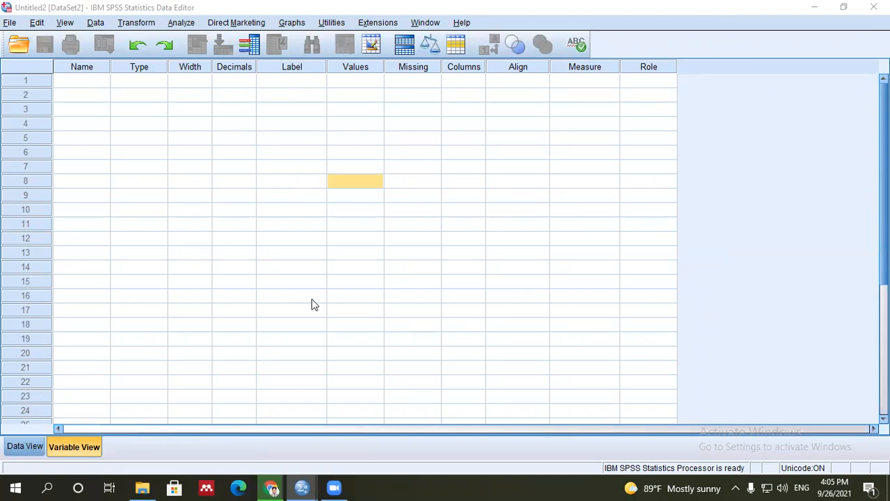
Compare the empty Data View and Variable View of the new dataset, ending in Variable View
{"action": "left_click", "coordinate": [25, 447]}
{"action": "left_click", "coordinate": [72, 447]}
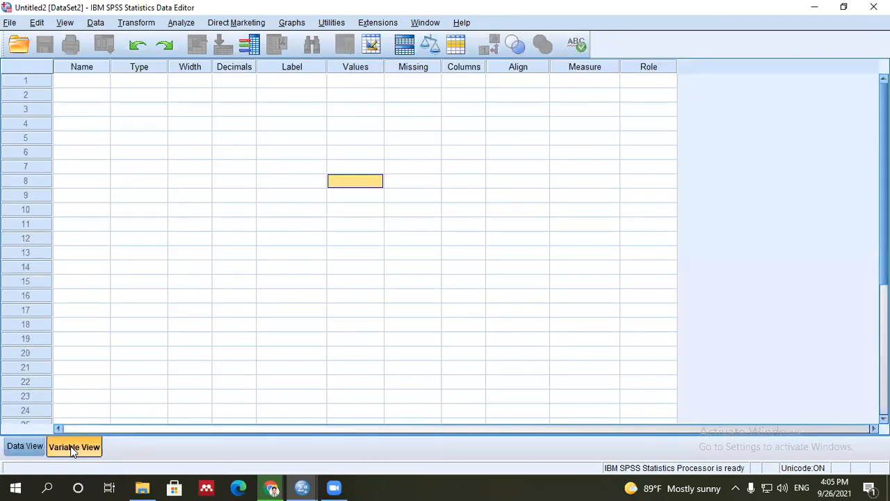
{"action": "left_click", "coordinate": [30, 449]}
{"action": "left_click", "coordinate": [65, 448]}
{"action": "left_click", "coordinate": [41, 447]}
{"action": "left_click", "coordinate": [75, 445]}
{"action": "left_click", "coordinate": [25, 446]}
{"action": "left_click", "coordinate": [72, 446]}
{"action": "left_click", "coordinate": [28, 450]}
{"action": "left_click", "coordinate": [60, 450]}
{"action": "left_click", "coordinate": [28, 451]}
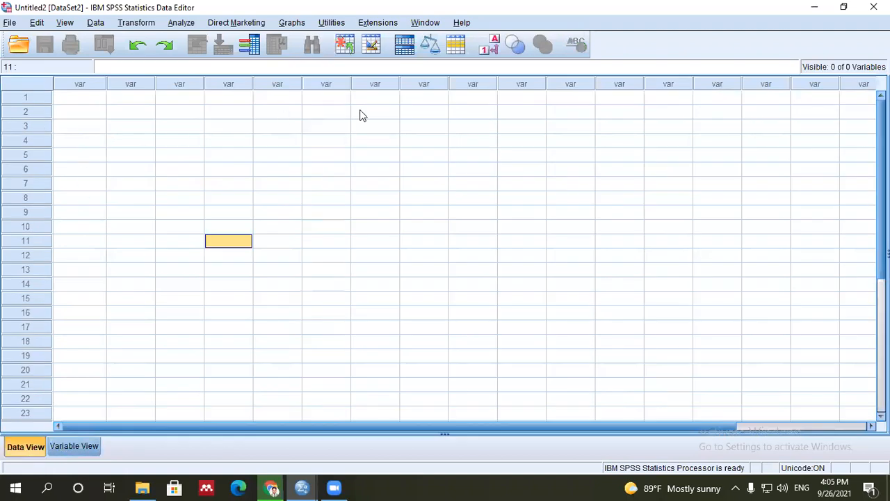
{"action": "left_click", "coordinate": [76, 447]}
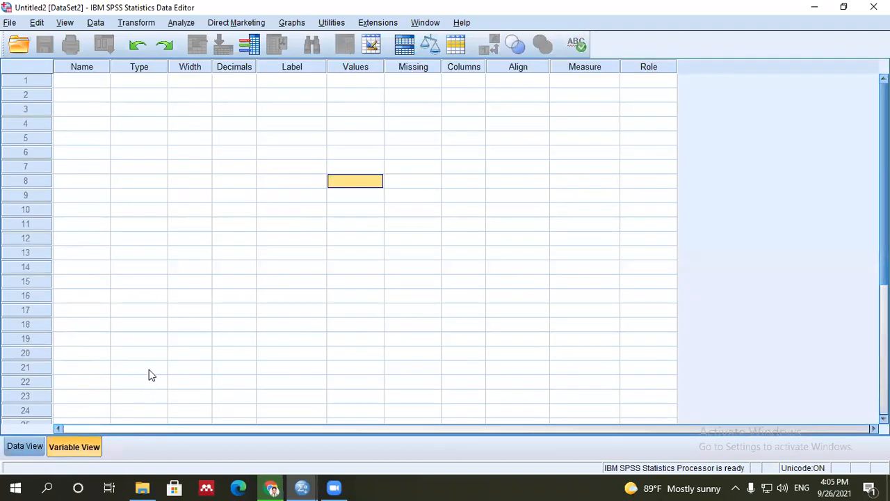
Examine the Name column of the empty variable list
{"action": "left_click", "coordinate": [143, 194]}
{"action": "left_click", "coordinate": [91, 70]}
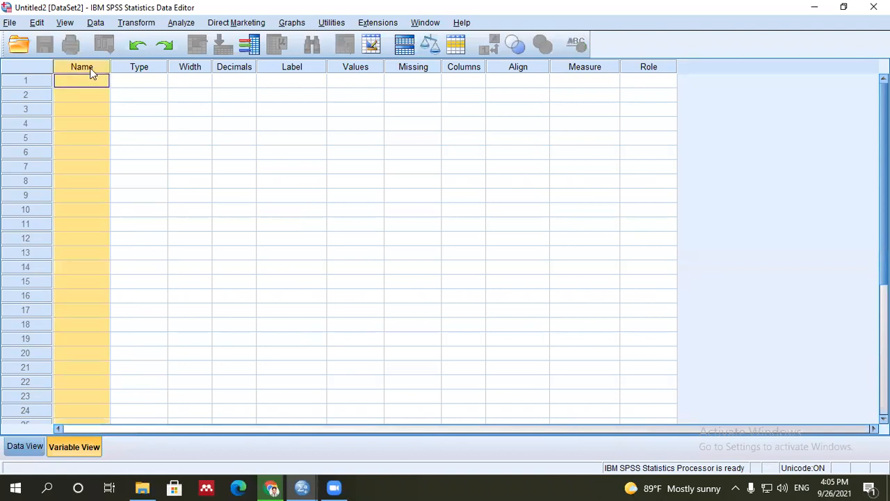
{"action": "key", "text": "Down"}
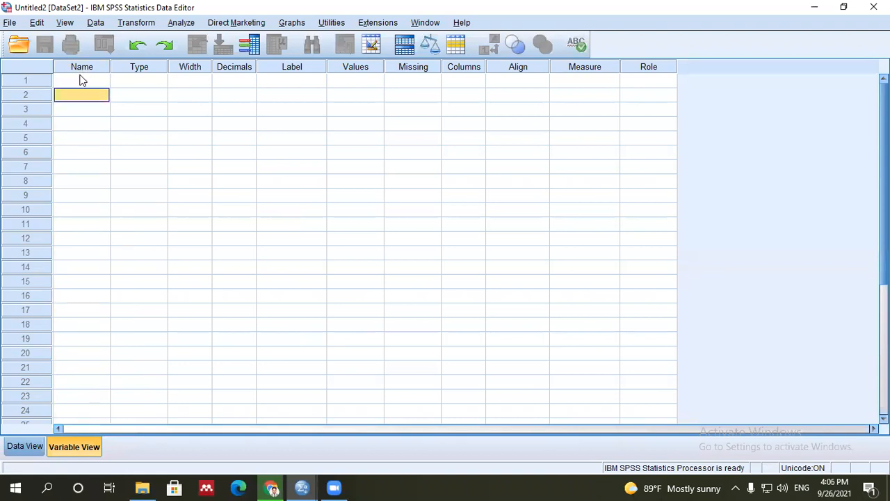
{"action": "left_click", "coordinate": [81, 67]}
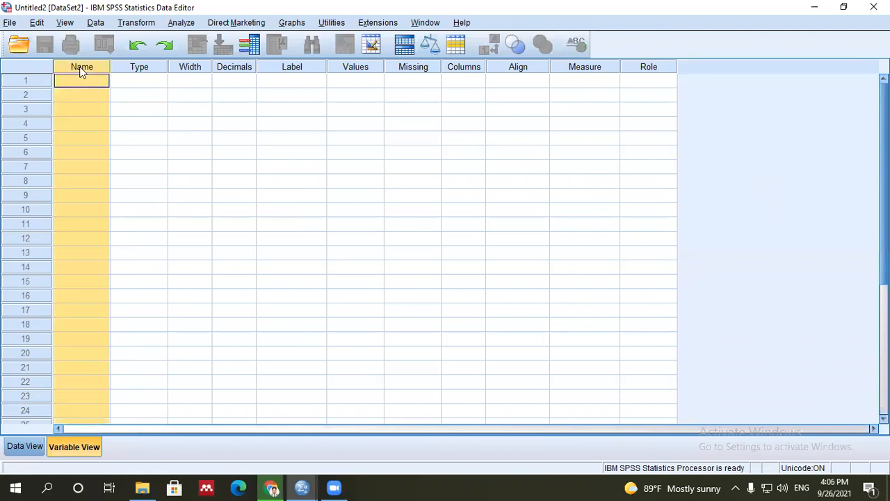
{"action": "left_click", "coordinate": [82, 78]}
{"action": "left_click", "coordinate": [82, 141]}
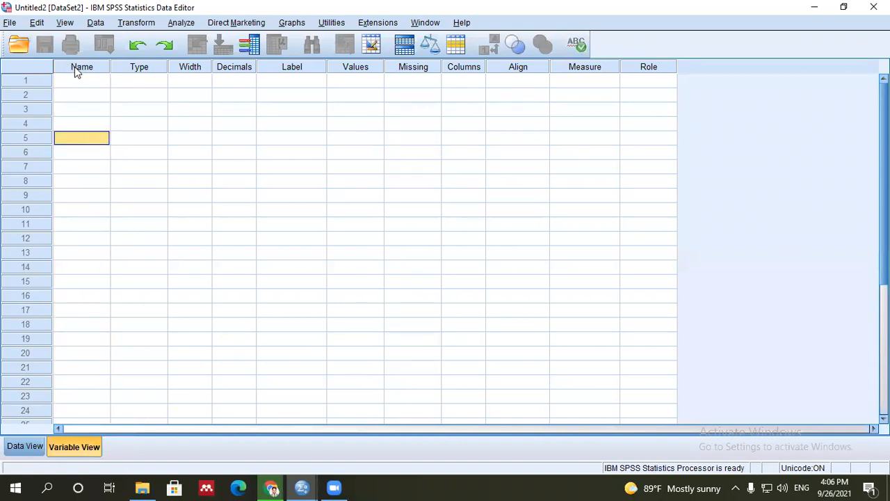
{"action": "left_click", "coordinate": [79, 80]}
{"action": "left_click", "coordinate": [74, 164]}
{"action": "left_click", "coordinate": [75, 106]}
{"action": "left_click", "coordinate": [75, 80]}
{"action": "left_click", "coordinate": [86, 168]}
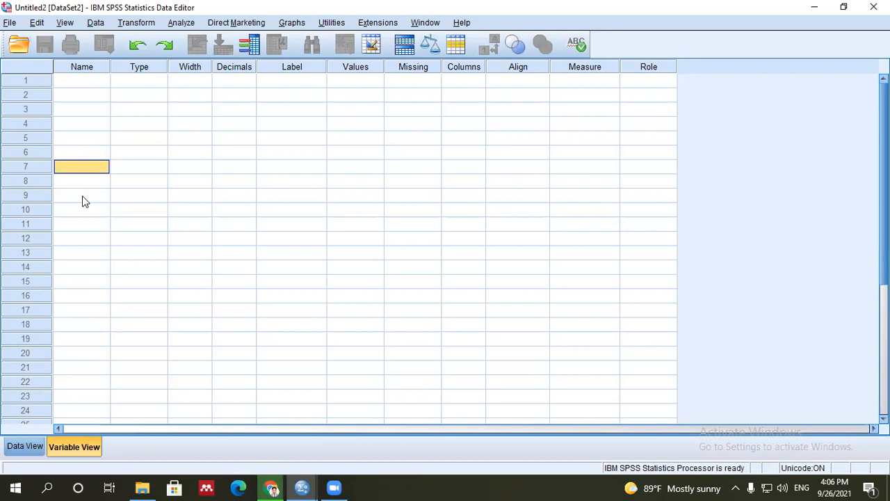
{"action": "left_click", "coordinate": [83, 197]}
Define the first two variables in rows 1 and 2 with the names y and x1
{"action": "left_click", "coordinate": [84, 81]}
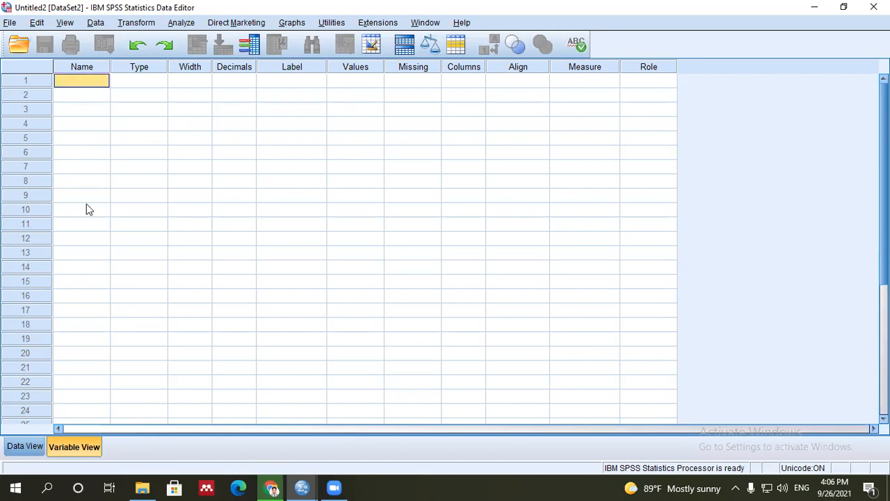
{"action": "type", "text": "yy"}
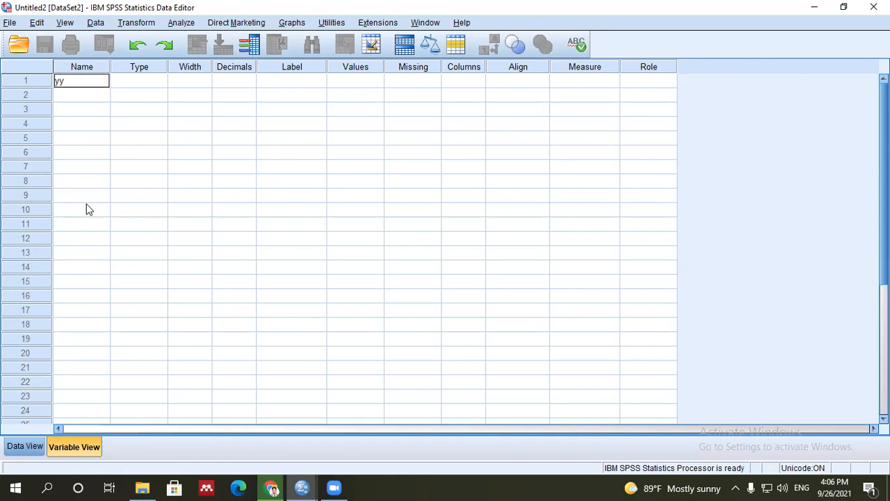
{"action": "key", "text": "BackSpace"}
{"action": "left_click", "coordinate": [78, 96]}
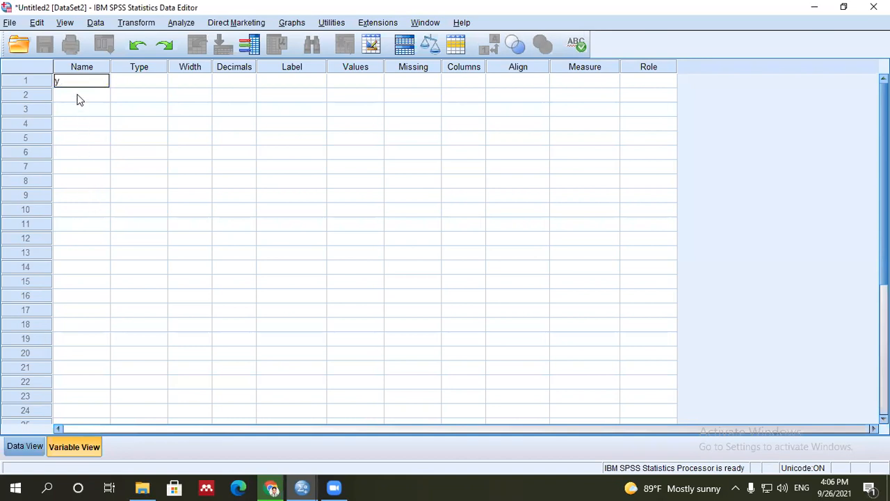
{"action": "type", "text": "x"}
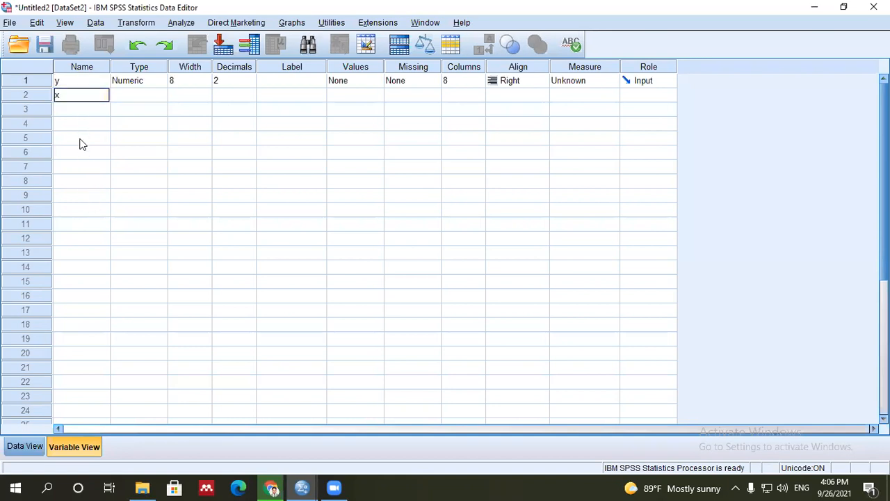
{"action": "type", "text": "1"}
{"action": "key", "text": "Return"}
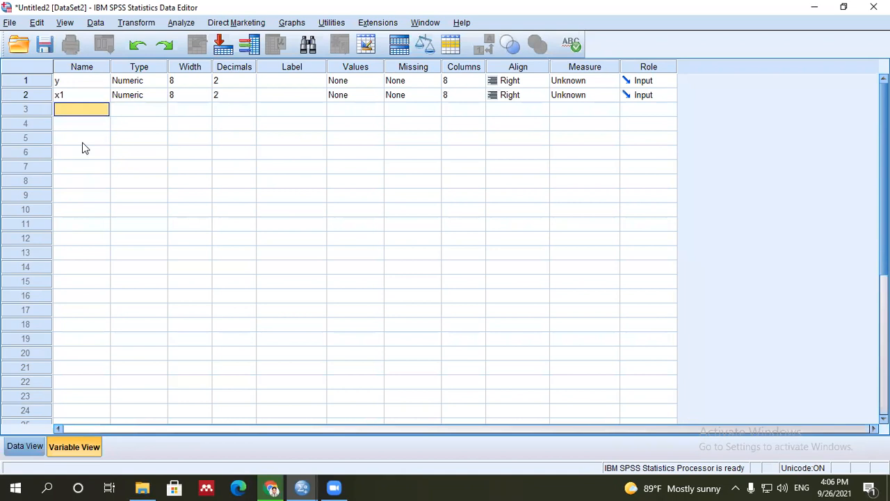
Add three more variables named x2, x3 and x4 in rows 3 to 5
{"action": "type", "text": "x2"}
{"action": "left_click", "coordinate": [82, 149]}
{"action": "left_click", "coordinate": [68, 114]}
{"action": "left_click", "coordinate": [72, 133]}
{"action": "left_click", "coordinate": [74, 125]}
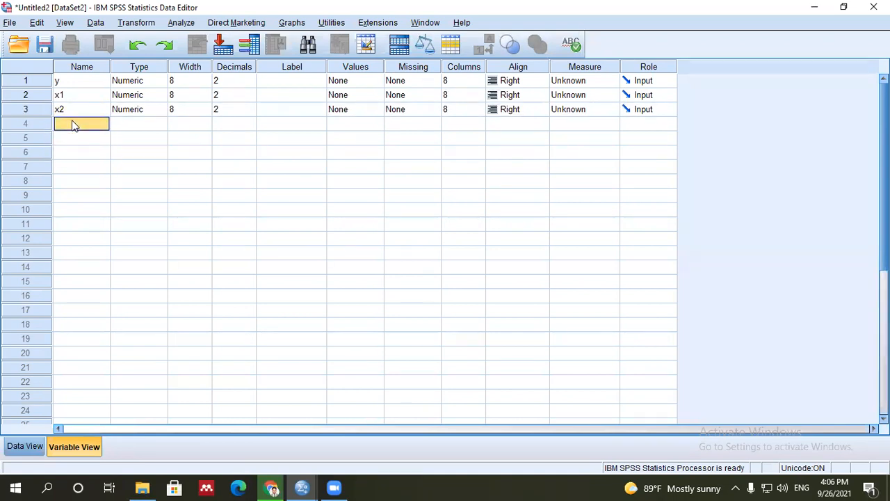
{"action": "type", "text": "x3"}
{"action": "left_click", "coordinate": [75, 137]}
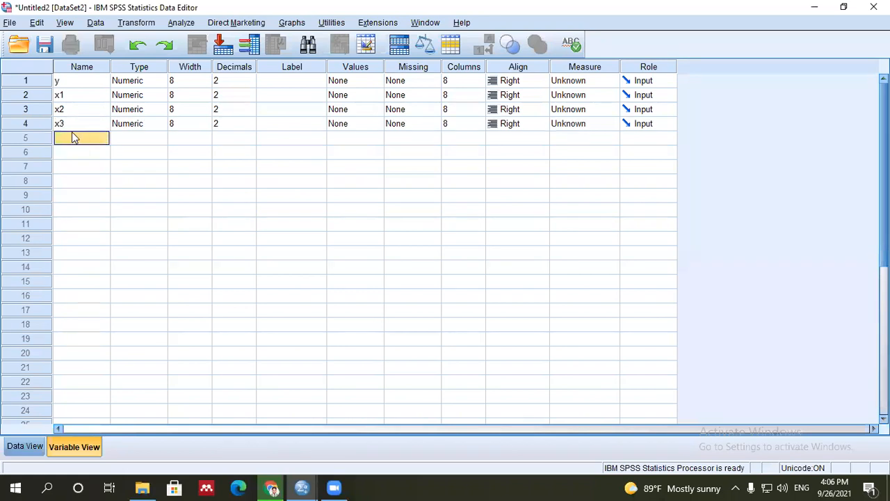
{"action": "type", "text": "x4"}
{"action": "left_click", "coordinate": [118, 181]}
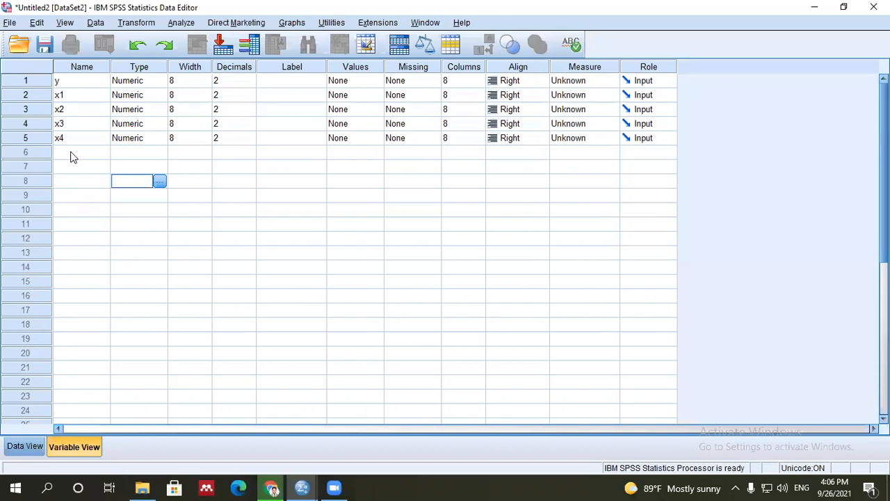
Review the variable names y and x1 to x4 in the Name column, minimizing the Foxit PhantomPDF setup window
{"action": "left_click", "coordinate": [63, 80]}
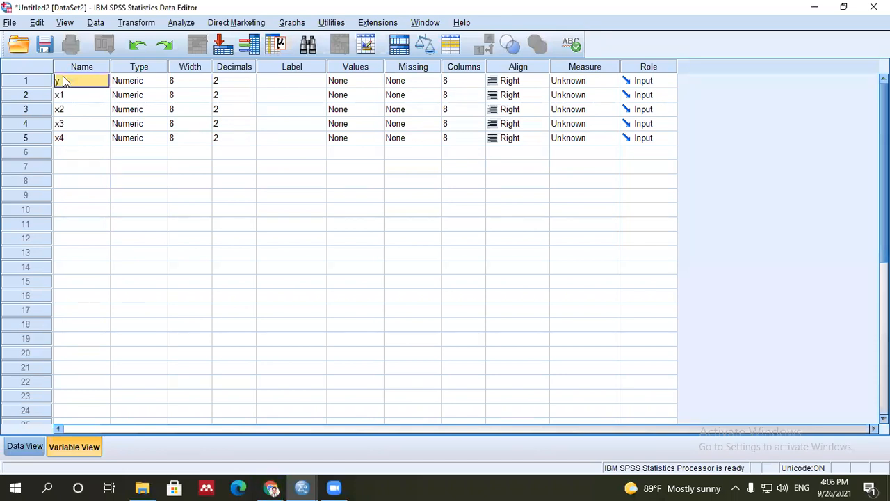
{"action": "left_click", "coordinate": [63, 95]}
{"action": "left_click", "coordinate": [62, 110]}
{"action": "left_click", "coordinate": [62, 123]}
{"action": "left_click", "coordinate": [63, 138]}
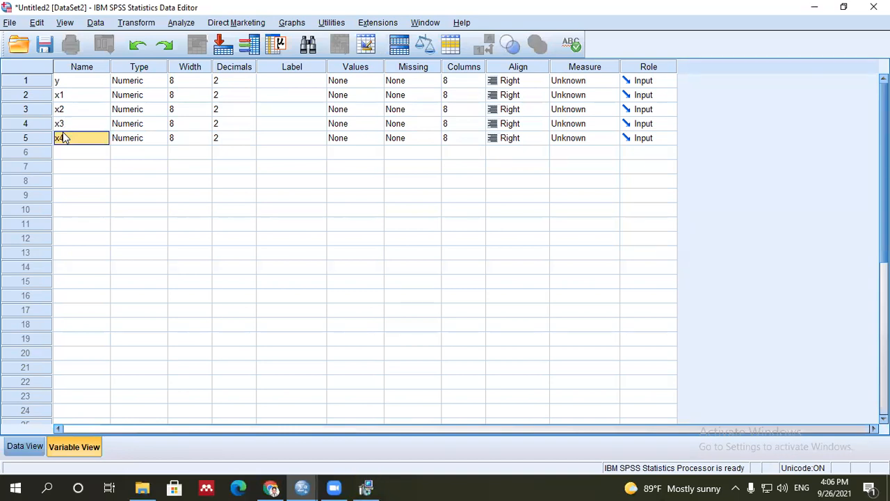
{"action": "left_click", "coordinate": [70, 82]}
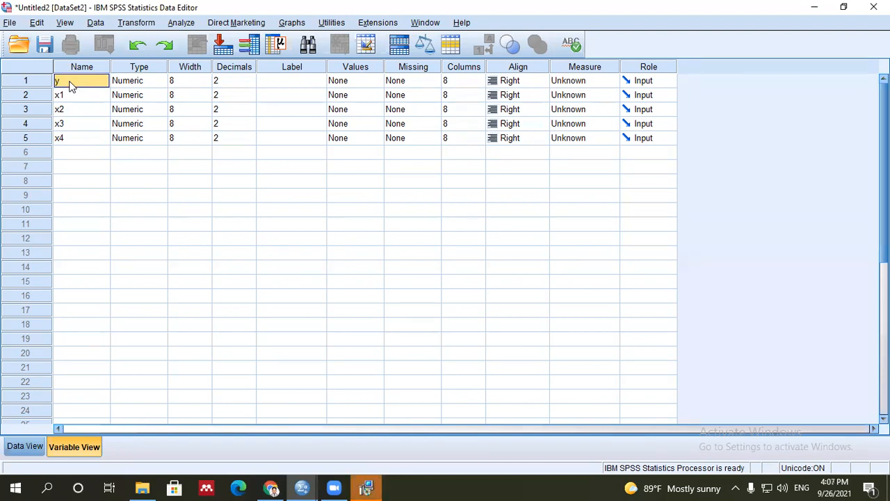
{"action": "left_click", "coordinate": [70, 112]}
{"action": "left_click", "coordinate": [70, 142]}
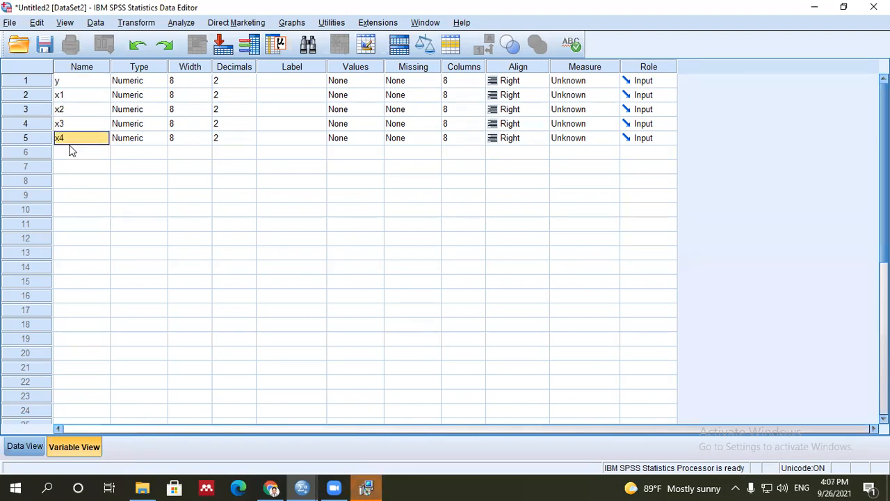
{"action": "left_click", "coordinate": [71, 83]}
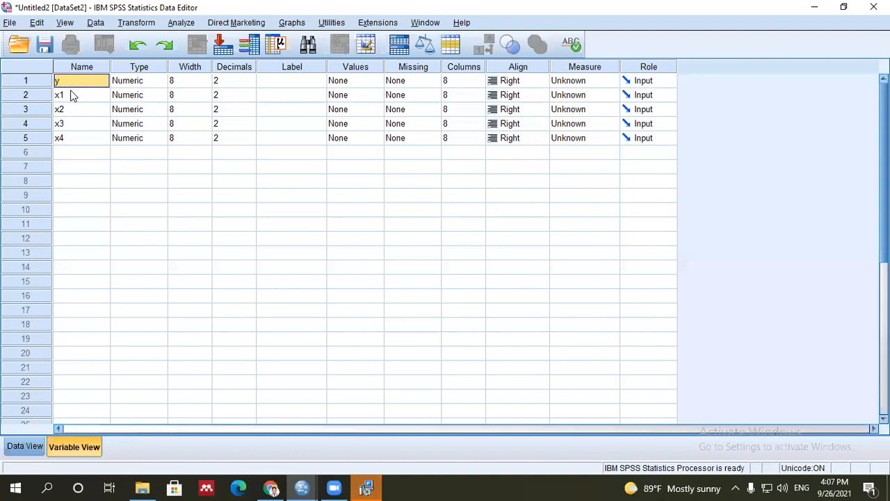
{"action": "left_click", "coordinate": [89, 99]}
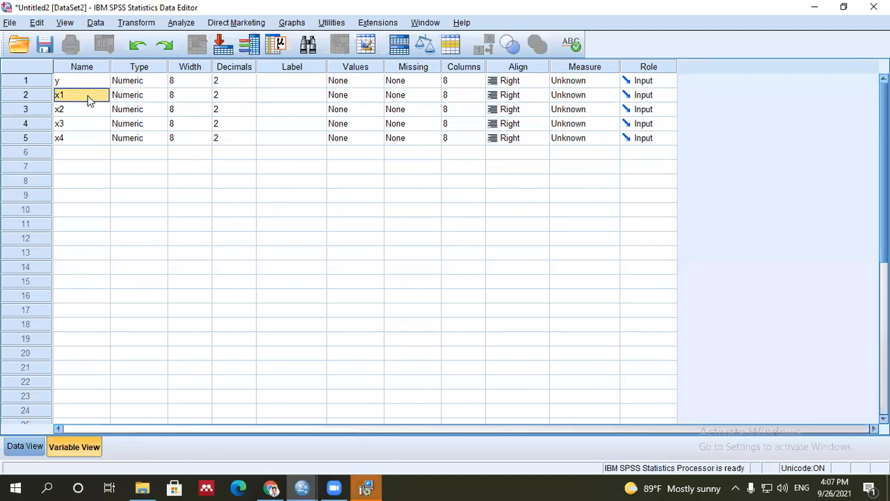
{"action": "left_click", "coordinate": [87, 158]}
{"action": "left_click_drag", "start_coordinate": [86, 96], "coordinate": [82, 147]}
{"action": "left_click", "coordinate": [92, 181]}
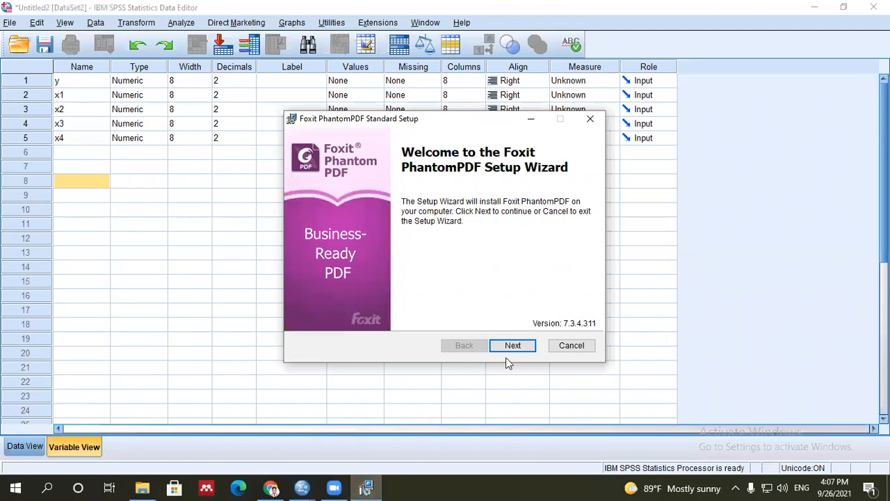
{"action": "left_click", "coordinate": [532, 123]}
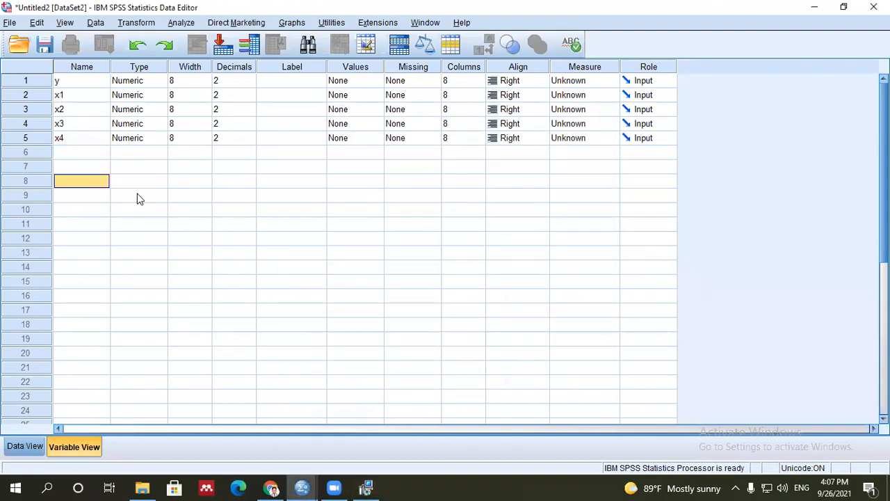
{"action": "left_click_drag", "start_coordinate": [86, 98], "coordinate": [79, 139]}
{"action": "left_click", "coordinate": [80, 167]}
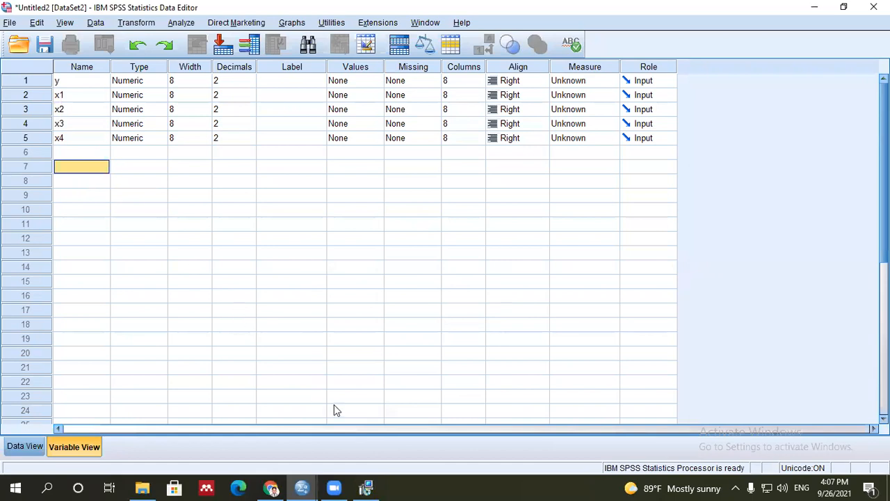
Switch to the Foxit PhantomPDF setup, accept the license agreement and run the Typical installation, minimizing its window
{"action": "left_click", "coordinate": [365, 487]}
{"action": "left_click", "coordinate": [513, 346]}
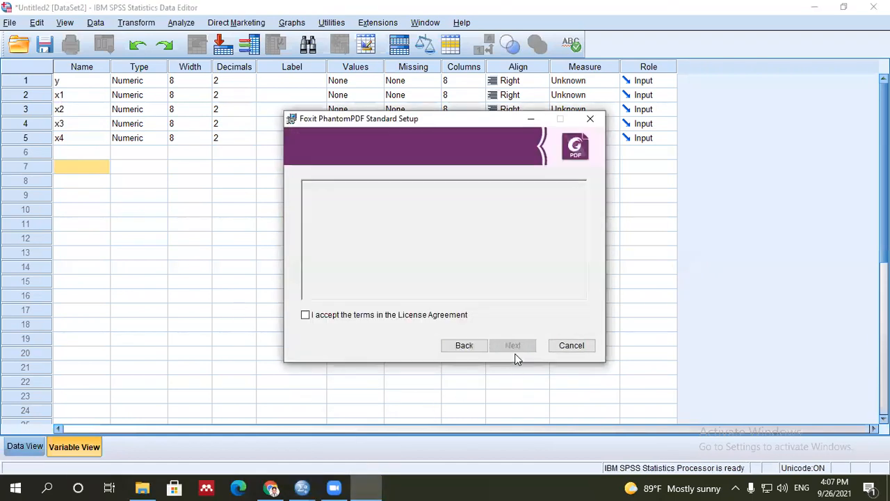
{"action": "left_click", "coordinate": [372, 320]}
{"action": "left_click", "coordinate": [511, 347]}
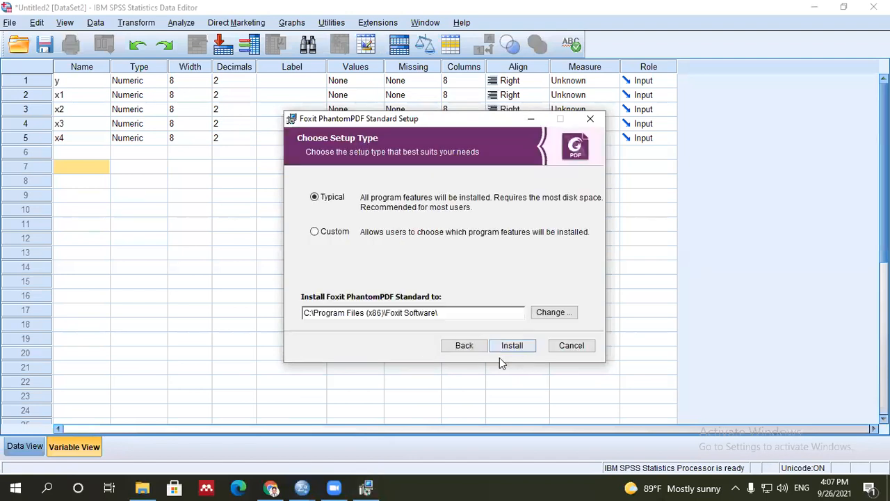
{"action": "left_click", "coordinate": [512, 292]}
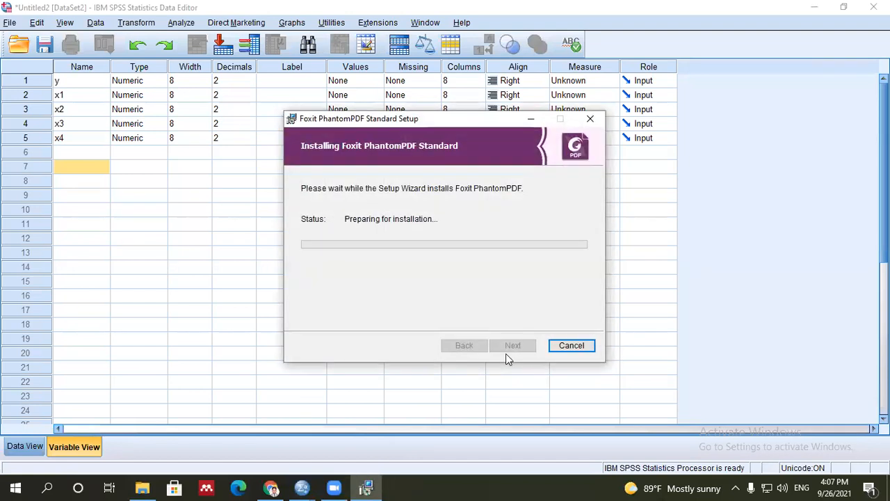
{"action": "left_click", "coordinate": [528, 121]}
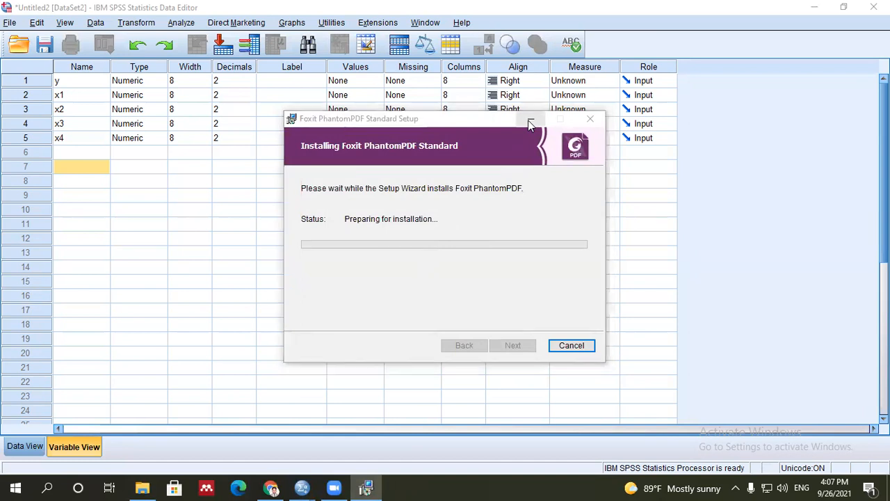
{"action": "left_click", "coordinate": [363, 335]}
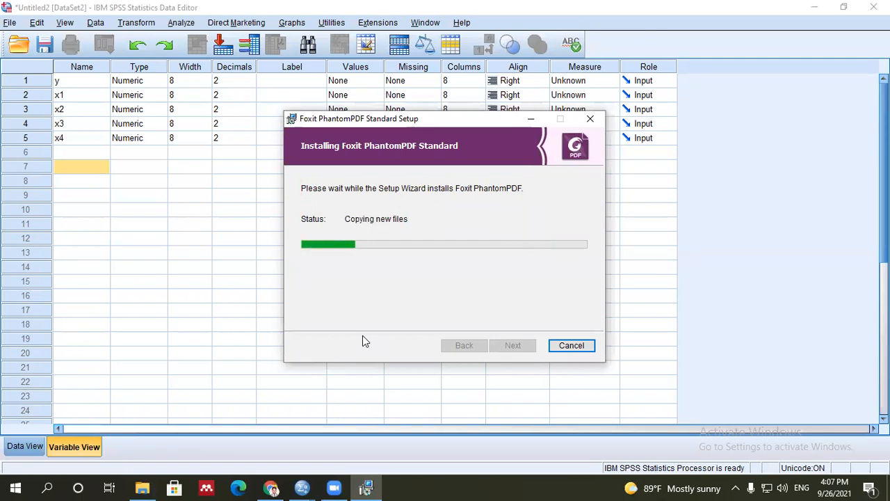
{"action": "left_click", "coordinate": [531, 119]}
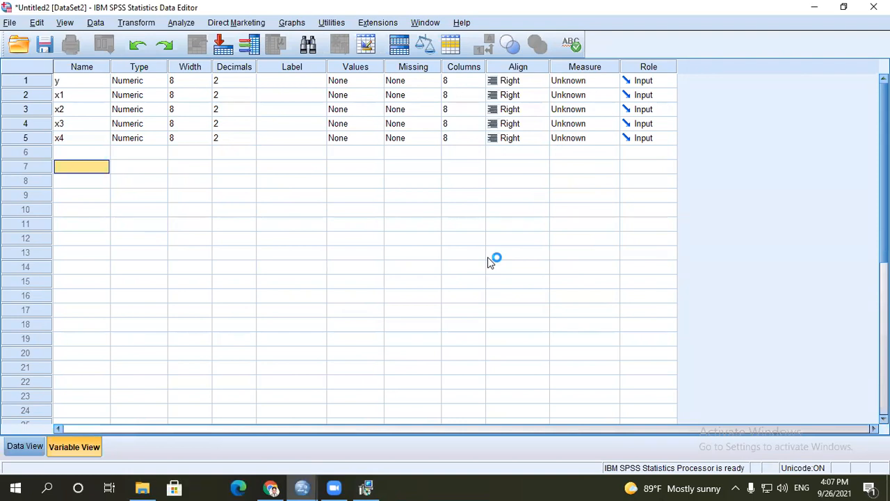
Finish the Foxit PhantomPDF setup with launching enabled and choose the free trial
{"action": "left_click", "coordinate": [367, 487]}
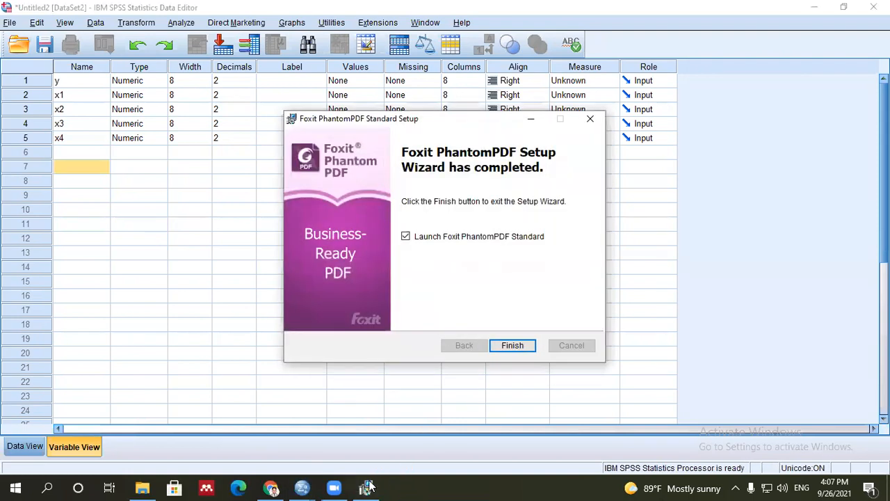
{"action": "left_click", "coordinate": [513, 345]}
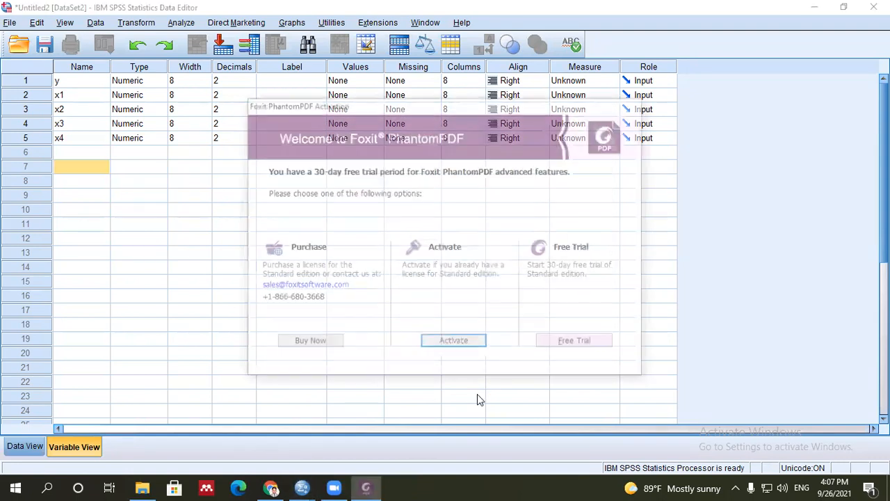
{"action": "left_click", "coordinate": [584, 343]}
{"action": "left_click", "coordinate": [404, 381]}
{"action": "left_click", "coordinate": [418, 282]}
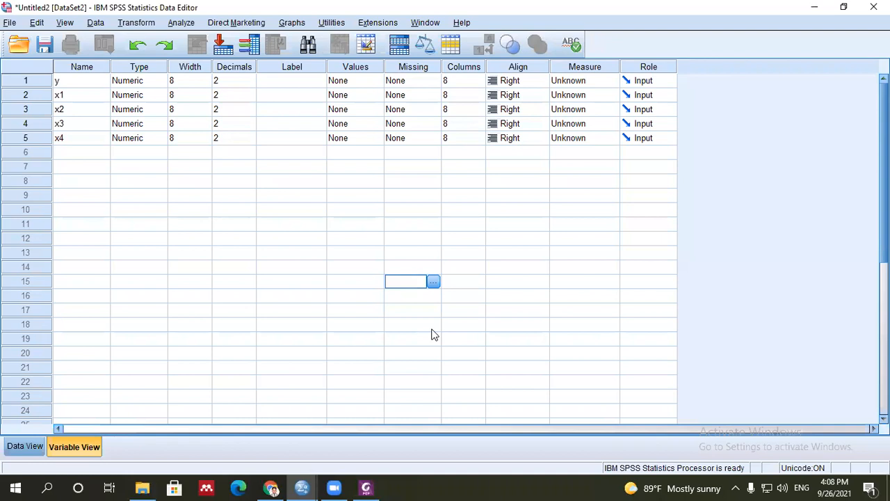
{"action": "left_click", "coordinate": [201, 281]}
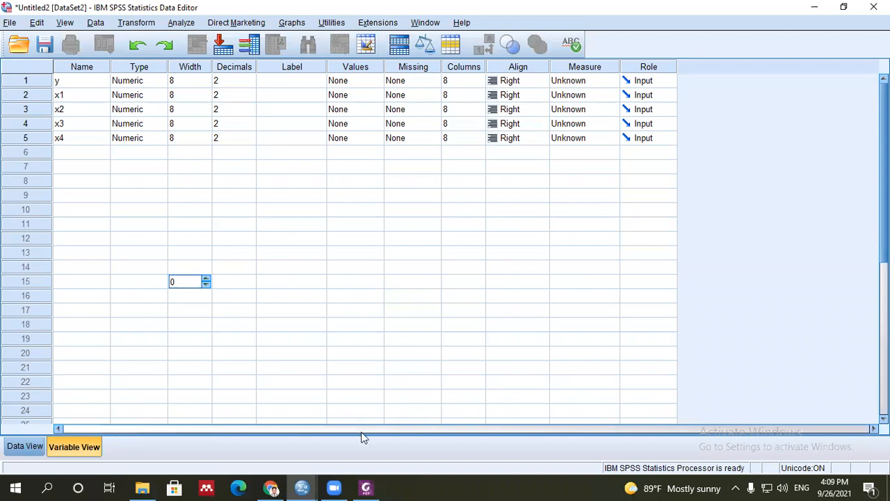
Close the Foxit PhantomPDF window and return to the variable list in the SPSS Data Editor
{"action": "mouse_move", "coordinate": [379, 487]}
{"action": "left_click", "coordinate": [413, 391]}
{"action": "left_click", "coordinate": [251, 229]}
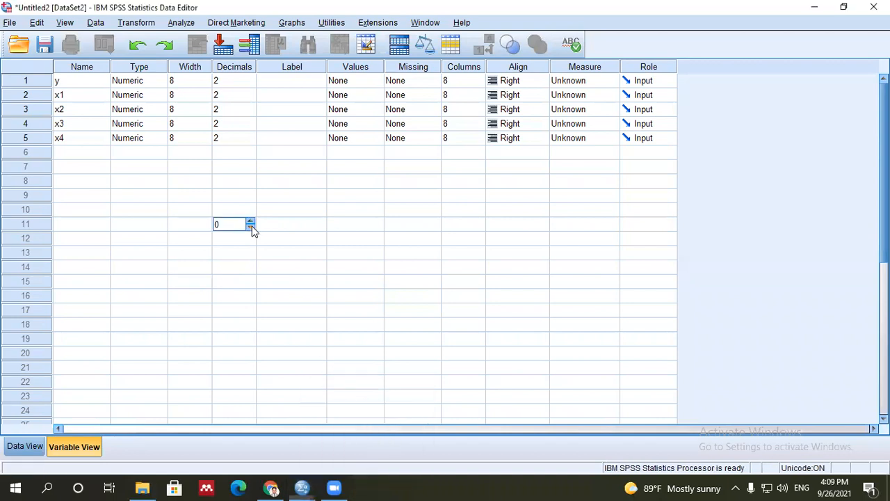
{"action": "left_click", "coordinate": [243, 282]}
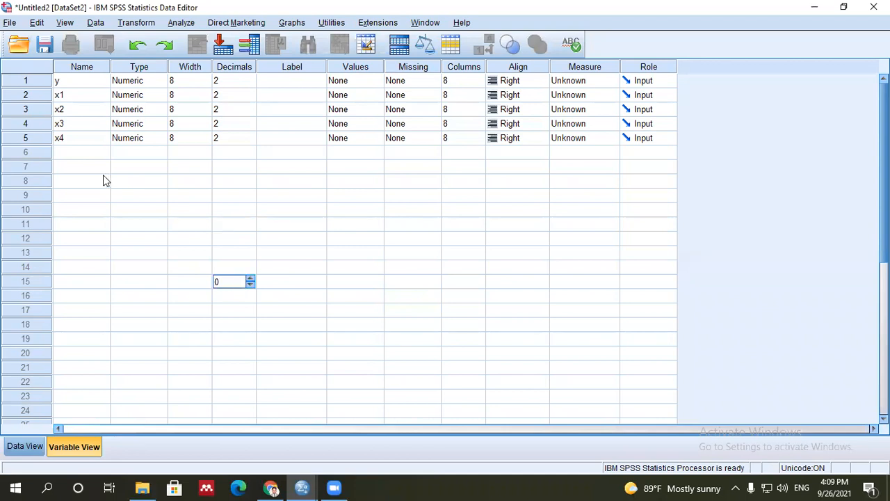
Review the variable names in rows 1 to 5 and the empty name cells below them
{"action": "left_click", "coordinate": [79, 85]}
{"action": "left_click", "coordinate": [75, 109]}
{"action": "left_click", "coordinate": [78, 152]}
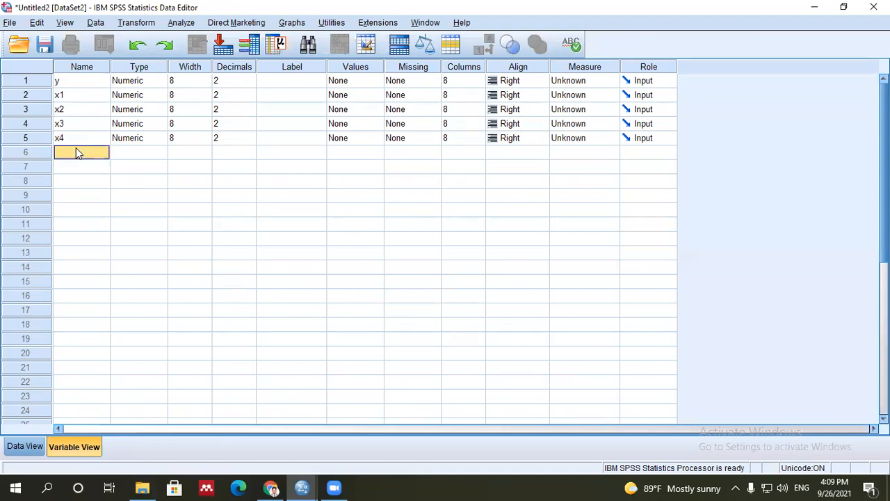
{"action": "left_click", "coordinate": [72, 84]}
{"action": "left_click_drag", "start_coordinate": [72, 84], "coordinate": [74, 143]}
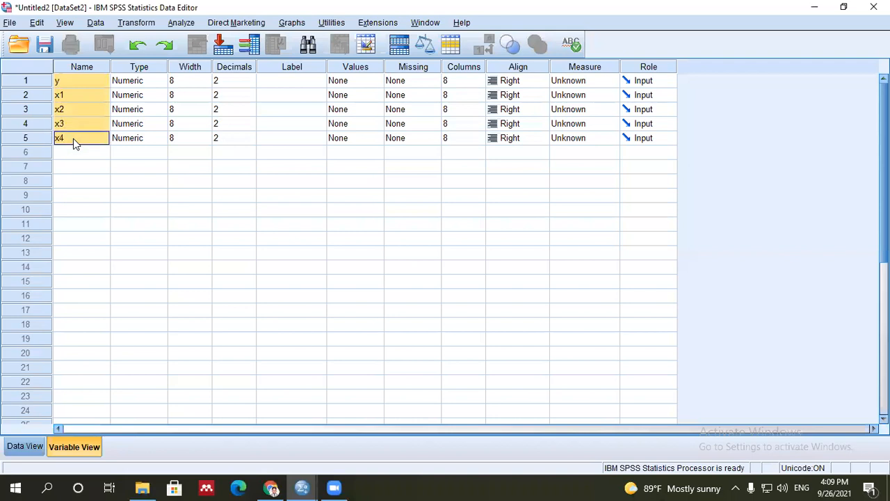
{"action": "left_click", "coordinate": [75, 151]}
{"action": "left_click", "coordinate": [77, 83]}
{"action": "left_click_drag", "start_coordinate": [78, 89], "coordinate": [76, 299]}
{"action": "left_click", "coordinate": [76, 296]}
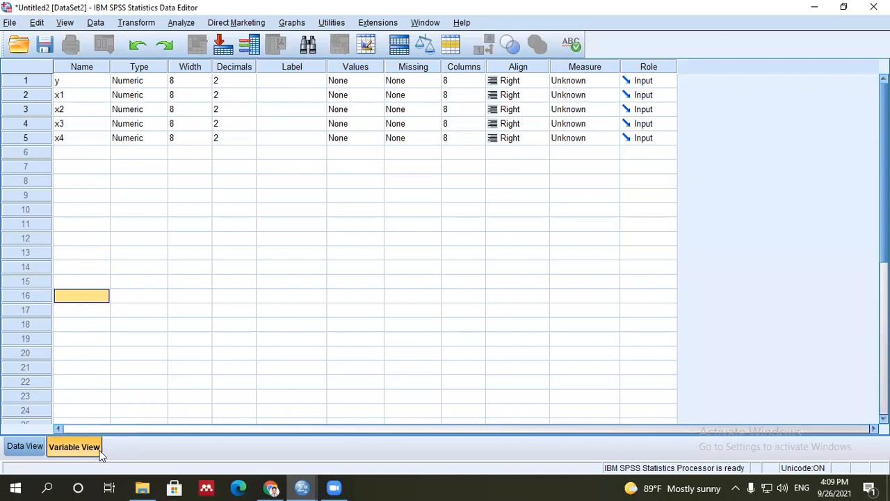
{"action": "left_click", "coordinate": [132, 196]}
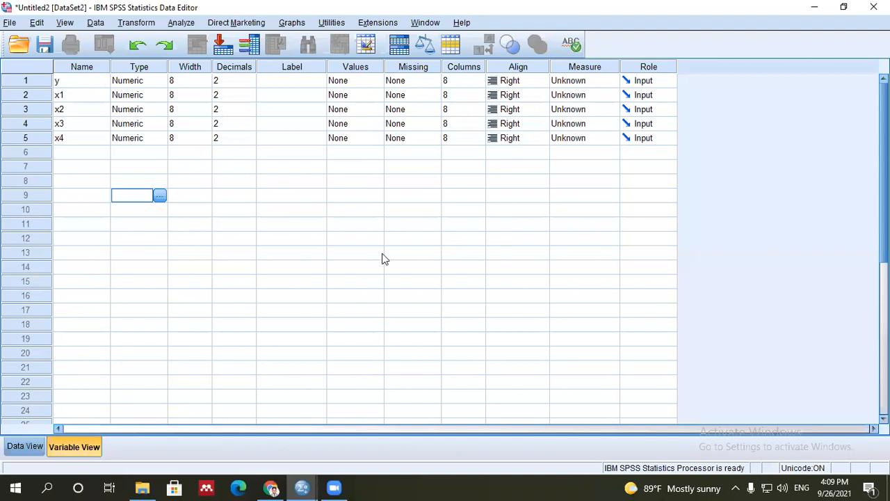
{"action": "left_click", "coordinate": [285, 194]}
{"action": "left_click", "coordinate": [176, 267]}
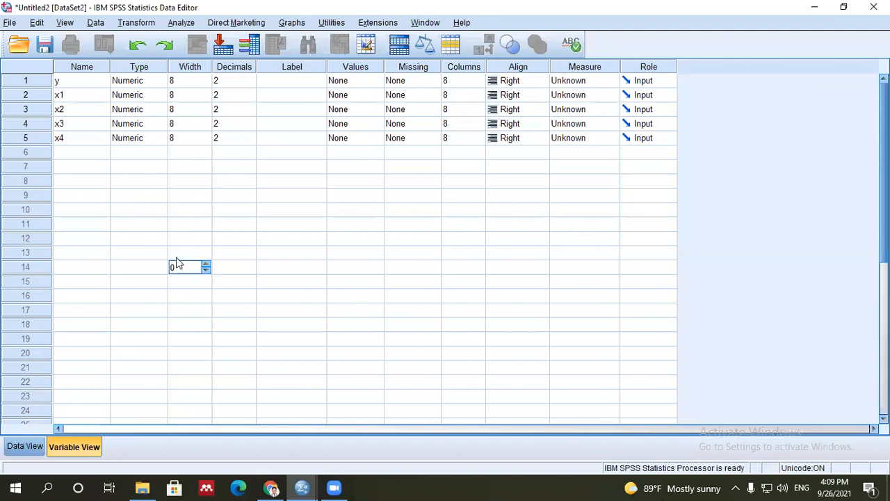
{"action": "left_click", "coordinate": [107, 194]}
Examine the Name column as a whole and go through its entries y, x1, x2, x3 and x4 one by one
{"action": "left_click", "coordinate": [80, 84]}
{"action": "left_click", "coordinate": [83, 67]}
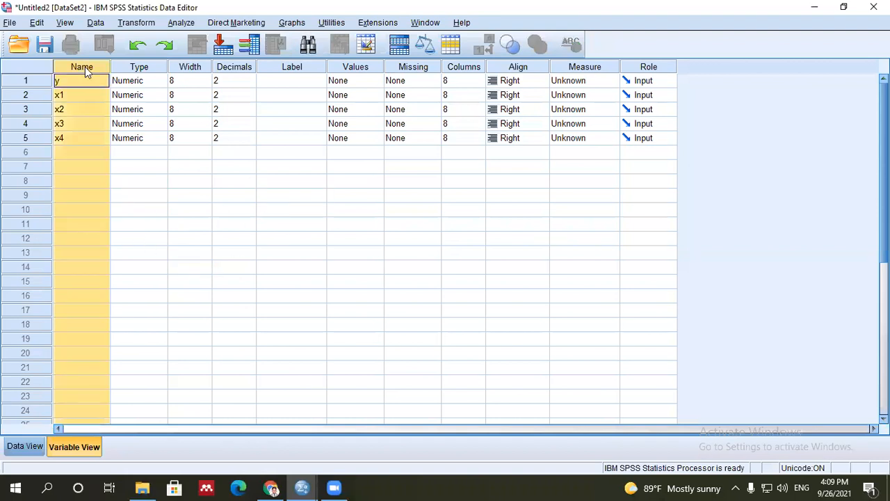
{"action": "left_click", "coordinate": [81, 139]}
{"action": "left_click", "coordinate": [83, 67]}
{"action": "left_click", "coordinate": [84, 125]}
{"action": "left_click", "coordinate": [85, 66]}
{"action": "left_click", "coordinate": [82, 142]}
{"action": "left_click", "coordinate": [82, 182]}
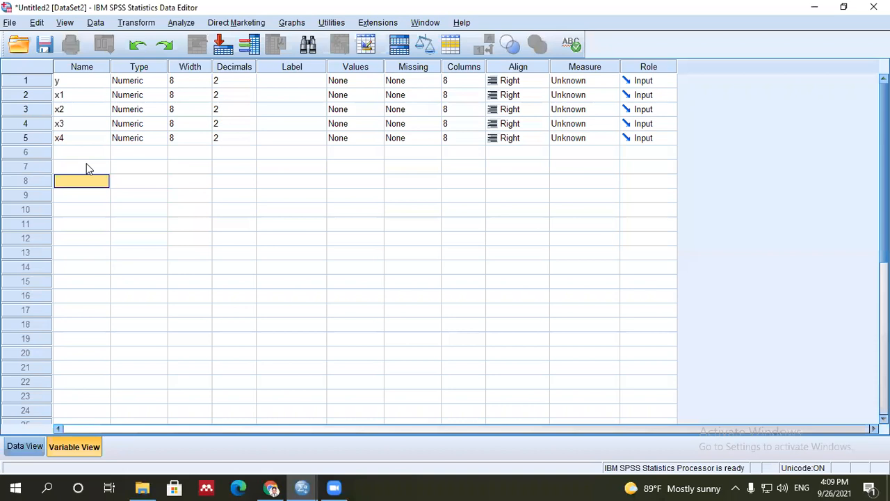
{"action": "left_click", "coordinate": [74, 80]}
{"action": "left_click", "coordinate": [72, 97]}
{"action": "left_click", "coordinate": [72, 112]}
{"action": "left_click", "coordinate": [71, 124]}
{"action": "left_click", "coordinate": [72, 138]}
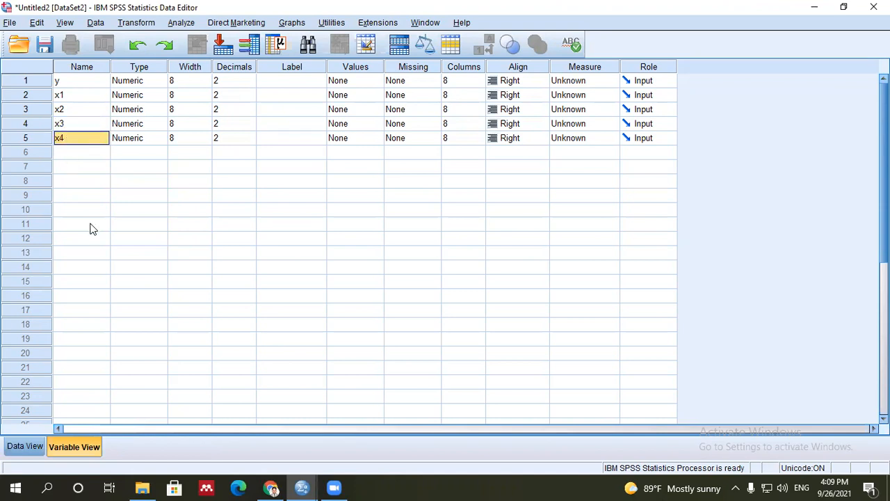
{"action": "left_click", "coordinate": [89, 224]}
Try to rename the variable y in row 1 to "y 2", with a space in the name
{"action": "double_click", "coordinate": [63, 82]}
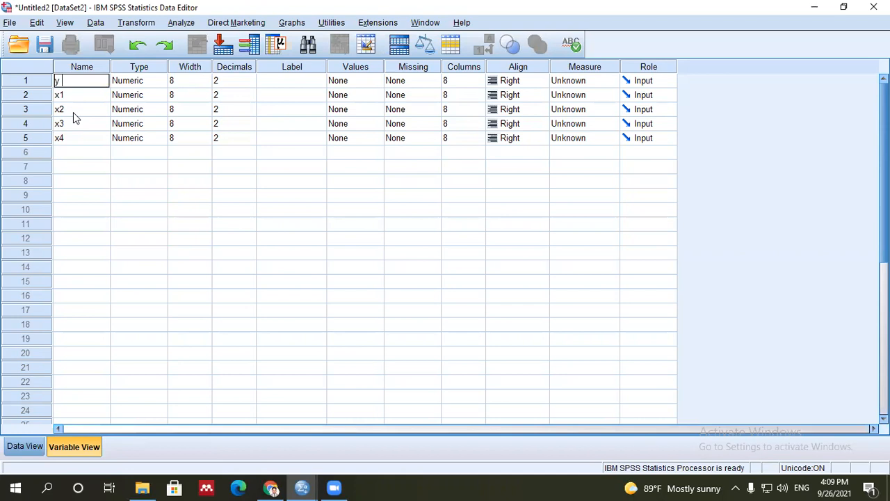
{"action": "type", "text": "2"}
{"action": "left_click", "coordinate": [159, 254]}
{"action": "key", "text": "Return"}
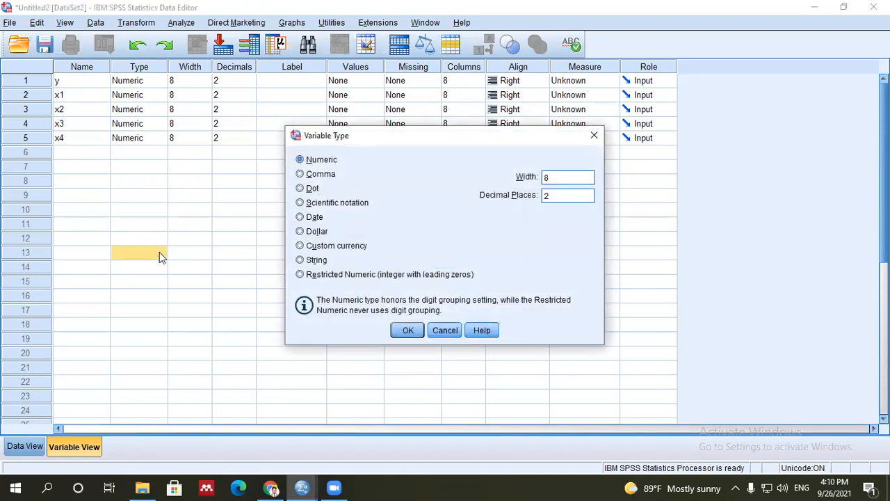
{"action": "left_click", "coordinate": [594, 135]}
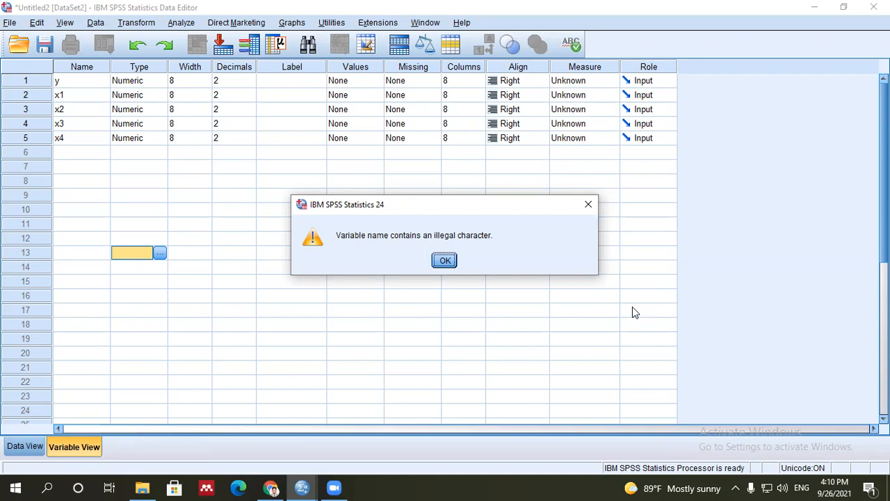
{"action": "left_click", "coordinate": [452, 263]}
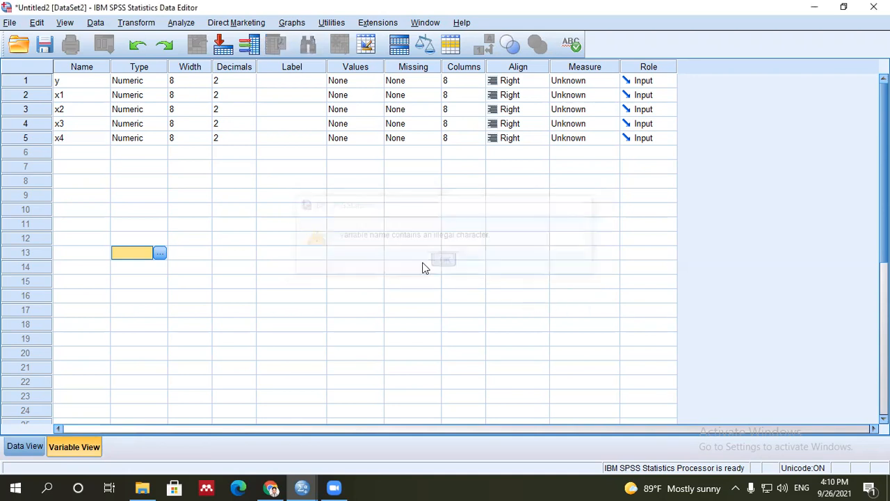
Rename the variable in row 1 to y_2, using an underscore instead of a space
{"action": "left_click", "coordinate": [62, 81]}
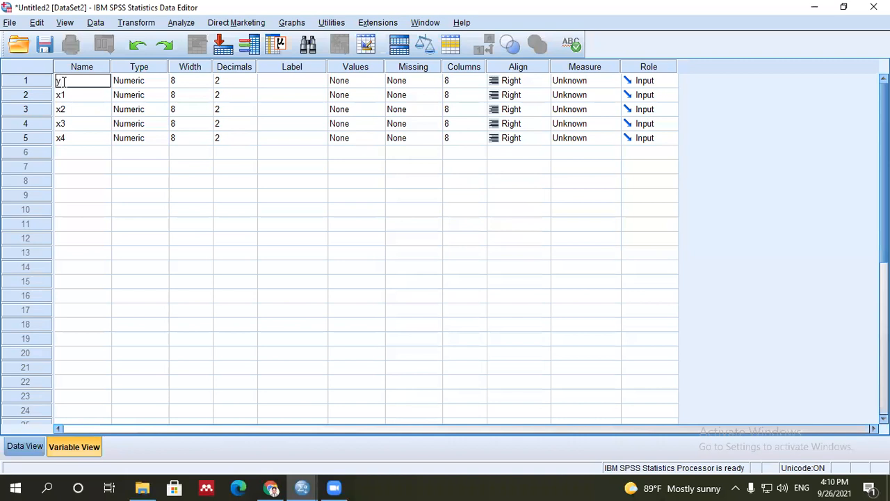
{"action": "type", "text": "_2"}
{"action": "left_click", "coordinate": [281, 223]}
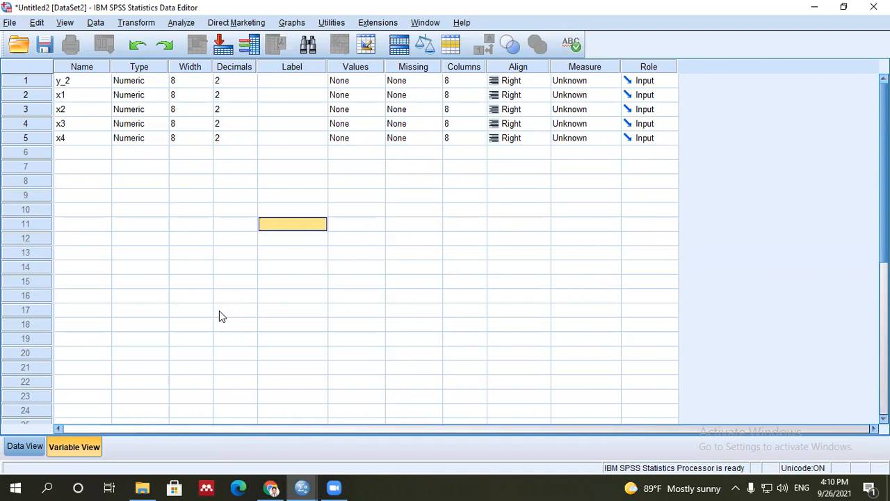
Replace the underscore in the first variable's name with an at sign so it reads y@2
{"action": "left_click", "coordinate": [63, 84]}
{"action": "double_click", "coordinate": [62, 84]}
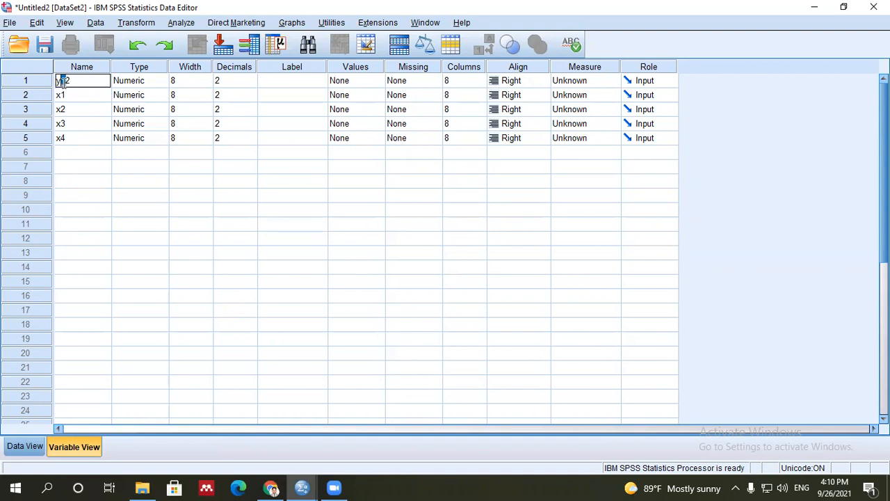
{"action": "type", "text": "@"}
{"action": "left_click", "coordinate": [125, 226]}
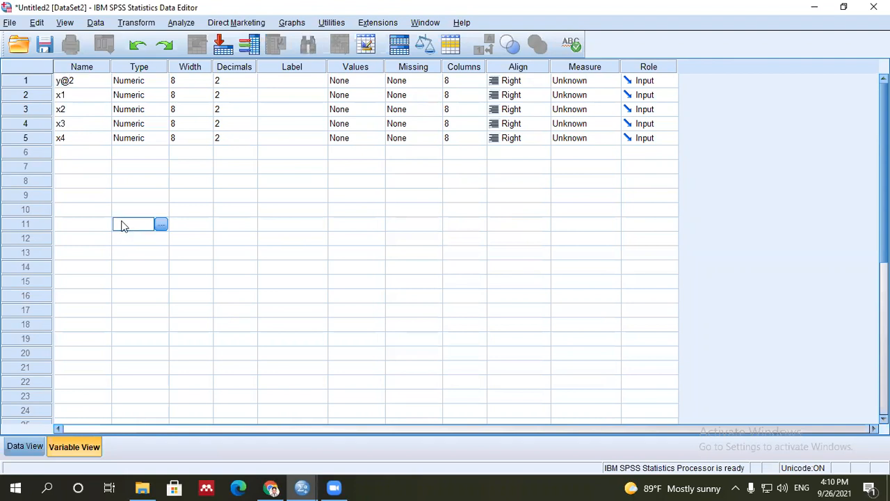
Try to rename the first variable to y,2, using a comma in the name
{"action": "left_click", "coordinate": [70, 87]}
{"action": "double_click", "coordinate": [71, 84]}
{"action": "triple_click", "coordinate": [70, 83]}
{"action": "left_click", "coordinate": [70, 81]}
{"action": "key", "text": "BackSpace"}
{"action": "type", "text": ","}
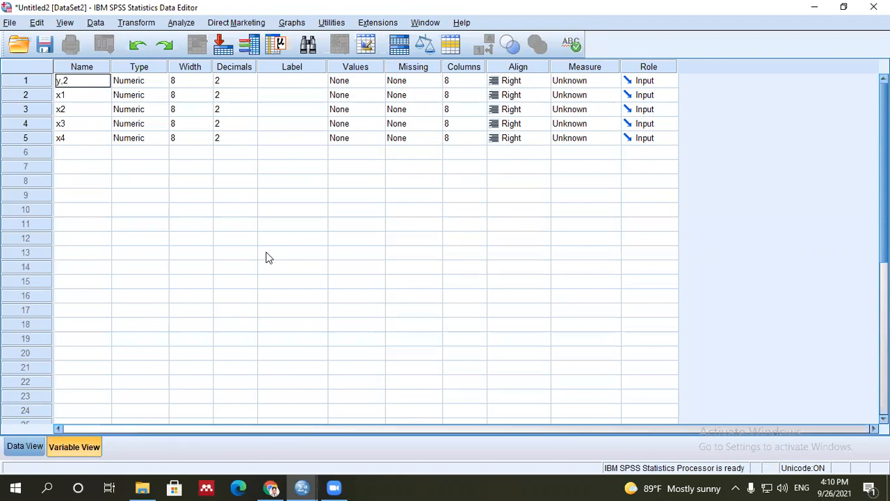
{"action": "key", "text": "BackSpace"}
{"action": "type", "text": "@"}
{"action": "left_click", "coordinate": [267, 254]}
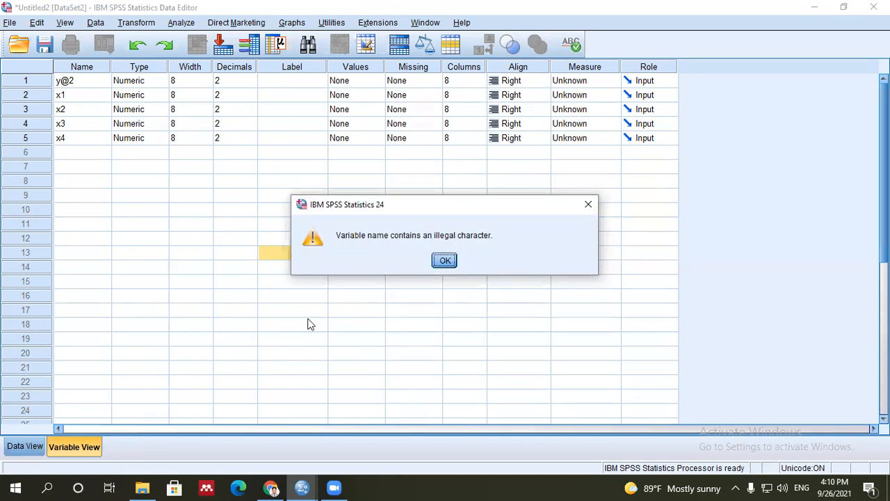
{"action": "left_click", "coordinate": [588, 203]}
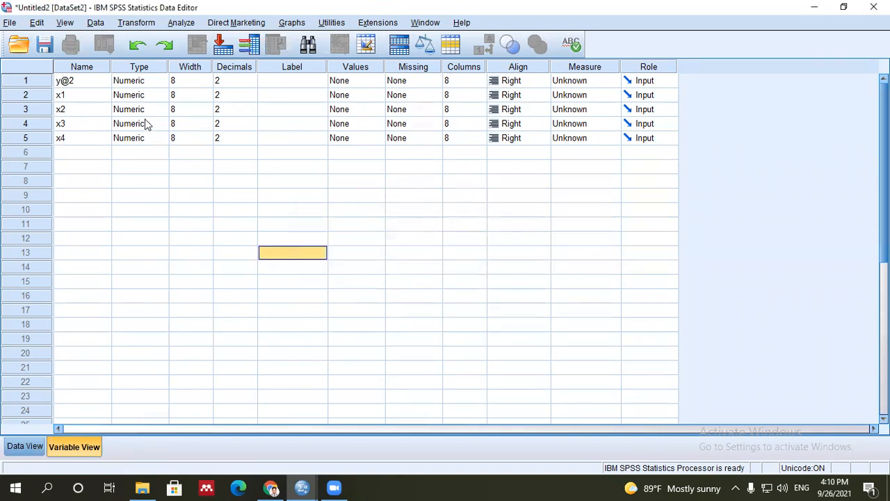
Remove the extra characters from the first variable's name so that it reads y
{"action": "double_click", "coordinate": [67, 81]}
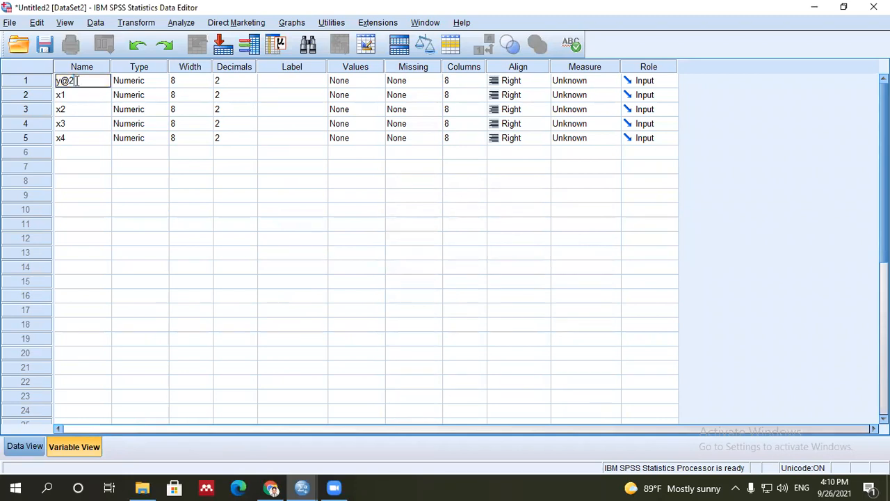
{"action": "key", "text": "BackSpace"}
{"action": "key", "text": "BackSpace"}
{"action": "left_click", "coordinate": [155, 229]}
{"action": "key", "text": "Right"}
{"action": "key", "text": "Right"}
{"action": "key", "text": "Right"}
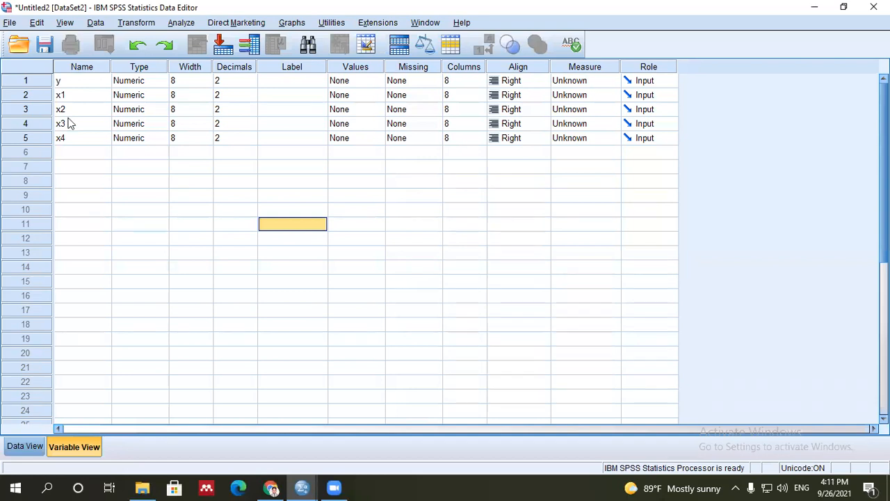
Examine the Name column again, highlighting the whole column and the short names y to x4 in rows 1 to 5
{"action": "left_click", "coordinate": [75, 79]}
{"action": "left_click", "coordinate": [87, 136]}
{"action": "left_click", "coordinate": [83, 169]}
{"action": "left_click_drag", "start_coordinate": [81, 80], "coordinate": [89, 148]}
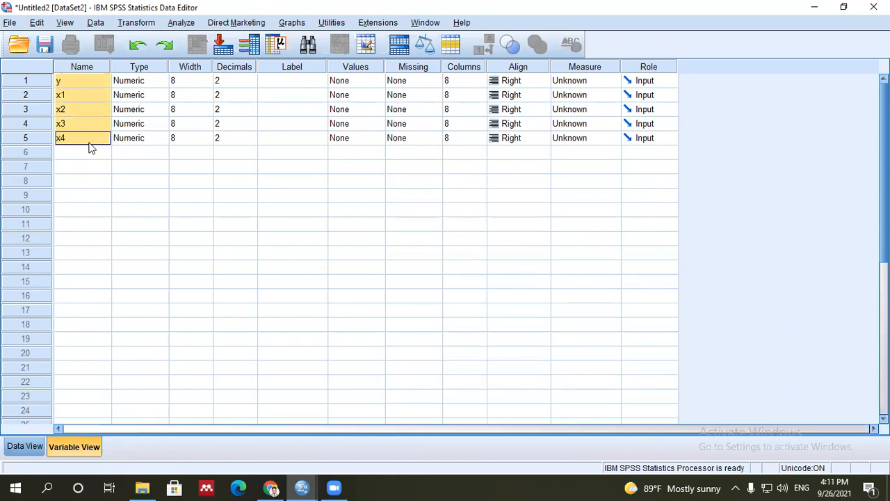
{"action": "left_click", "coordinate": [74, 212]}
{"action": "left_click", "coordinate": [77, 70]}
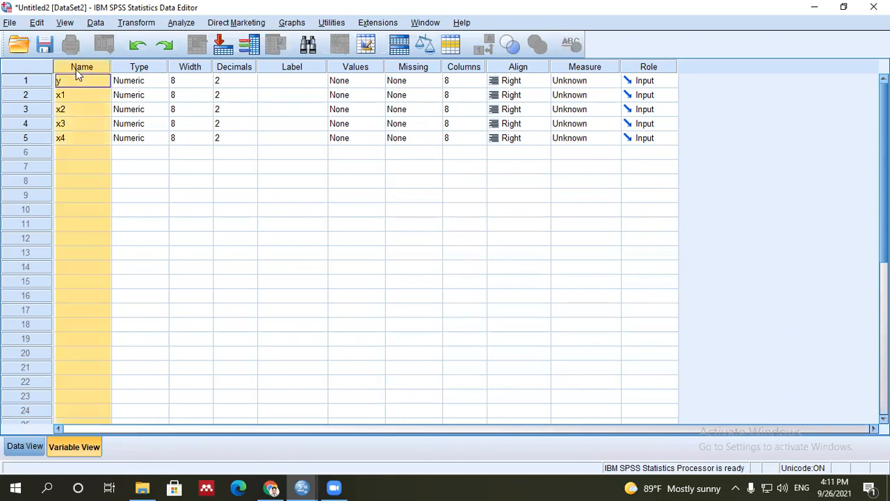
{"action": "left_click", "coordinate": [74, 155]}
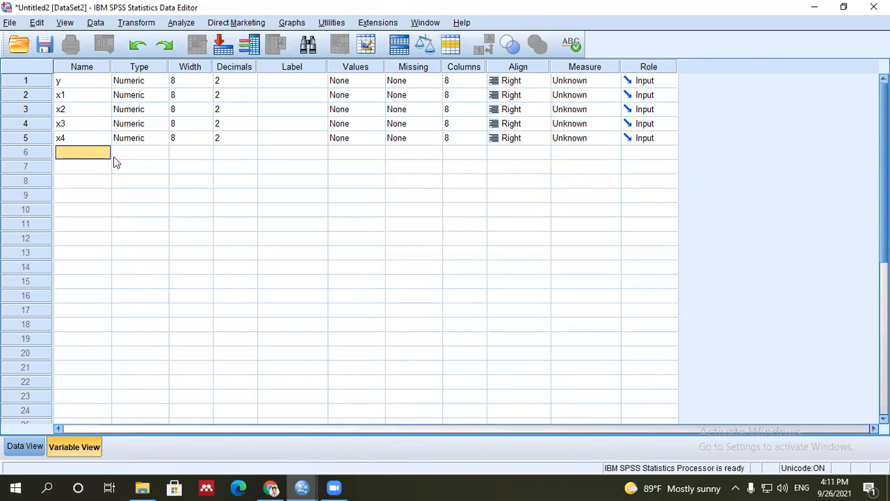
{"action": "left_click", "coordinate": [84, 66]}
{"action": "left_click", "coordinate": [69, 155]}
{"action": "left_click", "coordinate": [89, 213]}
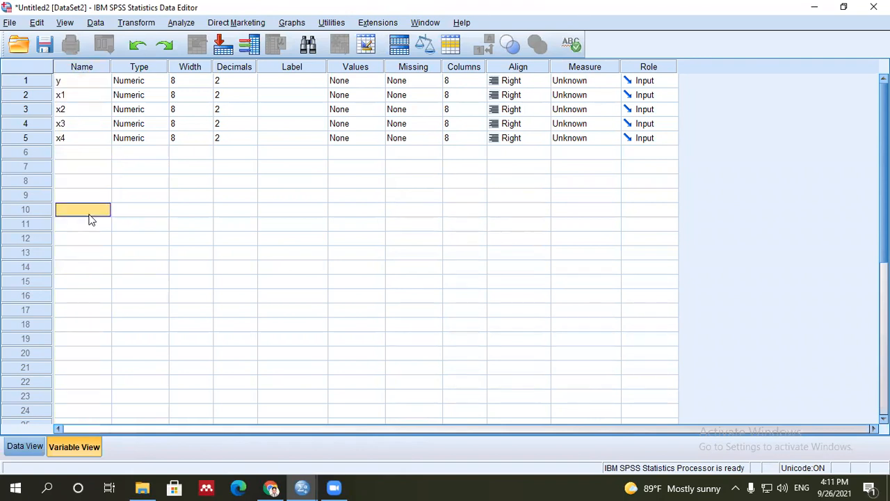
{"action": "left_click", "coordinate": [85, 69]}
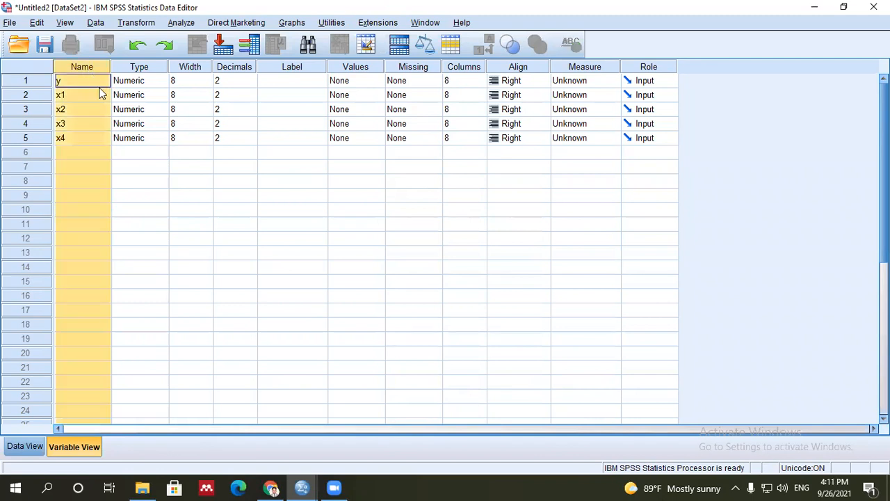
{"action": "left_click", "coordinate": [86, 183]}
{"action": "left_click", "coordinate": [126, 224]}
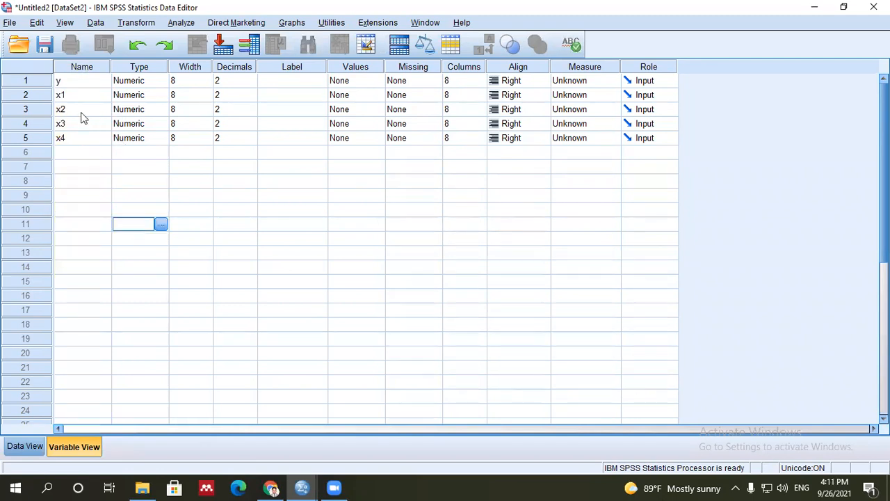
{"action": "left_click_drag", "start_coordinate": [73, 81], "coordinate": [76, 139]}
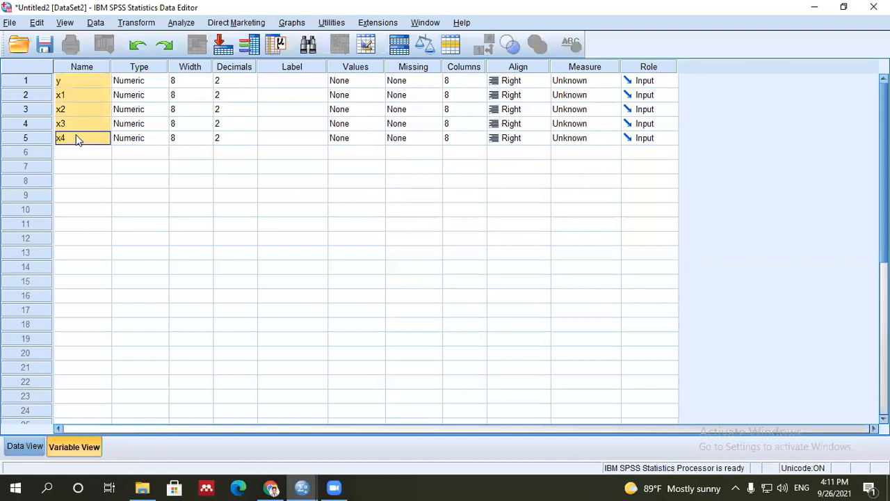
{"action": "left_click", "coordinate": [99, 197]}
{"action": "left_click", "coordinate": [82, 67]}
{"action": "left_click", "coordinate": [76, 154]}
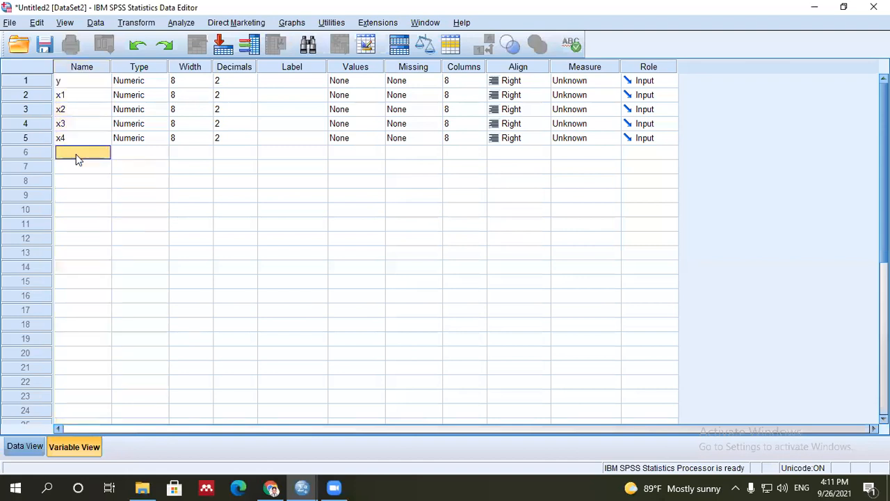
{"action": "left_click_drag", "start_coordinate": [73, 82], "coordinate": [73, 138]}
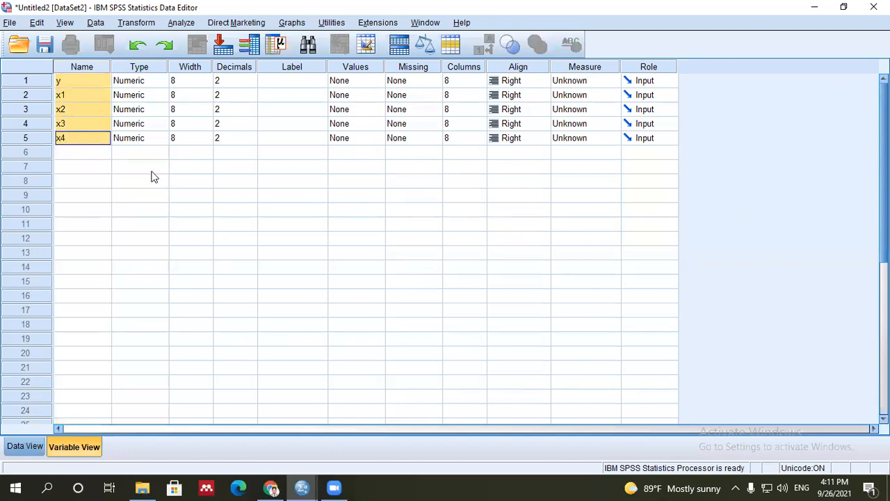
Highlight the Label column to examine where the variables' labels go
{"action": "left_click", "coordinate": [350, 195]}
{"action": "left_click", "coordinate": [298, 67]}
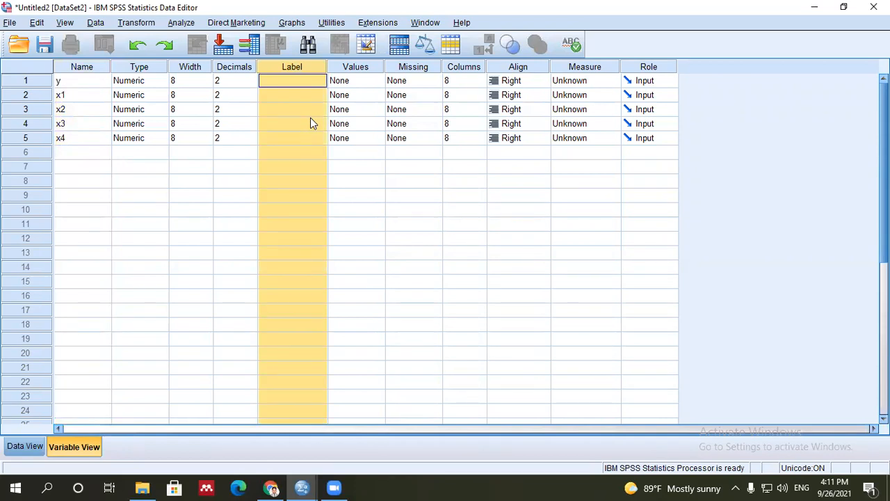
{"action": "left_click", "coordinate": [310, 153]}
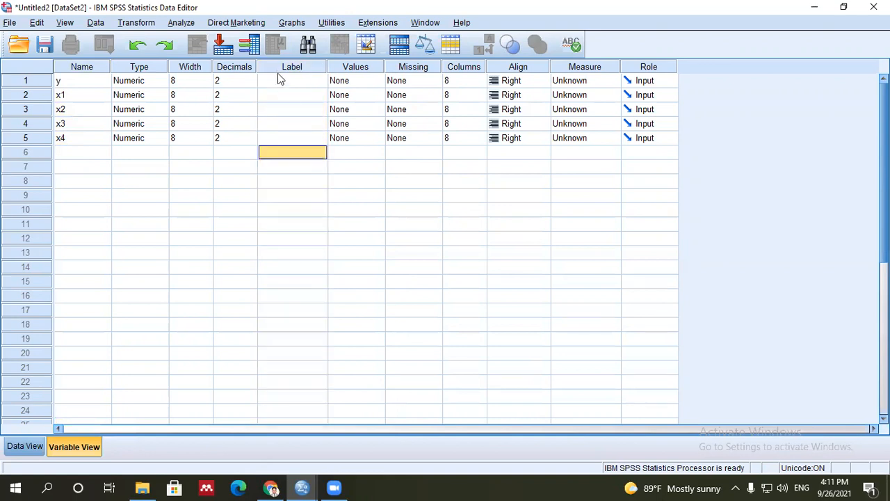
{"action": "left_click", "coordinate": [303, 68]}
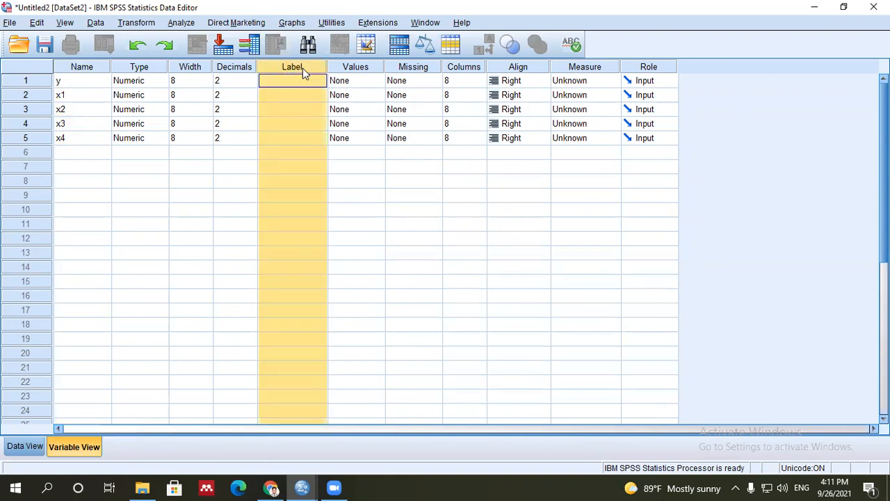
Examine the empty Label column and the row of variable y, comparing its name with its Label cell
{"action": "left_click", "coordinate": [301, 142]}
{"action": "left_click", "coordinate": [304, 70]}
{"action": "left_click", "coordinate": [312, 153]}
{"action": "left_click", "coordinate": [44, 80]}
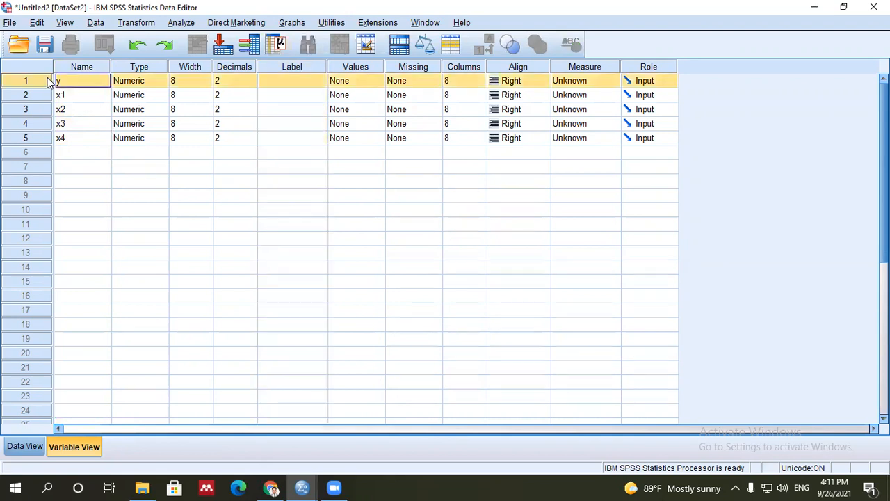
{"action": "left_click", "coordinate": [293, 196]}
{"action": "left_click", "coordinate": [83, 82]}
{"action": "left_click", "coordinate": [293, 68]}
{"action": "left_click", "coordinate": [89, 82]}
Enter "Selling price of flat" as the label of variable y
{"action": "left_click", "coordinate": [271, 80]}
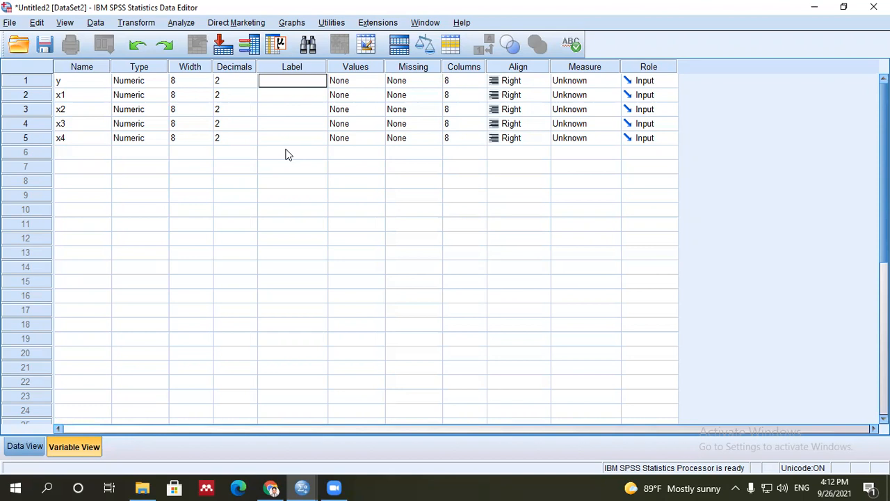
{"action": "left_click", "coordinate": [280, 82]}
{"action": "left_click", "coordinate": [84, 82]}
{"action": "left_click", "coordinate": [274, 79]}
{"action": "type", "text": "S"}
{"action": "type", "text": "lling"}
{"action": "type", "text": " price"}
{"action": "type", "text": " o"}
{"action": "type", "text": "f falt"}
{"action": "key", "text": "BackSpace"}
{"action": "key", "text": "BackSpace"}
{"action": "key", "text": "BackSpace"}
{"action": "type", "text": "lat"}
Widen the Label column and extend y's label with "in Rangpur ( ThousandsTaka)"
{"action": "left_click_drag", "start_coordinate": [327, 68], "coordinate": [404, 68]}
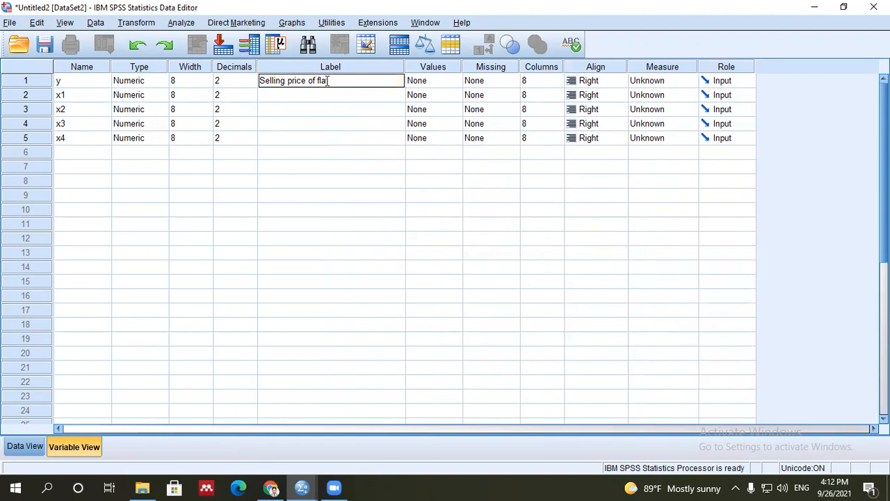
{"action": "type", "text": "in Rangpur ("}
{"action": "type", "text": "Thou"}
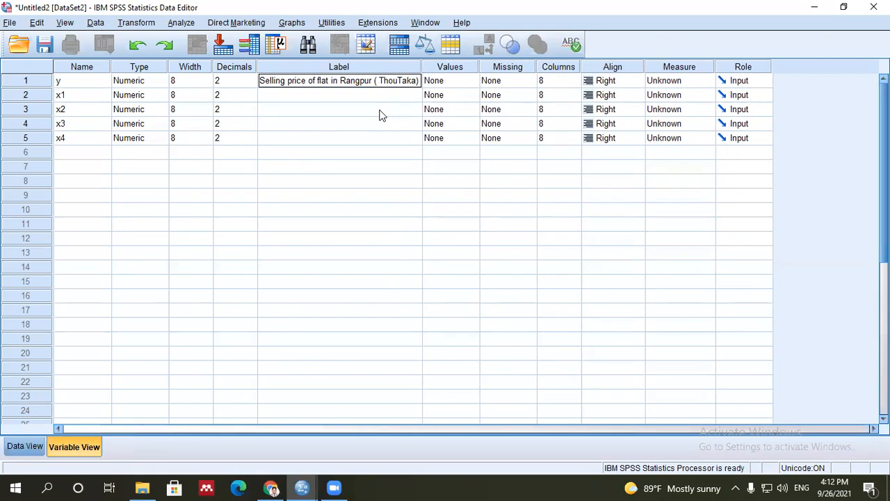
{"action": "type", "text": "sa"}
{"action": "type", "text": "nds"}
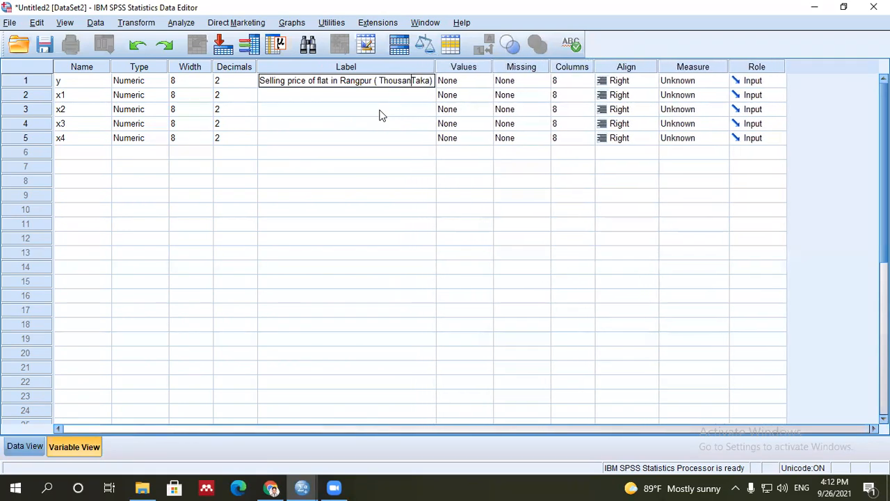
{"action": "left_click", "coordinate": [364, 180]}
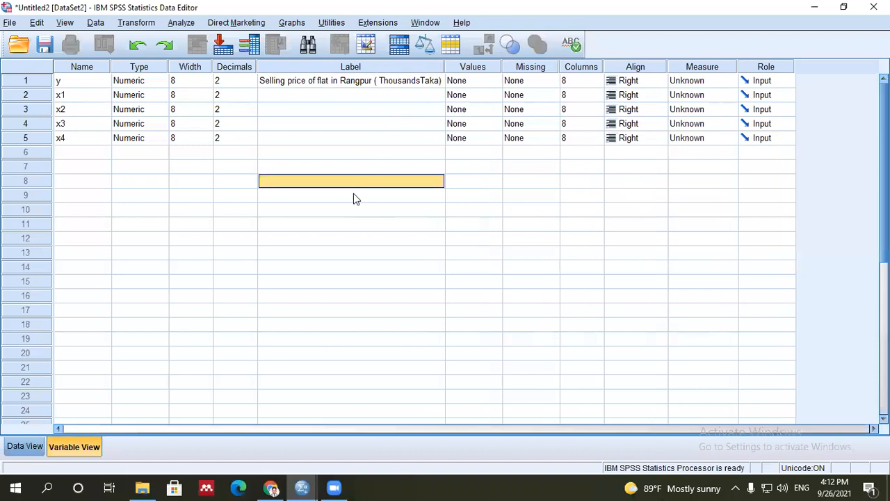
{"action": "left_click", "coordinate": [354, 195]}
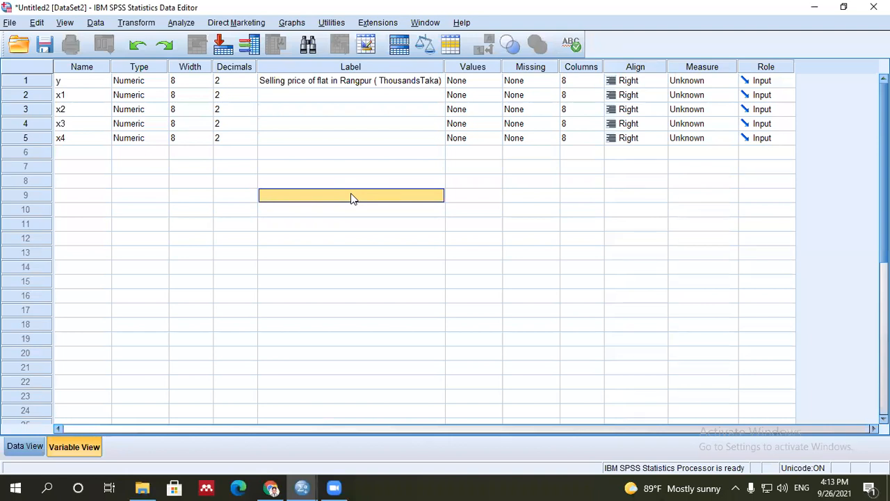
Insert the missing space in y's label so that its unit reads "Thousands Taka"
{"action": "left_click", "coordinate": [422, 81]}
{"action": "left_click", "coordinate": [423, 81]}
{"action": "left_click", "coordinate": [414, 142]}
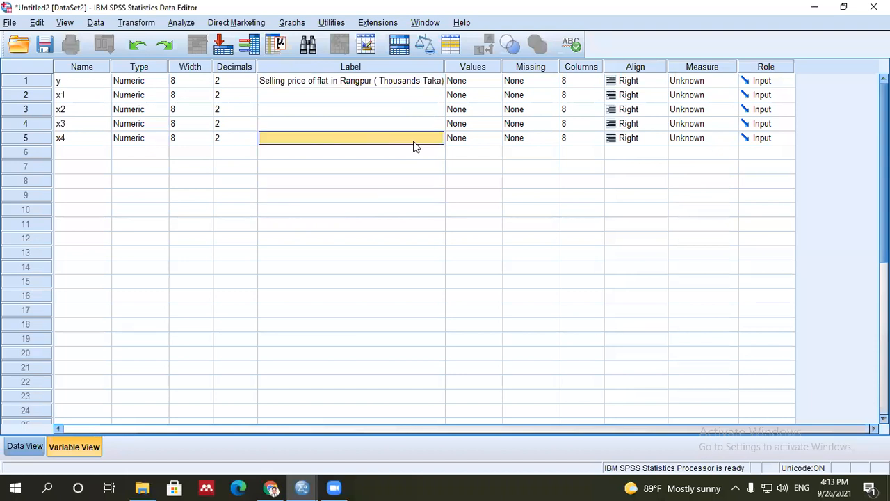
Widen the Label column a little more so that y's whole label fits
{"action": "left_click", "coordinate": [443, 69]}
{"action": "left_click", "coordinate": [423, 152]}
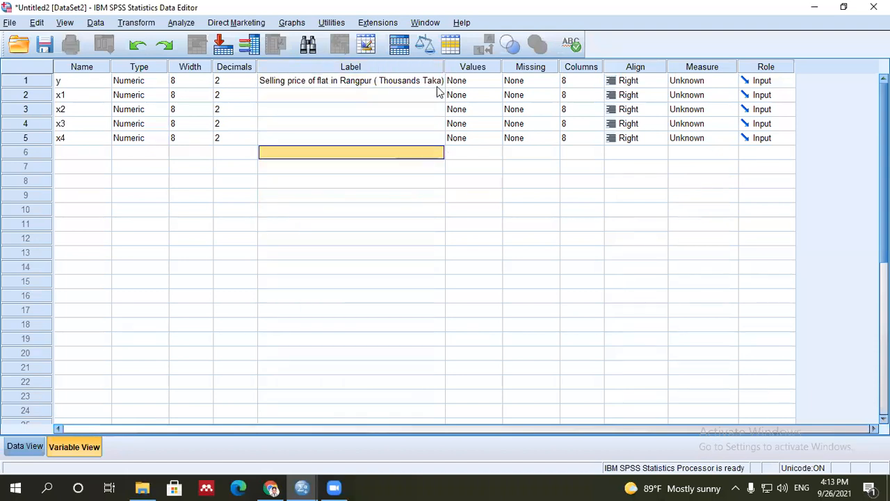
{"action": "left_click_drag", "start_coordinate": [446, 67], "coordinate": [466, 67]}
{"action": "left_click", "coordinate": [397, 205]}
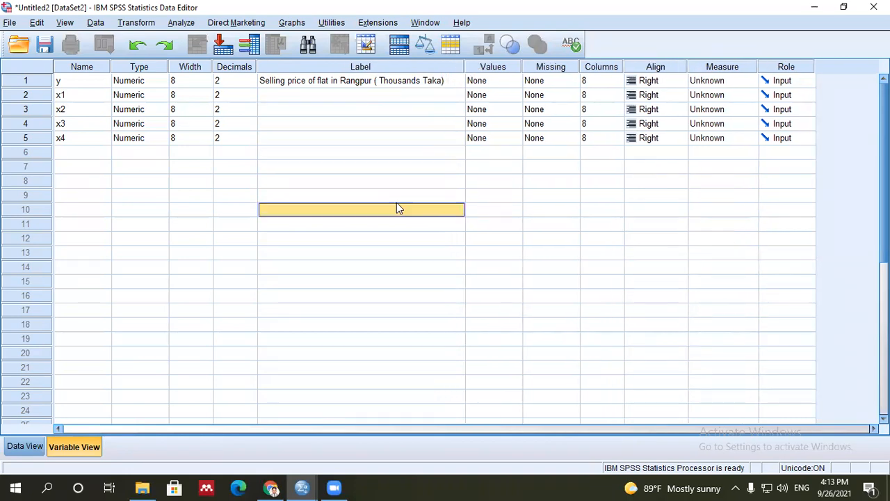
Review the row of variable y, matching its short name with its full descriptive label
{"action": "left_click", "coordinate": [308, 112]}
{"action": "left_click", "coordinate": [304, 164]}
{"action": "left_click", "coordinate": [302, 141]}
{"action": "left_click", "coordinate": [291, 112]}
{"action": "left_click", "coordinate": [290, 84]}
{"action": "left_click", "coordinate": [302, 136]}
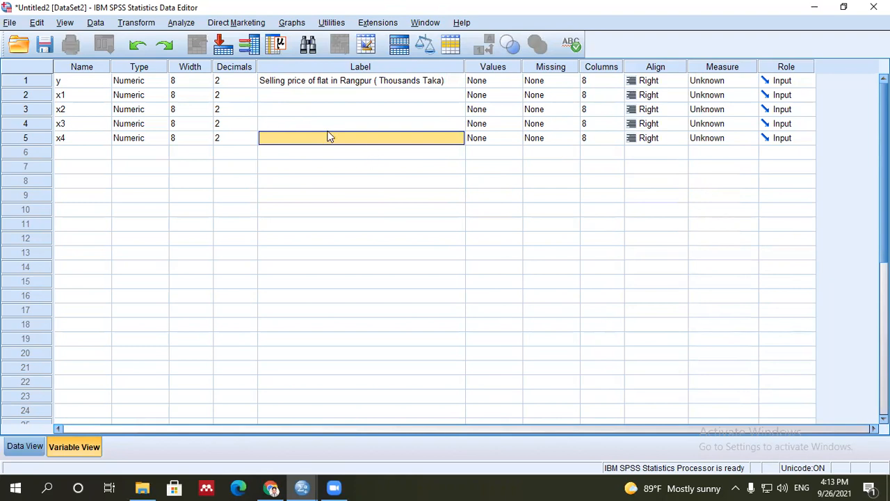
{"action": "left_click", "coordinate": [287, 169]}
{"action": "left_click", "coordinate": [181, 164]}
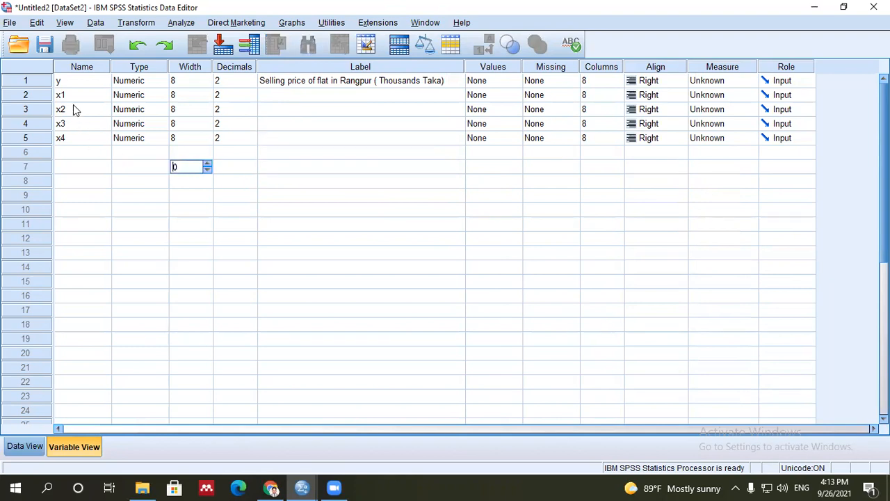
{"action": "left_click", "coordinate": [44, 84]}
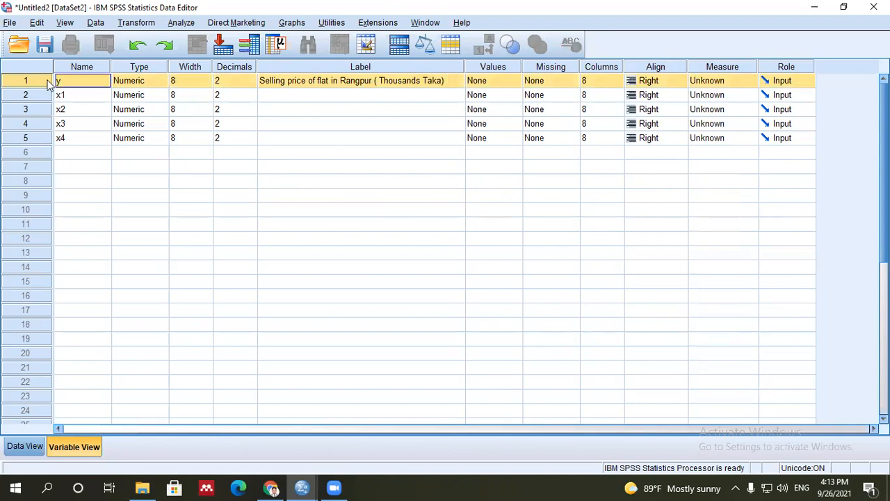
{"action": "left_click", "coordinate": [292, 180]}
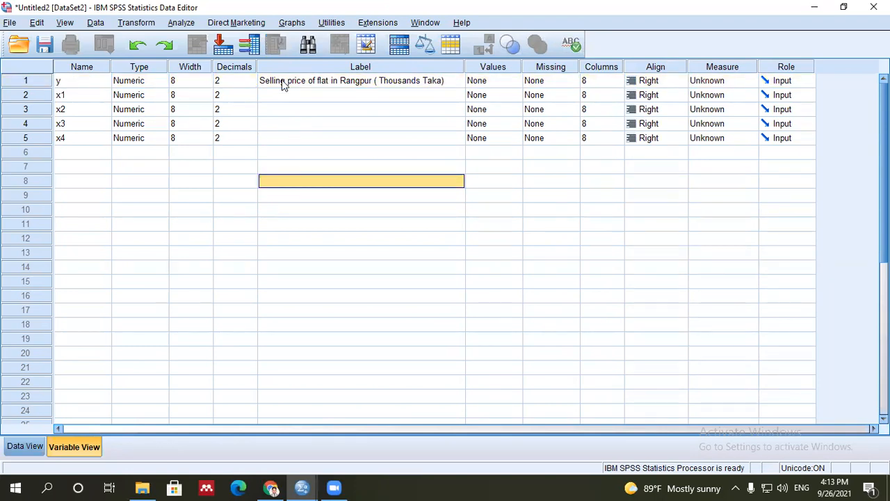
{"action": "left_click", "coordinate": [283, 82]}
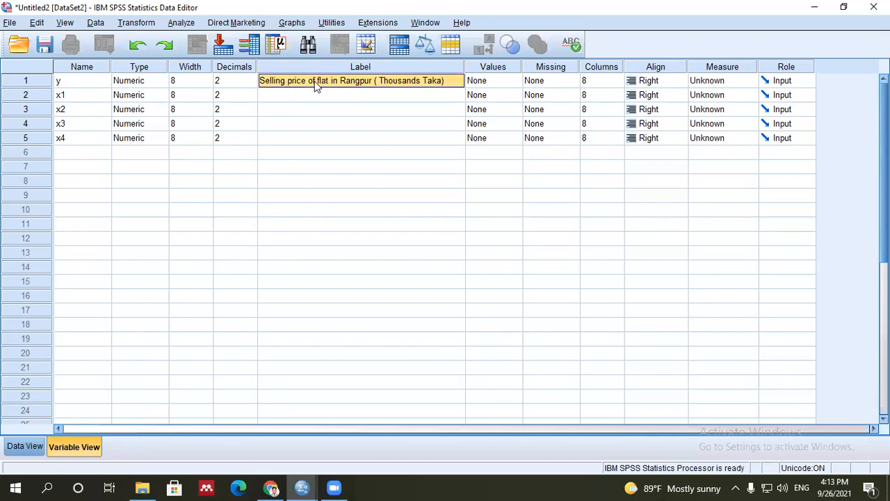
{"action": "left_click", "coordinate": [306, 123]}
{"action": "left_click", "coordinate": [302, 84]}
{"action": "left_click", "coordinate": [247, 153]}
Examine the rows of x1 to x4 and their empty Label cells against the label of y
{"action": "left_click_drag", "start_coordinate": [36, 95], "coordinate": [35, 140]}
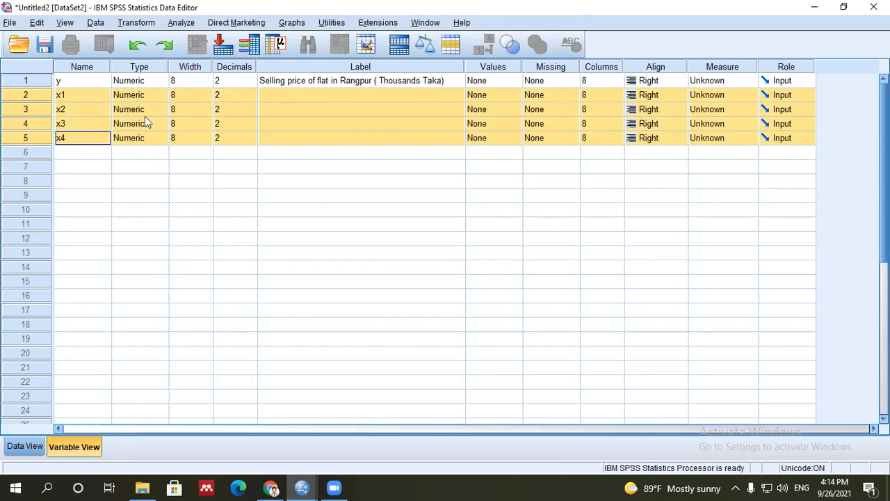
{"action": "left_click", "coordinate": [272, 82]}
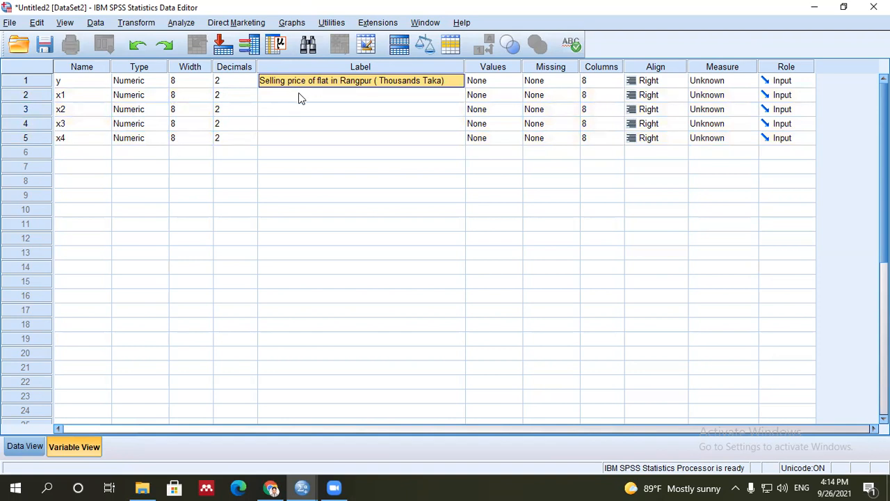
{"action": "left_click", "coordinate": [299, 94]}
{"action": "left_click", "coordinate": [298, 126]}
{"action": "left_click", "coordinate": [297, 139]}
{"action": "left_click", "coordinate": [285, 125]}
{"action": "left_click", "coordinate": [277, 107]}
{"action": "left_click", "coordinate": [274, 96]}
{"action": "left_click", "coordinate": [268, 123]}
{"action": "mouse_move", "coordinate": [277, 102]}
{"action": "left_mouse_down"}
{"action": "mouse_move", "coordinate": [278, 139]}
{"action": "mouse_move", "coordinate": [278, 100]}
{"action": "left_mouse_up"}
{"action": "left_click", "coordinate": [270, 142]}
{"action": "left_click", "coordinate": [268, 146]}
{"action": "left_click", "coordinate": [278, 123]}
{"action": "left_click", "coordinate": [278, 142]}
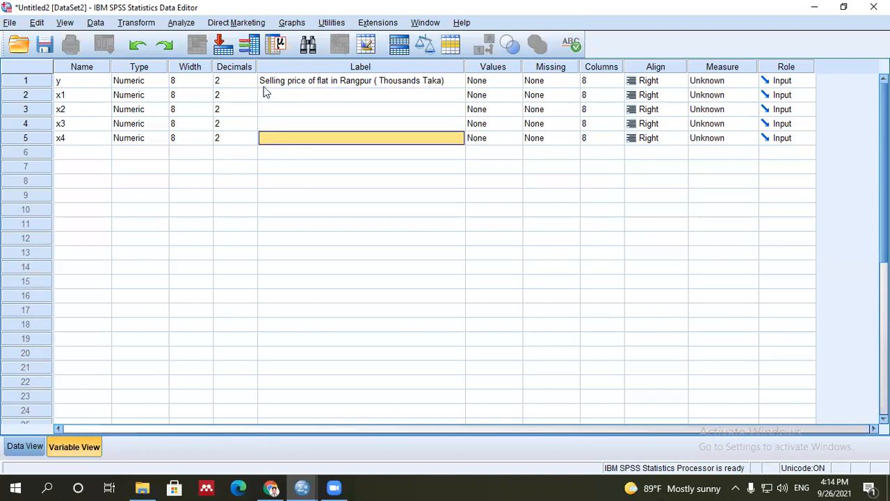
{"action": "left_click", "coordinate": [283, 81]}
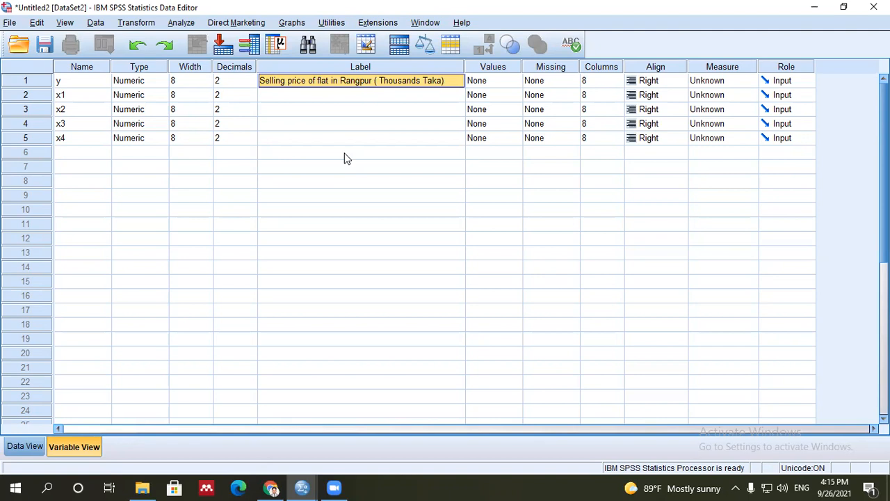
Label variable x1 as "Size of flat (sq m)", correcting the spelling of the first word
{"action": "double_click", "coordinate": [273, 96]}
{"action": "type", "text": "S"}
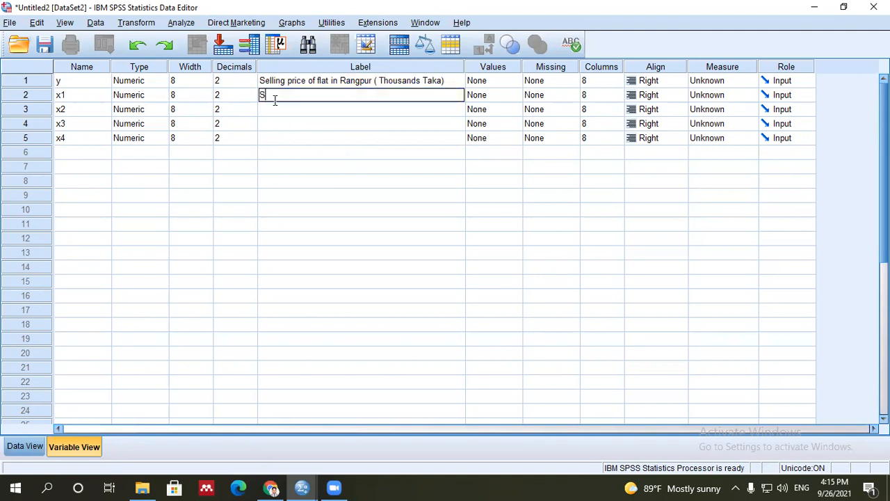
{"action": "type", "text": "zie of flat (sq m)"}
{"action": "key", "text": "Return"}
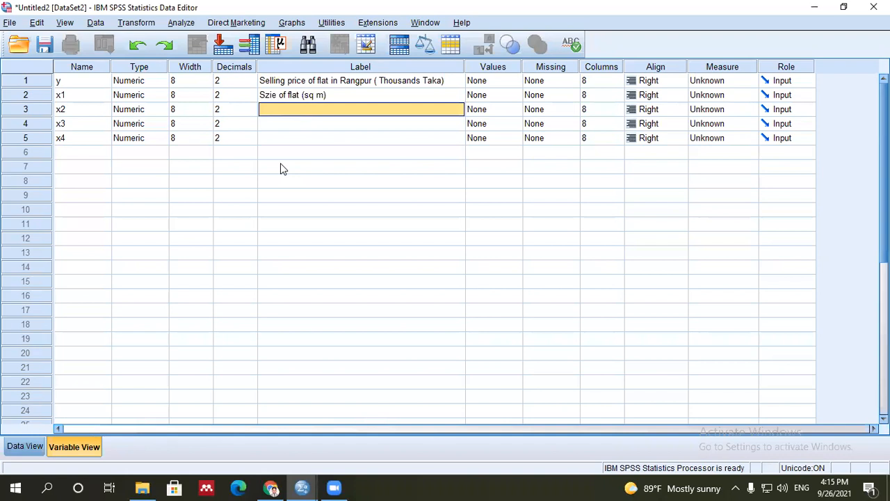
{"action": "double_click", "coordinate": [276, 95]}
{"action": "left_click_drag", "start_coordinate": [277, 96], "coordinate": [265, 96]}
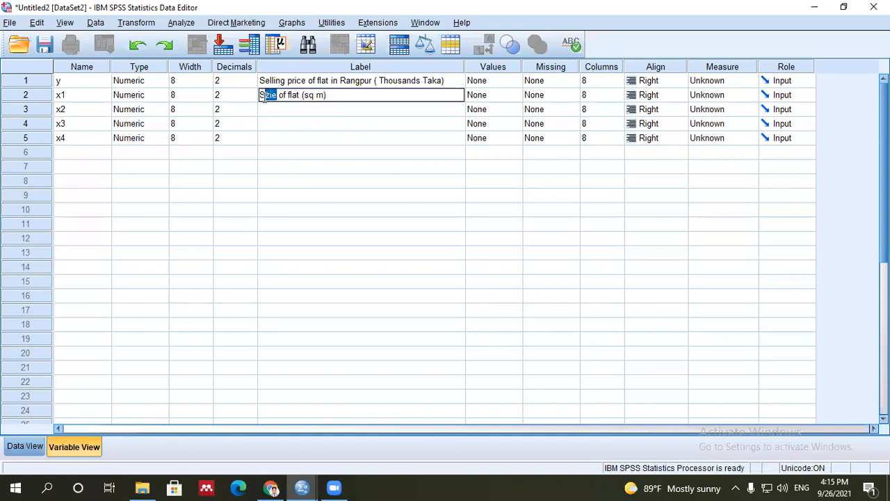
{"action": "type", "text": "ize"}
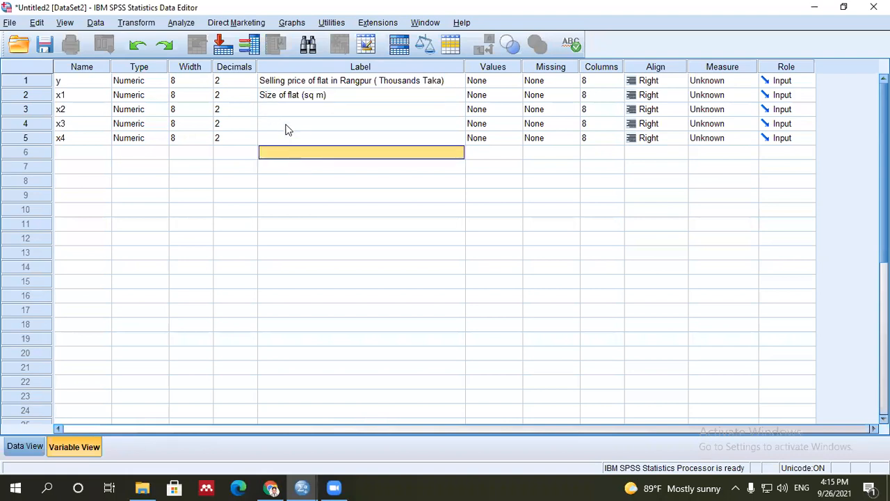
{"action": "left_click", "coordinate": [285, 111]}
{"action": "left_click", "coordinate": [285, 126]}
{"action": "left_click", "coordinate": [282, 109]}
{"action": "left_click", "coordinate": [282, 109]}
{"action": "left_click", "coordinate": [282, 129]}
{"action": "left_click", "coordinate": [281, 164]}
{"action": "left_click", "coordinate": [274, 108]}
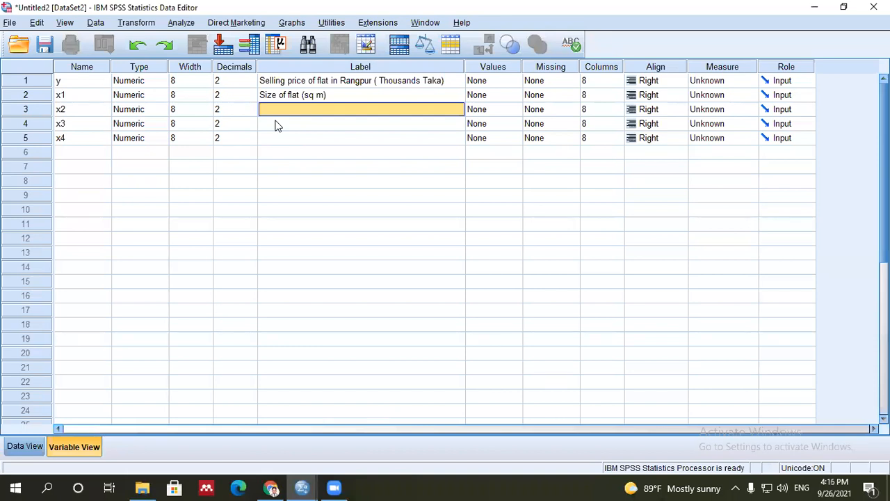
{"action": "left_click", "coordinate": [303, 137]}
{"action": "left_click", "coordinate": [300, 152]}
{"action": "left_click", "coordinate": [313, 281]}
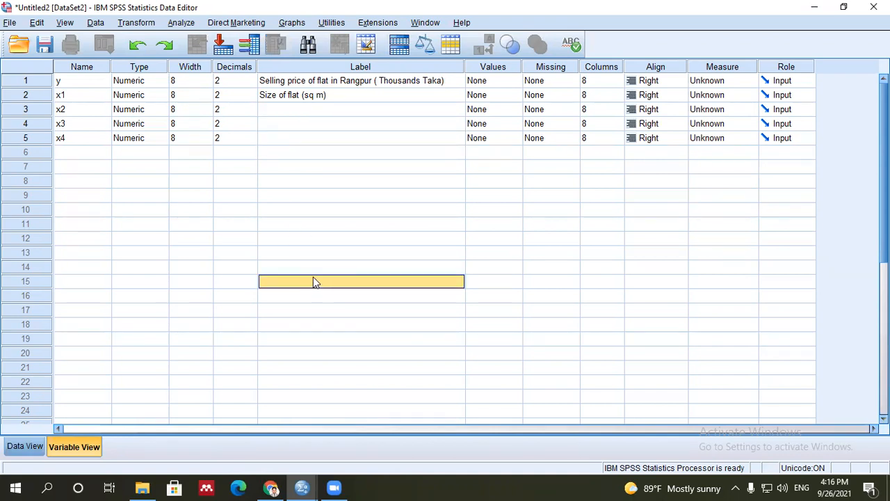
Label variable x2 as "Number of rooms"
{"action": "left_click", "coordinate": [272, 111]}
{"action": "left_click", "coordinate": [271, 112]}
{"action": "type", "text": "Nu"}
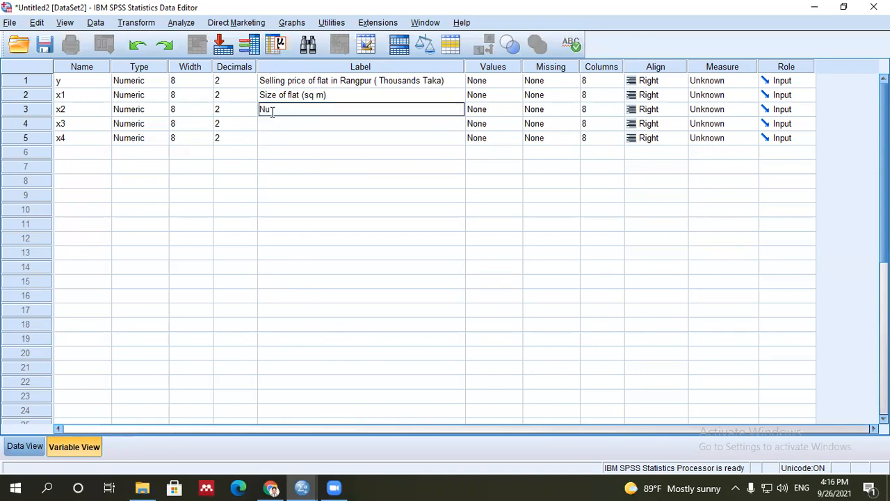
{"action": "type", "text": "mber of rooms"}
{"action": "left_click", "coordinate": [284, 122]}
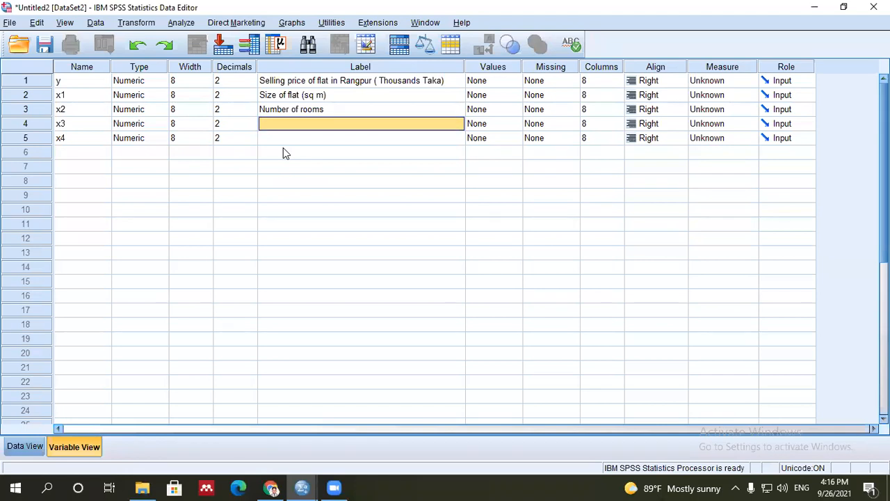
{"action": "left_click", "coordinate": [283, 153]}
{"action": "left_click", "coordinate": [282, 126]}
{"action": "left_click", "coordinate": [280, 139]}
{"action": "left_click", "coordinate": [279, 124]}
{"action": "left_click", "coordinate": [279, 140]}
{"action": "left_click", "coordinate": [278, 127]}
{"action": "left_click", "coordinate": [279, 140]}
{"action": "left_click", "coordinate": [279, 125]}
{"action": "left_click", "coordinate": [291, 166]}
{"action": "left_click", "coordinate": [288, 123]}
{"action": "left_click", "coordinate": [285, 138]}
{"action": "left_click", "coordinate": [286, 167]}
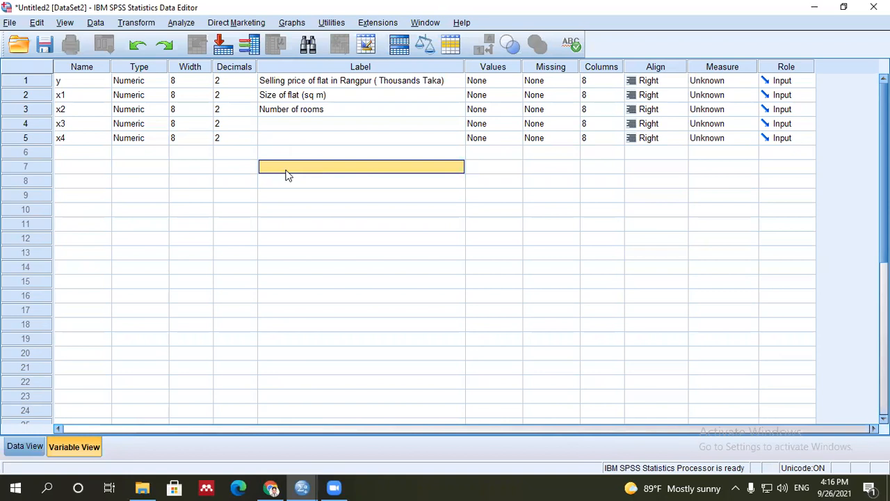
{"action": "left_click", "coordinate": [288, 125]}
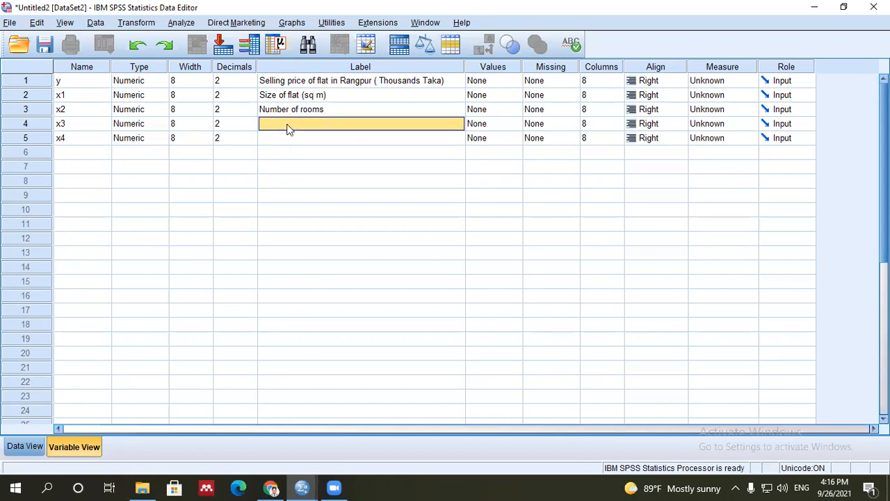
Review the labels entered for x1 and x2 and the Label cells of the variables below them
{"action": "left_click_drag", "start_coordinate": [288, 97], "coordinate": [290, 109]}
{"action": "left_click", "coordinate": [281, 128]}
{"action": "left_click", "coordinate": [284, 111]}
{"action": "left_click", "coordinate": [292, 120]}
{"action": "left_click", "coordinate": [301, 111]}
{"action": "left_click", "coordinate": [301, 111]}
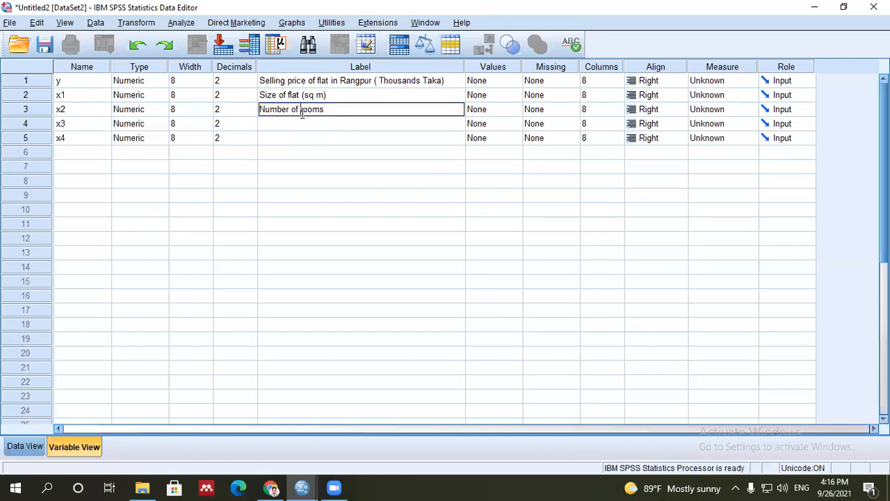
{"action": "left_click", "coordinate": [303, 139]}
{"action": "left_click", "coordinate": [296, 112]}
{"action": "left_click", "coordinate": [307, 140]}
{"action": "left_click_drag", "start_coordinate": [295, 100], "coordinate": [295, 113]}
{"action": "left_click", "coordinate": [292, 153]}
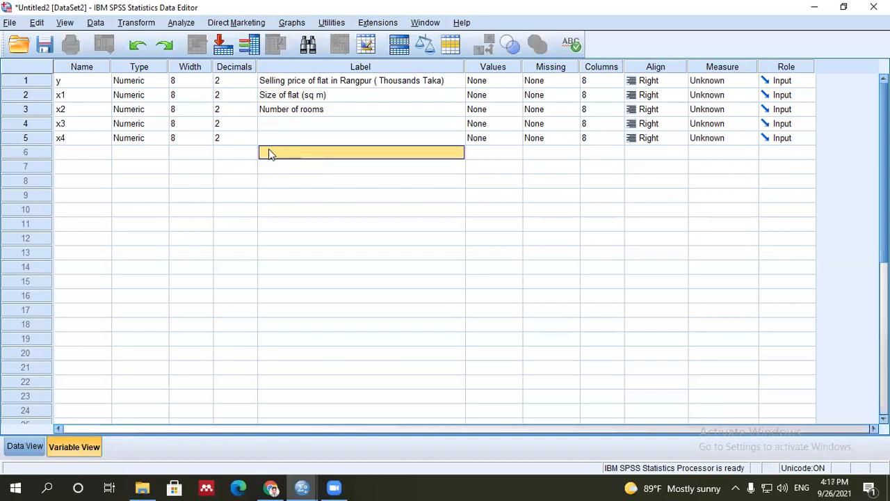
Label variable x3 as "Location of the flat"
{"action": "left_click", "coordinate": [275, 125]}
{"action": "left_click", "coordinate": [276, 158]}
{"action": "left_click", "coordinate": [276, 127]}
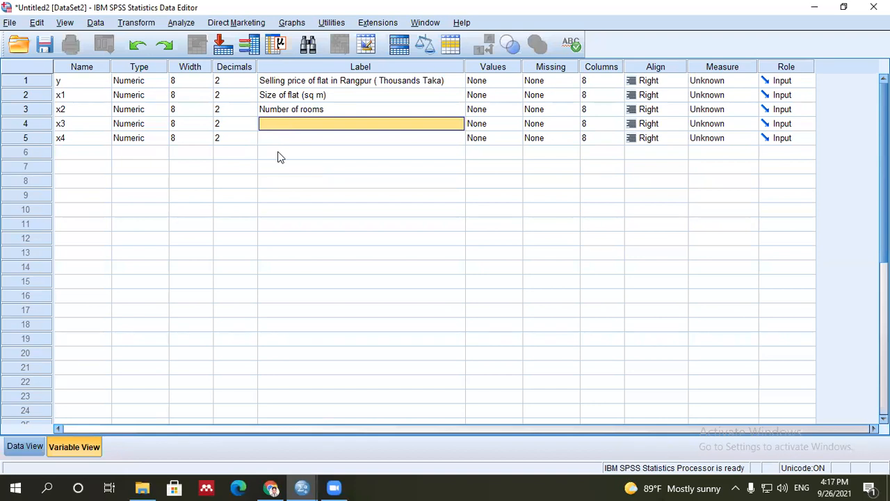
{"action": "left_click", "coordinate": [276, 126]}
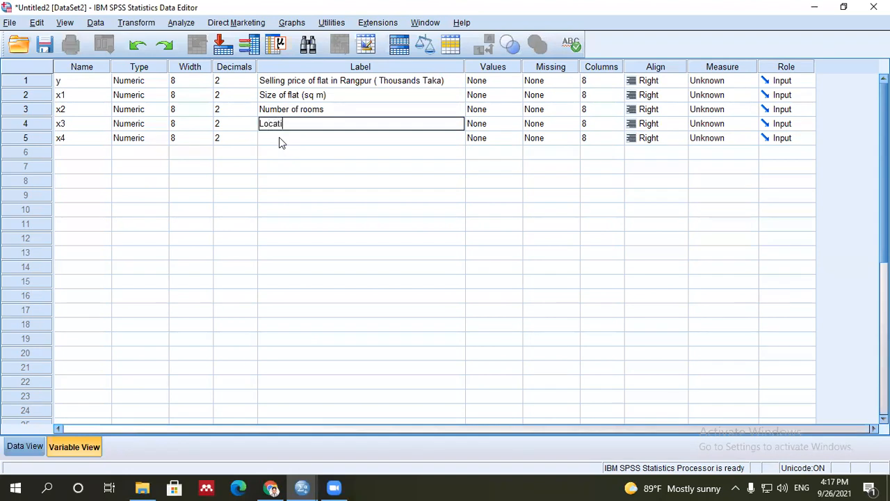
{"action": "type", "text": "Location of "}
{"action": "type", "text": "the fa"}
{"action": "type", "text": "lt"}
{"action": "key", "text": "BackSpace"}
{"action": "key", "text": "BackSpace"}
{"action": "key", "text": "BackSpace"}
{"action": "key", "text": "BackSpace"}
{"action": "type", "text": "flat"}
{"action": "key", "text": "Return"}
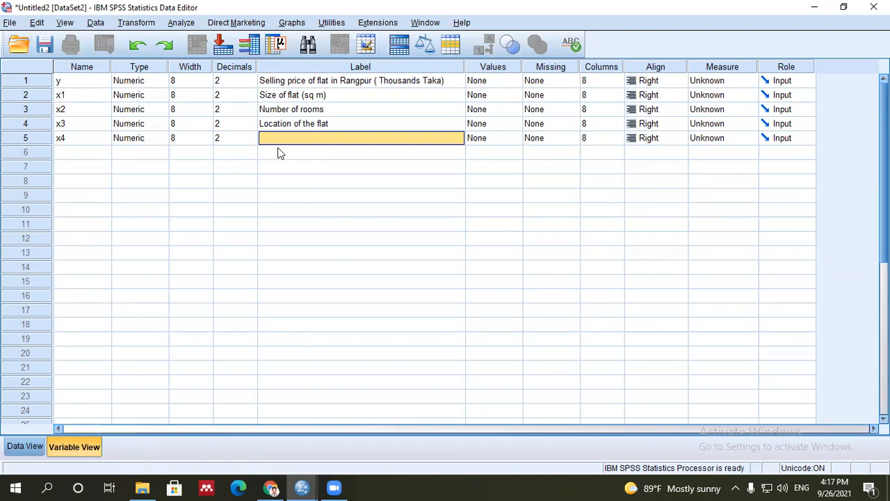
Label variable x4 as "Garage", replacing a first entry about a swimming pool
{"action": "type", "text": "Sw"}
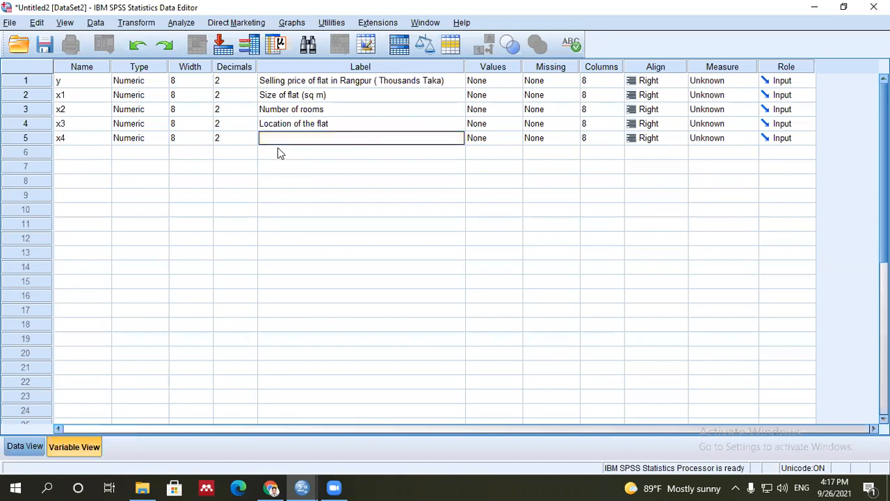
{"action": "type", "text": "imimg pool"}
{"action": "left_click_drag", "start_coordinate": [313, 144], "coordinate": [248, 138]}
{"action": "type", "text": "Garage"}
{"action": "left_click", "coordinate": [302, 184]}
Review the label of variable y together with the labels of the variables listed below it
{"action": "left_click", "coordinate": [283, 84]}
{"action": "left_click_drag", "start_coordinate": [283, 84], "coordinate": [284, 145]}
{"action": "left_click", "coordinate": [289, 167]}
{"action": "left_click", "coordinate": [285, 84]}
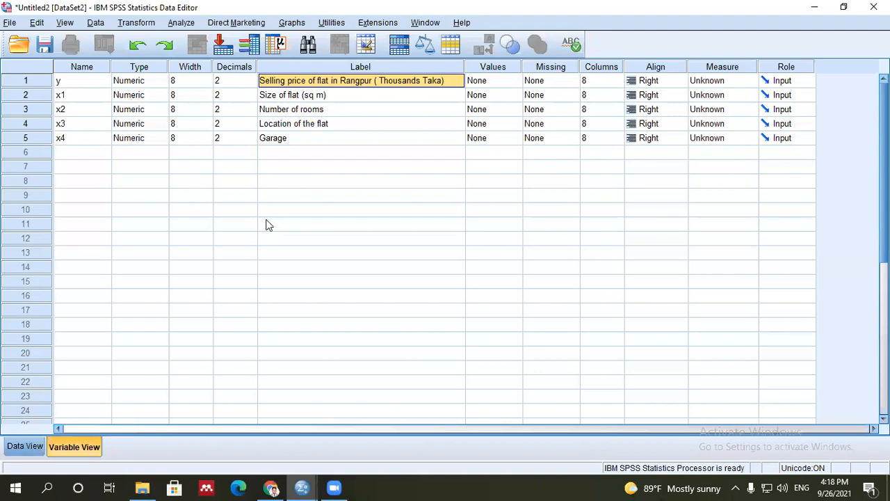
{"action": "left_click", "coordinate": [268, 224]}
{"action": "left_click", "coordinate": [303, 83]}
{"action": "left_click", "coordinate": [325, 167]}
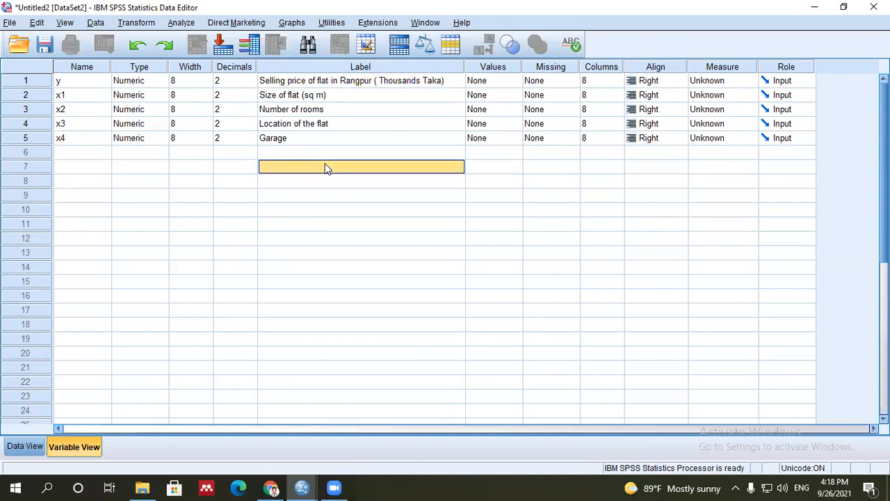
Go through the labels of variables x1, x2 and x3 one by one
{"action": "double_click", "coordinate": [292, 95]}
{"action": "left_click", "coordinate": [348, 95]}
{"action": "left_click_drag", "start_coordinate": [361, 94], "coordinate": [249, 95]}
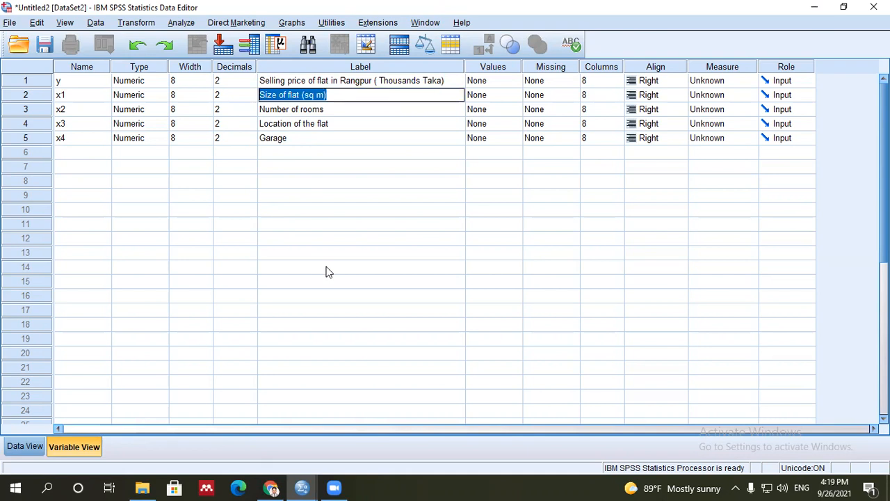
{"action": "left_click", "coordinate": [307, 111]}
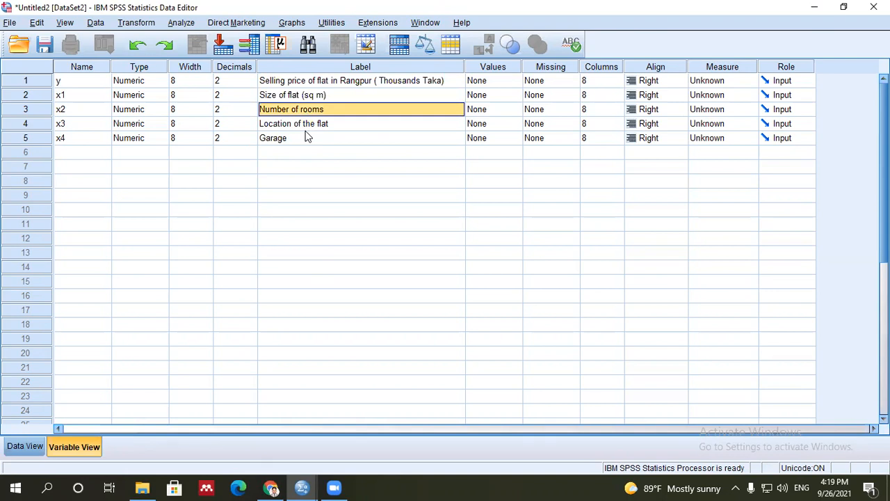
{"action": "left_click", "coordinate": [308, 125]}
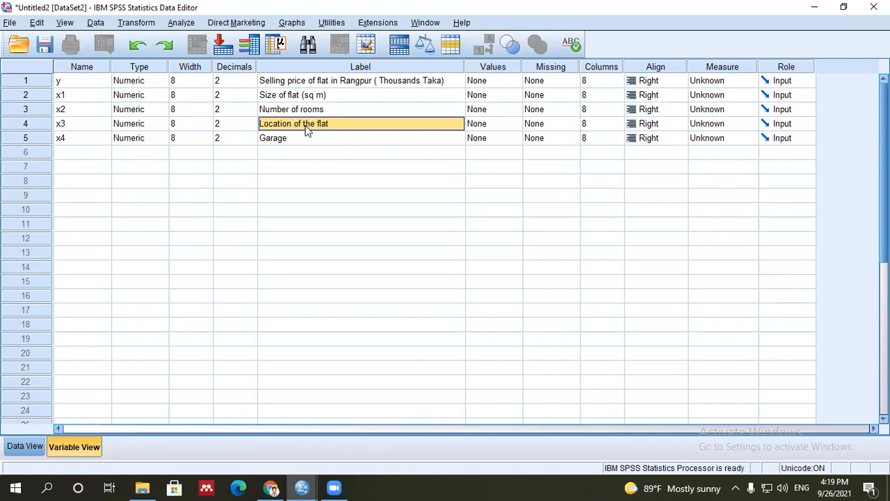
{"action": "left_click", "coordinate": [302, 154]}
{"action": "left_click", "coordinate": [301, 128]}
Change the label of variable x4 to "Attached garage", with the second word in lower case
{"action": "left_click", "coordinate": [302, 141]}
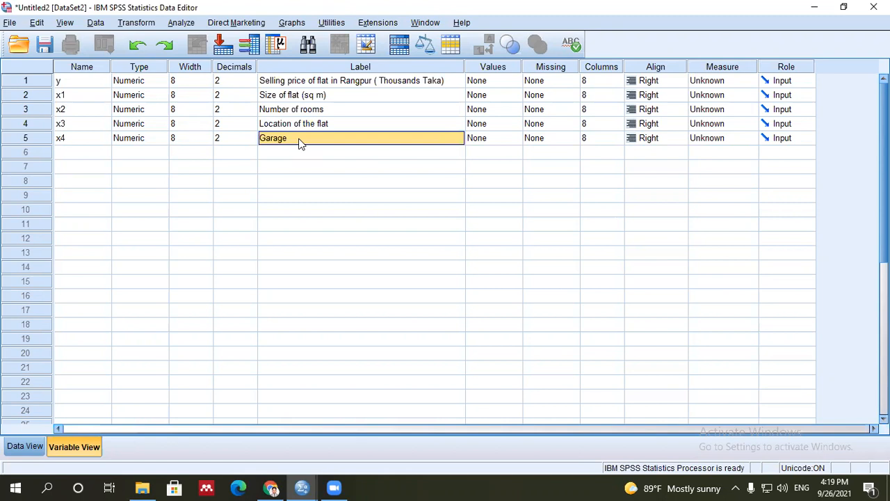
{"action": "left_click", "coordinate": [261, 142]}
{"action": "type", "text": "Attxhe"}
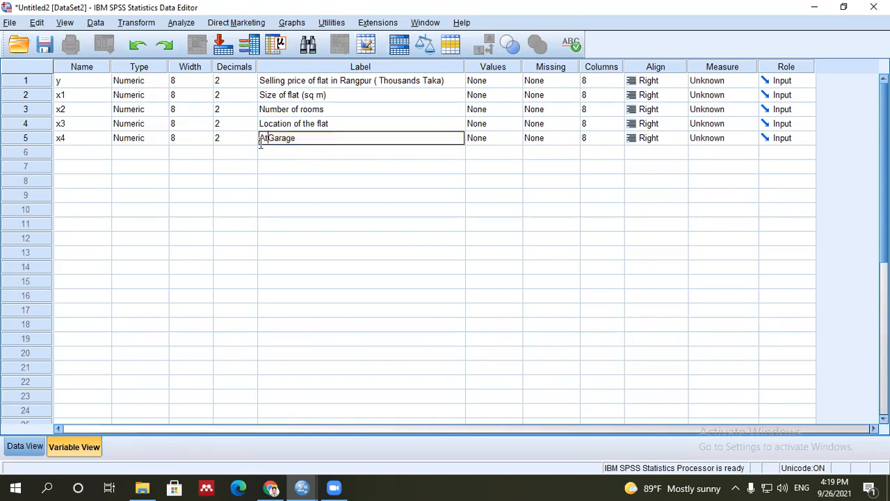
{"action": "type", "text": "d"}
{"action": "key", "text": "BackSpace"}
{"action": "key", "text": "BackSpace"}
{"action": "key", "text": "BackSpace"}
{"action": "key", "text": "BackSpace"}
{"action": "key", "text": "BackSpace"}
{"action": "type", "text": "ached"}
{"action": "double_click", "coordinate": [299, 138]}
{"action": "type", "text": "g"}
{"action": "left_click", "coordinate": [300, 155]}
Add the coding "( 1 = Yes, 0 = No)" to the end of x4's label
{"action": "left_click", "coordinate": [284, 142]}
{"action": "left_click", "coordinate": [288, 150]}
{"action": "left_click", "coordinate": [304, 142]}
{"action": "left_click", "coordinate": [304, 142]}
{"action": "type", "text": "("}
{"action": "type", "text": "1 "}
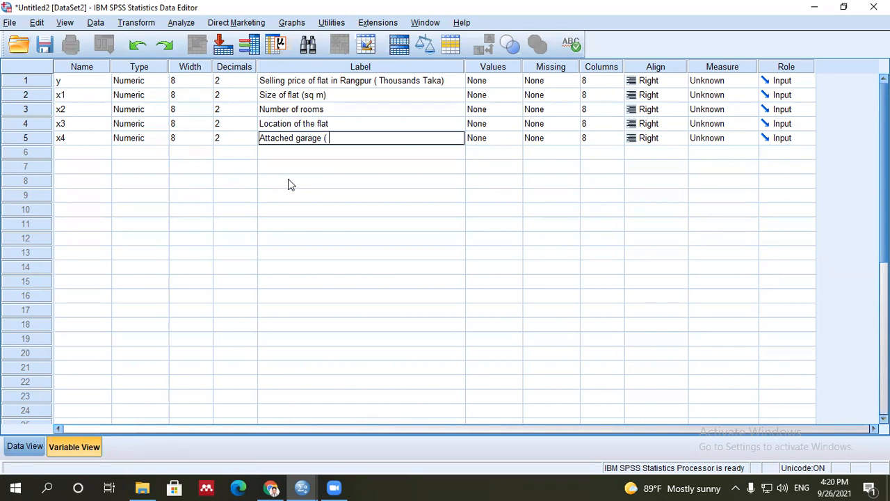
{"action": "type", "text": "= Yes, 0 = No)"}
{"action": "left_click", "coordinate": [291, 184]}
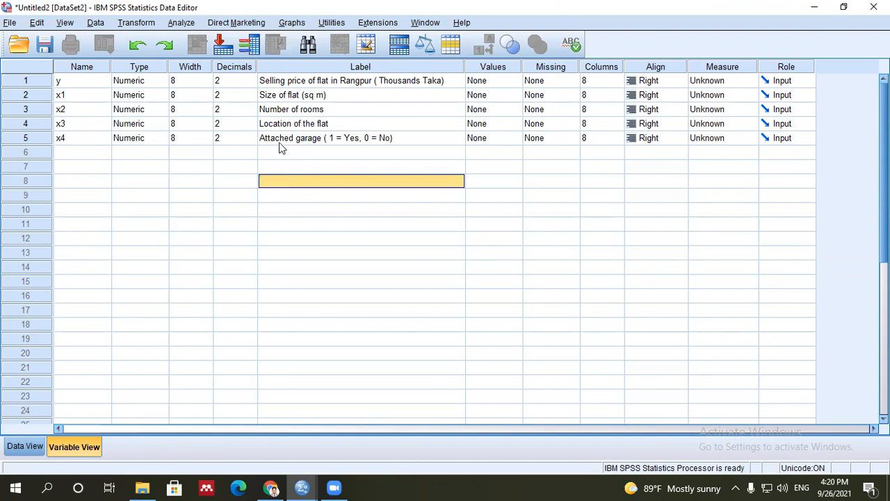
Examine the label of variable x4 and its yes/no coding
{"action": "left_click", "coordinate": [285, 138]}
{"action": "left_click", "coordinate": [283, 167]}
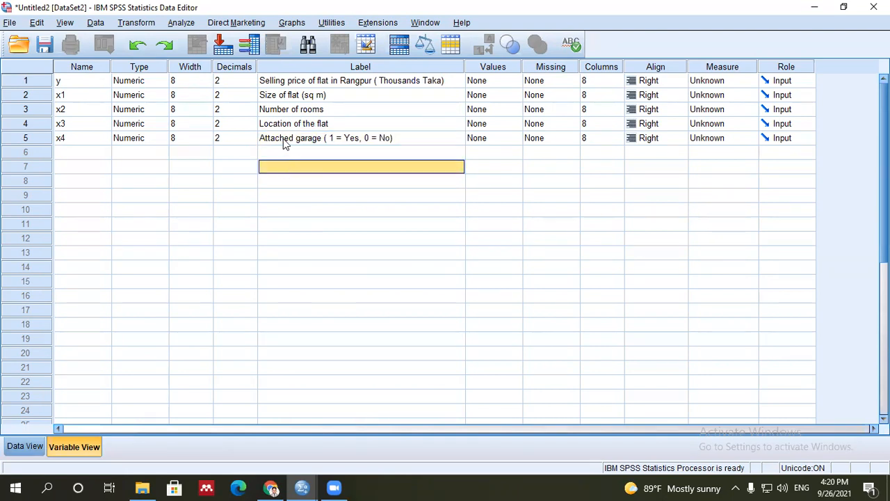
{"action": "left_click", "coordinate": [283, 139]}
{"action": "left_click", "coordinate": [279, 152]}
{"action": "left_click", "coordinate": [280, 140]}
{"action": "left_click", "coordinate": [288, 167]}
{"action": "left_click", "coordinate": [289, 142]}
{"action": "left_click", "coordinate": [288, 154]}
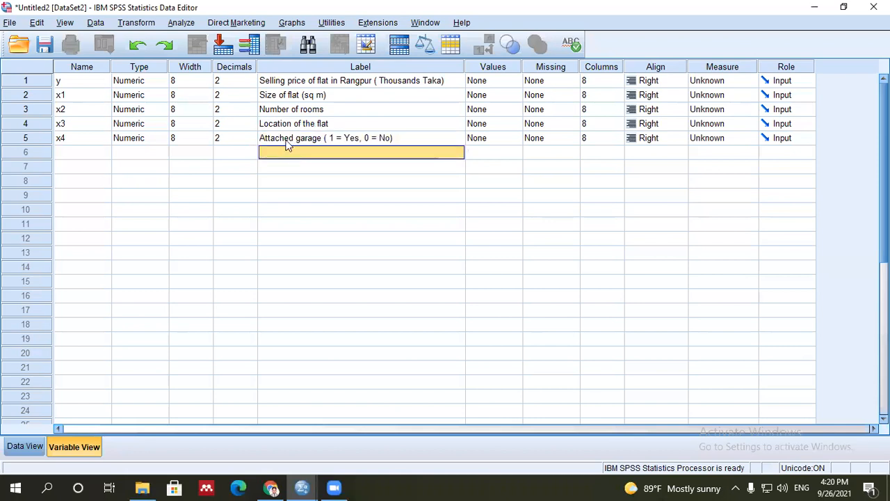
{"action": "left_click", "coordinate": [286, 142]}
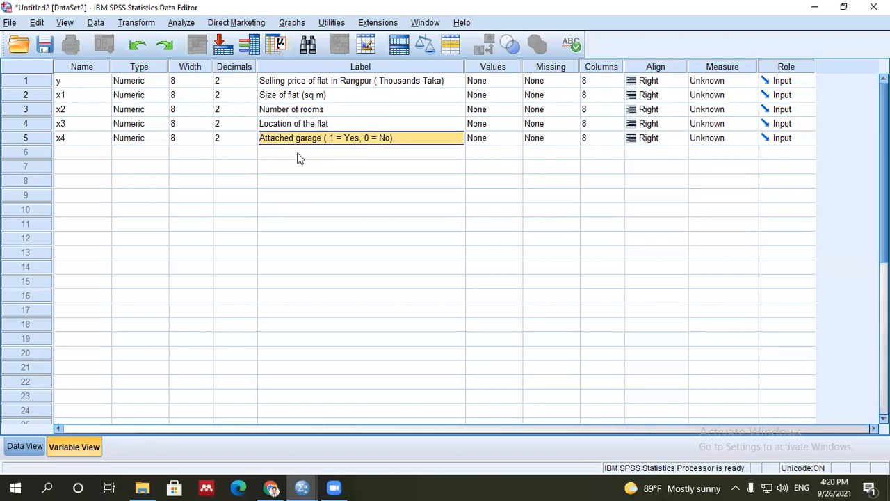
{"action": "left_click", "coordinate": [300, 154]}
{"action": "left_click", "coordinate": [301, 140]}
{"action": "left_click", "coordinate": [300, 154]}
{"action": "left_click", "coordinate": [301, 140]}
{"action": "left_click", "coordinate": [301, 153]}
{"action": "left_click", "coordinate": [301, 141]}
{"action": "left_click", "coordinate": [301, 154]}
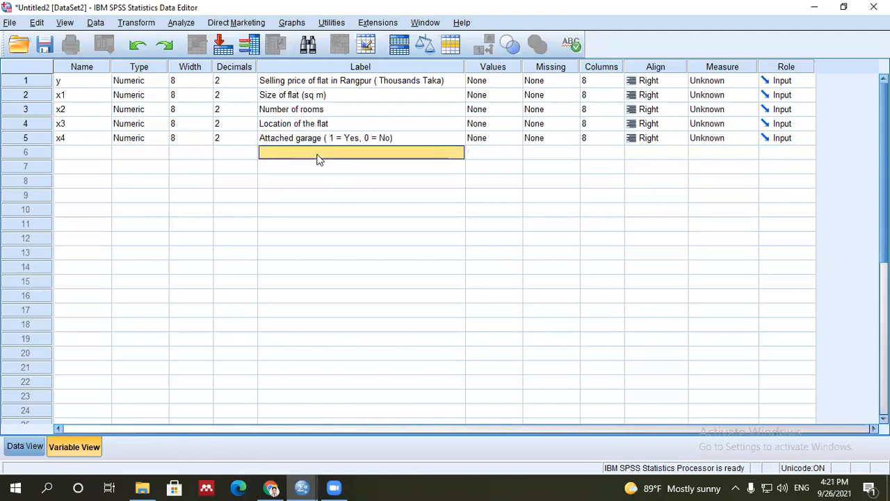
Add the coding "(1 = RK Road, 2 = Dhap, 3 = Others)" to the end of x3's label
{"action": "left_click", "coordinate": [318, 142]}
{"action": "double_click", "coordinate": [333, 125]}
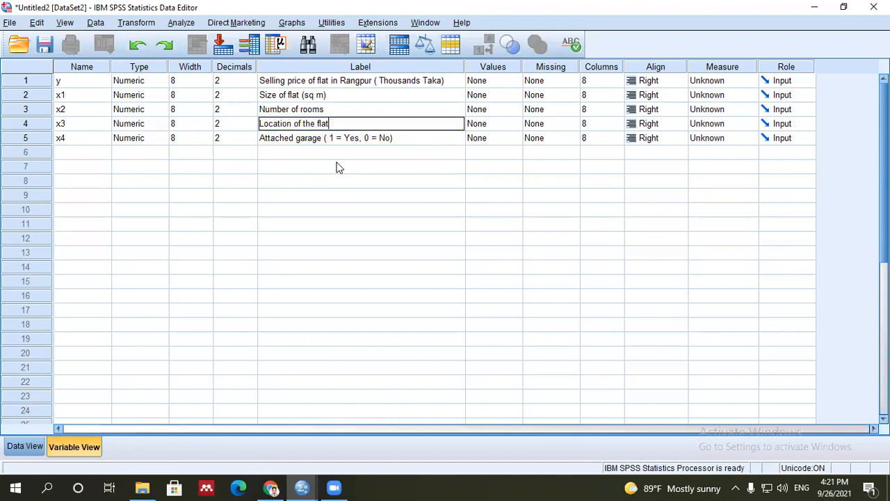
{"action": "type", "text": "(1 = RK Road, 2 = Dhap"}
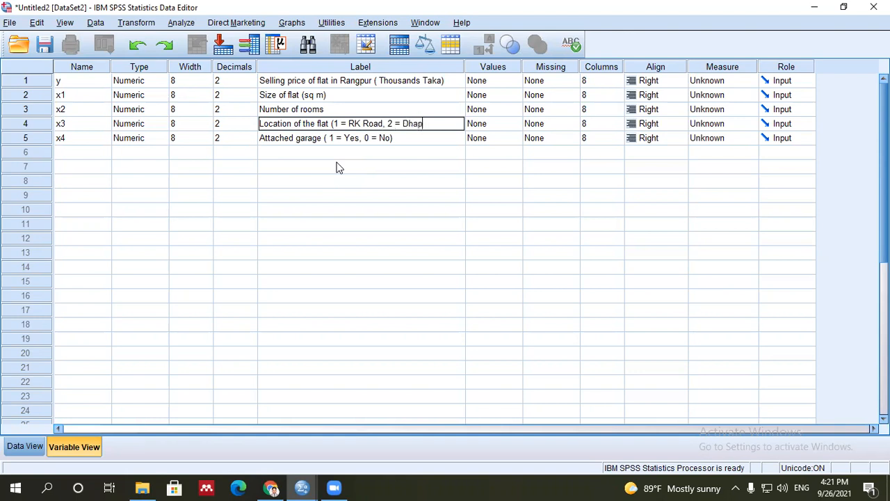
{"action": "type", "text": ", 3 = Others)"}
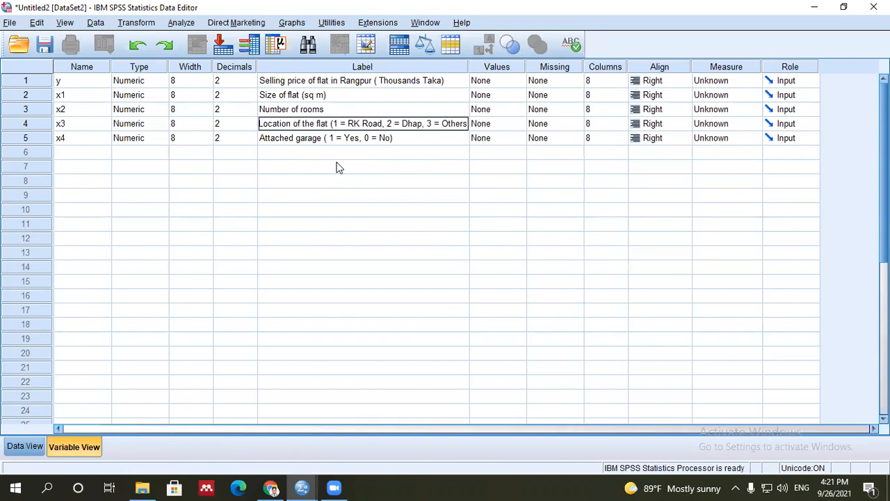
{"action": "left_click", "coordinate": [334, 196]}
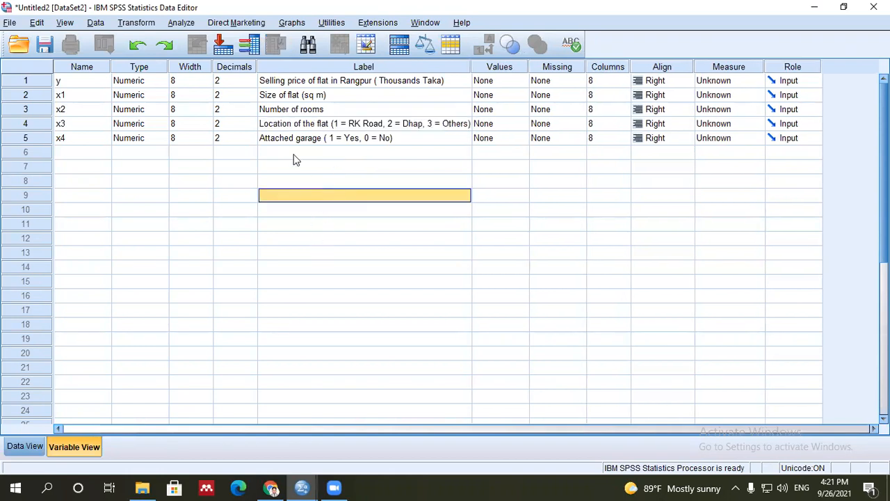
Review the labels of variables x2, x1 and y from the lower row upwards
{"action": "left_click", "coordinate": [330, 111]}
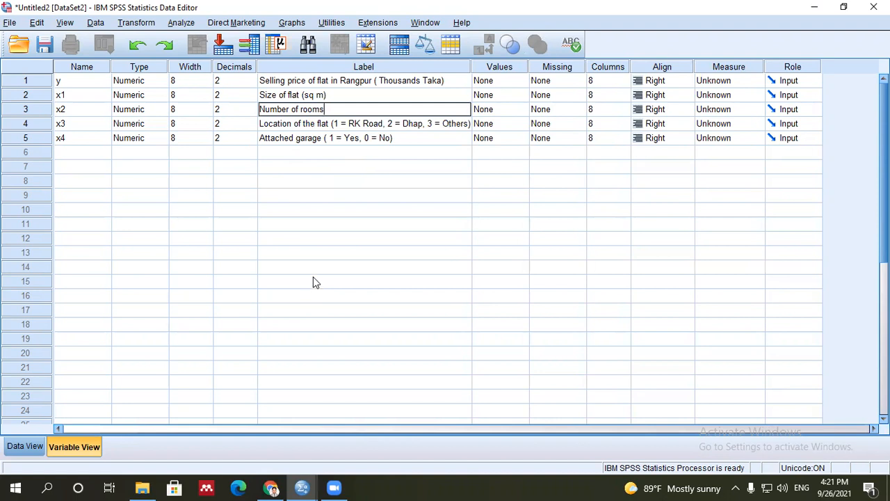
{"action": "left_click", "coordinate": [309, 212]}
{"action": "left_click", "coordinate": [331, 111]}
{"action": "double_click", "coordinate": [330, 110]}
{"action": "triple_click", "coordinate": [330, 109]}
{"action": "left_click", "coordinate": [328, 111]}
{"action": "left_click", "coordinate": [331, 149]}
{"action": "left_click", "coordinate": [324, 113]}
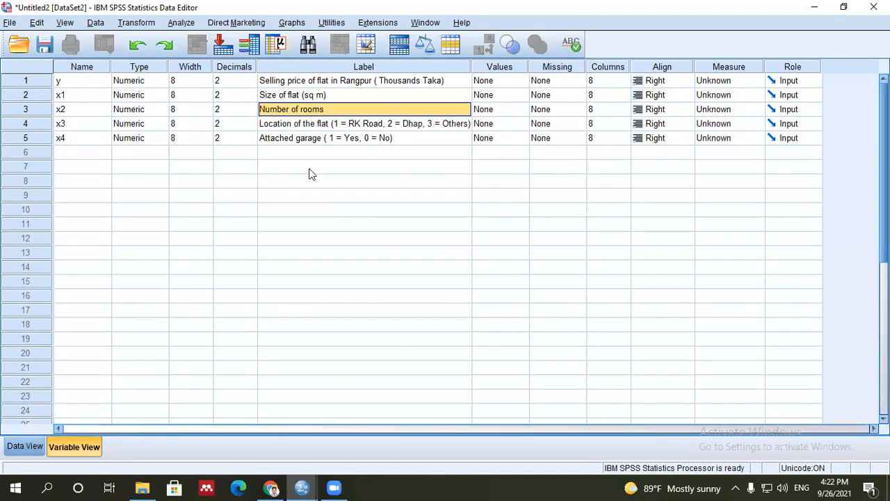
{"action": "left_click", "coordinate": [326, 98]}
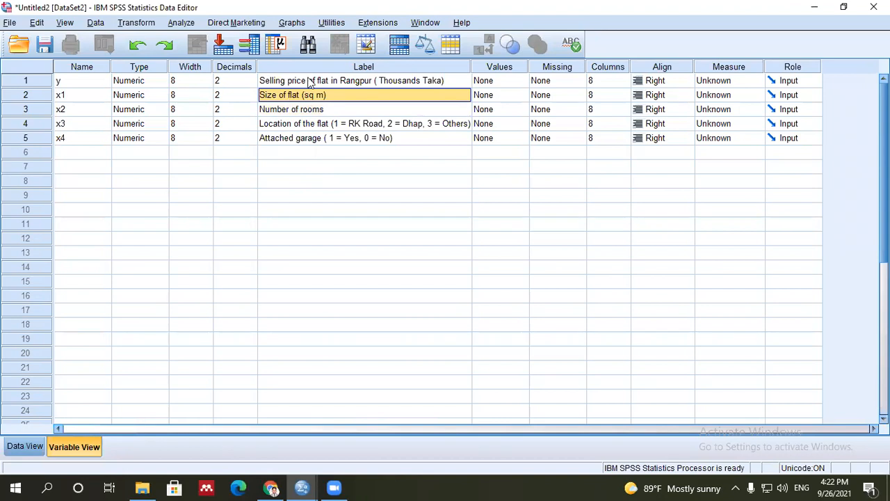
{"action": "left_click", "coordinate": [309, 81]}
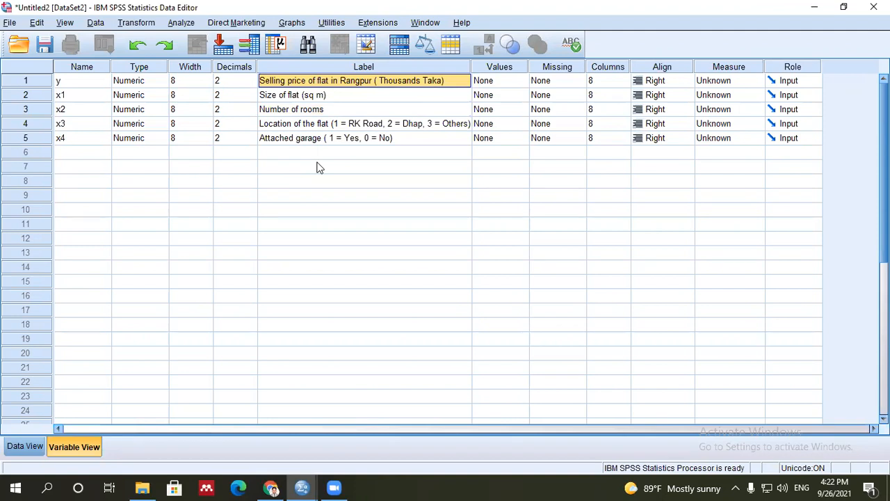
{"action": "left_click", "coordinate": [318, 183]}
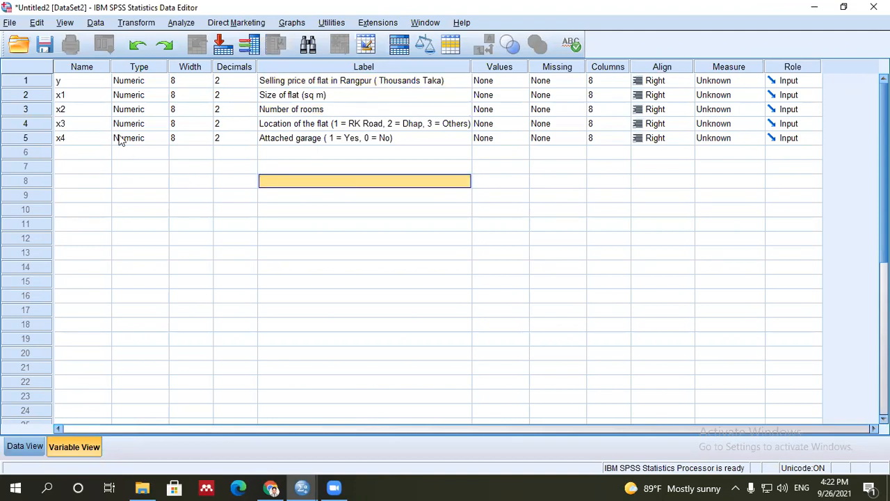
Compare the short variable names with their descriptive labels across the Name and Label columns
{"action": "left_click", "coordinate": [78, 66]}
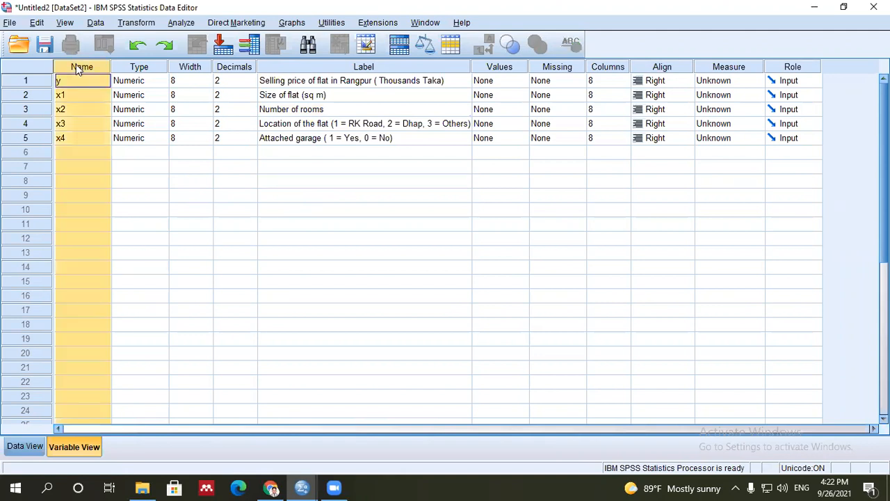
{"action": "left_click", "coordinate": [343, 66]}
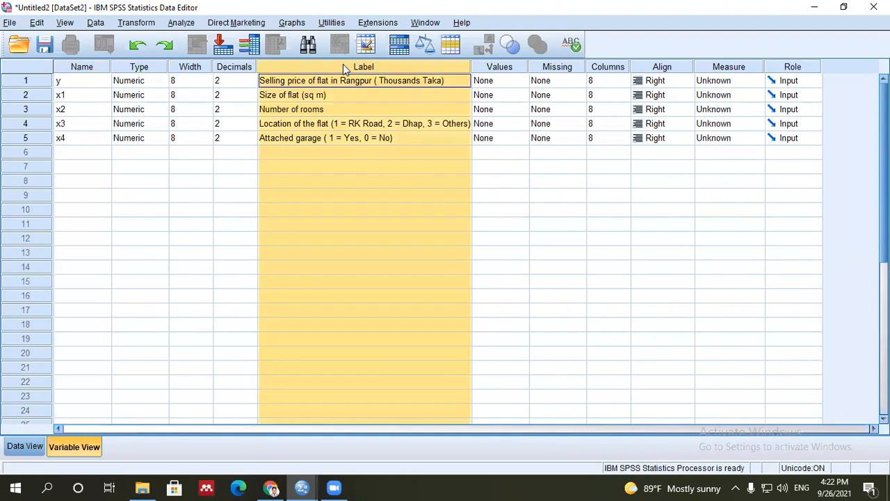
{"action": "left_click", "coordinate": [84, 67]}
{"action": "left_click", "coordinate": [336, 65]}
{"action": "left_click", "coordinate": [97, 66]}
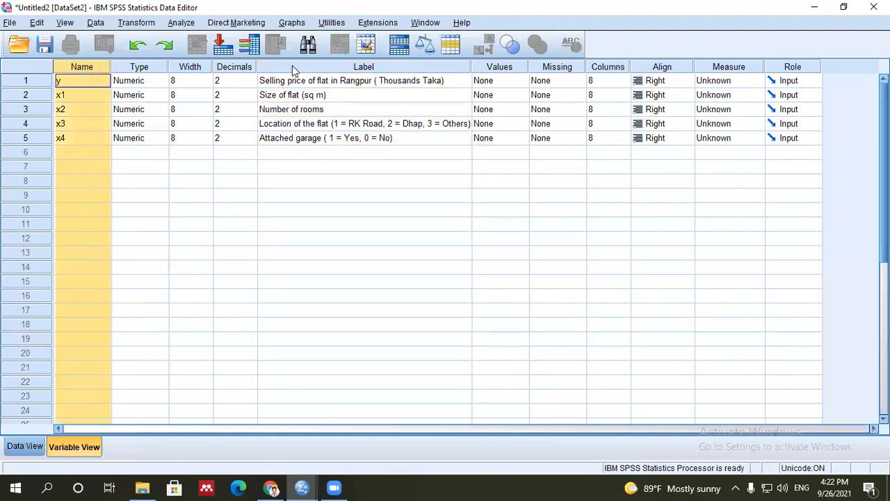
{"action": "left_click", "coordinate": [292, 66]}
{"action": "left_click", "coordinate": [85, 67]}
{"action": "left_click", "coordinate": [294, 68]}
{"action": "left_click", "coordinate": [83, 69]}
{"action": "left_click", "coordinate": [300, 69]}
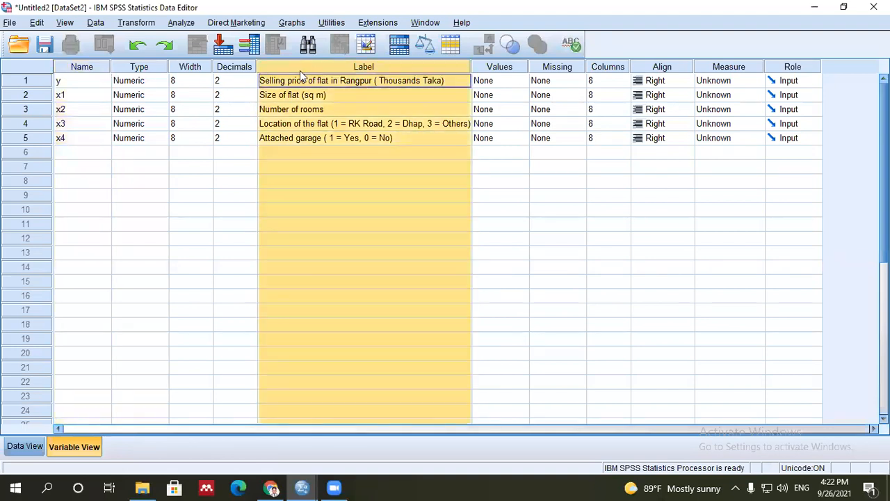
{"action": "left_click", "coordinate": [91, 67]}
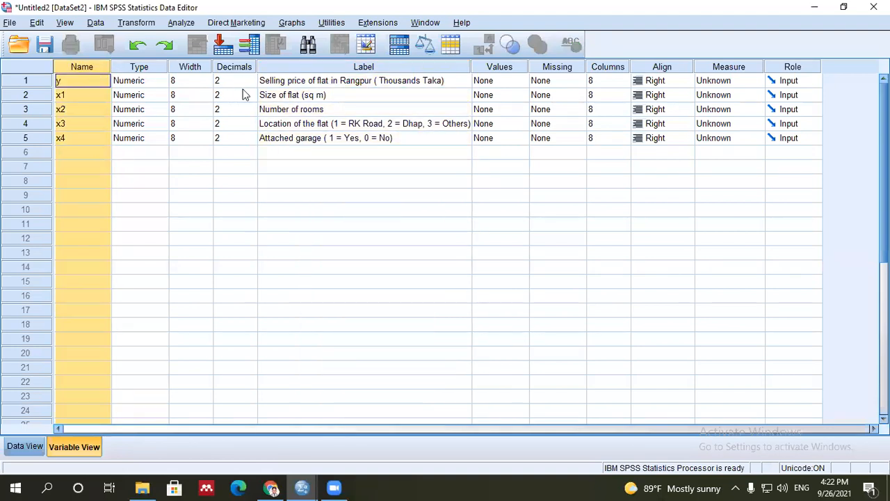
{"action": "left_click", "coordinate": [302, 67]}
{"action": "left_click", "coordinate": [95, 66]}
{"action": "left_click", "coordinate": [285, 67]}
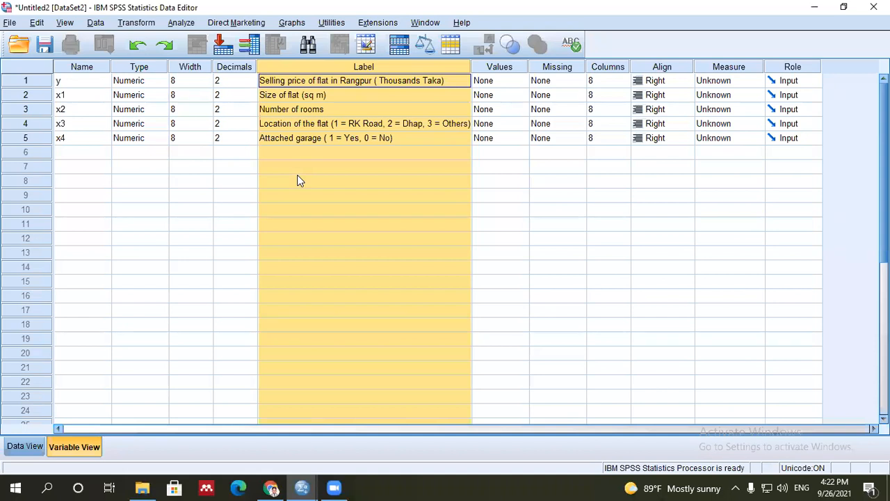
{"action": "left_click", "coordinate": [83, 67]}
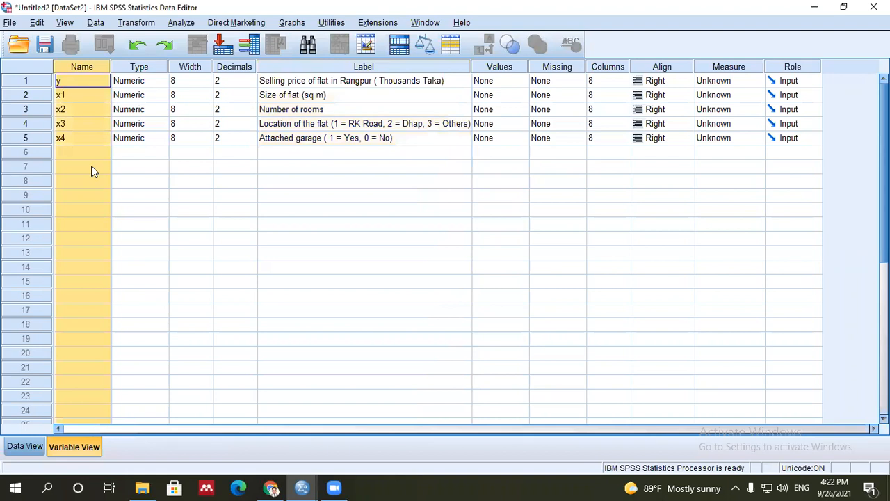
{"action": "left_click", "coordinate": [91, 166]}
{"action": "left_click", "coordinate": [80, 70]}
{"action": "left_click", "coordinate": [292, 66]}
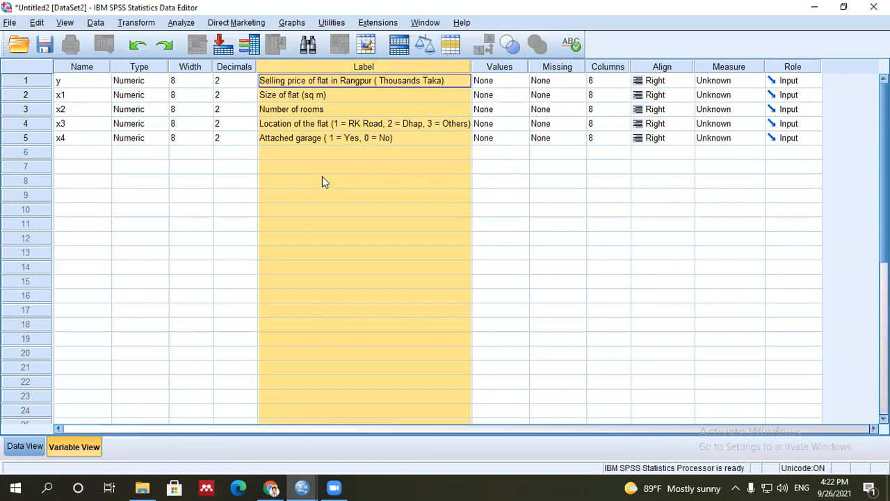
Examine the entries y and x1 to x4 in the Name column
{"action": "left_click", "coordinate": [68, 85]}
{"action": "key", "text": "ctrl+Down"}
{"action": "left_click", "coordinate": [73, 67]}
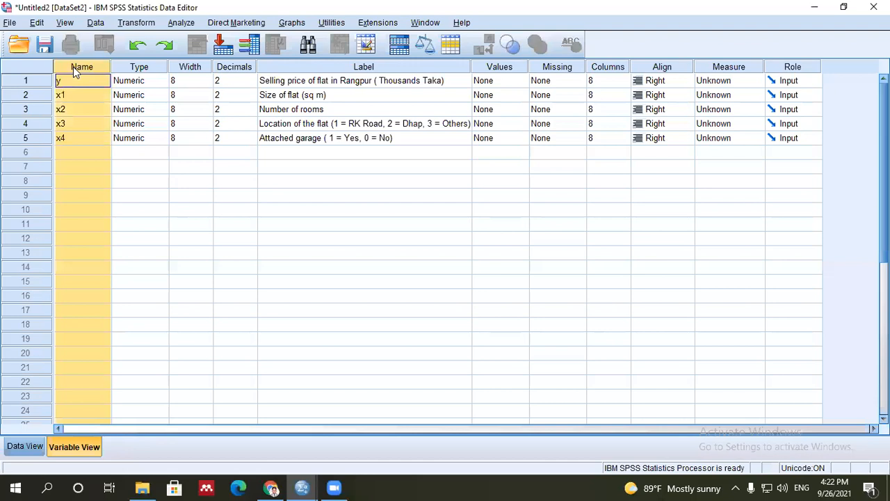
{"action": "left_click", "coordinate": [80, 152]}
{"action": "left_click_drag", "start_coordinate": [70, 82], "coordinate": [73, 137]}
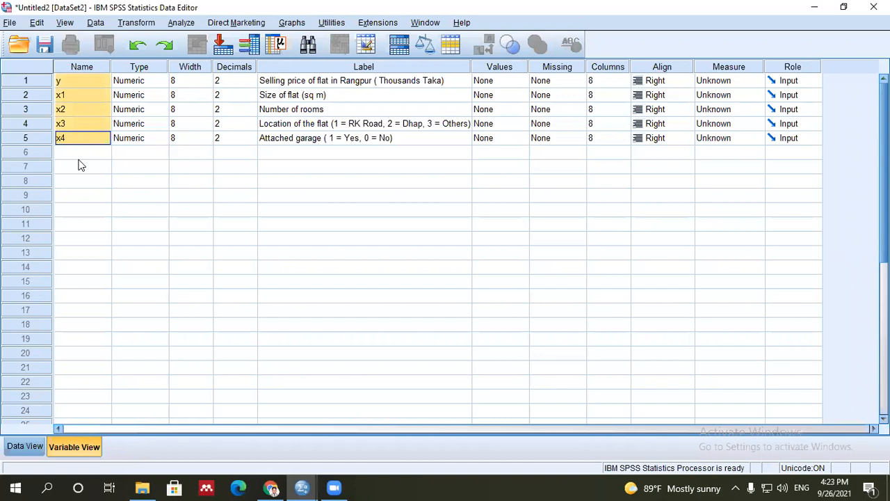
{"action": "left_click", "coordinate": [79, 165]}
{"action": "left_click", "coordinate": [82, 69]}
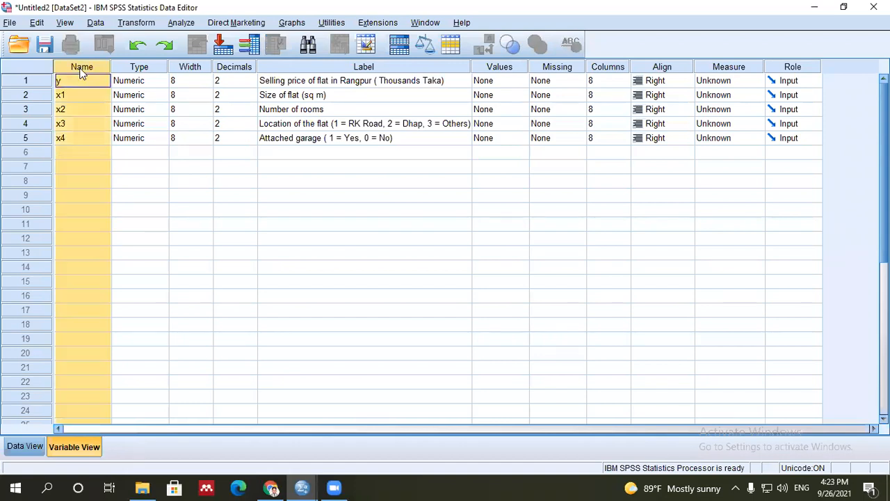
{"action": "left_click", "coordinate": [65, 142]}
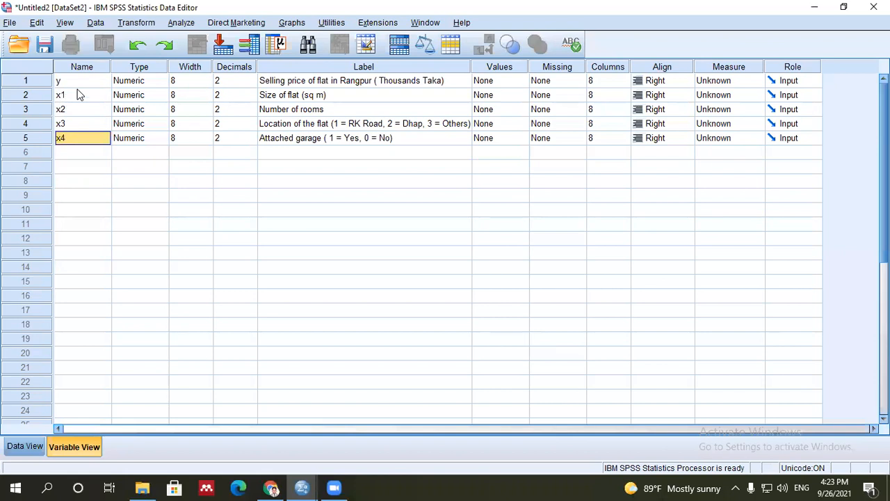
Review the variable names from y down to x4 in Variable View, including the whole Name column
{"action": "left_click", "coordinate": [80, 84]}
{"action": "left_click", "coordinate": [79, 98]}
{"action": "left_click", "coordinate": [72, 136]}
{"action": "left_click", "coordinate": [66, 108]}
{"action": "left_click", "coordinate": [65, 94]}
{"action": "left_click", "coordinate": [64, 81]}
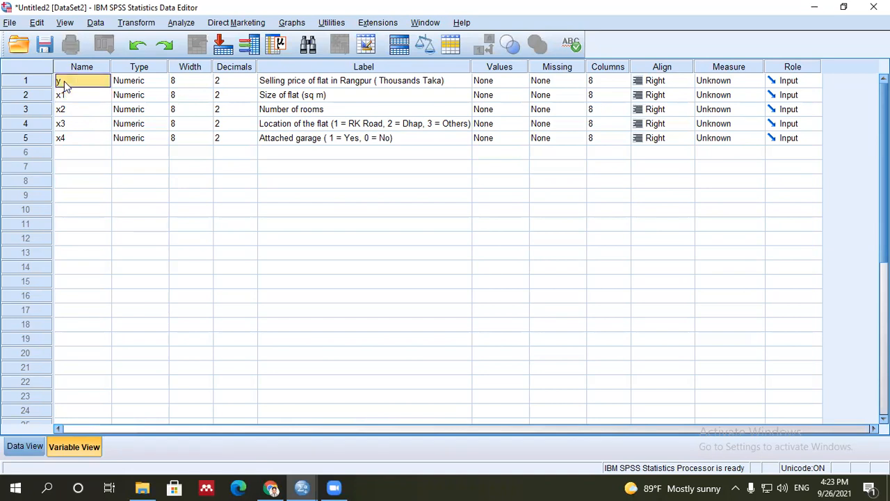
{"action": "left_click", "coordinate": [63, 84]}
{"action": "left_click", "coordinate": [73, 96]}
{"action": "left_click", "coordinate": [72, 109]}
{"action": "left_click", "coordinate": [70, 150]}
{"action": "left_click", "coordinate": [80, 69]}
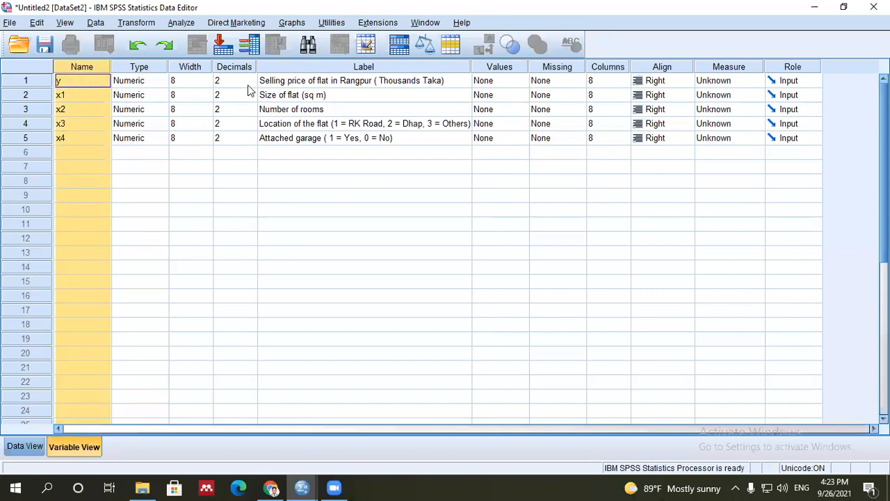
Review the descriptive labels of the five variables in the Label column
{"action": "left_click", "coordinate": [339, 68]}
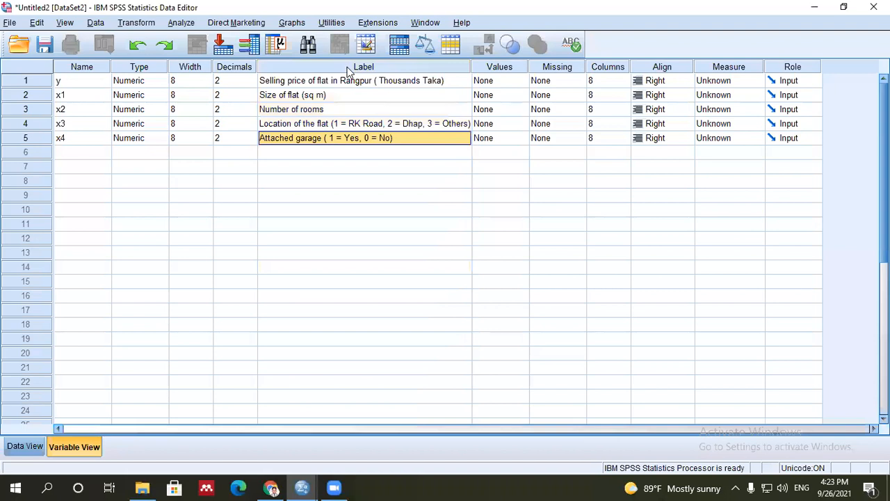
{"action": "left_click", "coordinate": [353, 67]}
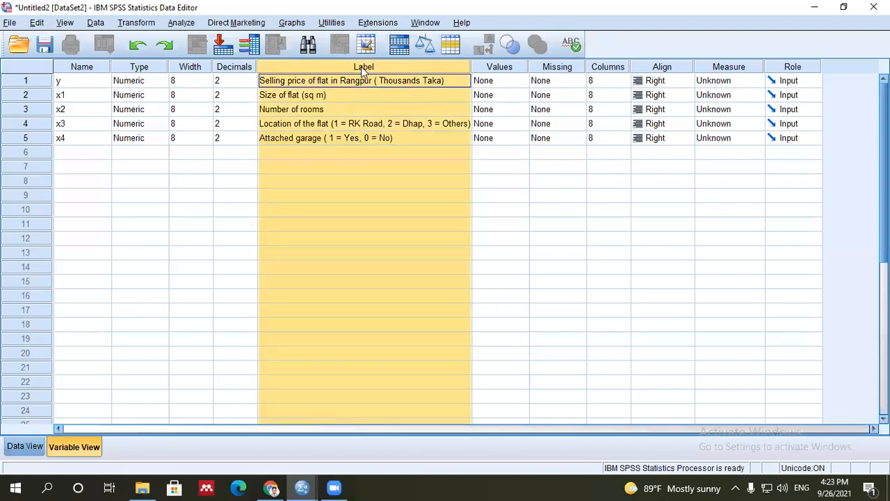
{"action": "left_click", "coordinate": [355, 91]}
{"action": "left_click", "coordinate": [357, 126]}
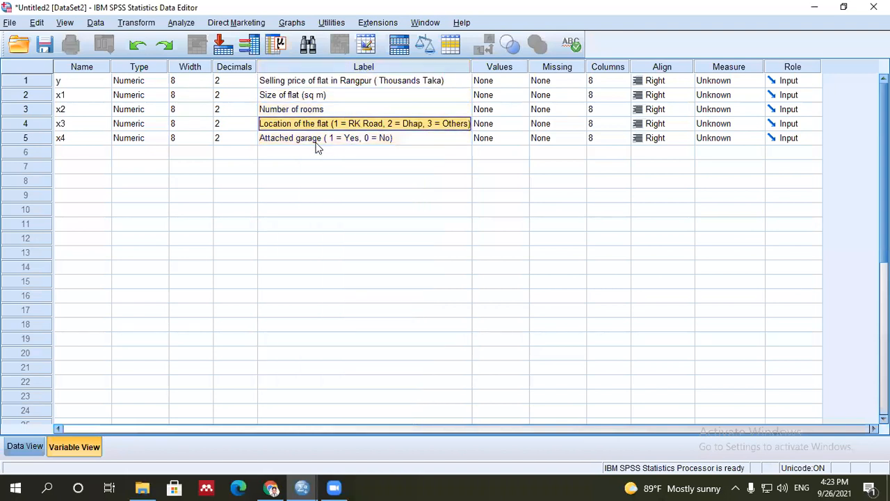
{"action": "left_click", "coordinate": [295, 84]}
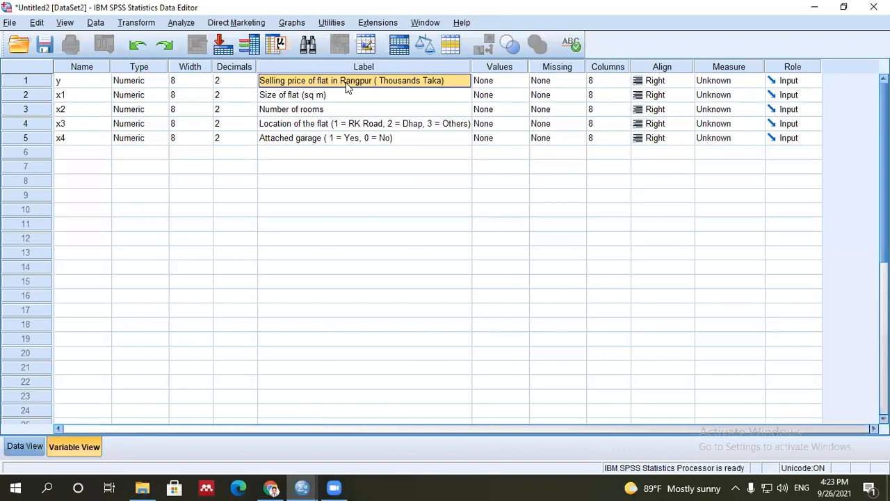
{"action": "left_click", "coordinate": [376, 170]}
{"action": "left_click", "coordinate": [340, 181]}
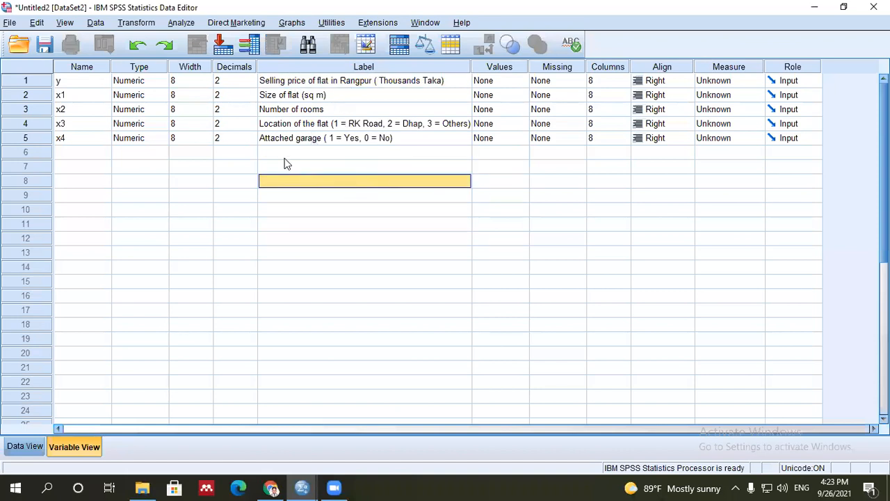
{"action": "left_click", "coordinate": [304, 82]}
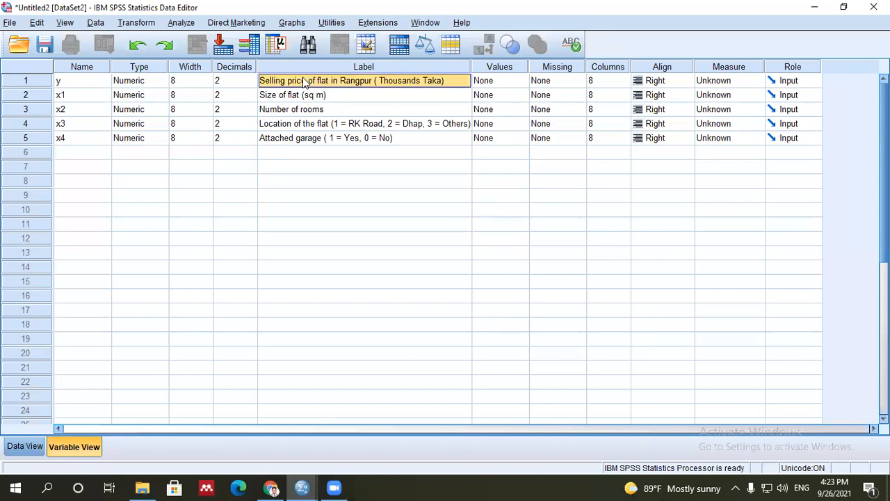
{"action": "left_click", "coordinate": [231, 66]}
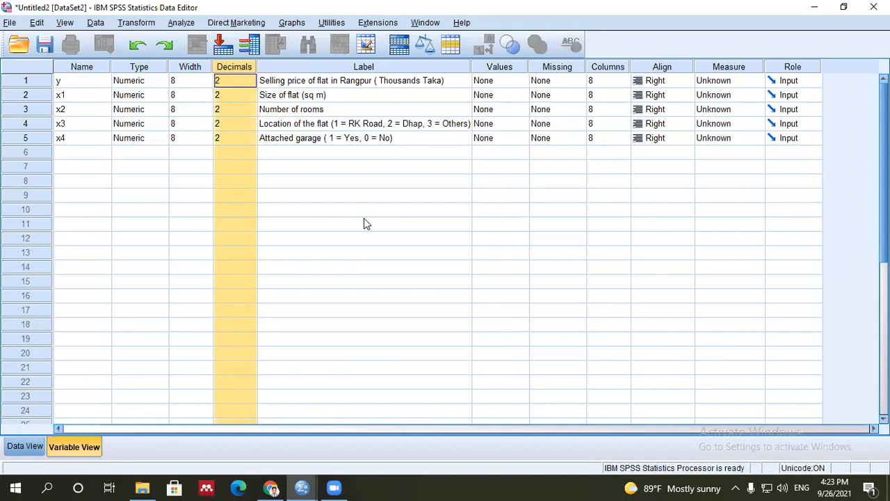
{"action": "left_click", "coordinate": [325, 215]}
{"action": "left_click", "coordinate": [319, 294]}
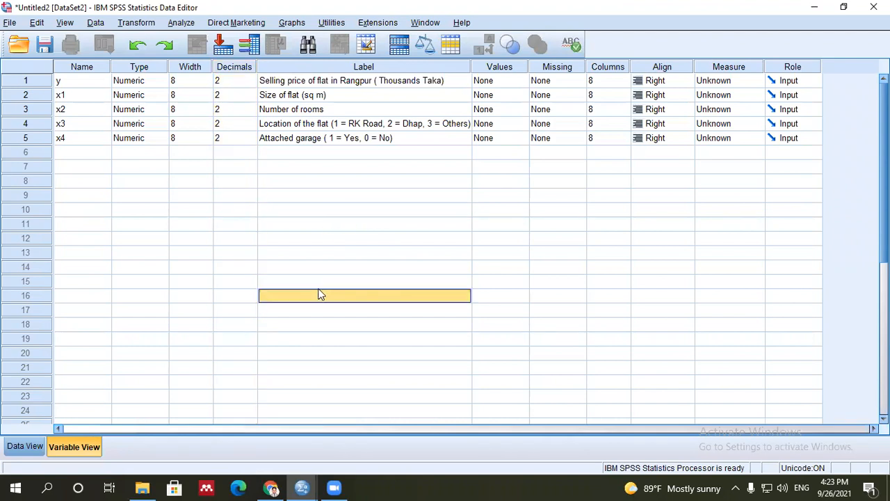
{"action": "left_click", "coordinate": [332, 224]}
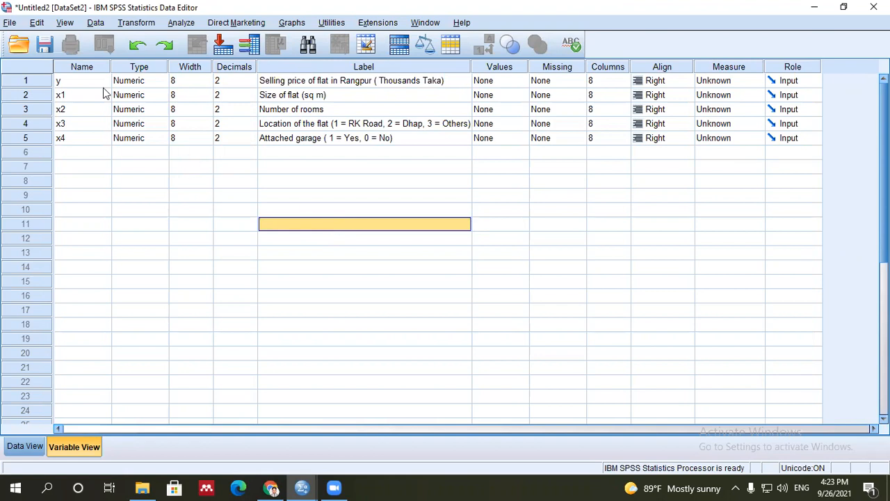
Compare the Name column with the column headings y and x1 to x4 in Data View
{"action": "left_click", "coordinate": [73, 67]}
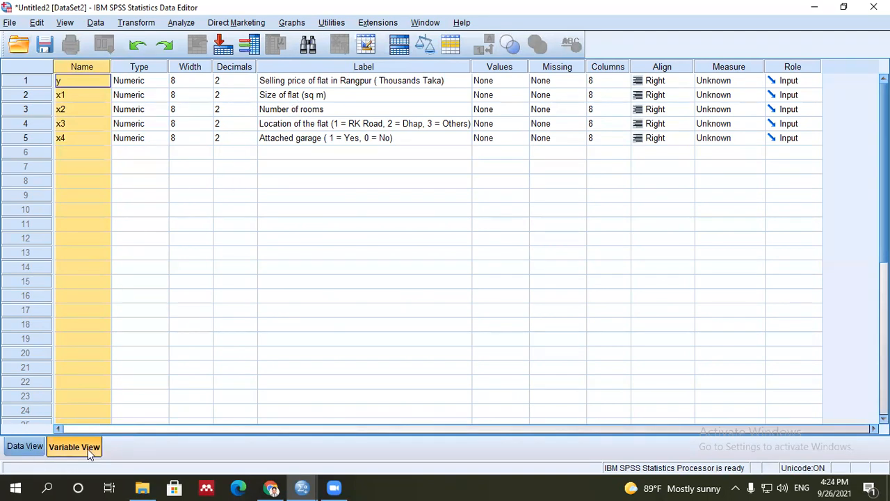
{"action": "left_click", "coordinate": [32, 448]}
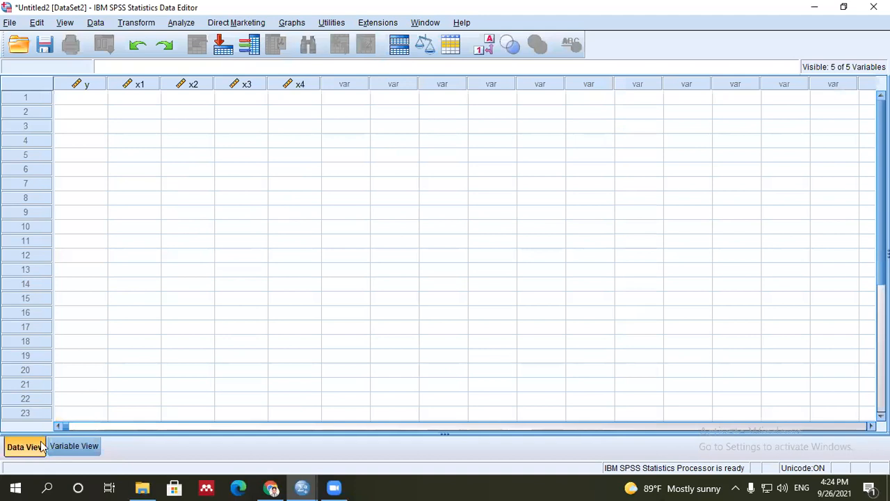
{"action": "left_click", "coordinate": [79, 85]}
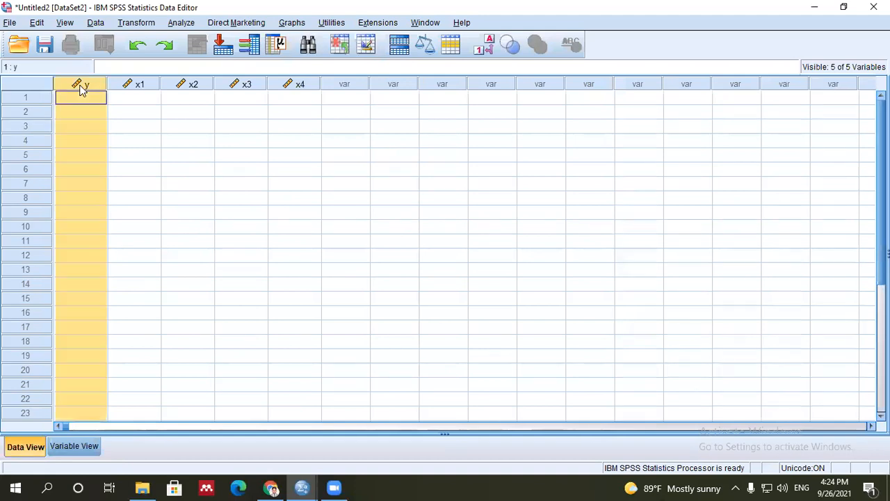
{"action": "left_click", "coordinate": [126, 88]}
{"action": "left_click", "coordinate": [189, 88]}
{"action": "left_click", "coordinate": [234, 88]}
{"action": "left_click", "coordinate": [299, 89]}
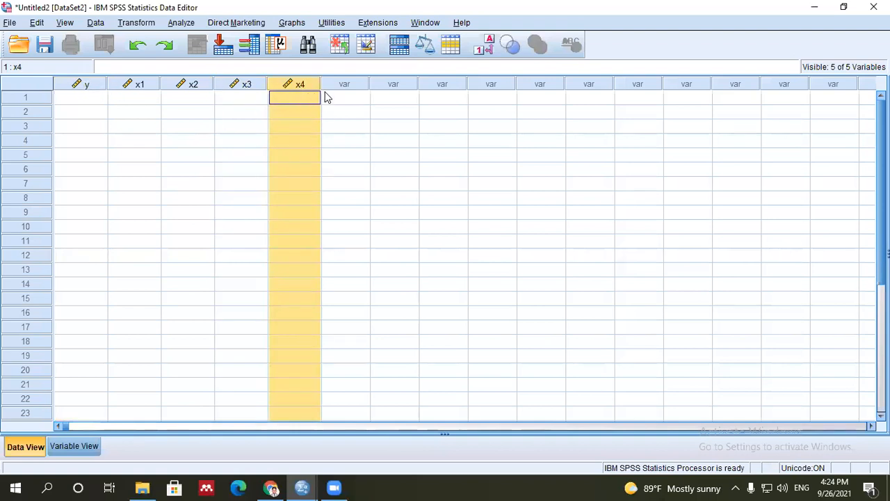
{"action": "left_click", "coordinate": [354, 86]}
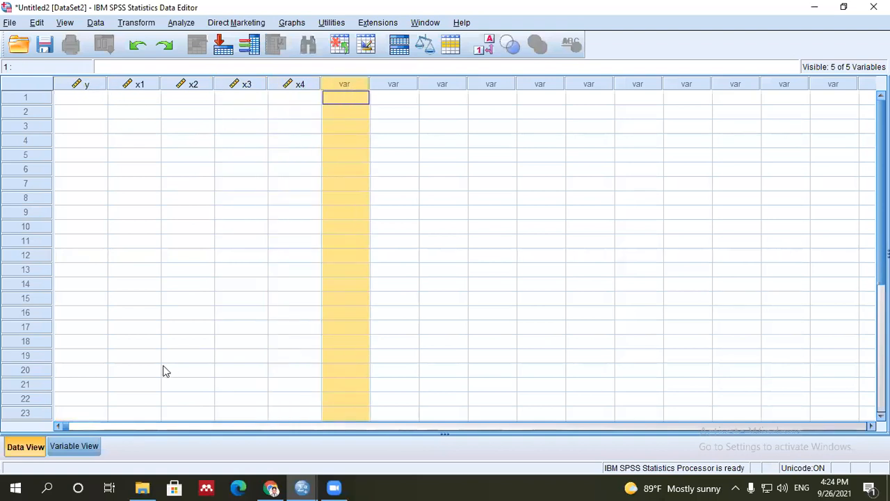
Clear all five variable rows, y and x1 to x4, in Variable View and check Data View
{"action": "left_click", "coordinate": [90, 443]}
{"action": "left_click_drag", "start_coordinate": [35, 84], "coordinate": [31, 137]}
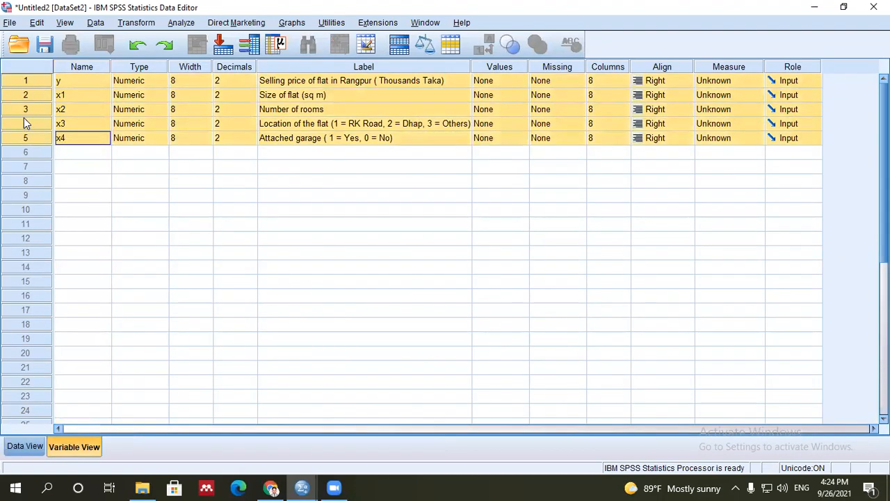
{"action": "left_click", "coordinate": [84, 182]}
{"action": "left_click_drag", "start_coordinate": [26, 80], "coordinate": [28, 136]}
{"action": "right_click", "coordinate": [25, 106]}
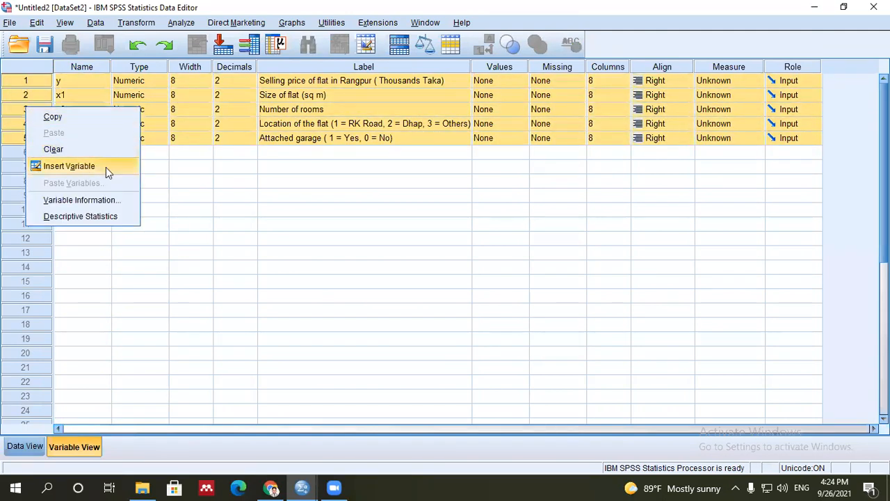
{"action": "left_click", "coordinate": [67, 150]}
{"action": "left_click", "coordinate": [306, 252]}
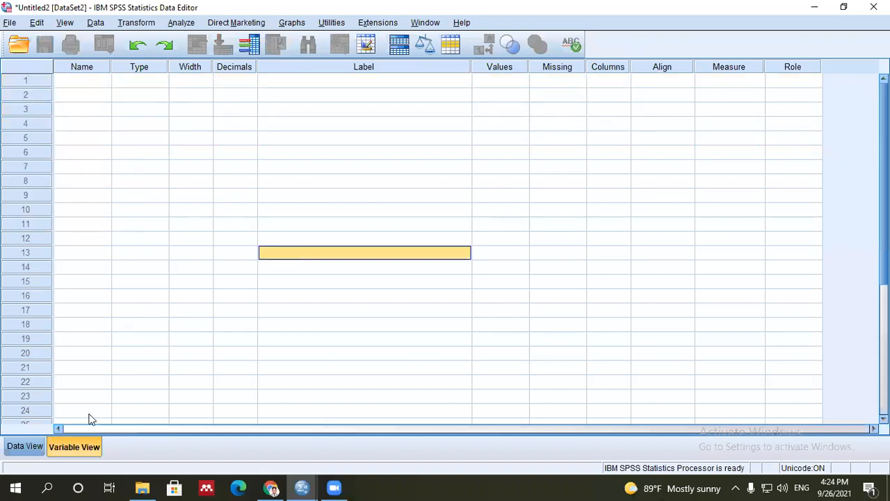
{"action": "left_click", "coordinate": [25, 446]}
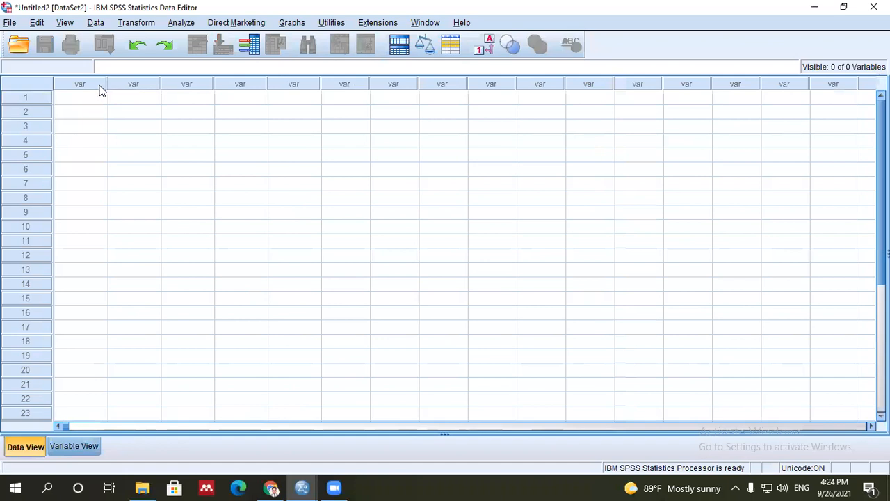
{"action": "left_click", "coordinate": [80, 446]}
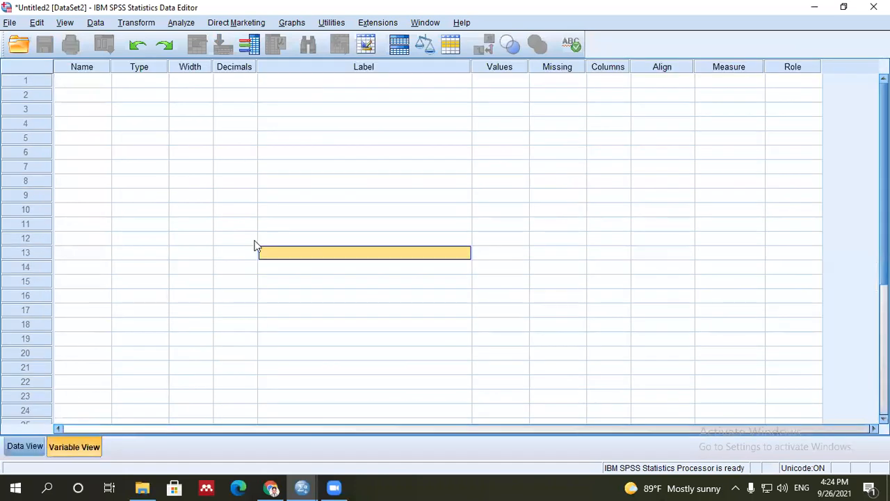
Undo the clearing of the five variables and check their columns in Data View
{"action": "left_click", "coordinate": [266, 199]}
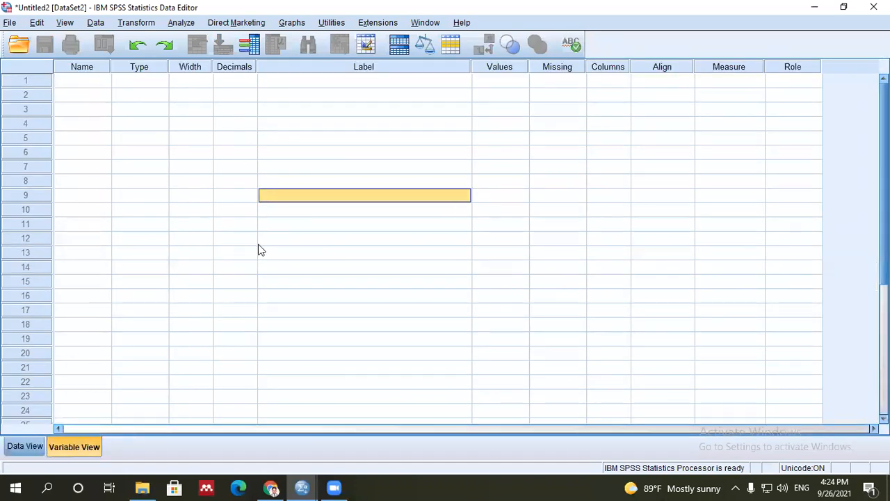
{"action": "key", "text": "ctrl+z"}
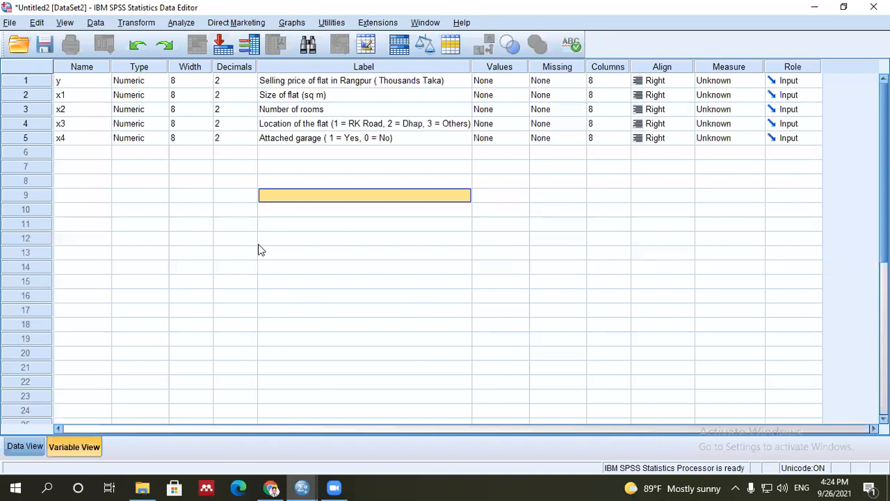
{"action": "left_click", "coordinate": [260, 243]}
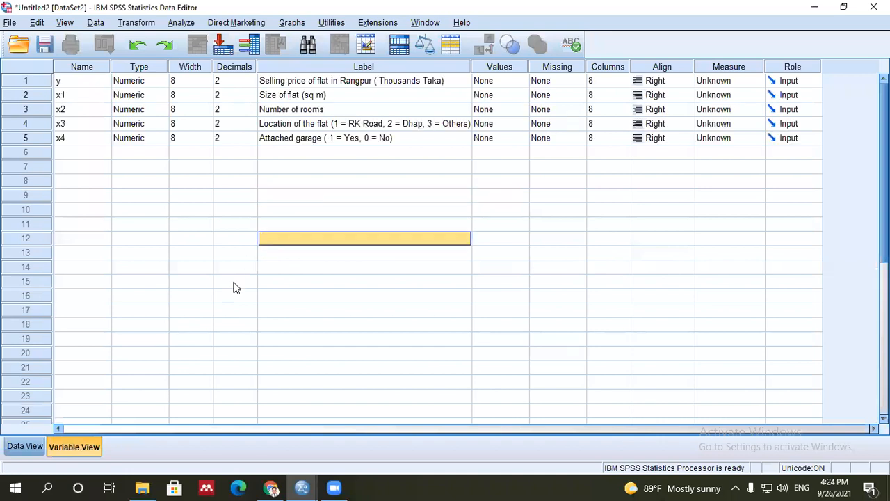
{"action": "left_click", "coordinate": [30, 444]}
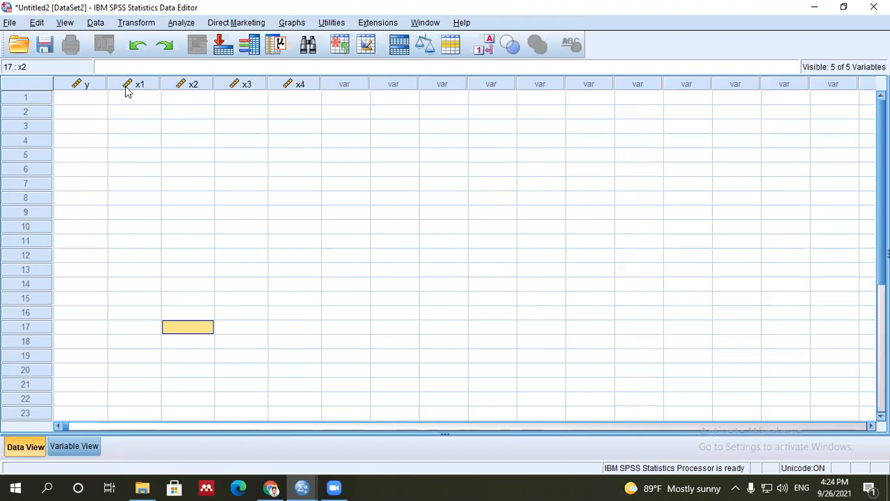
{"action": "left_click", "coordinate": [291, 114]}
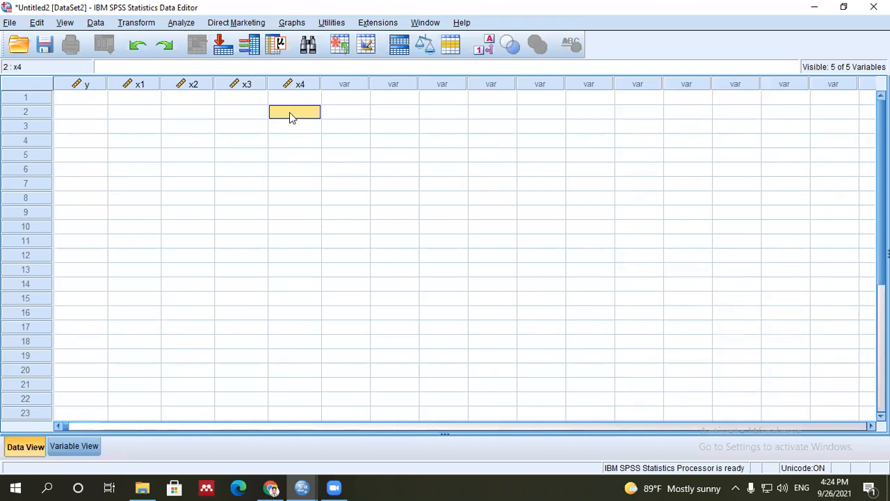
Return to Variable View and examine the Decimals settings of the five variables
{"action": "left_click", "coordinate": [74, 446]}
{"action": "left_click", "coordinate": [190, 238]}
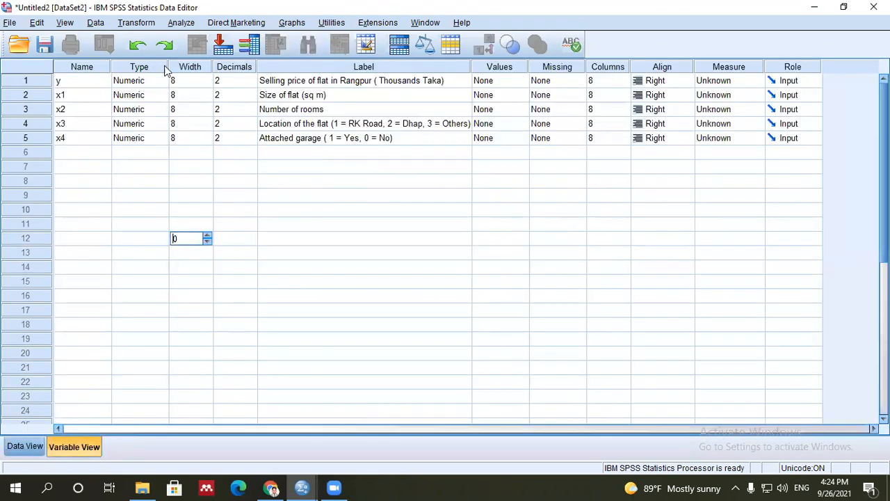
{"action": "left_click", "coordinate": [245, 66]}
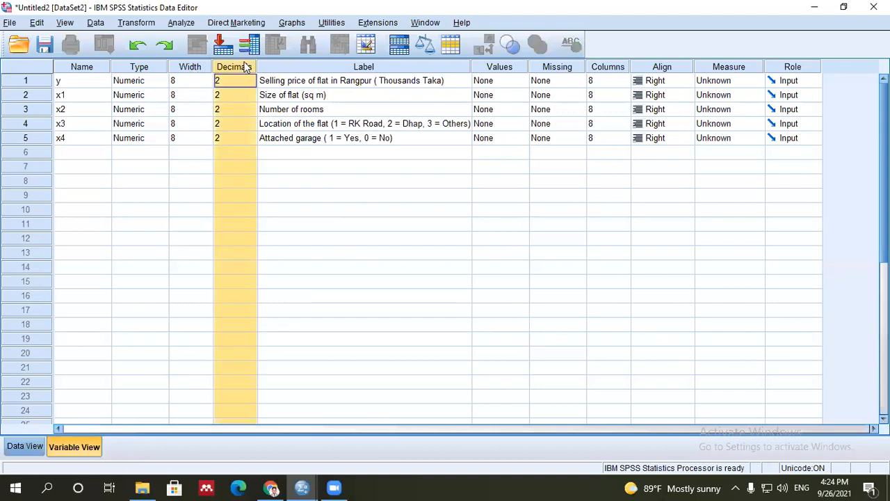
{"action": "left_click", "coordinate": [293, 197]}
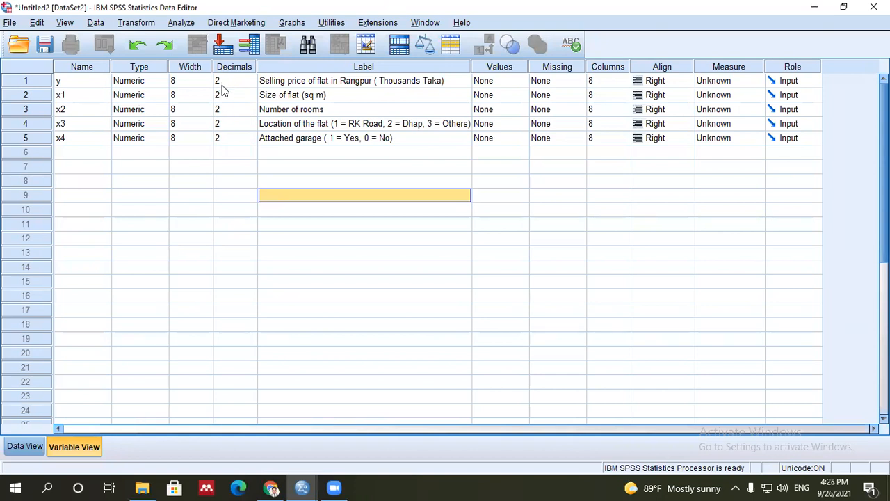
{"action": "left_click", "coordinate": [222, 85]}
{"action": "left_click", "coordinate": [235, 153]}
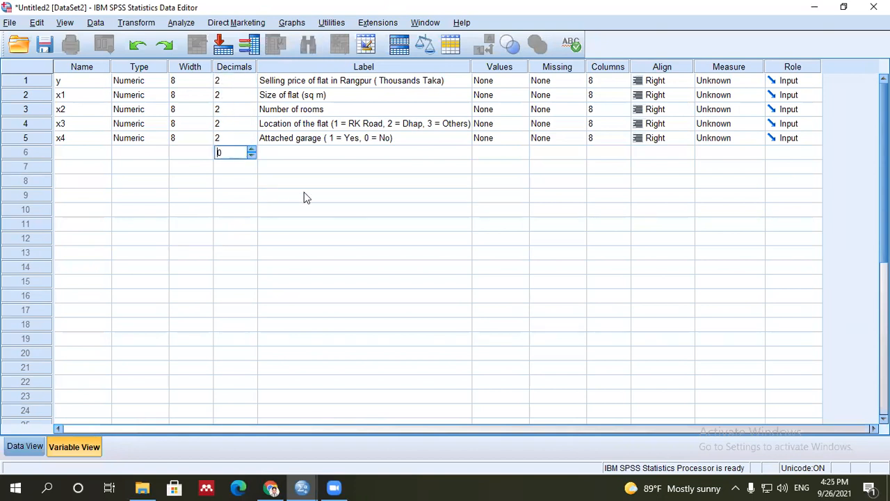
{"action": "left_click", "coordinate": [304, 195]}
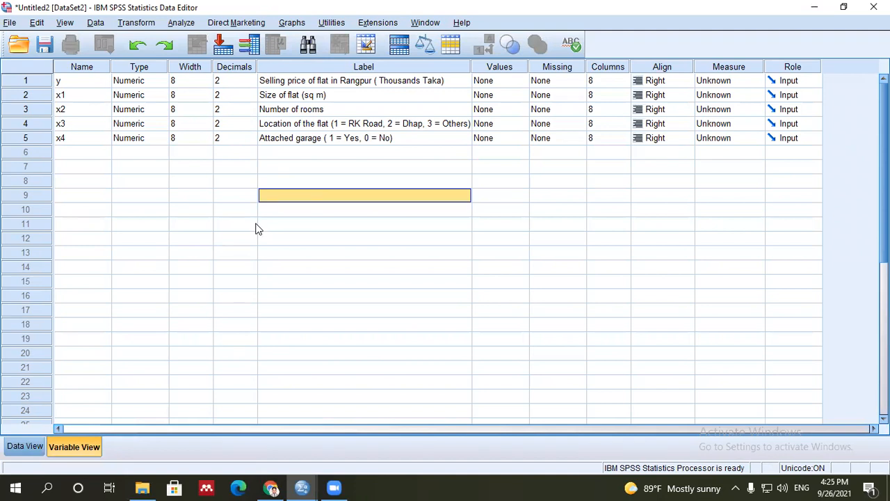
{"action": "left_click", "coordinate": [229, 71]}
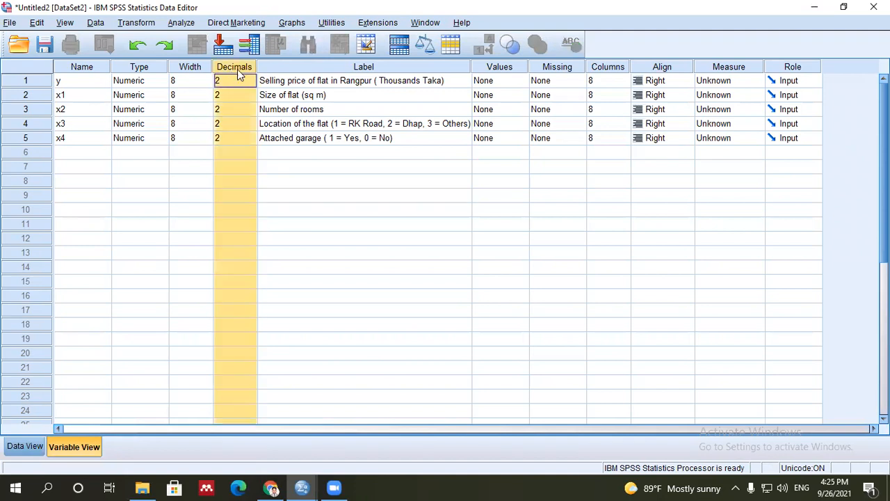
Switch to Data View and select the first case's cell in the y column
{"action": "left_click", "coordinate": [85, 66]}
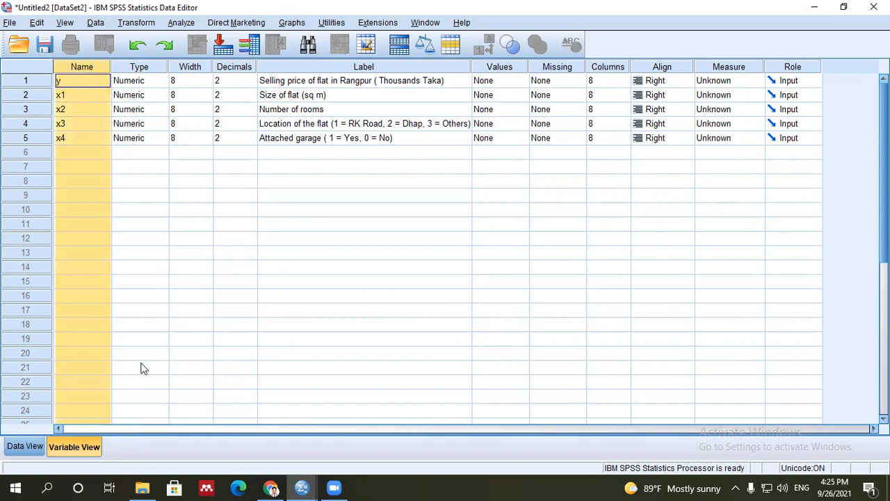
{"action": "left_click", "coordinate": [26, 449]}
{"action": "left_click", "coordinate": [82, 103]}
{"action": "left_click", "coordinate": [82, 111]}
{"action": "left_click", "coordinate": [83, 126]}
{"action": "left_click", "coordinate": [83, 156]}
{"action": "left_click", "coordinate": [76, 295]}
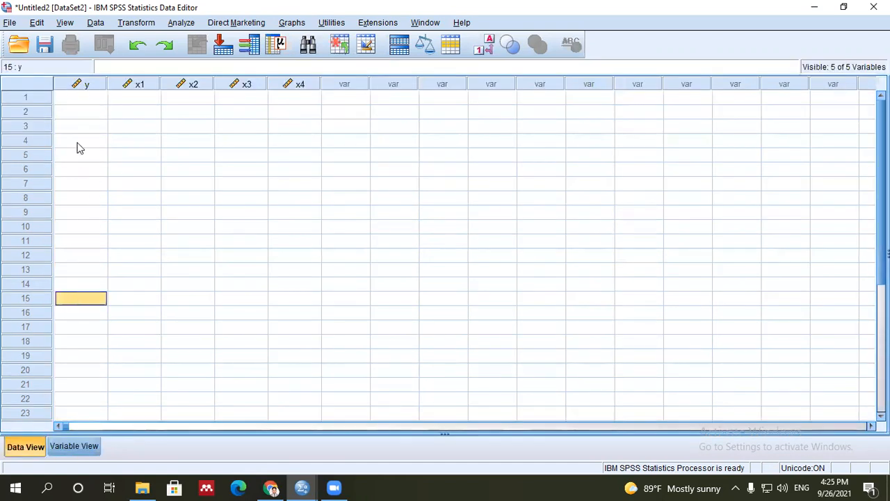
{"action": "left_click", "coordinate": [82, 102]}
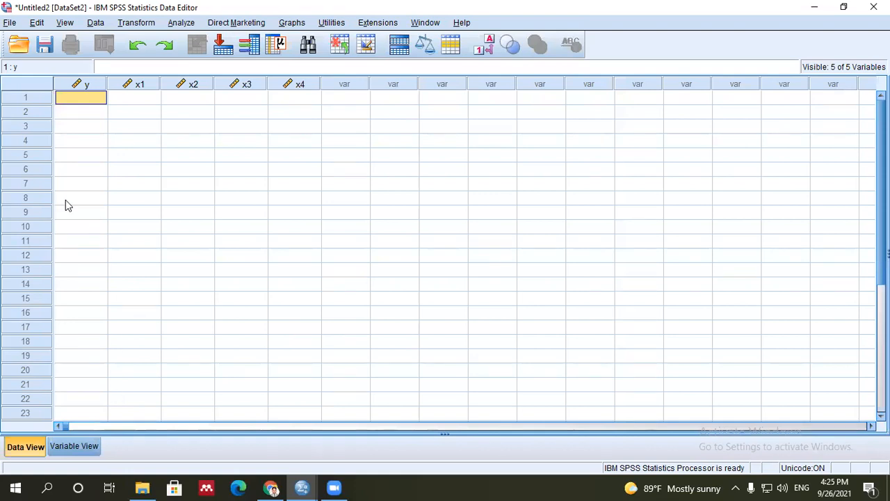
Enter 1000 as the first case's y value in Data View
{"action": "left_click", "coordinate": [93, 184]}
{"action": "left_click", "coordinate": [85, 100]}
{"action": "type", "text": "10"}
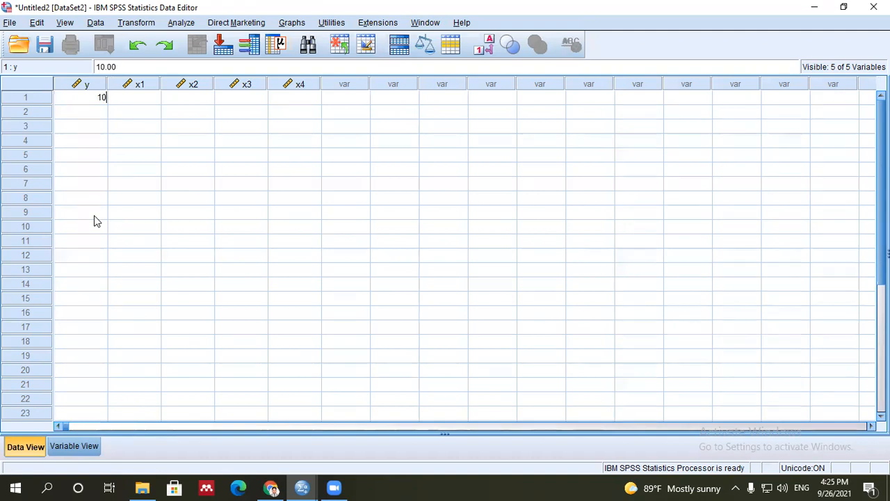
{"action": "type", "text": "0"}
{"action": "type", "text": "0"}
{"action": "left_click", "coordinate": [75, 212]}
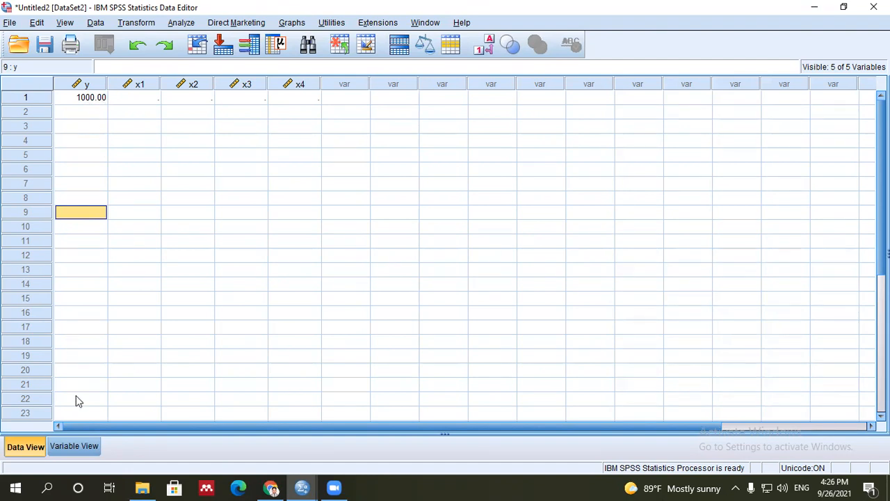
Set the Decimals of variable y to 0 in Variable View and check the first case's value in Data View
{"action": "left_click", "coordinate": [75, 449]}
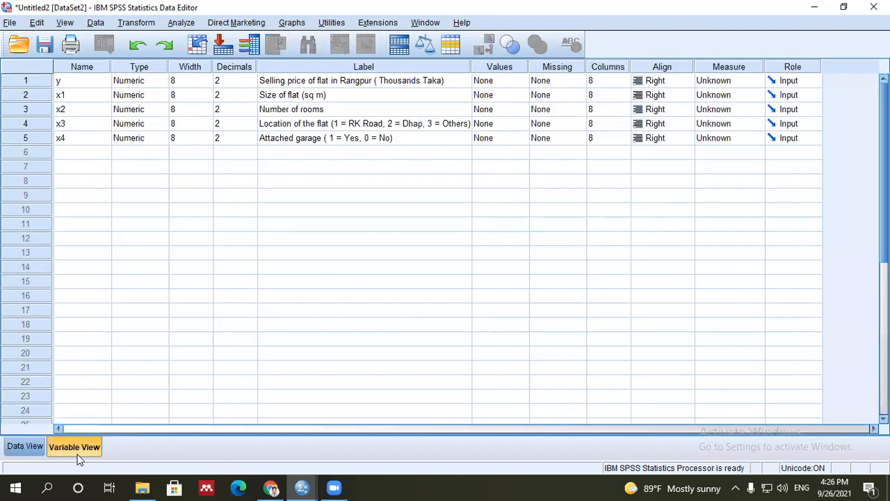
{"action": "left_click", "coordinate": [223, 80]}
{"action": "double_click", "coordinate": [224, 80]}
{"action": "type", "text": "0"}
{"action": "left_click", "coordinate": [244, 269]}
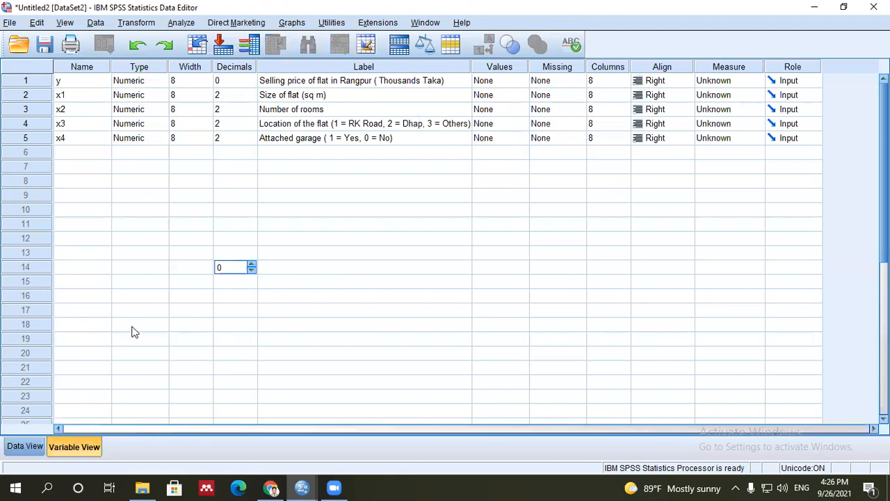
{"action": "left_click", "coordinate": [24, 446]}
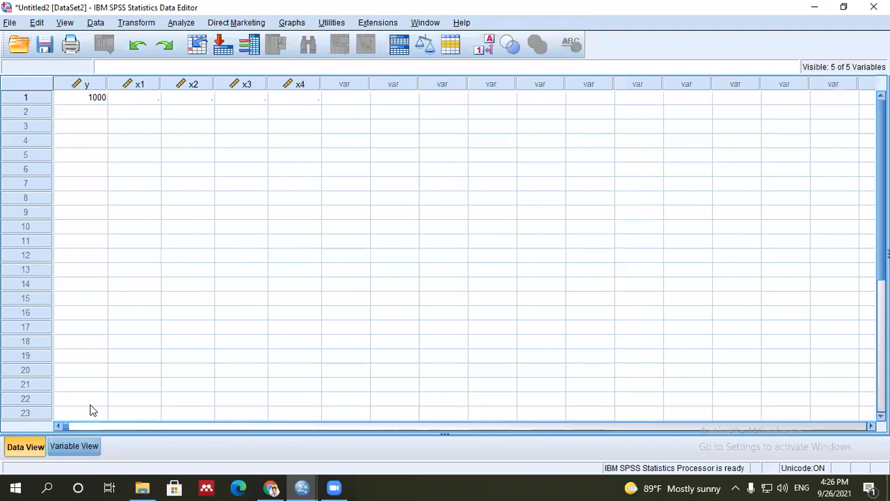
Set the Decimals of variable y back to 2 and check the first case's value in Data View
{"action": "left_click", "coordinate": [81, 444]}
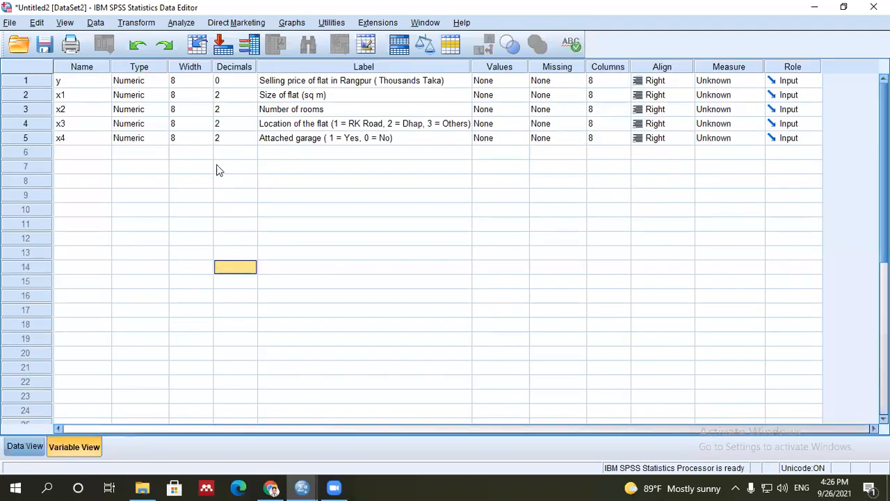
{"action": "left_click", "coordinate": [220, 82]}
{"action": "left_click_drag", "start_coordinate": [228, 82], "coordinate": [217, 82]}
{"action": "type", "text": "2"}
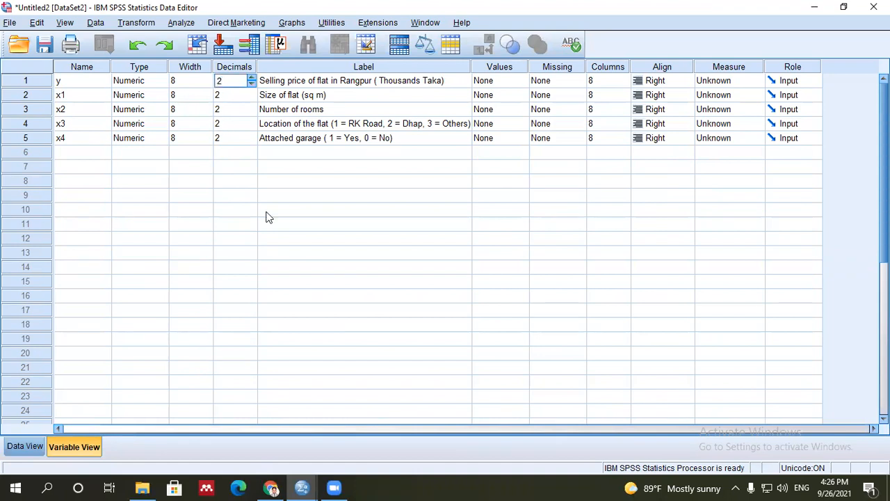
{"action": "left_click", "coordinate": [304, 234]}
{"action": "left_click", "coordinate": [25, 446]}
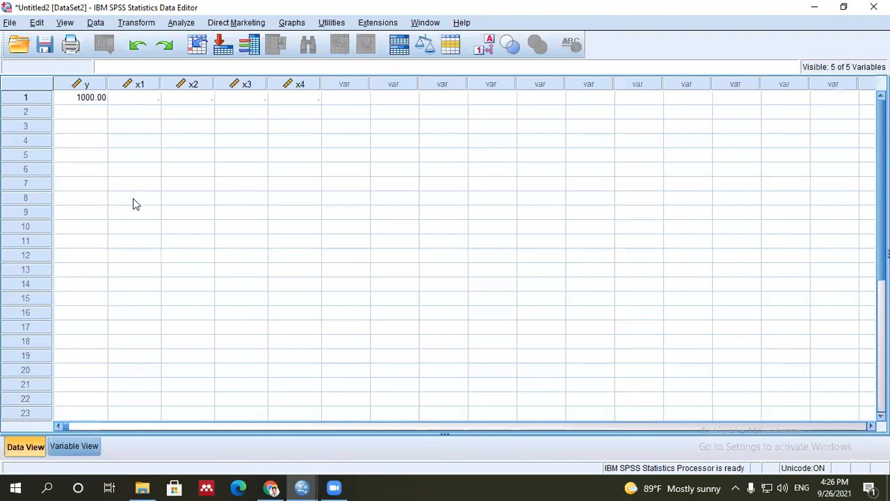
Check the label of x1 in Variable View and enter 1500 as the first case's x1 value in Data View
{"action": "left_click", "coordinate": [92, 446]}
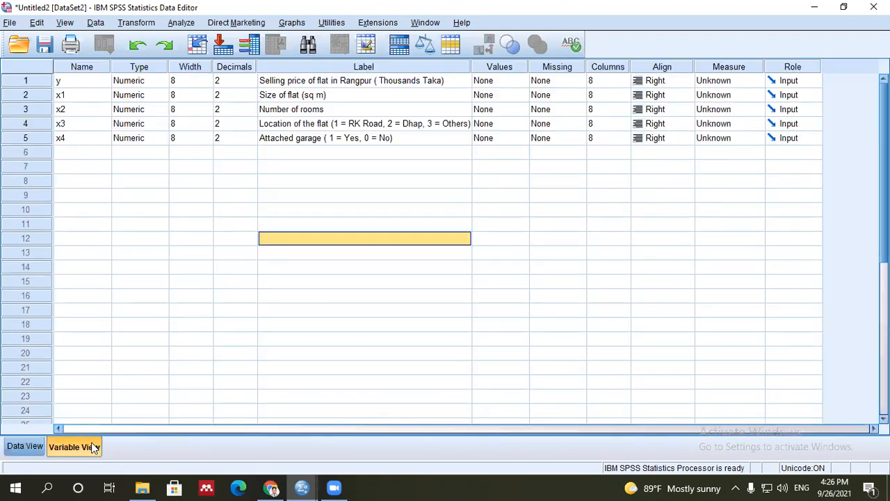
{"action": "left_click", "coordinate": [285, 96]}
{"action": "left_click", "coordinate": [54, 96]}
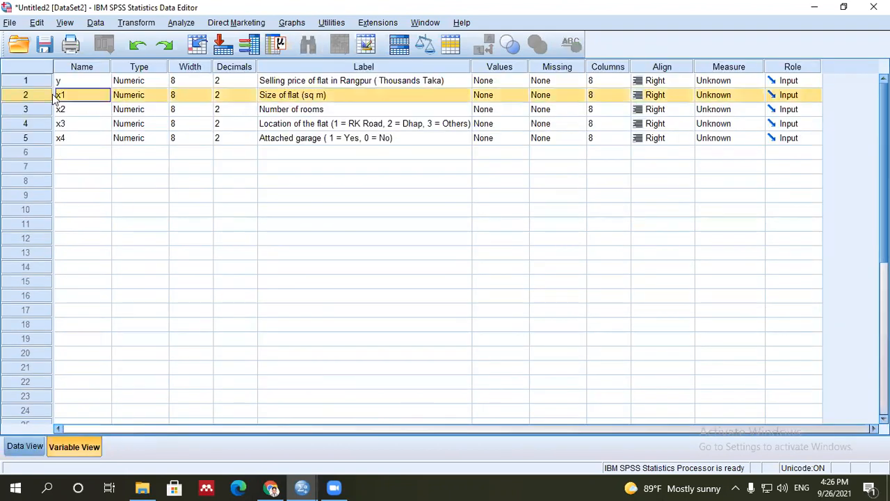
{"action": "left_click", "coordinate": [30, 446]}
{"action": "left_click", "coordinate": [133, 98]}
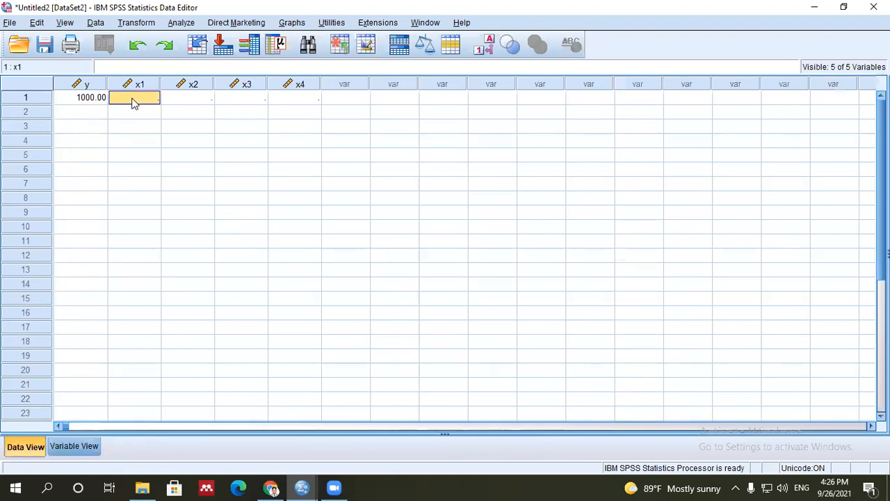
{"action": "type", "text": "1500"}
{"action": "left_click", "coordinate": [167, 197]}
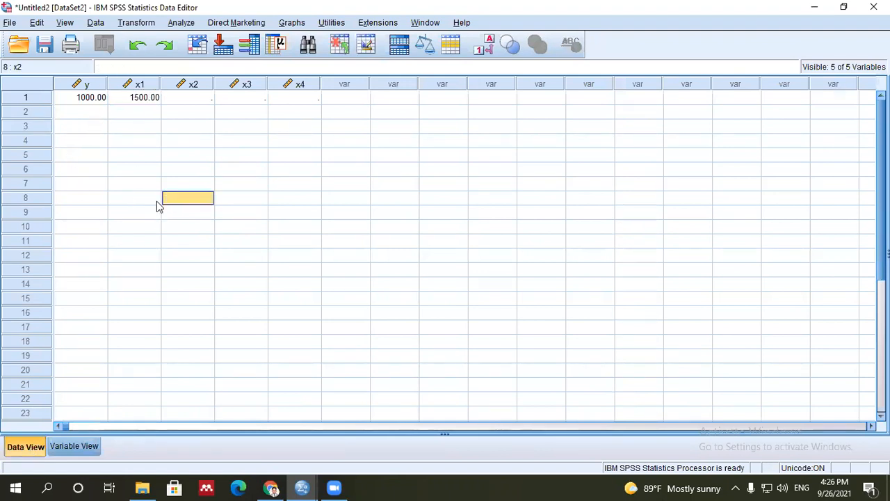
Check the label of x2 in Variable View and enter 4 as the first case's x2 value in Data View
{"action": "left_click", "coordinate": [81, 446]}
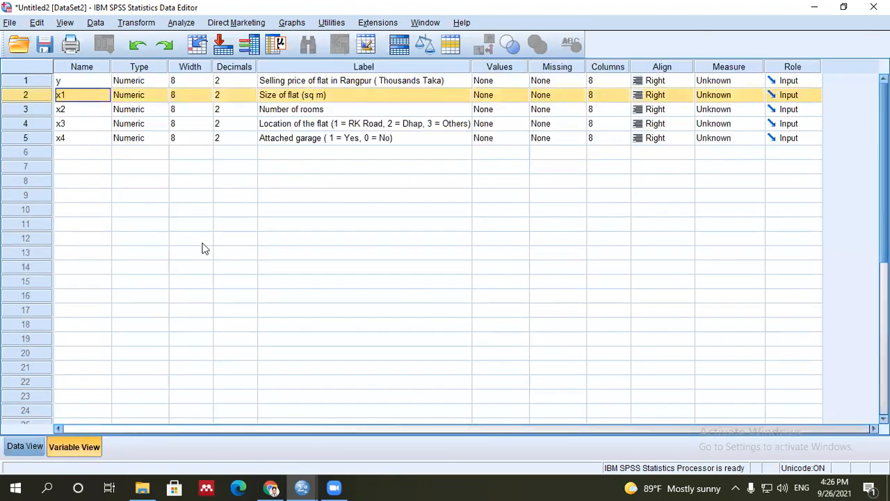
{"action": "left_click", "coordinate": [277, 114]}
{"action": "left_click", "coordinate": [38, 446]}
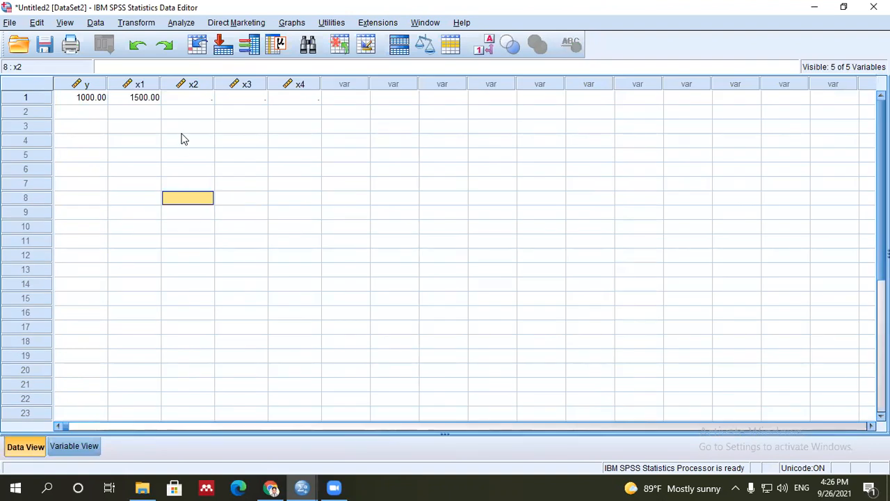
{"action": "left_click", "coordinate": [181, 102]}
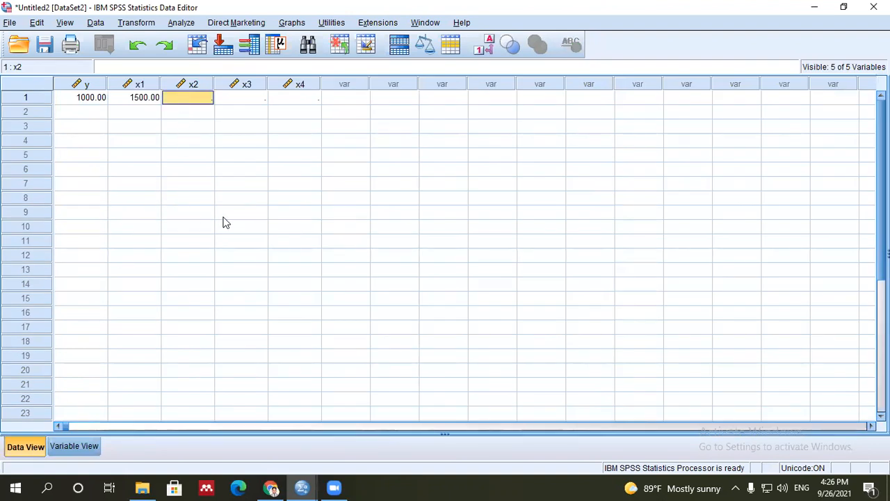
{"action": "type", "text": "5"}
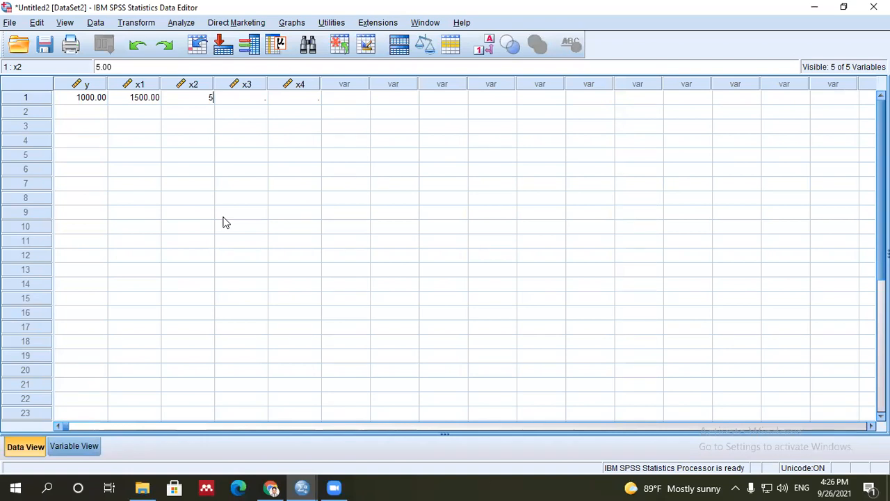
{"action": "key", "text": "BackSpace"}
{"action": "type", "text": "4"}
{"action": "left_click", "coordinate": [225, 215]}
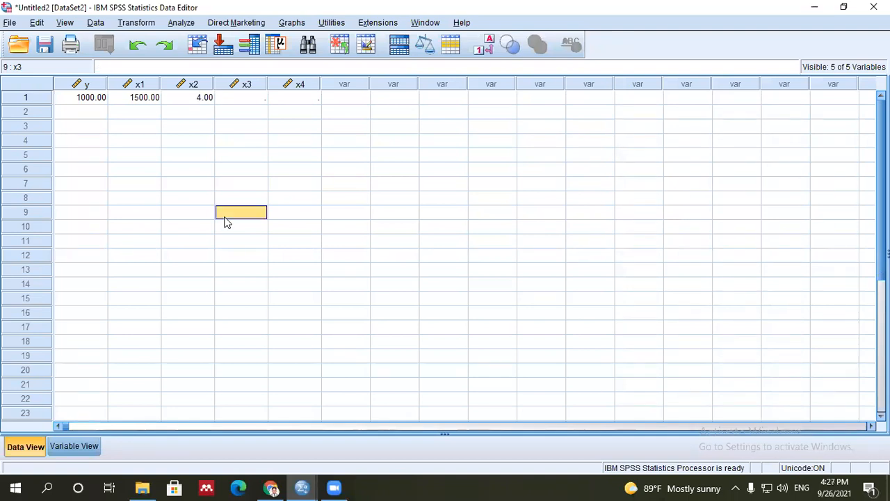
{"action": "left_click", "coordinate": [202, 114]}
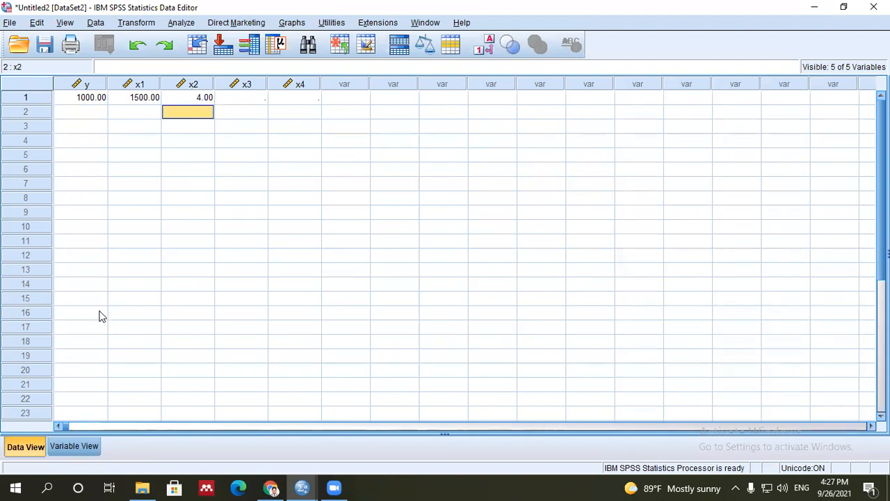
Set the Decimals of x2, x3 and x4 to 0 in Variable View and check the result in Data View
{"action": "left_click", "coordinate": [74, 446]}
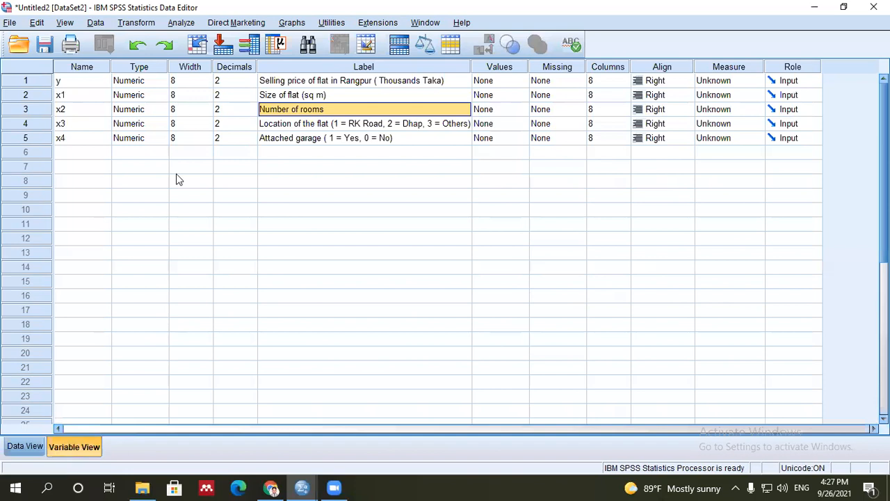
{"action": "left_click", "coordinate": [219, 95]}
{"action": "left_click", "coordinate": [219, 109]}
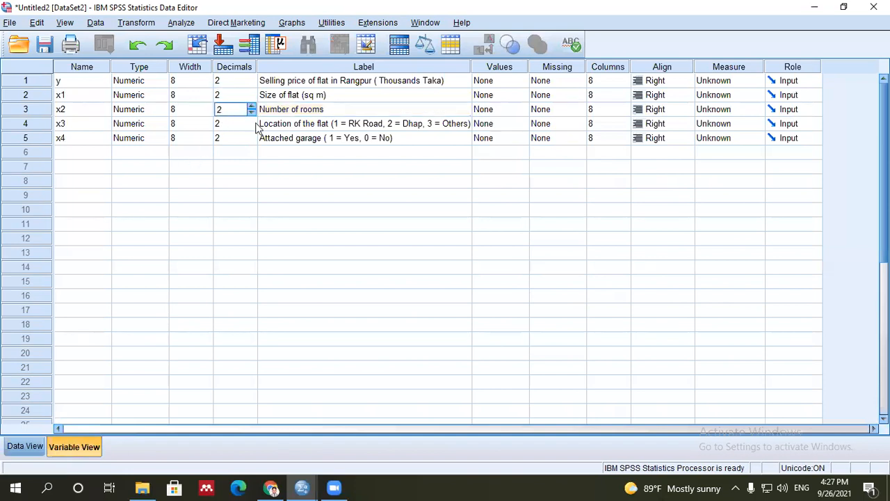
{"action": "left_click_drag", "start_coordinate": [232, 109], "coordinate": [217, 111]}
{"action": "type", "text": "0"}
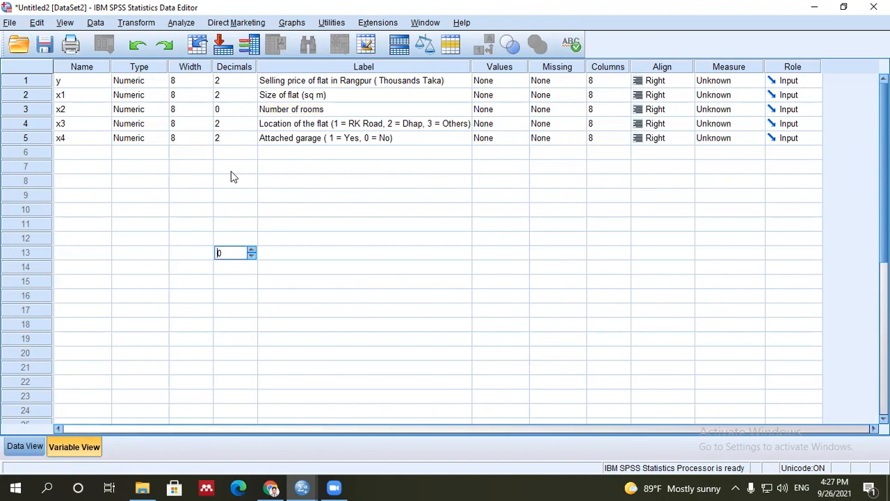
{"action": "left_click", "coordinate": [226, 124]}
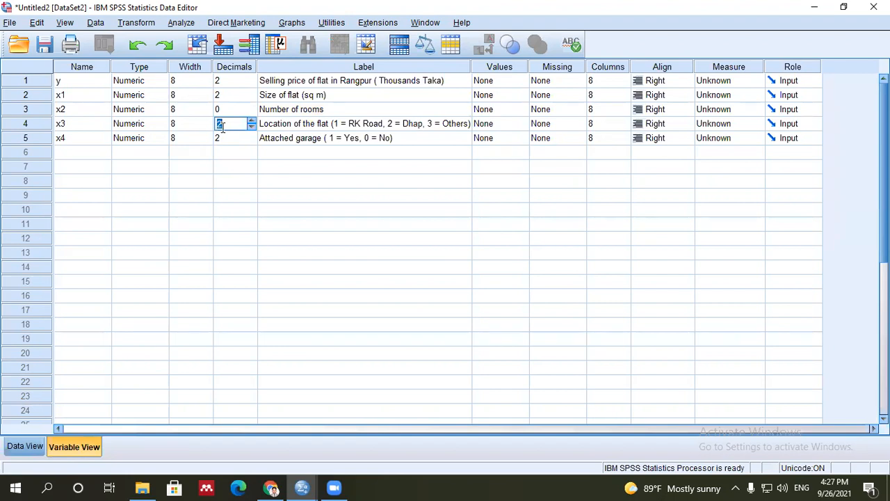
{"action": "type", "text": "0"}
{"action": "left_click", "coordinate": [227, 139]}
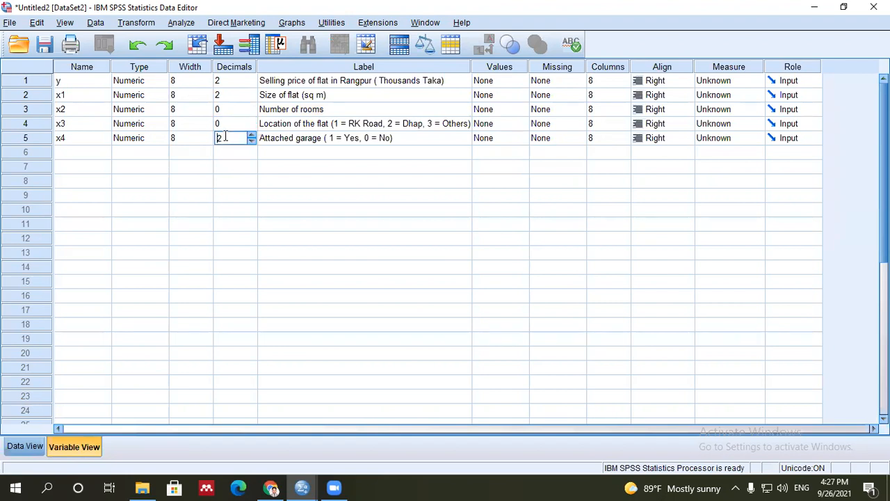
{"action": "type", "text": "0"}
{"action": "left_click", "coordinate": [323, 223]}
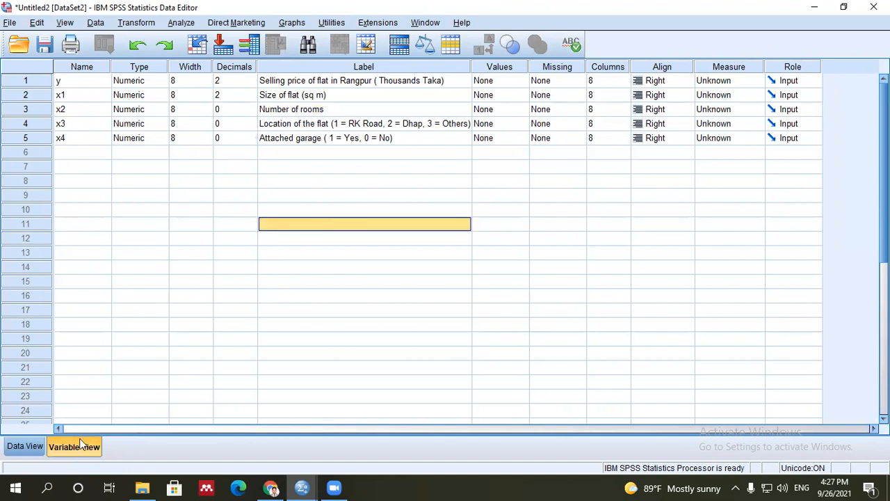
{"action": "left_click", "coordinate": [27, 443]}
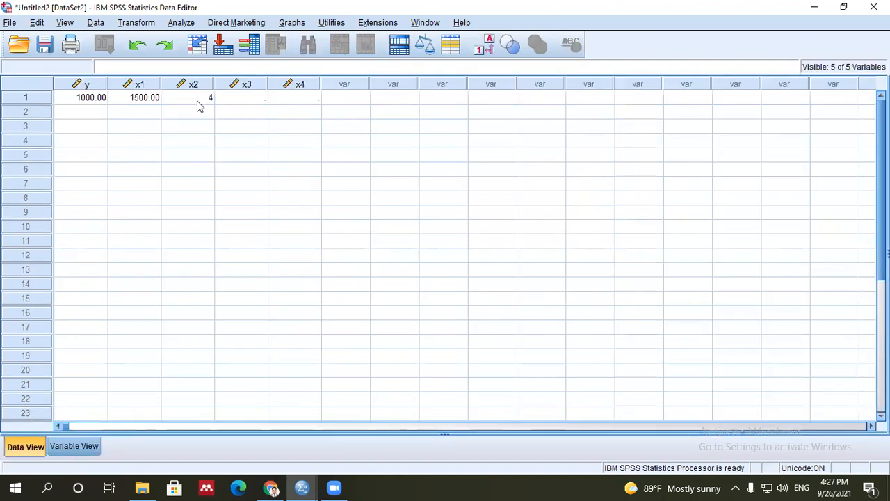
Compare the location codes in the x3 label in Variable View with the first case's x3 cell in Data View
{"action": "left_click", "coordinate": [243, 100]}
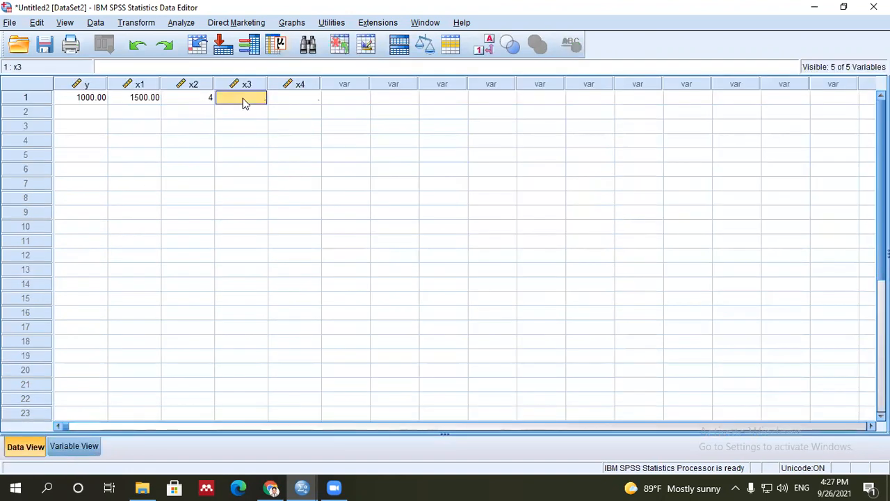
{"action": "left_click", "coordinate": [82, 449]}
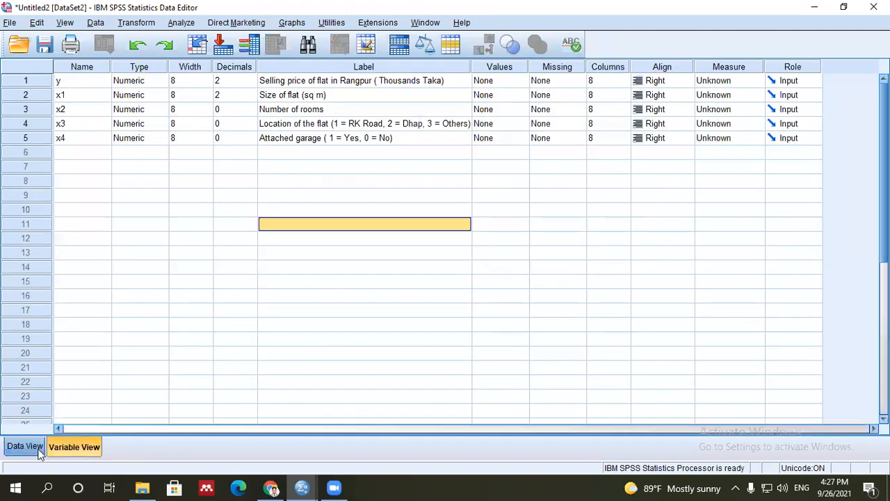
{"action": "left_click", "coordinate": [28, 447]}
{"action": "left_click", "coordinate": [91, 447]}
{"action": "left_click", "coordinate": [27, 447]}
{"action": "left_click", "coordinate": [240, 154]}
{"action": "left_click", "coordinate": [238, 101]}
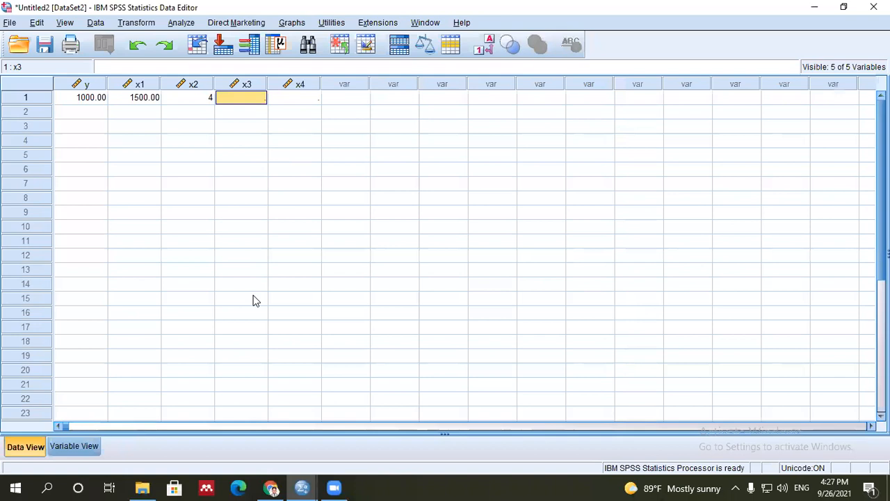
{"action": "left_click", "coordinate": [83, 448]}
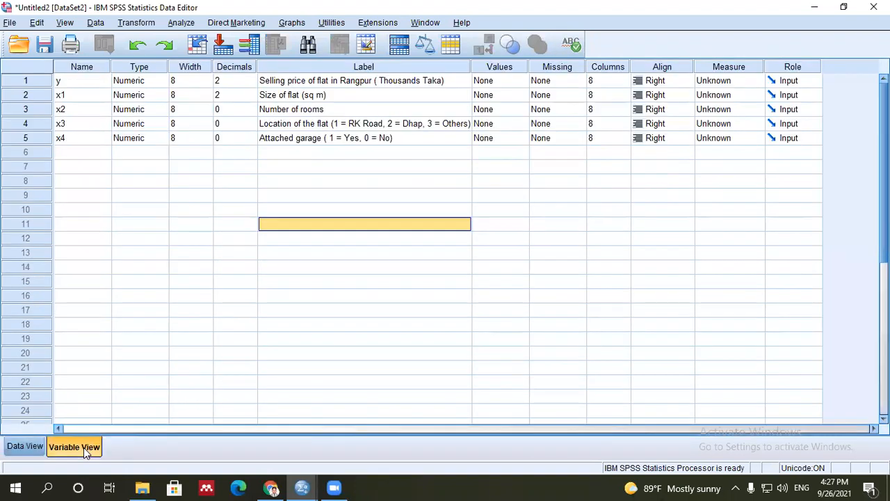
{"action": "left_click", "coordinate": [25, 446]}
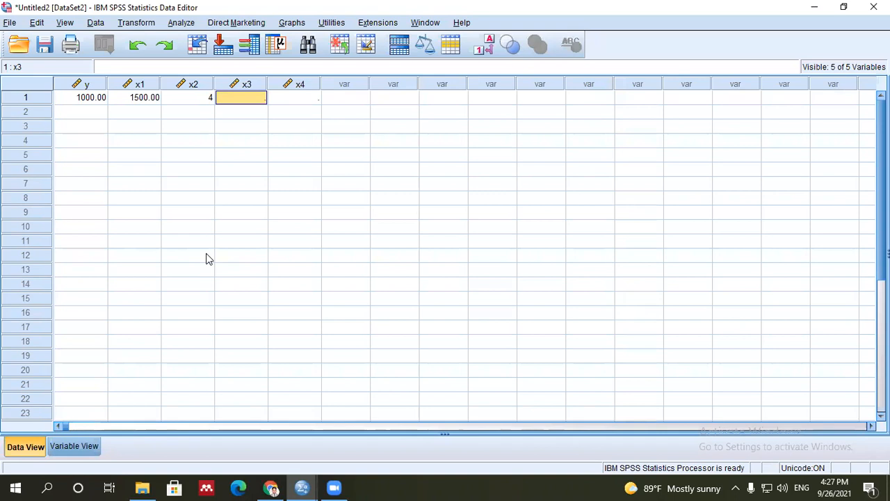
{"action": "left_click", "coordinate": [92, 447]}
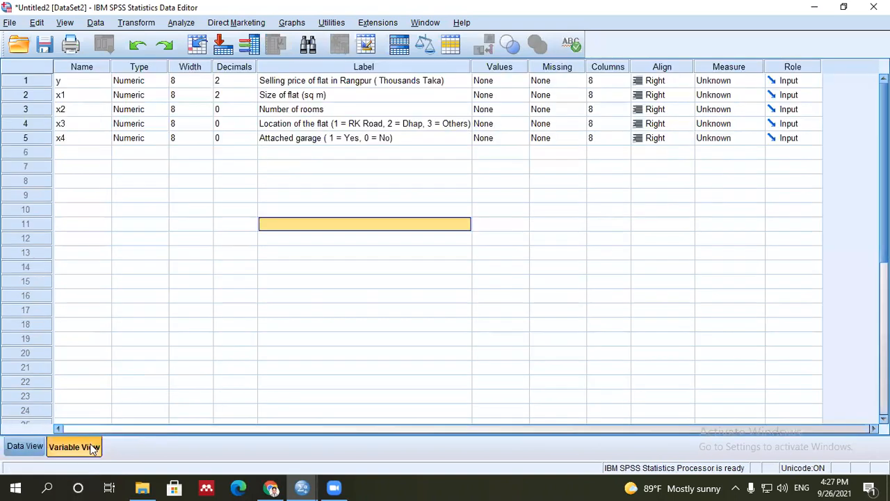
{"action": "left_click", "coordinate": [34, 448]}
{"action": "left_click", "coordinate": [82, 447]}
{"action": "left_click", "coordinate": [32, 452]}
{"action": "left_click", "coordinate": [62, 447]}
{"action": "left_click", "coordinate": [39, 447]}
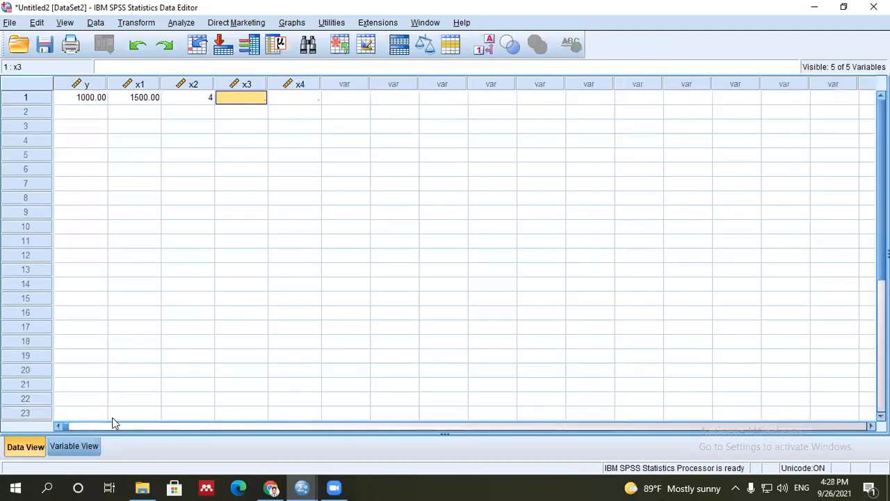
Enter 4 as the first case's x3 value
{"action": "type", "text": "4"}
{"action": "left_click", "coordinate": [246, 332]}
{"action": "left_click", "coordinate": [249, 98]}
Check the x3 location codes in Variable View and set the first case's x3 value to 3 in Data View
{"action": "left_click", "coordinate": [80, 447]}
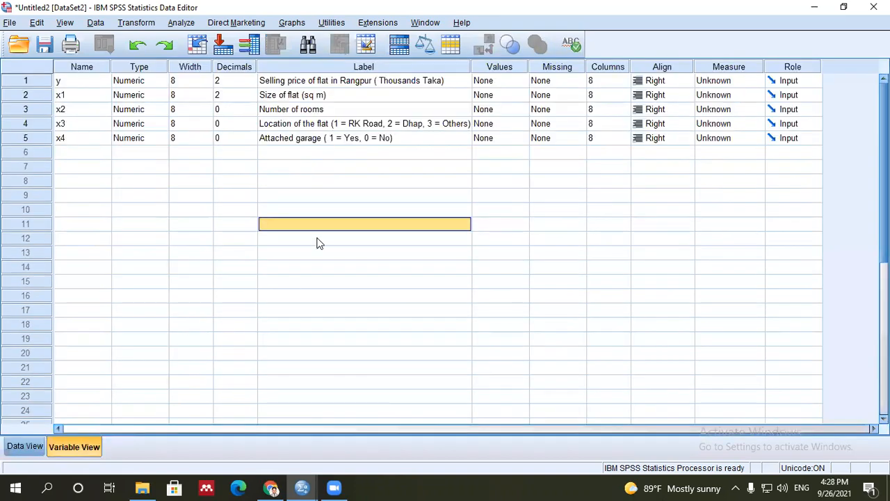
{"action": "left_click", "coordinate": [24, 446]}
{"action": "left_click", "coordinate": [261, 97]}
{"action": "double_click", "coordinate": [261, 97]}
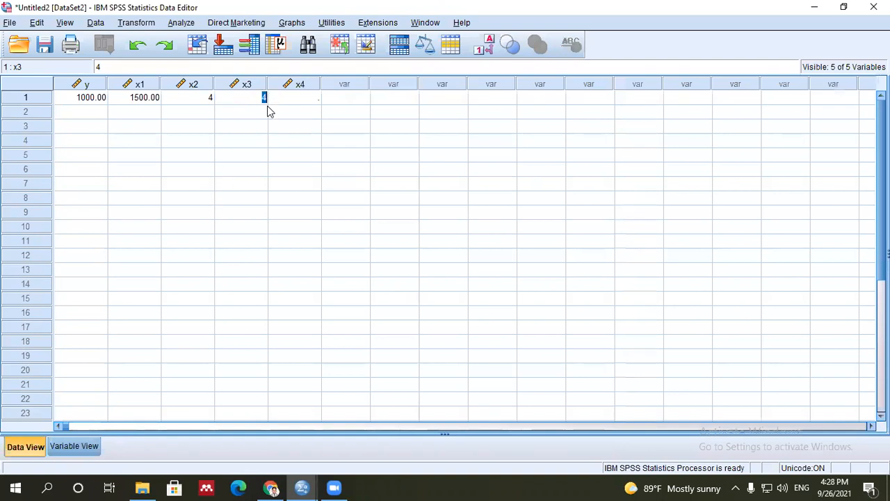
{"action": "type", "text": "3"}
{"action": "left_click", "coordinate": [312, 200]}
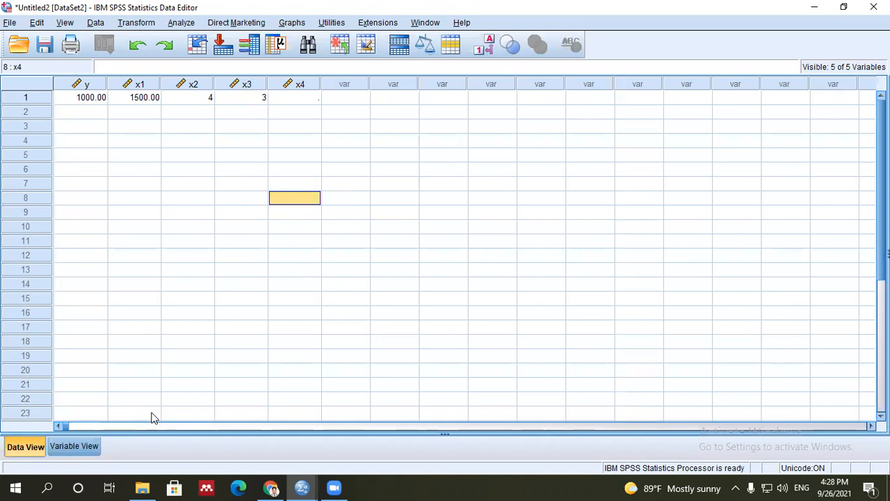
Check the attached garage codes for x4 in Variable View and enter 1 as the first case's x4 value
{"action": "left_click", "coordinate": [90, 450]}
{"action": "left_click", "coordinate": [26, 142]}
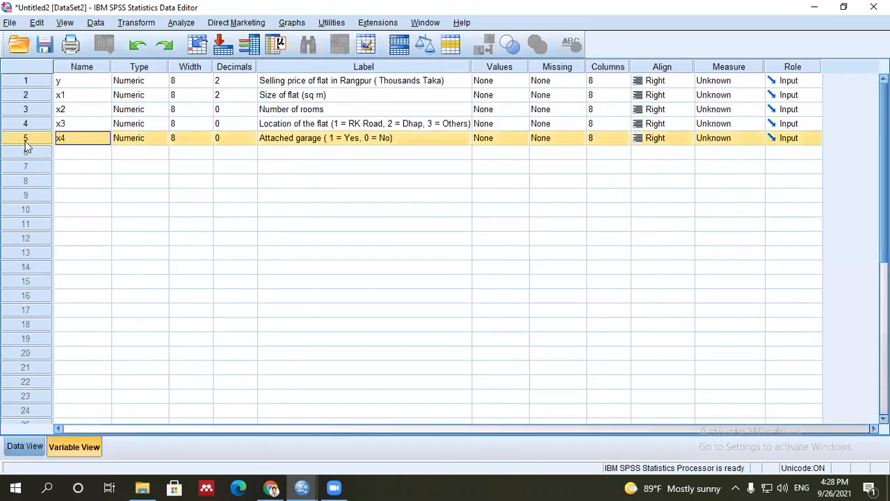
{"action": "left_click", "coordinate": [25, 446]}
{"action": "left_click", "coordinate": [291, 84]}
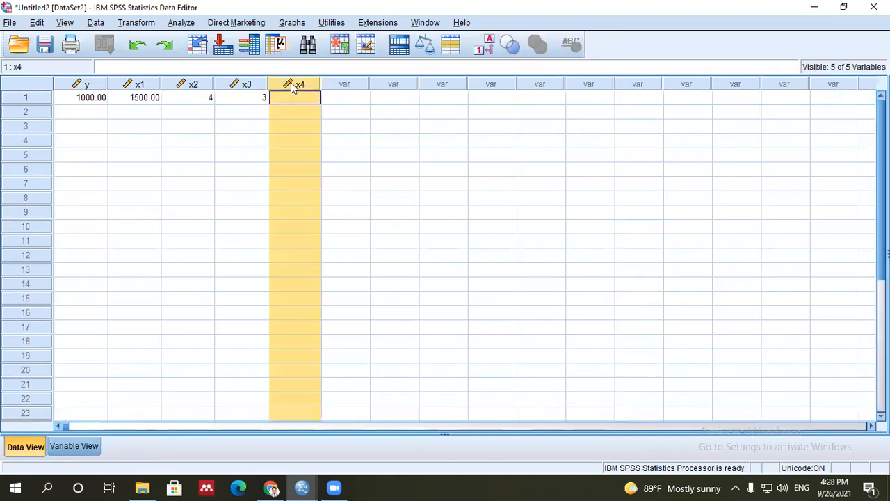
{"action": "left_click", "coordinate": [291, 98]}
{"action": "type", "text": "1"}
{"action": "left_click", "coordinate": [292, 154]}
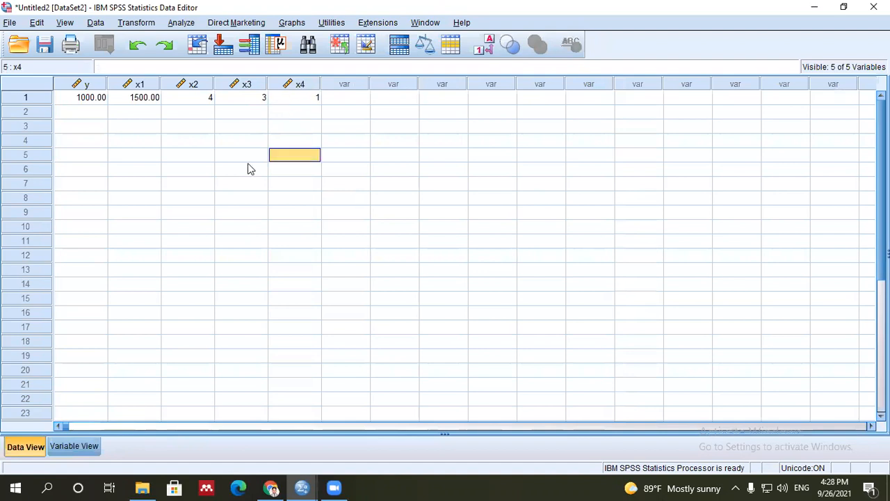
Copy the first case's values from y to x4 and paste them into cases 2 and 3
{"action": "left_click_drag", "start_coordinate": [89, 100], "coordinate": [304, 103]}
{"action": "key", "text": "ctrl+c"}
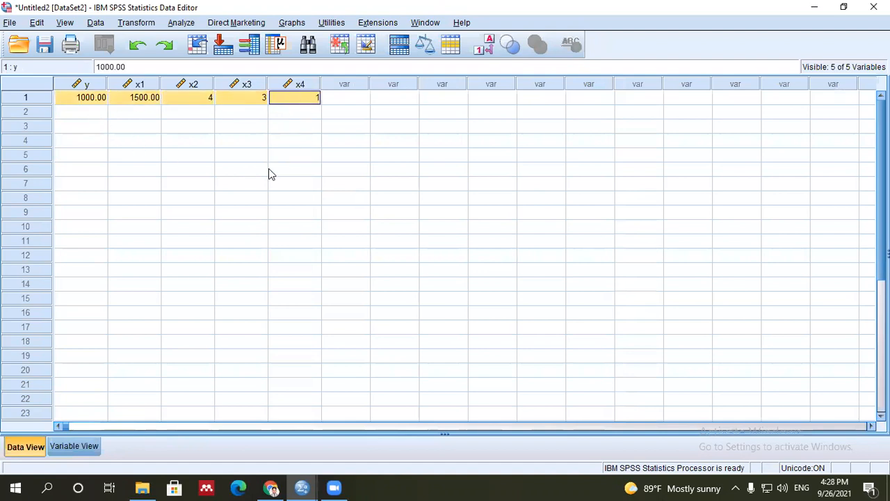
{"action": "left_click", "coordinate": [86, 117]}
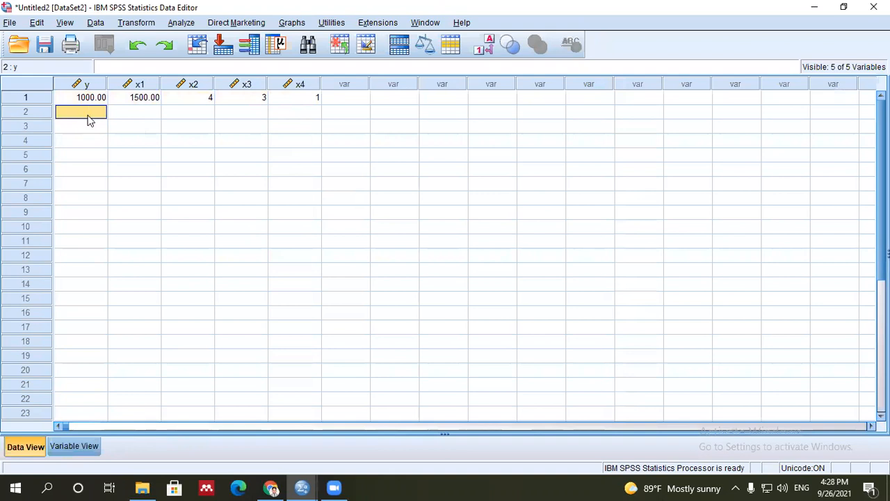
{"action": "key", "text": "ctrl+v"}
{"action": "left_click", "coordinate": [85, 128]}
{"action": "key", "text": "ctrl+v"}
{"action": "left_click", "coordinate": [173, 170]}
Change the y value to 1200 for case 2 and to 1300 for case 3
{"action": "left_click", "coordinate": [85, 112]}
{"action": "left_click", "coordinate": [84, 112]}
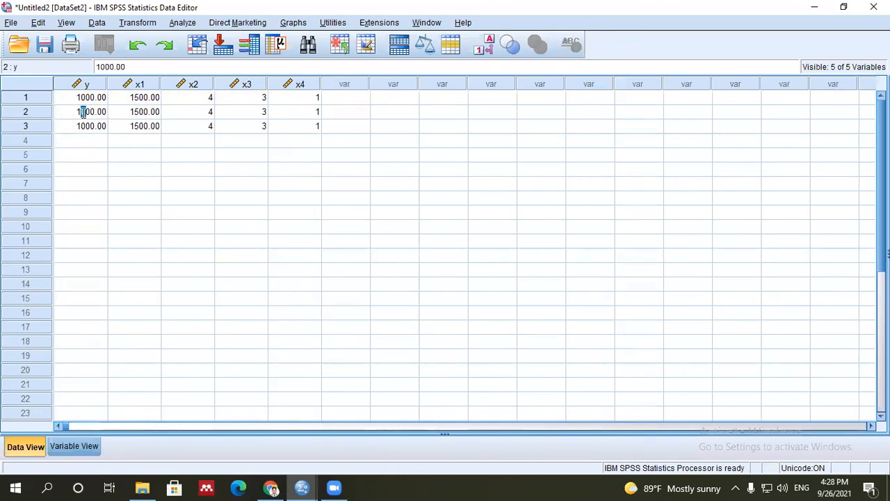
{"action": "type", "text": "2"}
{"action": "left_click", "coordinate": [87, 156]}
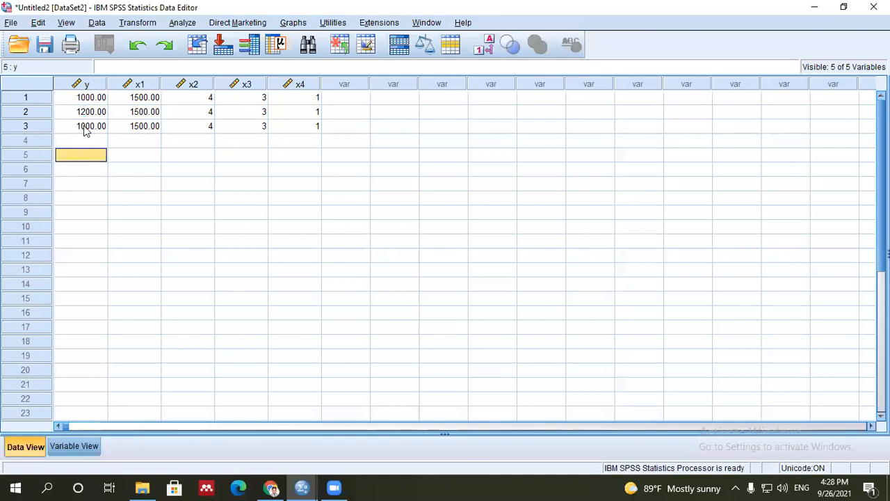
{"action": "left_click", "coordinate": [83, 126]}
{"action": "left_click_drag", "start_coordinate": [81, 126], "coordinate": [86, 126]}
{"action": "type", "text": "3"}
{"action": "left_click", "coordinate": [143, 194]}
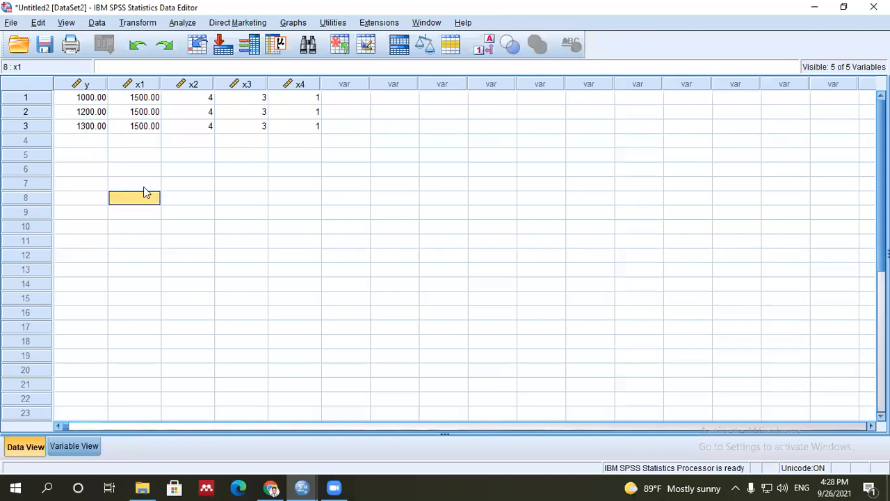
Review the Name, Decimals, Label and Type columns of the five variables in Variable View
{"action": "left_click", "coordinate": [182, 386]}
{"action": "left_click", "coordinate": [74, 447]}
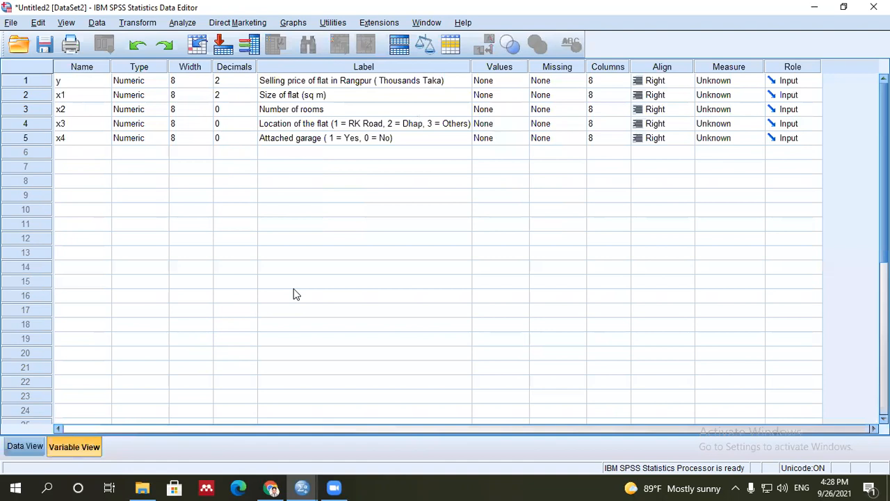
{"action": "left_click", "coordinate": [261, 280]}
{"action": "left_click", "coordinate": [82, 67]}
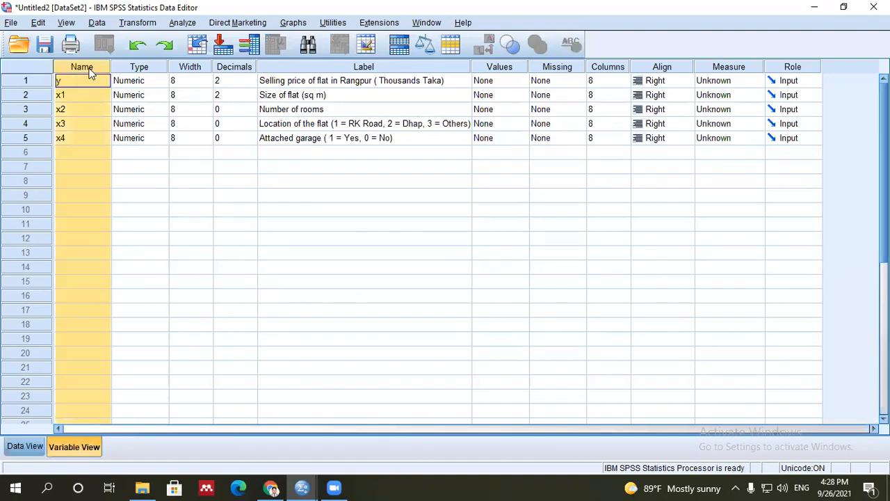
{"action": "left_click", "coordinate": [235, 66]}
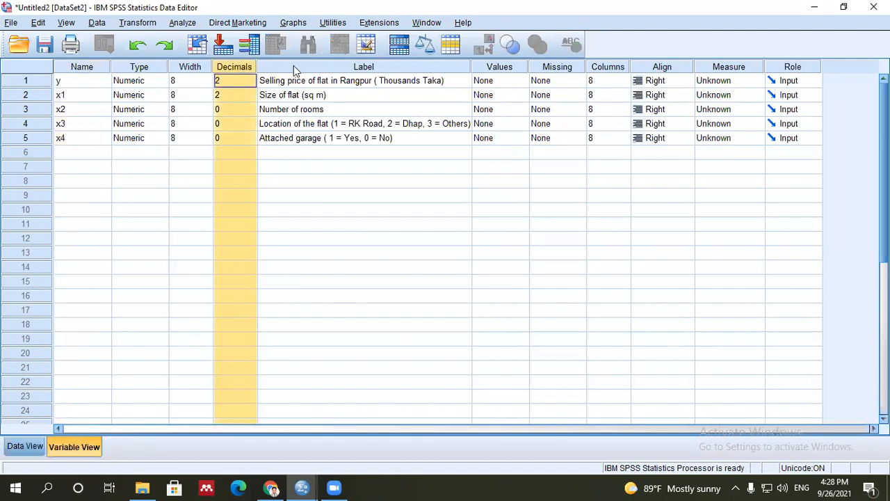
{"action": "left_click", "coordinate": [356, 66]}
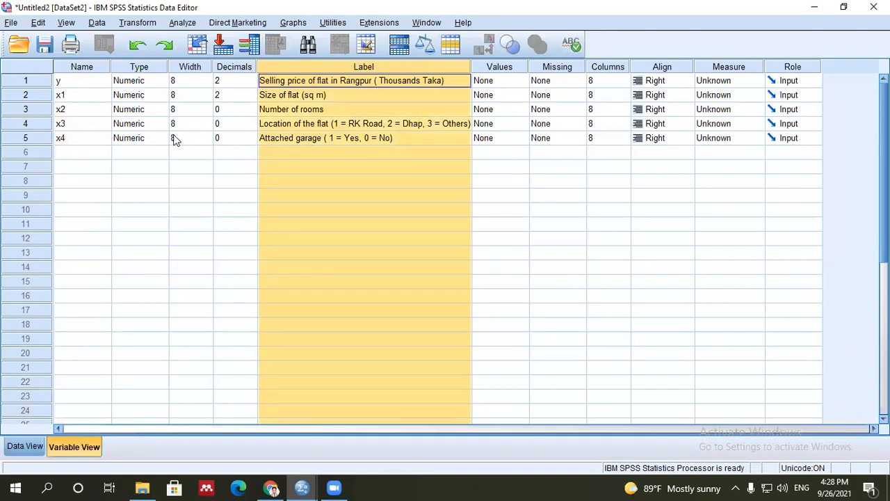
{"action": "left_click", "coordinate": [138, 67]}
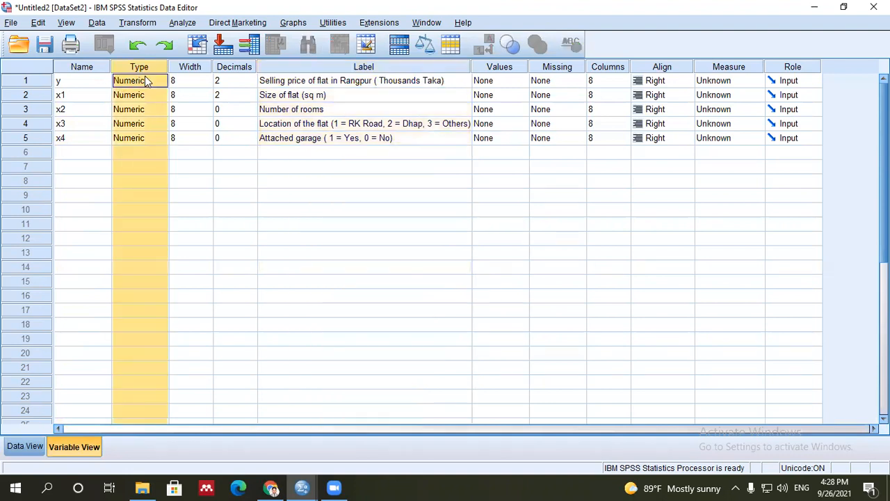
Examine the available variable types, width and decimal places for y, leaving the settings as they are
{"action": "left_click", "coordinate": [159, 82]}
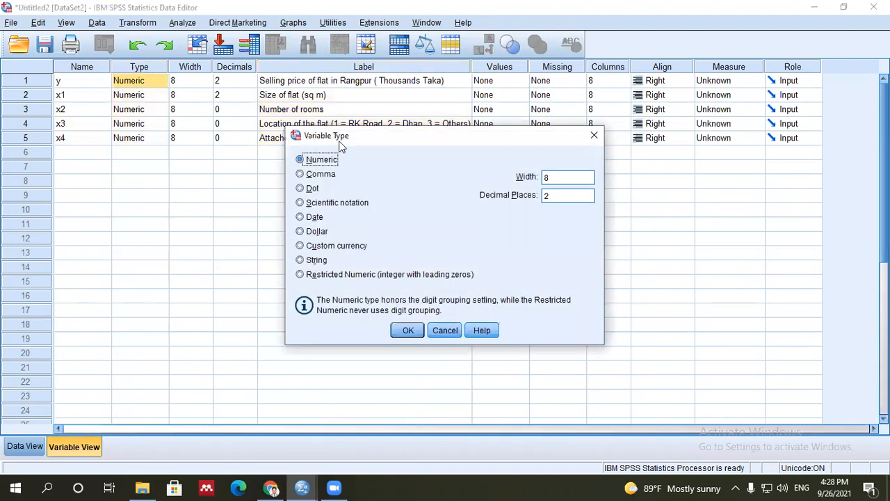
{"action": "left_click", "coordinate": [591, 137]}
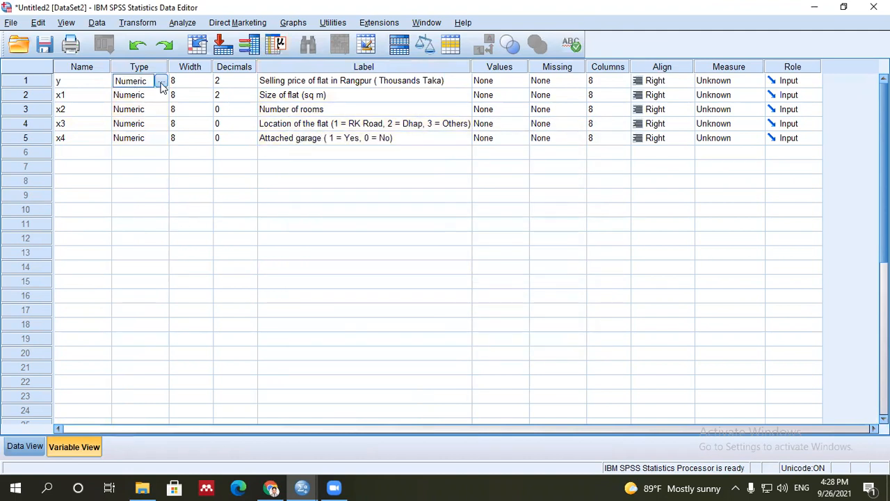
{"action": "left_click", "coordinate": [161, 82]}
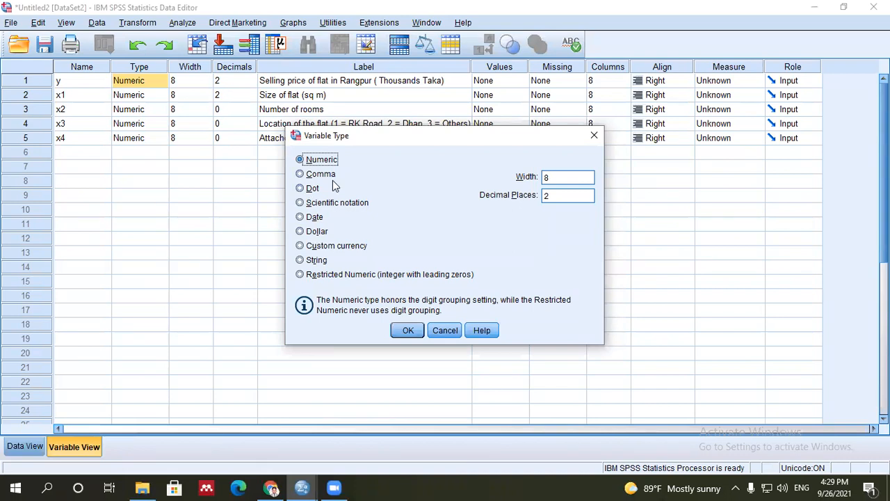
{"action": "left_click", "coordinate": [593, 135]}
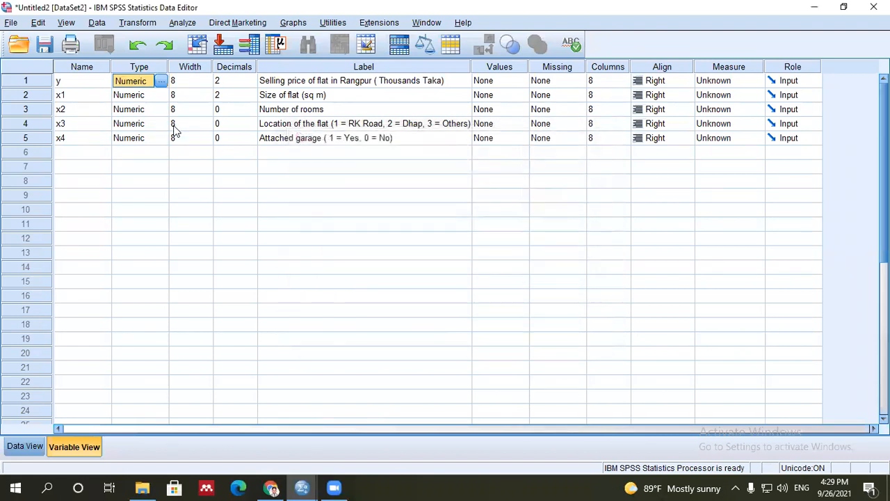
{"action": "left_click", "coordinate": [160, 81]}
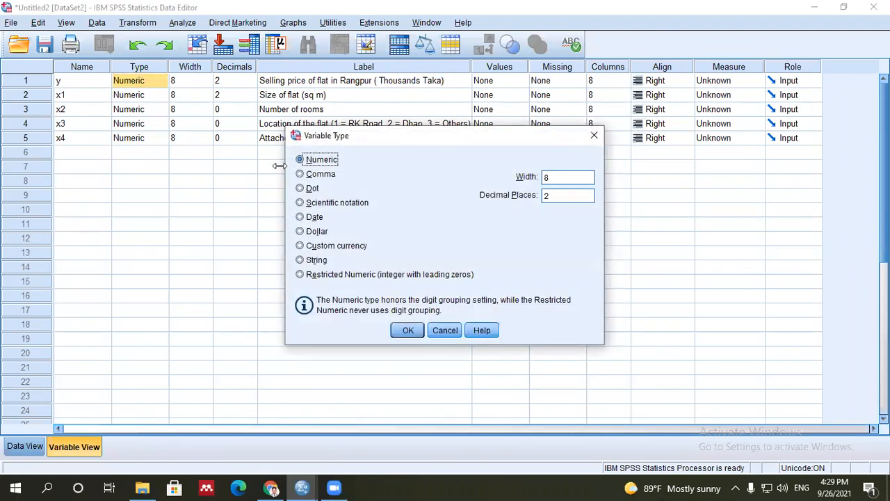
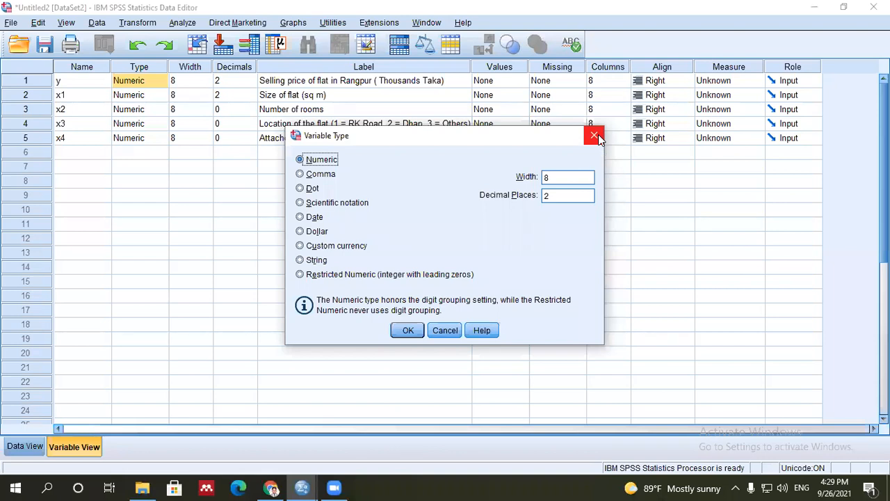
{"action": "left_click", "coordinate": [595, 136]}
Inspect the variable type settings of x1, x2 and x3 one after another
{"action": "left_click", "coordinate": [272, 97]}
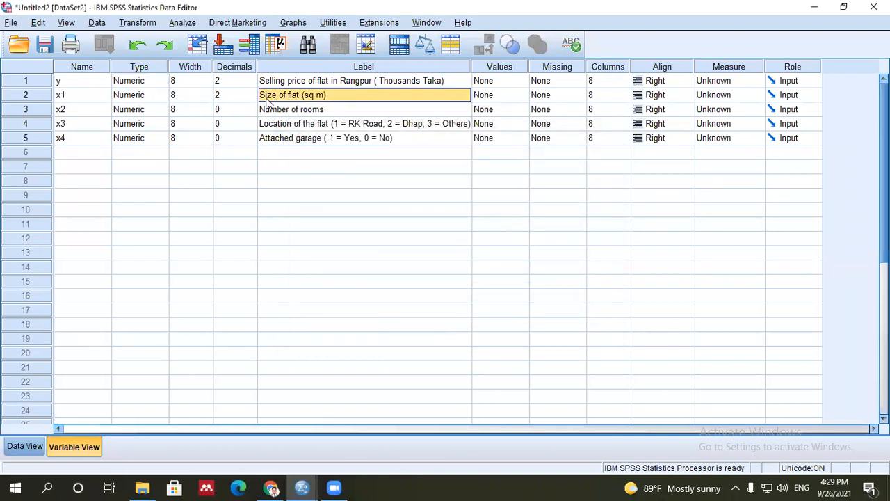
{"action": "left_click", "coordinate": [136, 99]}
{"action": "left_click", "coordinate": [160, 96]}
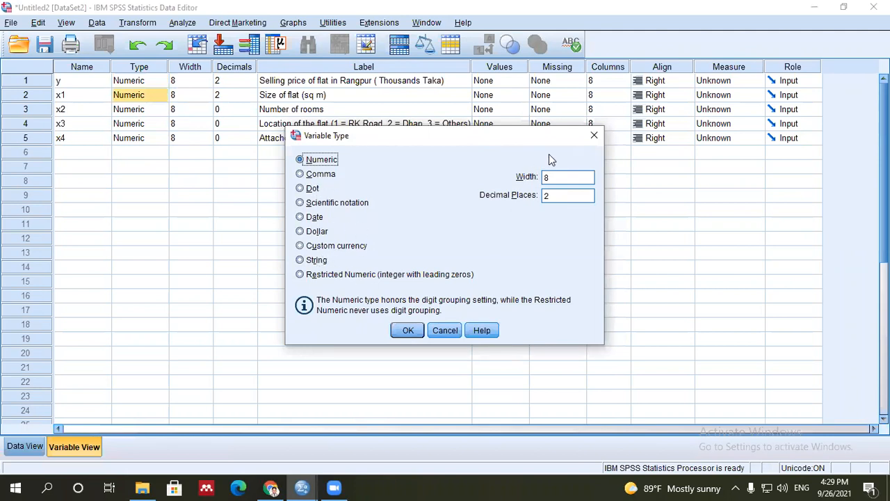
{"action": "left_click", "coordinate": [595, 136]}
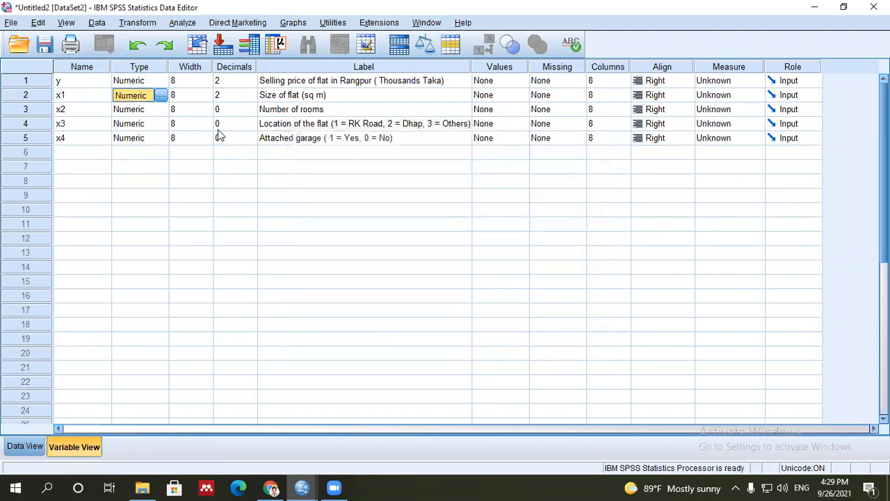
{"action": "left_click", "coordinate": [155, 114]}
{"action": "left_click", "coordinate": [160, 111]}
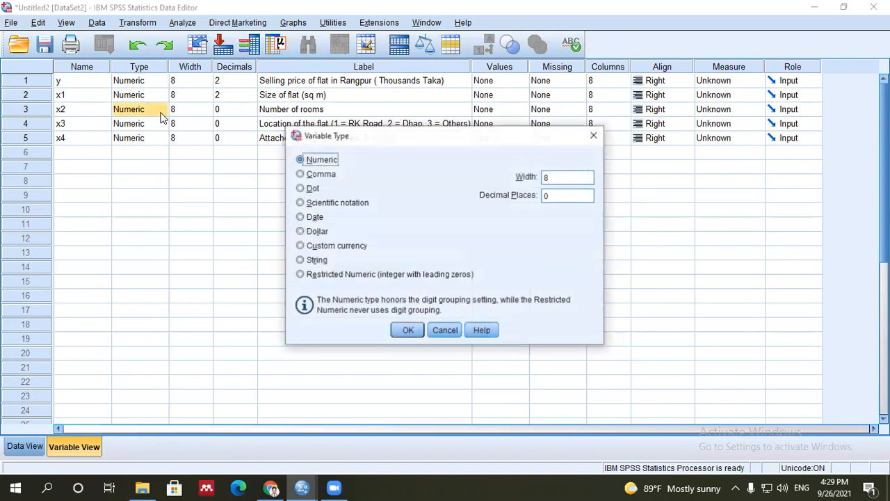
{"action": "left_click", "coordinate": [594, 137]}
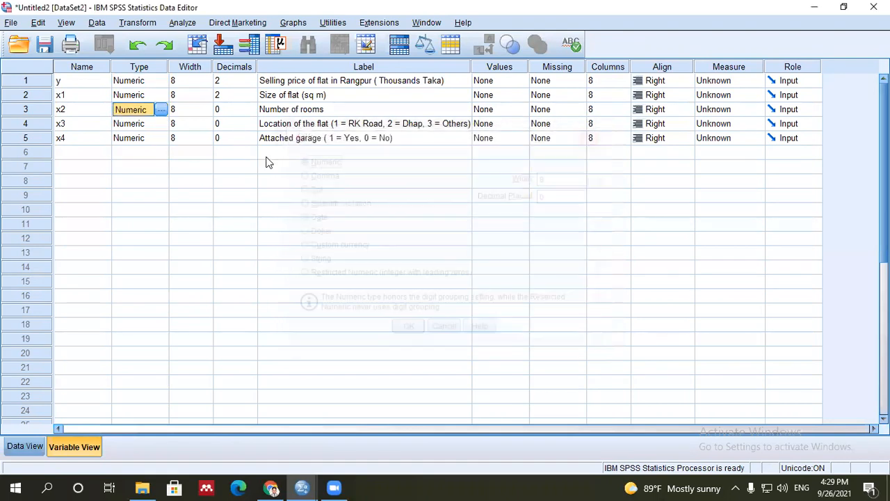
{"action": "left_click", "coordinate": [159, 124]}
{"action": "left_click", "coordinate": [161, 124]}
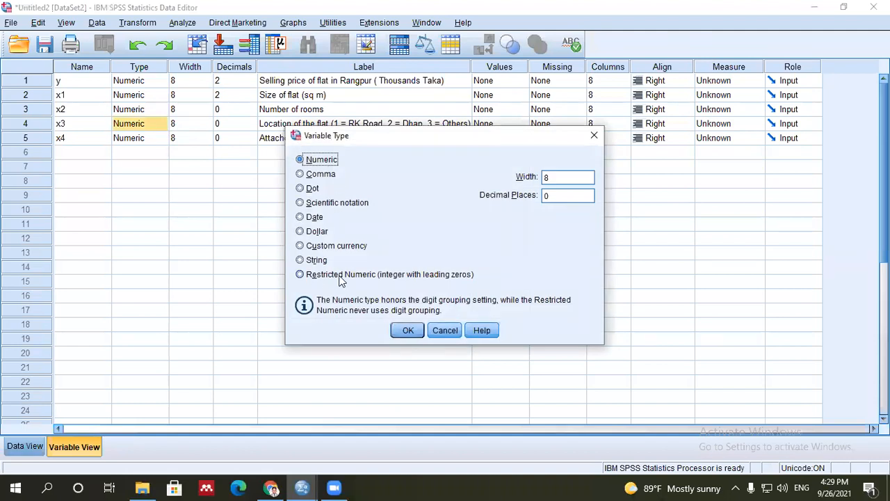
Dismiss the variable type settings and examine the category codes written in the labels of x3 and x4
{"action": "left_click", "coordinate": [595, 136]}
{"action": "left_click", "coordinate": [288, 127]}
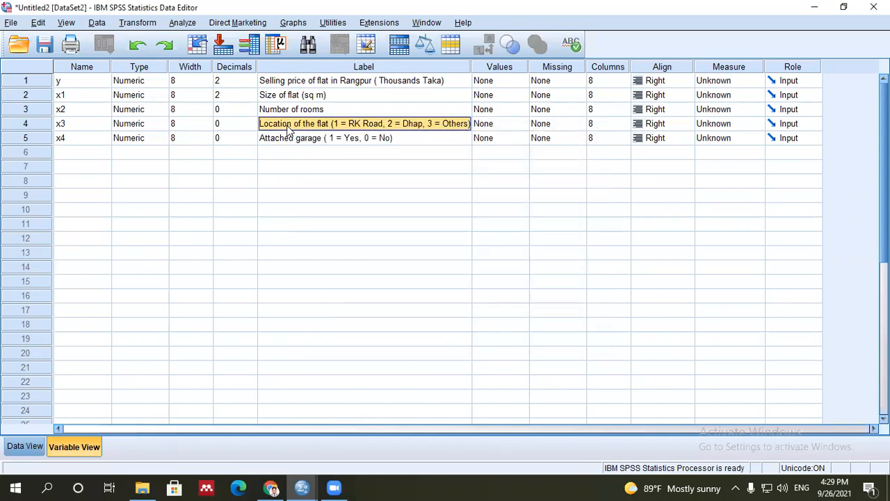
{"action": "left_click", "coordinate": [336, 127]}
{"action": "double_click", "coordinate": [336, 124]}
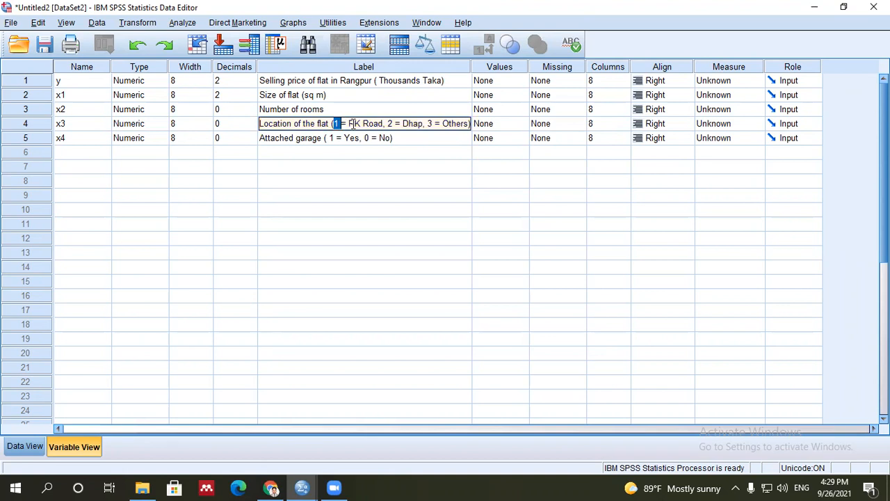
{"action": "double_click", "coordinate": [390, 123]}
{"action": "double_click", "coordinate": [432, 124]}
{"action": "left_click", "coordinate": [449, 124]}
{"action": "left_click", "coordinate": [272, 151]}
{"action": "left_click", "coordinate": [276, 128]}
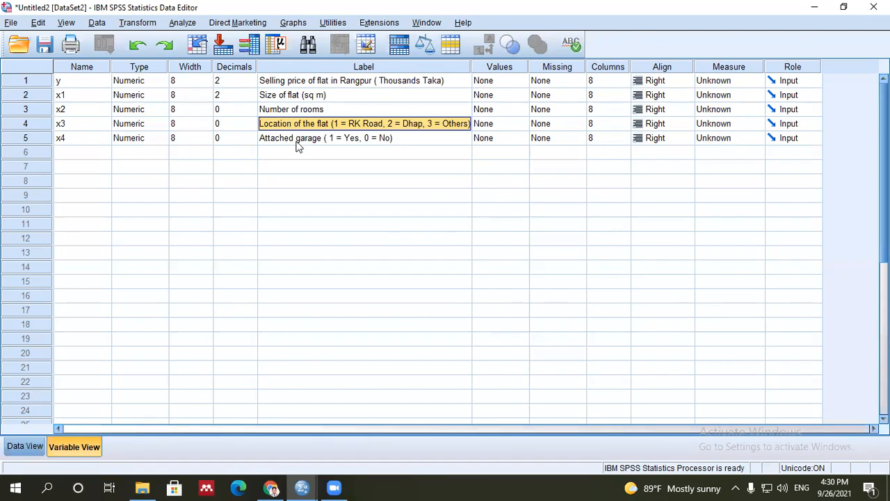
{"action": "left_click", "coordinate": [299, 143]}
{"action": "left_click", "coordinate": [293, 126]}
{"action": "left_click", "coordinate": [290, 141]}
{"action": "left_click", "coordinate": [286, 126]}
{"action": "left_click", "coordinate": [285, 138]}
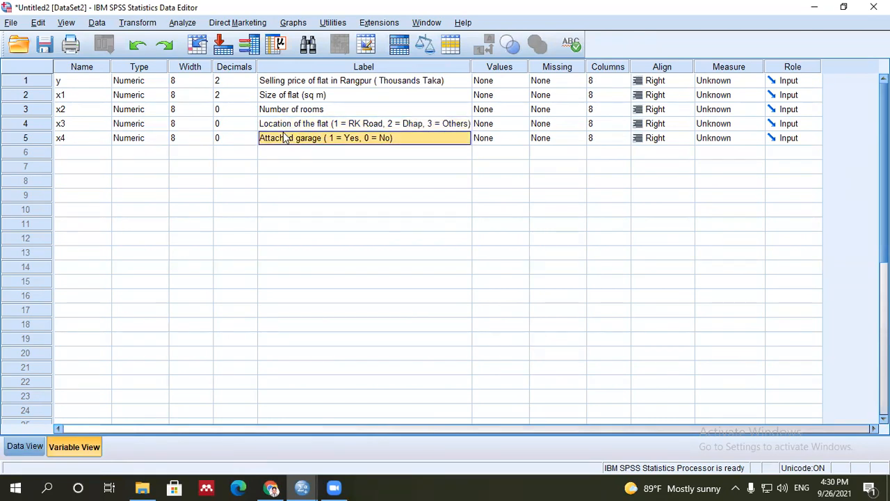
{"action": "left_click", "coordinate": [282, 126]}
Check the variable type options of x3 without applying any change
{"action": "left_click", "coordinate": [31, 126]}
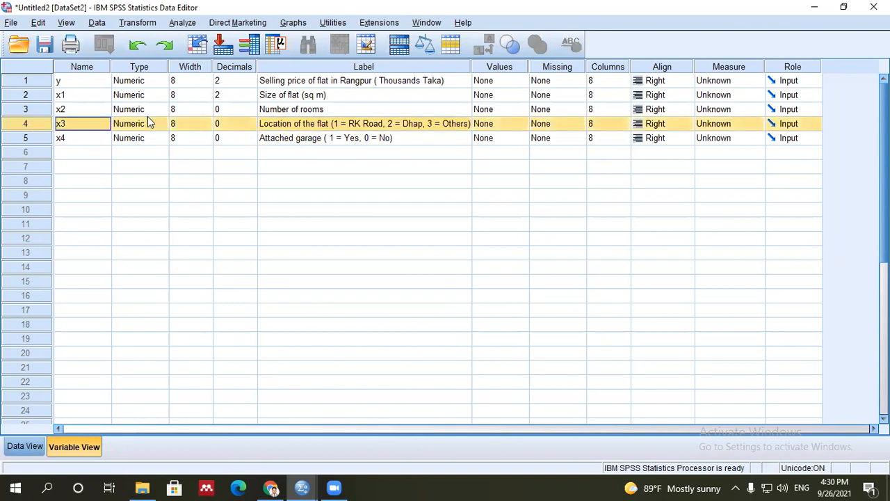
{"action": "left_click", "coordinate": [142, 124]}
{"action": "left_click", "coordinate": [162, 125]}
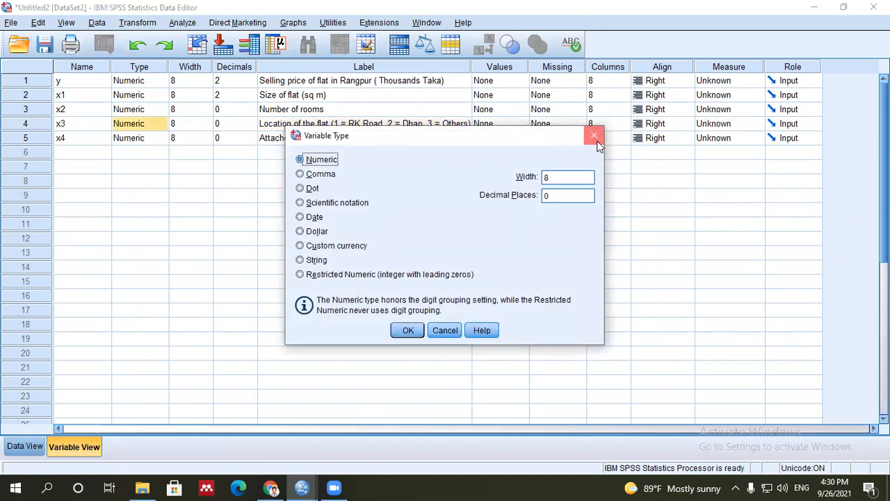
{"action": "left_click", "coordinate": [596, 142]}
{"action": "left_click", "coordinate": [174, 126]}
{"action": "left_click", "coordinate": [446, 331]}
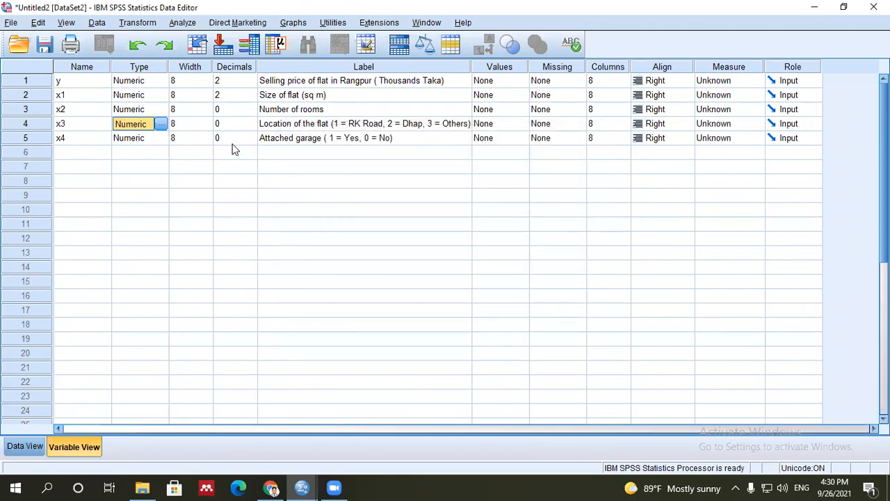
Compare the location codes in the label of x3 with the x3 entries in the data, and return to the variable definitions
{"action": "left_click", "coordinate": [304, 128]}
{"action": "left_click", "coordinate": [341, 124]}
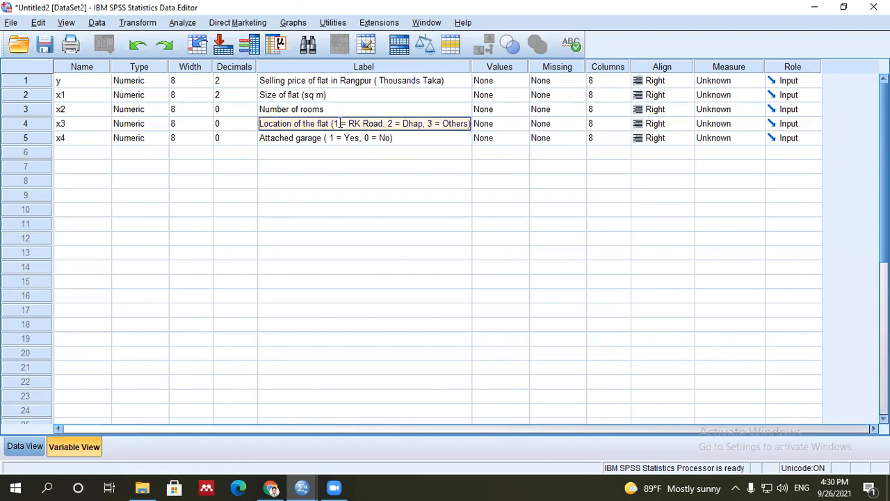
{"action": "left_click", "coordinate": [358, 169]}
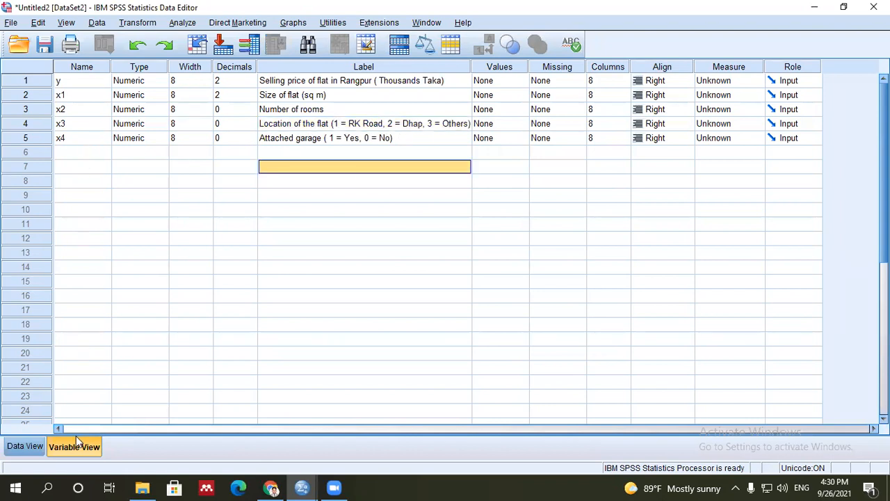
{"action": "left_click", "coordinate": [25, 446]}
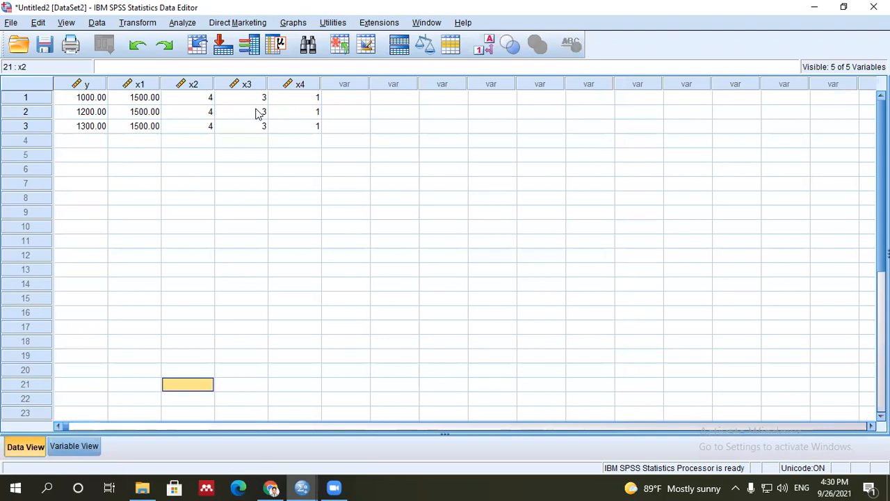
{"action": "left_click", "coordinate": [84, 445]}
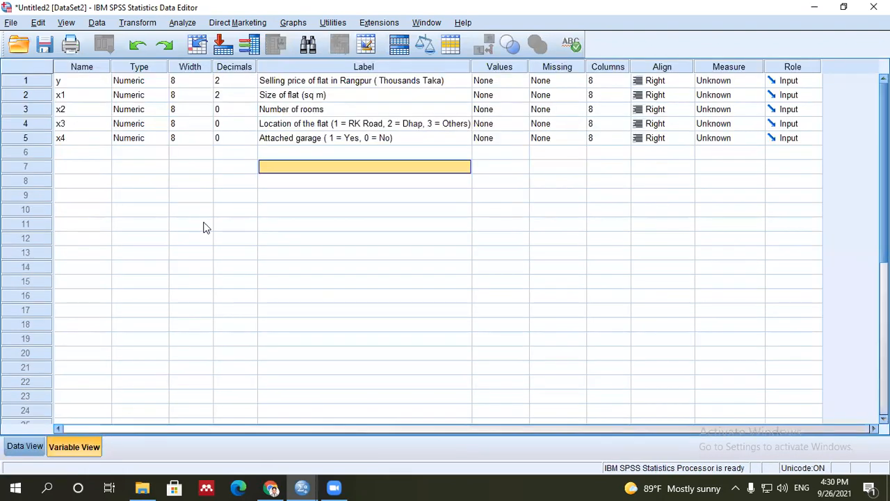
Add a new variable named z below x4 and label it Date
{"action": "left_click", "coordinate": [263, 139]}
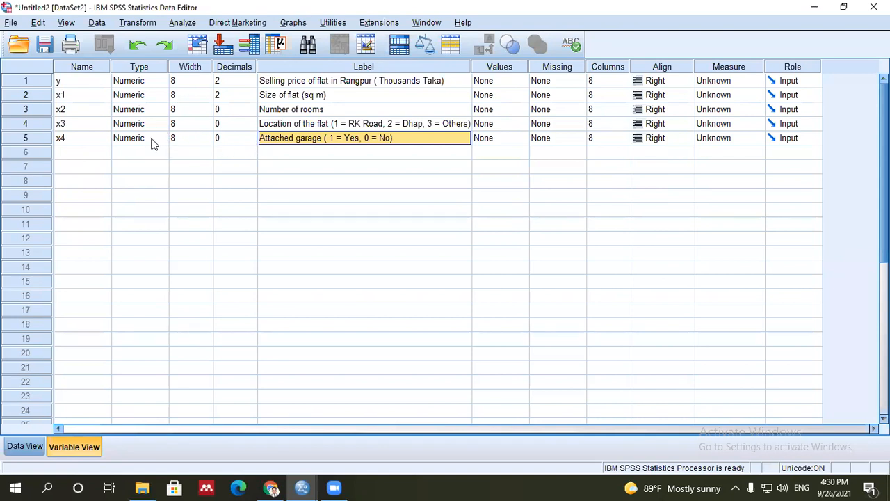
{"action": "left_click", "coordinate": [90, 154]}
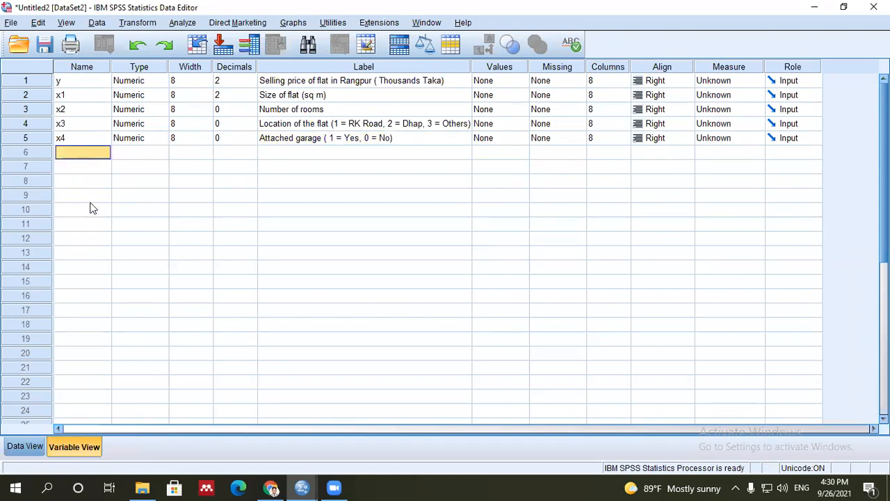
{"action": "type", "text": "z"}
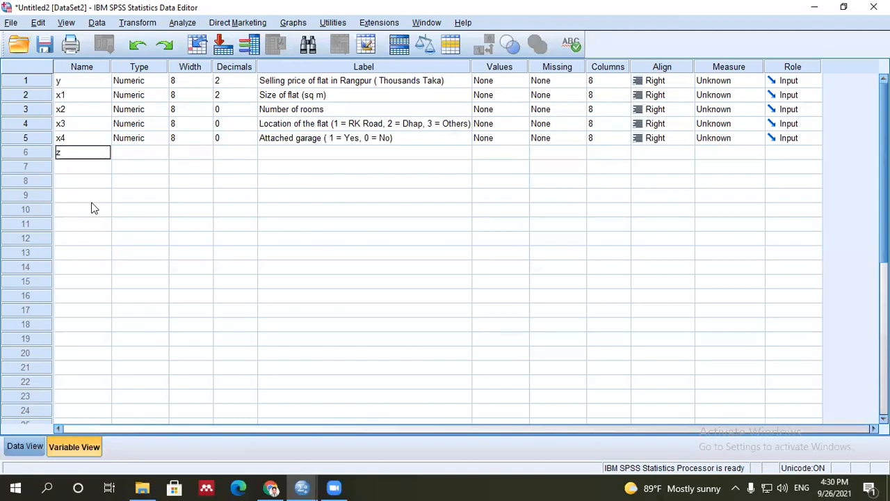
{"action": "left_click", "coordinate": [159, 154]}
{"action": "left_click", "coordinate": [274, 152]}
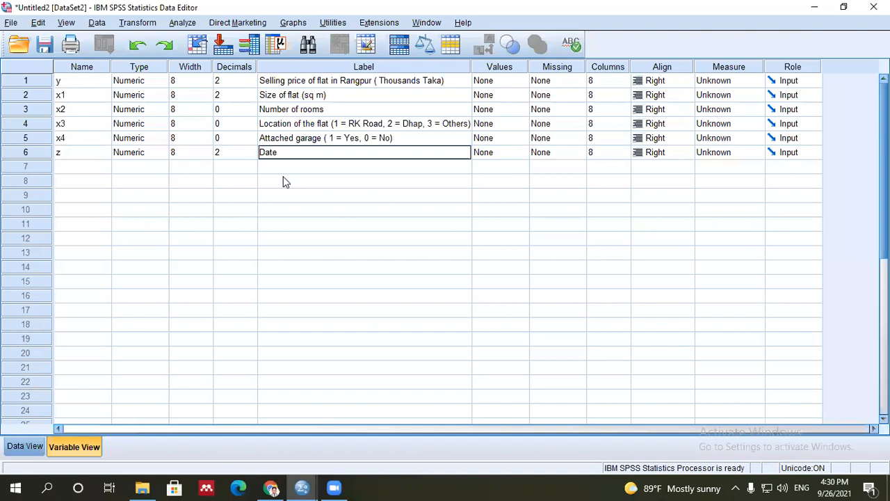
{"action": "left_click", "coordinate": [287, 178]}
{"action": "left_click", "coordinate": [280, 157]}
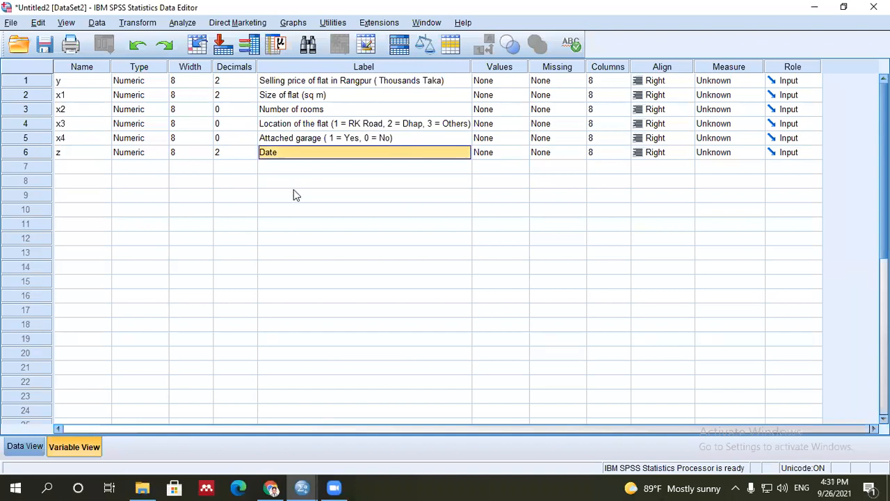
Set the type of variable z to Date with the dd-mmm-yyyy format
{"action": "left_click", "coordinate": [89, 158]}
{"action": "left_click", "coordinate": [155, 158]}
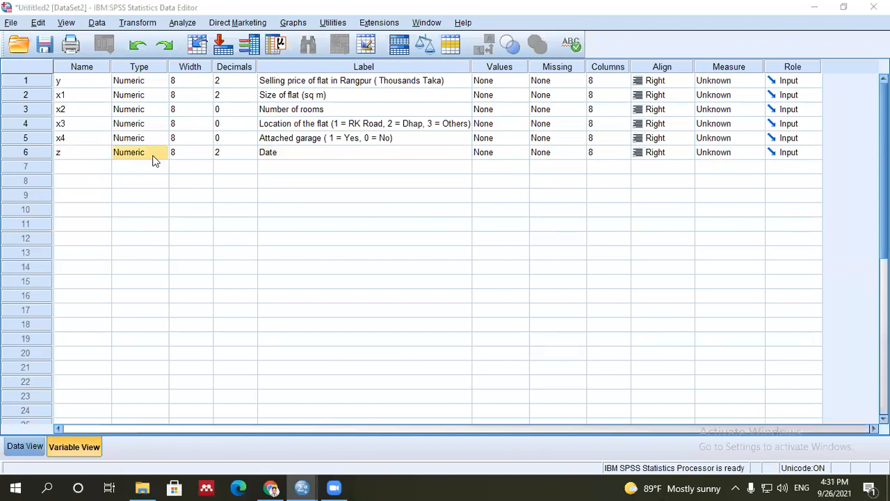
{"action": "left_click", "coordinate": [155, 156]}
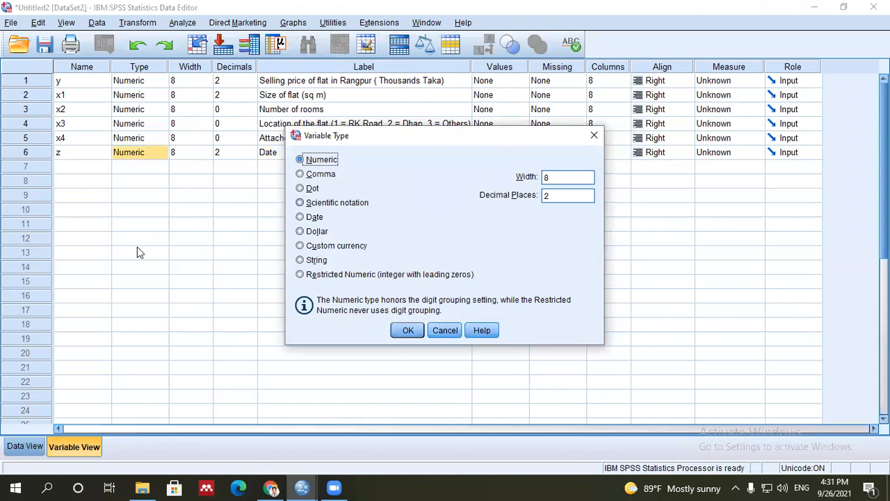
{"action": "left_click", "coordinate": [300, 217]}
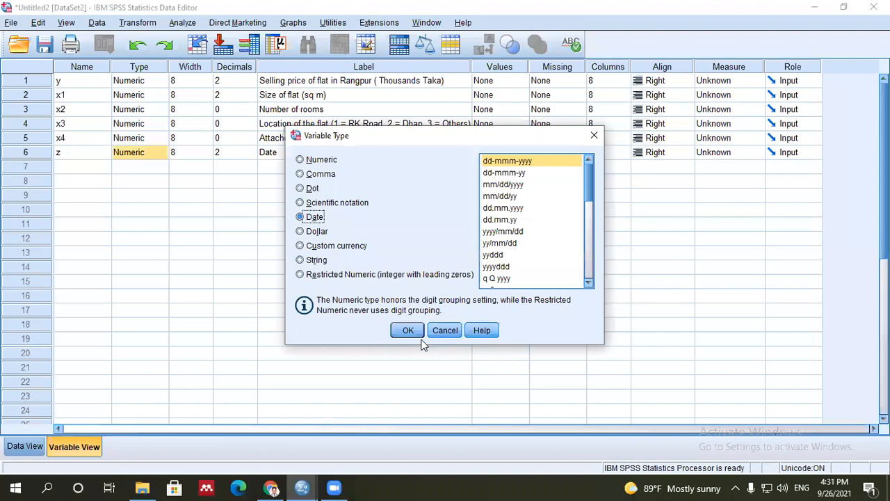
{"action": "scroll", "coordinate": [511, 252], "scroll_direction": "down", "scroll_amount": 5}
{"action": "scroll", "coordinate": [515, 253], "scroll_direction": "up", "scroll_amount": 5}
{"action": "left_click", "coordinate": [504, 207]}
{"action": "left_click", "coordinate": [499, 186]}
{"action": "left_click", "coordinate": [497, 175]}
{"action": "left_click", "coordinate": [498, 163]}
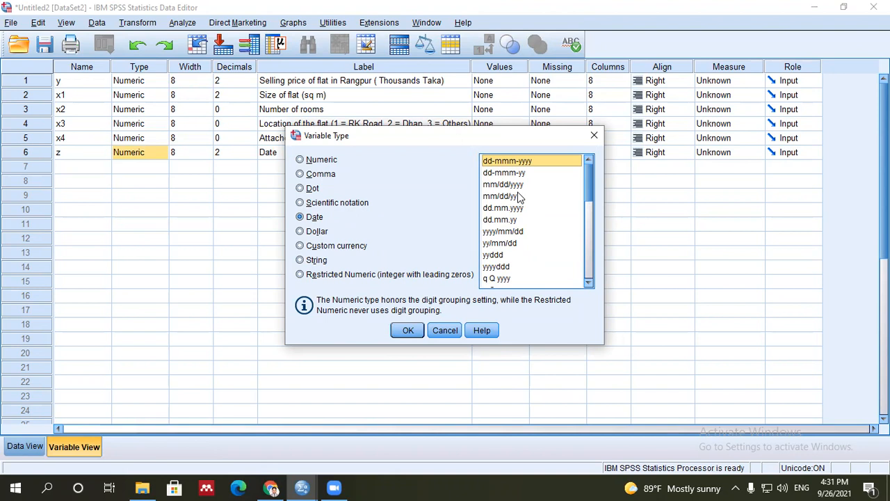
{"action": "left_click", "coordinate": [495, 185]}
{"action": "left_click", "coordinate": [511, 208]}
{"action": "left_click", "coordinate": [508, 231]}
{"action": "scroll", "coordinate": [508, 226], "scroll_direction": "down", "scroll_amount": 3}
{"action": "scroll", "coordinate": [508, 227], "scroll_direction": "up", "scroll_amount": 3}
{"action": "left_click", "coordinate": [506, 173]}
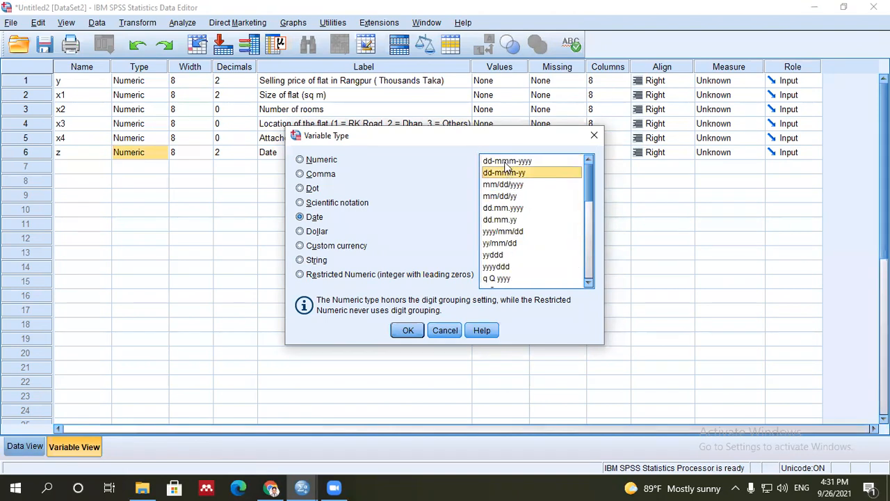
{"action": "left_click", "coordinate": [506, 162]}
{"action": "left_click", "coordinate": [408, 332]}
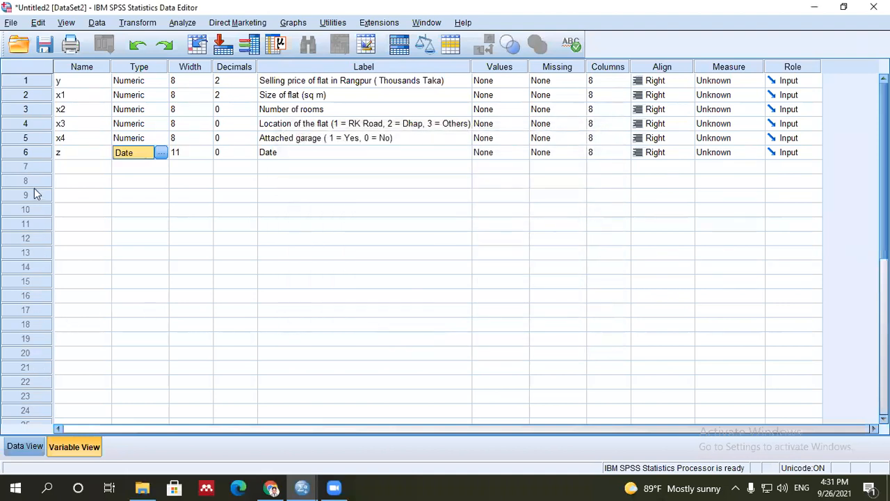
Try entering a date for z in the first case, first as 10/02/202 and again as digits without slashes
{"action": "double_click", "coordinate": [31, 156]}
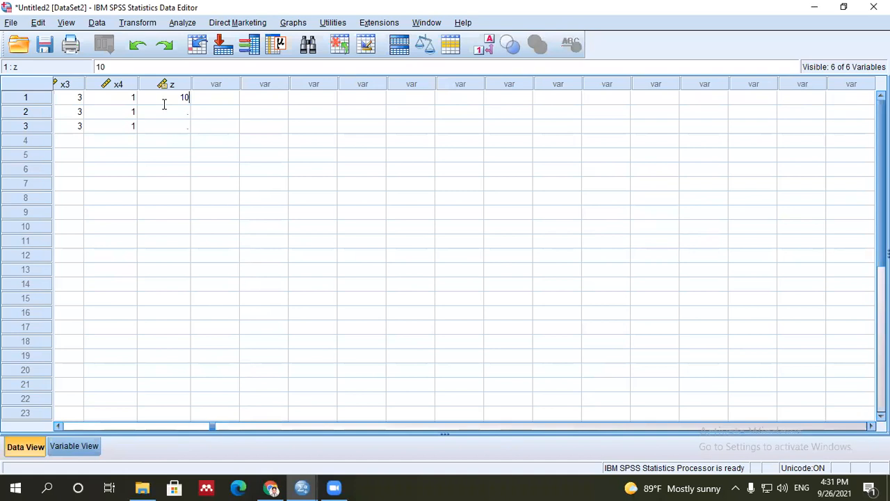
{"action": "type", "text": "10/02/202"}
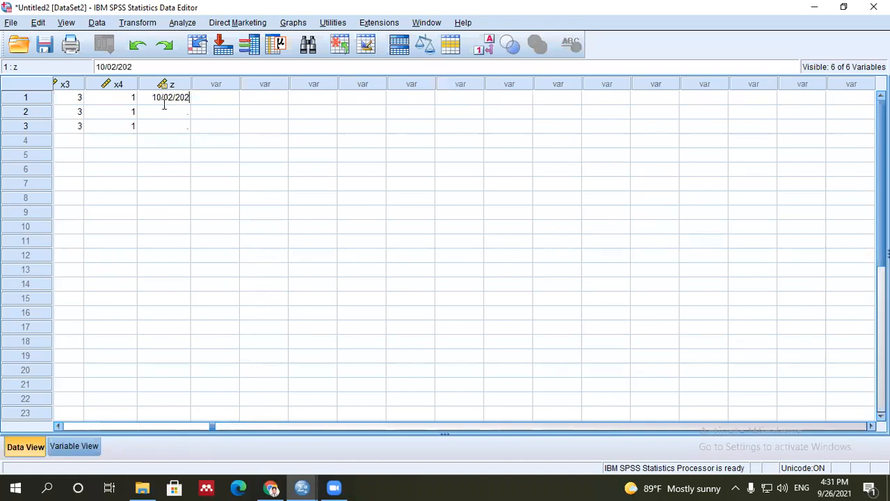
{"action": "left_click", "coordinate": [264, 154]}
{"action": "double_click", "coordinate": [177, 103]}
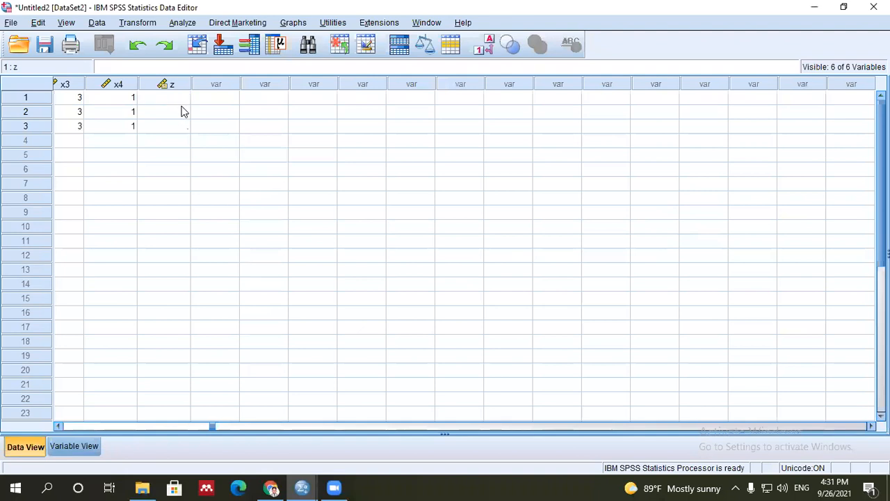
{"action": "type", "text": "1020"}
{"action": "left_click", "coordinate": [217, 228]}
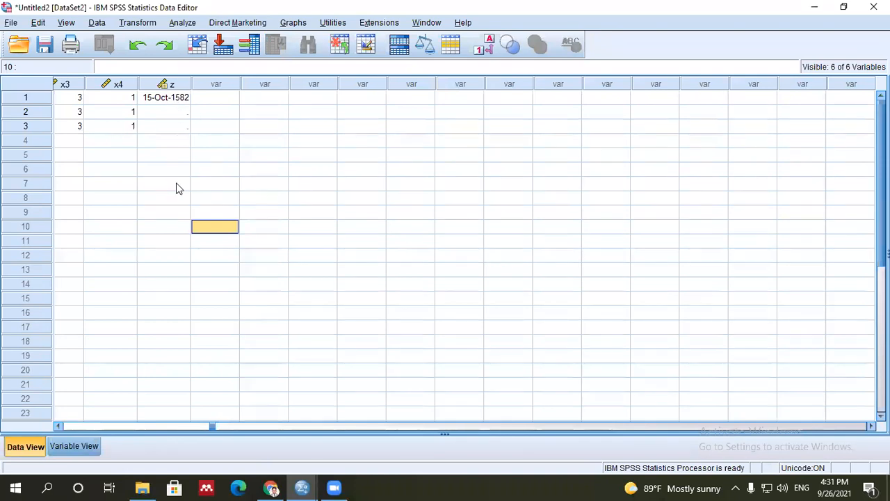
Delete variable z from the variable definitions
{"action": "double_click", "coordinate": [165, 84]}
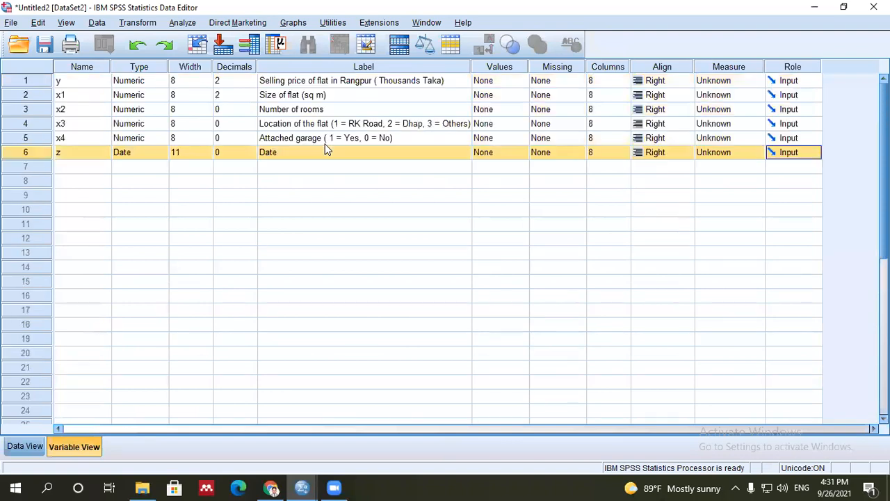
{"action": "right_click", "coordinate": [23, 158]}
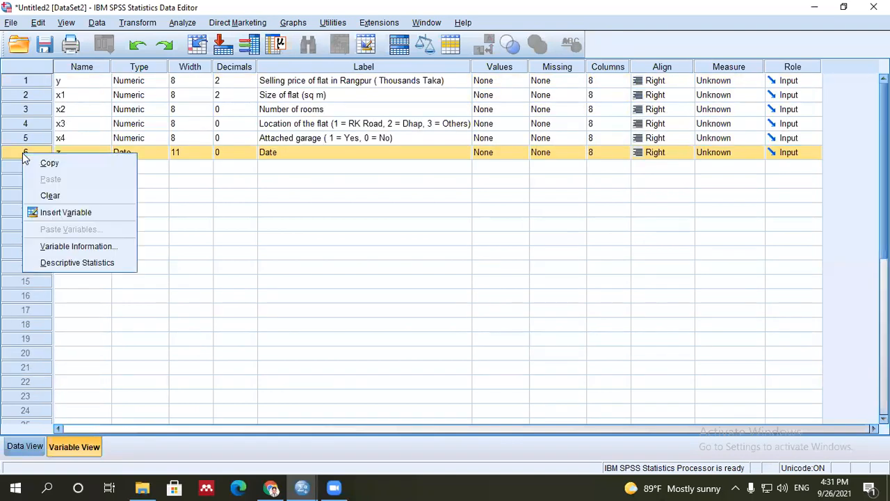
{"action": "left_click", "coordinate": [49, 192]}
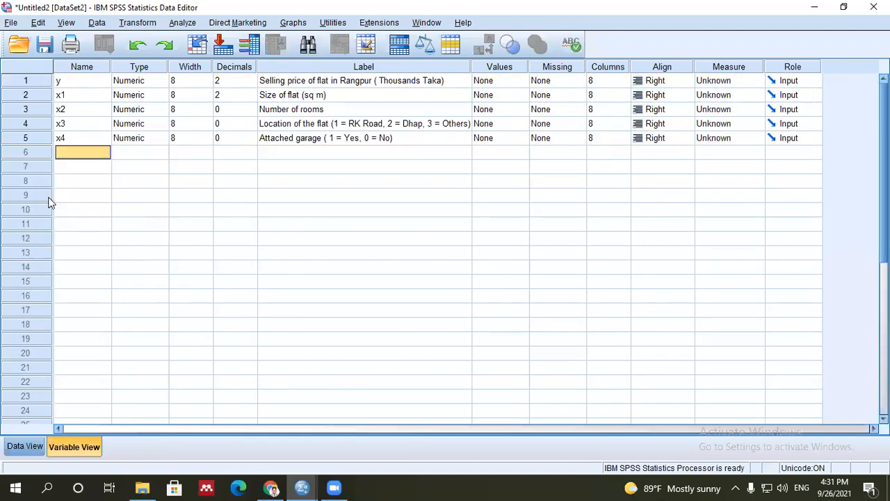
{"action": "left_click", "coordinate": [145, 241]}
Review the Name, Type, Decimals, Label and Values attributes of the defined variables
{"action": "left_click", "coordinate": [81, 68]}
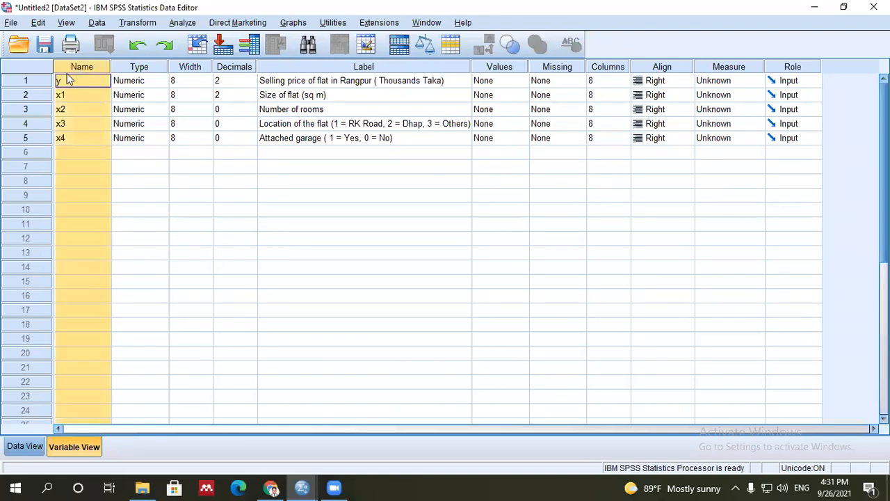
{"action": "left_click", "coordinate": [145, 66]}
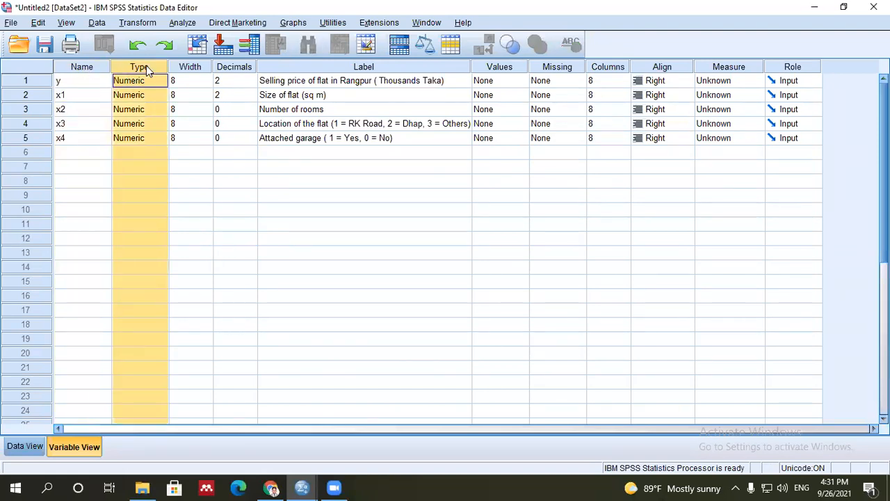
{"action": "left_click", "coordinate": [245, 68]}
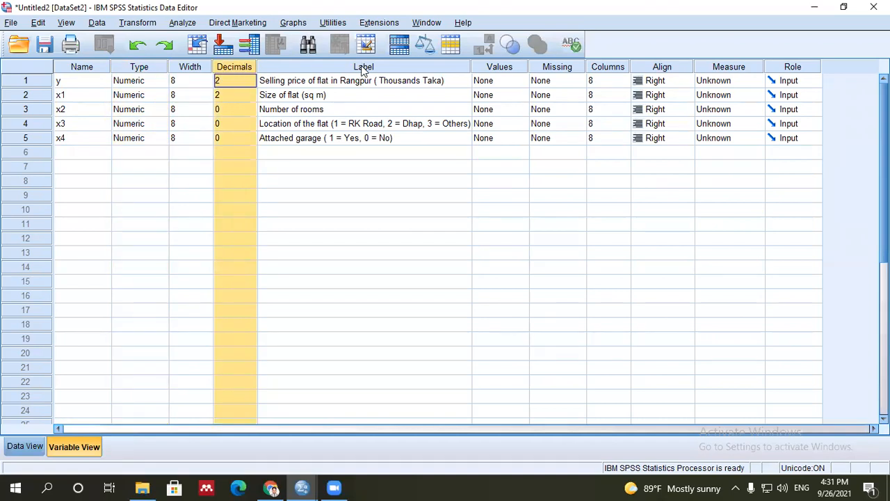
{"action": "left_click", "coordinate": [363, 67]}
{"action": "left_click", "coordinate": [492, 82]}
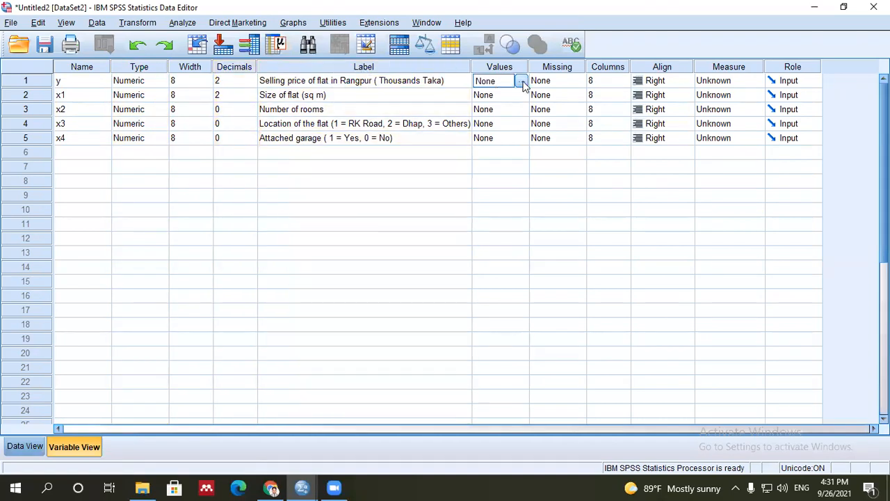
{"action": "left_click", "coordinate": [468, 178]}
Examine the labels of the variables y, x1, x2, x3 and x4 one by one
{"action": "left_click", "coordinate": [387, 139]}
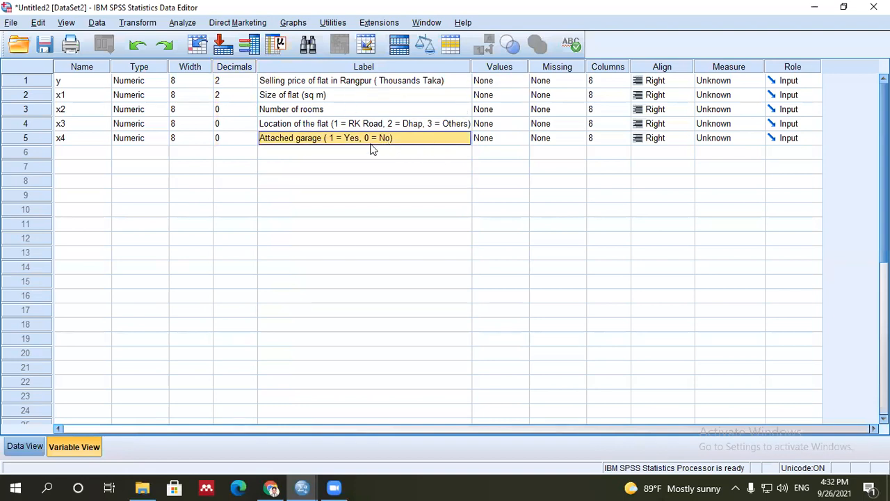
{"action": "left_click", "coordinate": [286, 82]}
{"action": "left_click", "coordinate": [286, 93]}
{"action": "left_click", "coordinate": [287, 109]}
{"action": "left_click", "coordinate": [287, 124]}
{"action": "left_click", "coordinate": [286, 137]}
{"action": "left_click", "coordinate": [286, 124]}
{"action": "left_click", "coordinate": [289, 109]}
{"action": "left_click", "coordinate": [289, 95]}
{"action": "left_click", "coordinate": [285, 82]}
{"action": "left_click", "coordinate": [291, 100]}
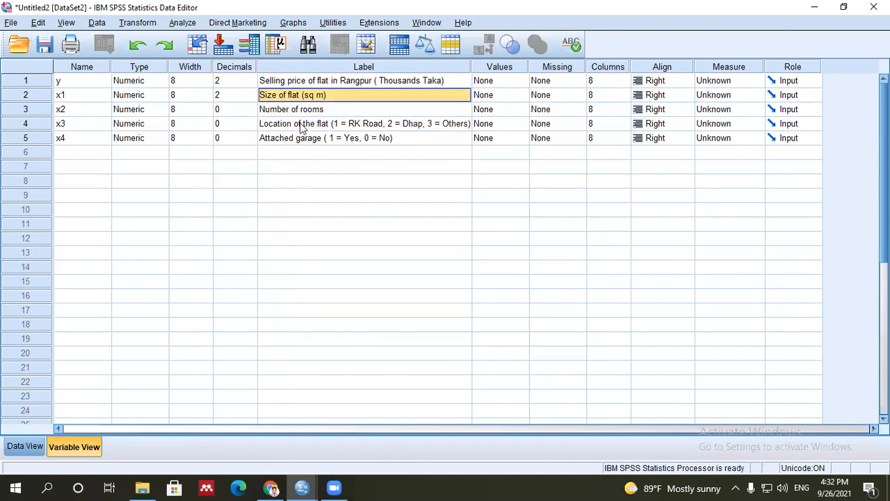
Compare the labels of the category variables x3 and x4 with those of y and x1
{"action": "left_click", "coordinate": [300, 125]}
{"action": "left_click", "coordinate": [303, 138]}
{"action": "left_click", "coordinate": [304, 156]}
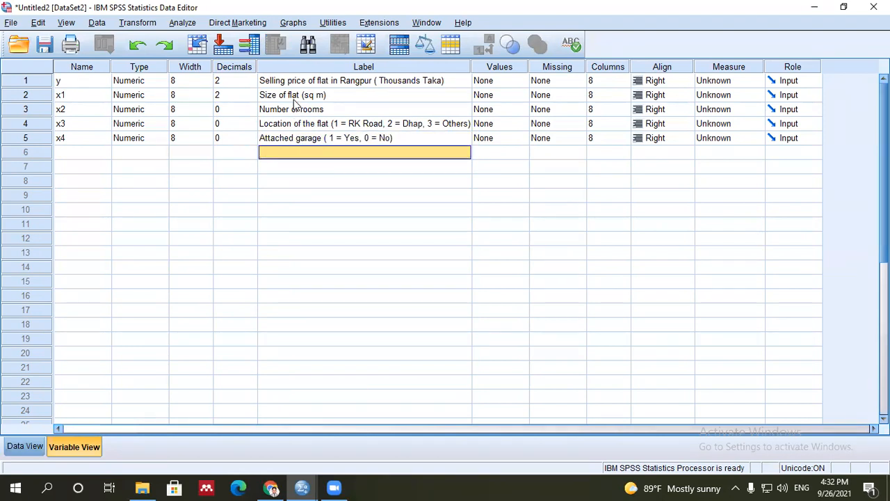
{"action": "left_click", "coordinate": [299, 82]}
{"action": "left_click", "coordinate": [298, 95]}
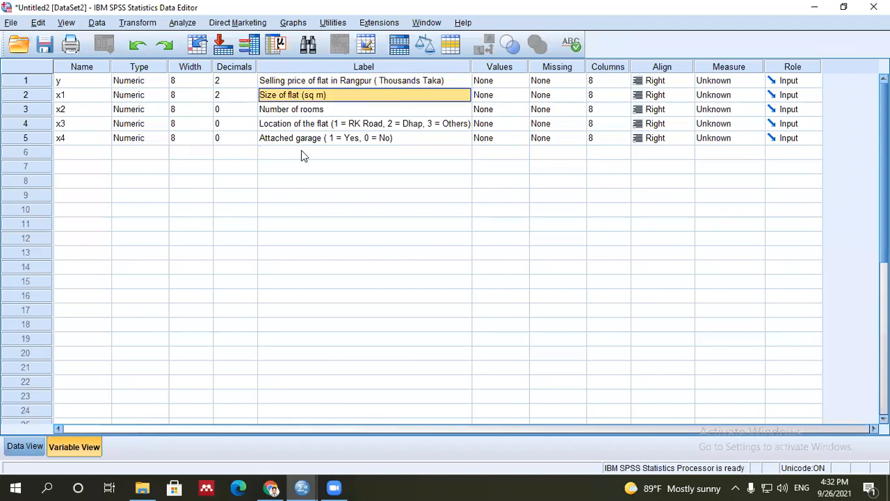
{"action": "left_click", "coordinate": [339, 165]}
Examine the category codes written in the labels of x3 and x4
{"action": "left_click", "coordinate": [288, 139]}
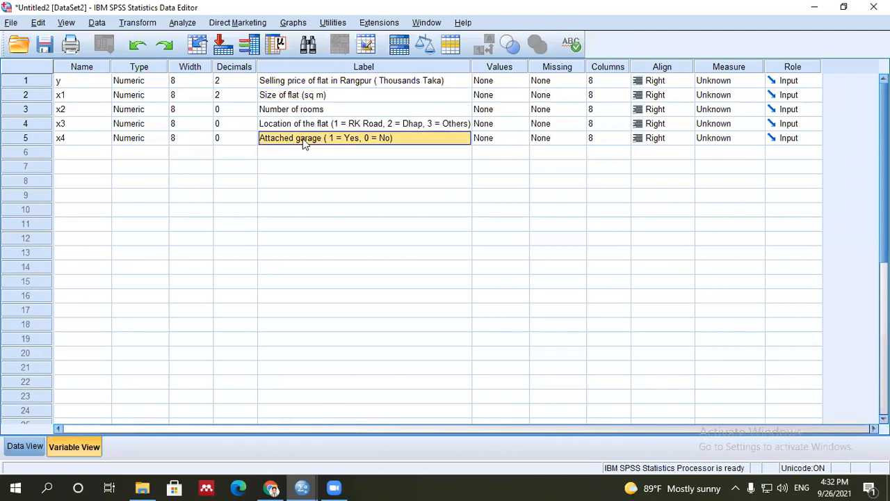
{"action": "left_click", "coordinate": [325, 149]}
{"action": "left_click", "coordinate": [331, 138]}
{"action": "left_click", "coordinate": [317, 127]}
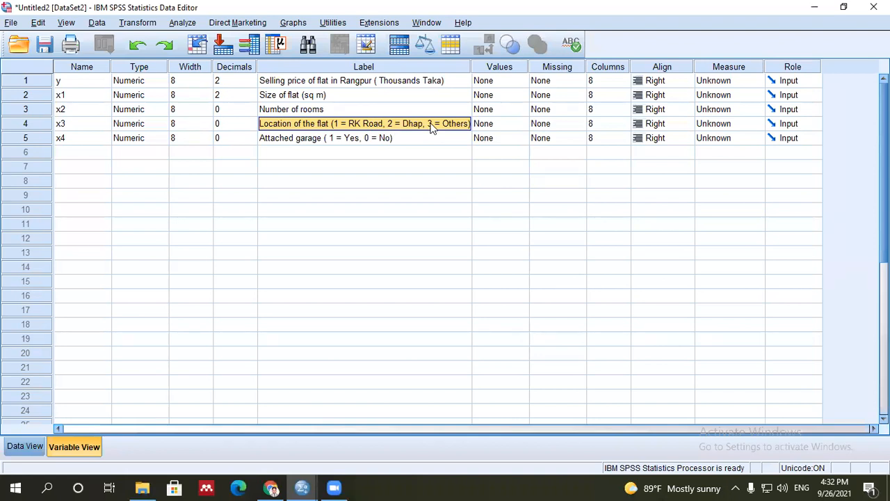
{"action": "left_click", "coordinate": [350, 150]}
{"action": "left_click", "coordinate": [334, 125]}
{"action": "left_click", "coordinate": [334, 137]}
{"action": "left_click", "coordinate": [307, 125]}
{"action": "left_click", "coordinate": [303, 140]}
{"action": "left_click", "coordinate": [309, 127]}
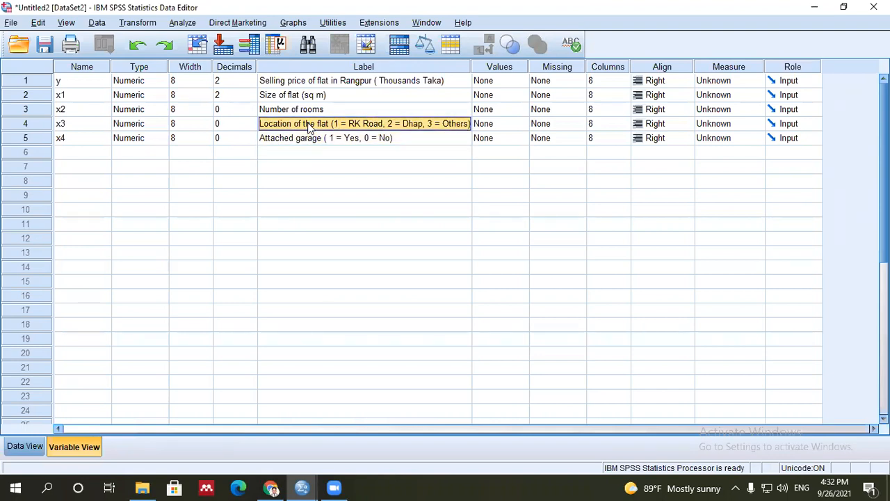
Define the value label 1 = RK Road for variable x3
{"action": "left_click", "coordinate": [492, 124]}
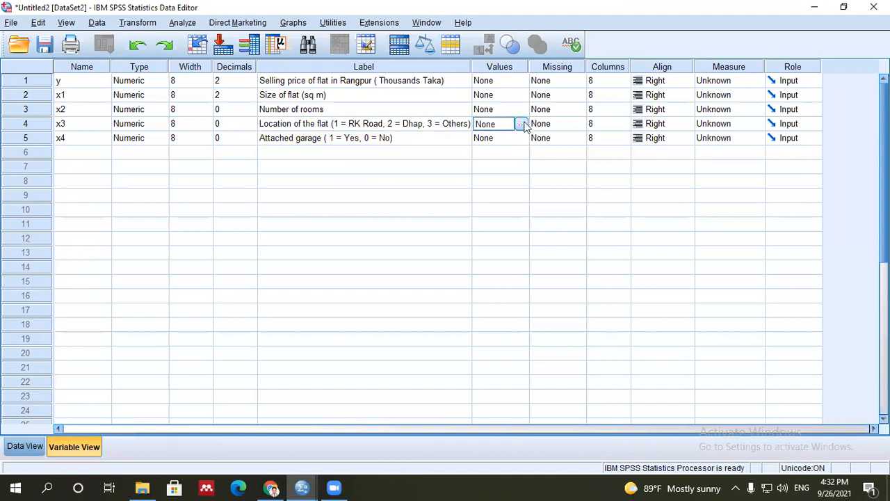
{"action": "left_click", "coordinate": [522, 124]}
{"action": "left_click_drag", "start_coordinate": [429, 153], "coordinate": [605, 149]}
{"action": "left_click", "coordinate": [540, 181]}
{"action": "left_click", "coordinate": [531, 197]}
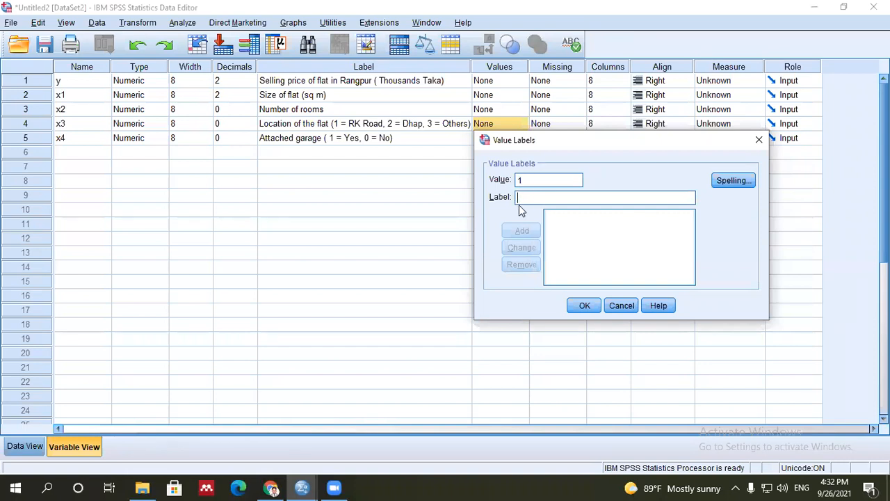
{"action": "type", "text": "r"}
{"action": "key", "text": "BackSpace"}
{"action": "type", "text": "RK Road"}
{"action": "left_click", "coordinate": [523, 231]}
Add the value labels 2 = Dhap and 3 = Others for x3 and apply the three definitions
{"action": "type", "text": "2"}
{"action": "type", "text": "Dhap"}
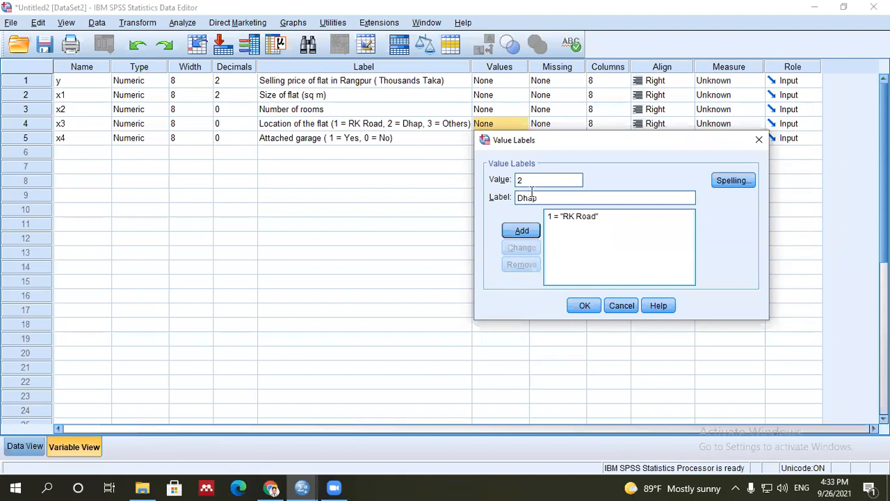
{"action": "left_click", "coordinate": [518, 231]}
{"action": "type", "text": "3"}
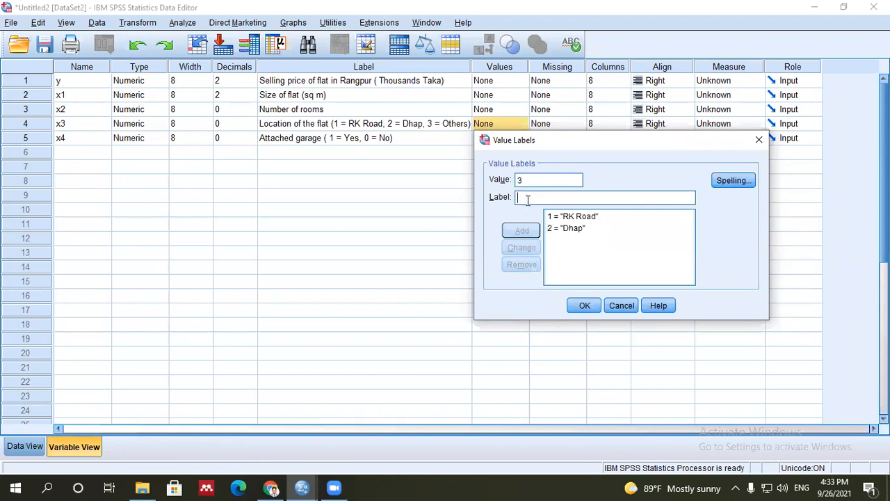
{"action": "type", "text": " = Others"}
{"action": "left_click", "coordinate": [523, 231]}
{"action": "left_click", "coordinate": [583, 306]}
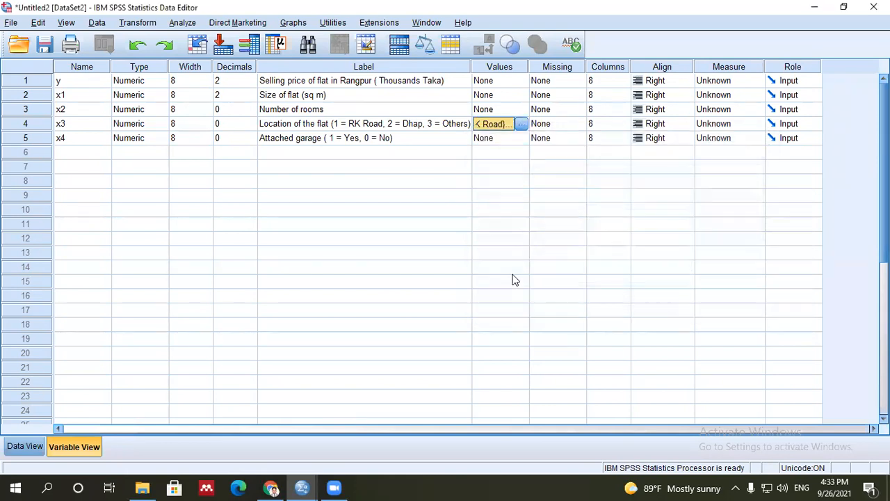
Check the x3 and x4 codes entered for the cases in the data
{"action": "double_click", "coordinate": [29, 124]}
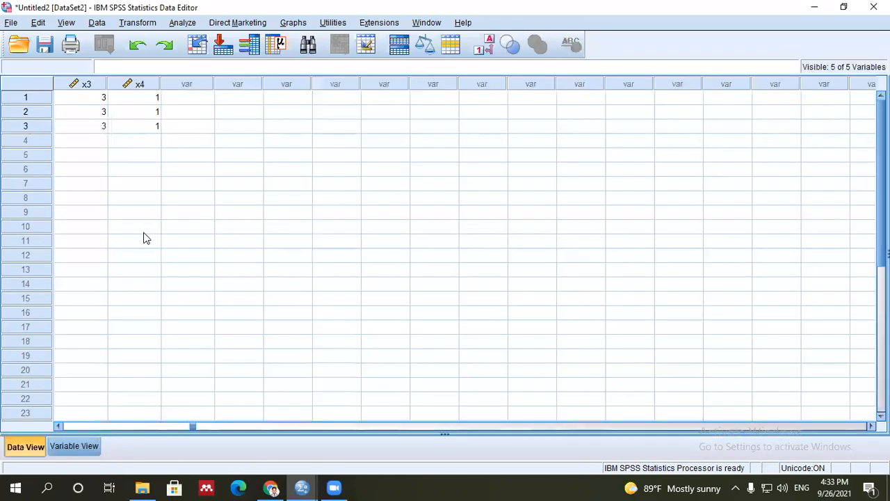
{"action": "left_click", "coordinate": [99, 96]}
{"action": "left_click", "coordinate": [100, 114]}
{"action": "left_click", "coordinate": [100, 125]}
{"action": "left_click", "coordinate": [141, 98]}
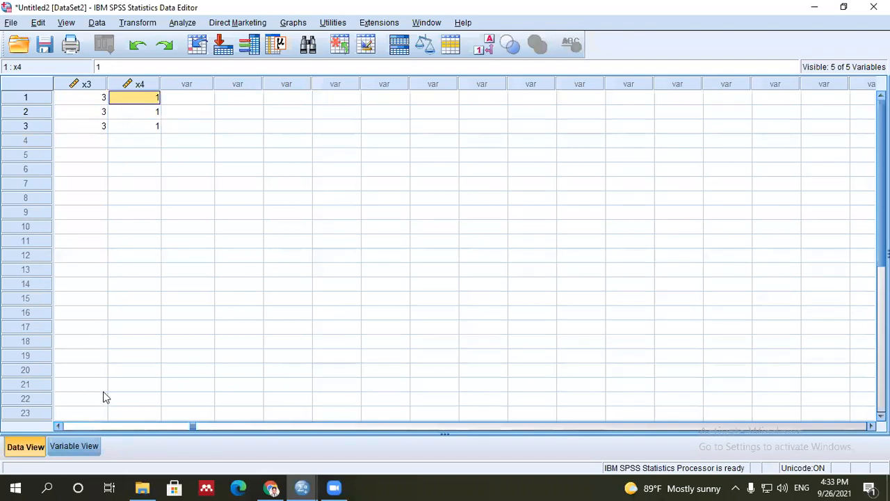
Return to the variable definitions and review the value labels defined for x3
{"action": "left_click", "coordinate": [85, 446]}
{"action": "left_click", "coordinate": [523, 124]}
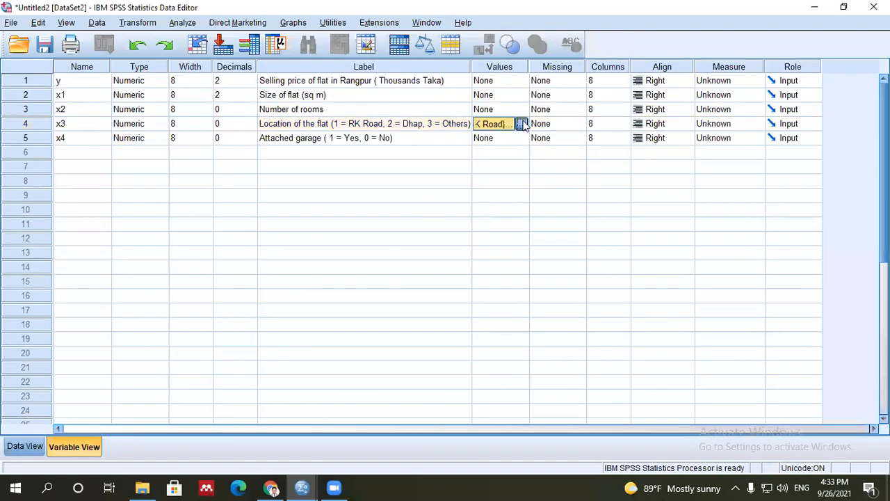
{"action": "left_click", "coordinate": [523, 124]}
{"action": "left_click", "coordinate": [580, 149]}
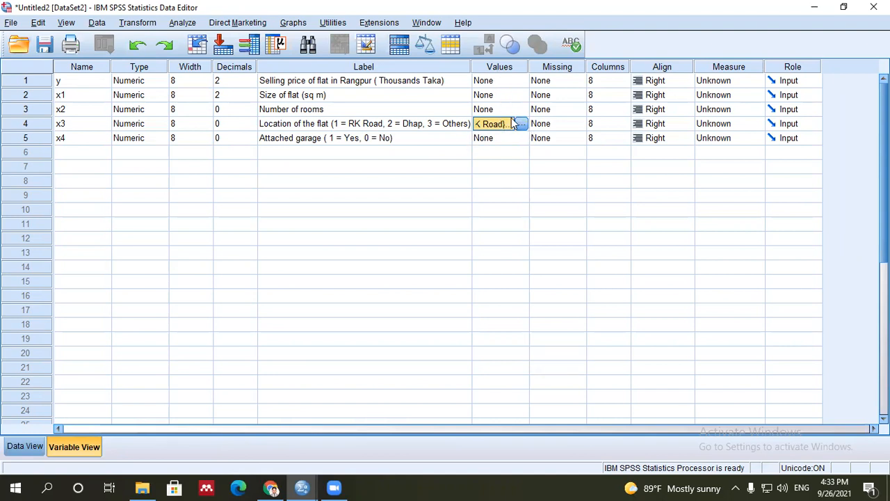
Define the value label 1 = Yes for variable x4, the attached garage
{"action": "left_click", "coordinate": [341, 139]}
{"action": "left_click", "coordinate": [496, 141]}
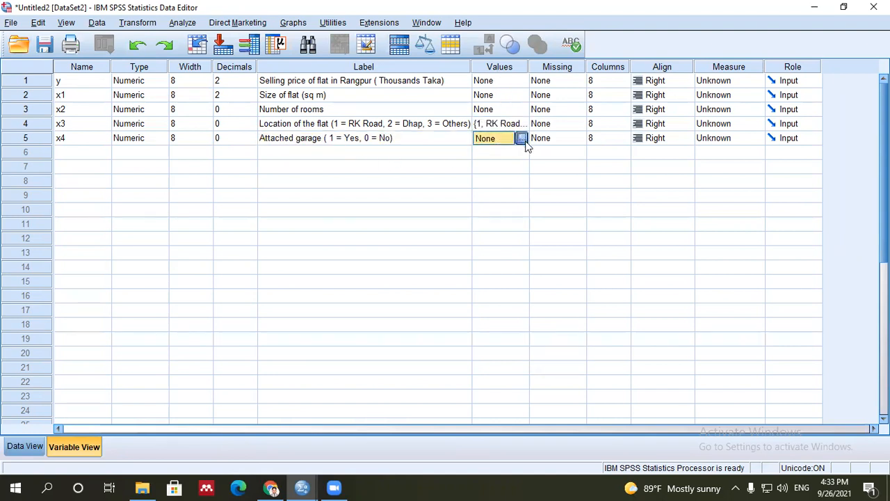
{"action": "left_click", "coordinate": [527, 139]}
{"action": "left_click_drag", "start_coordinate": [413, 155], "coordinate": [487, 180]}
{"action": "type", "text": "1"}
{"action": "left_click", "coordinate": [457, 231]}
{"action": "type", "text": "Yes"}
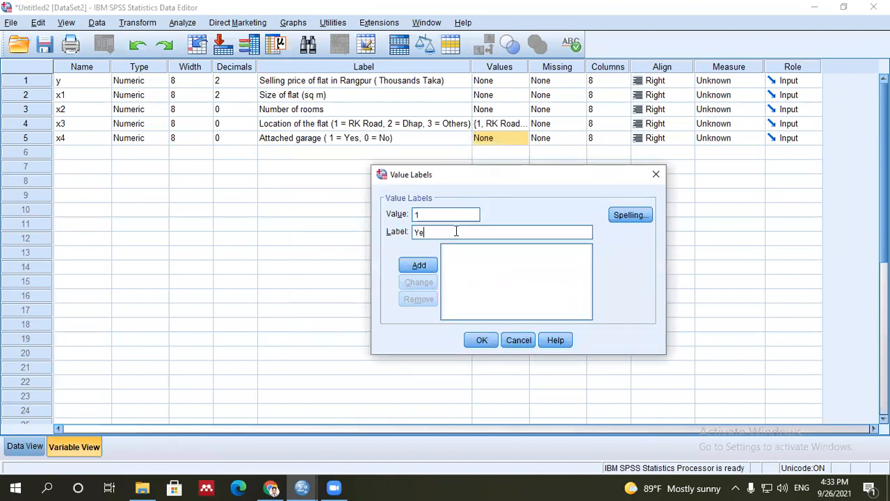
{"action": "left_click", "coordinate": [419, 265]}
Add the value label 0 = No for x4 and apply its value labels
{"action": "left_click", "coordinate": [439, 236]}
{"action": "type", "text": "N"}
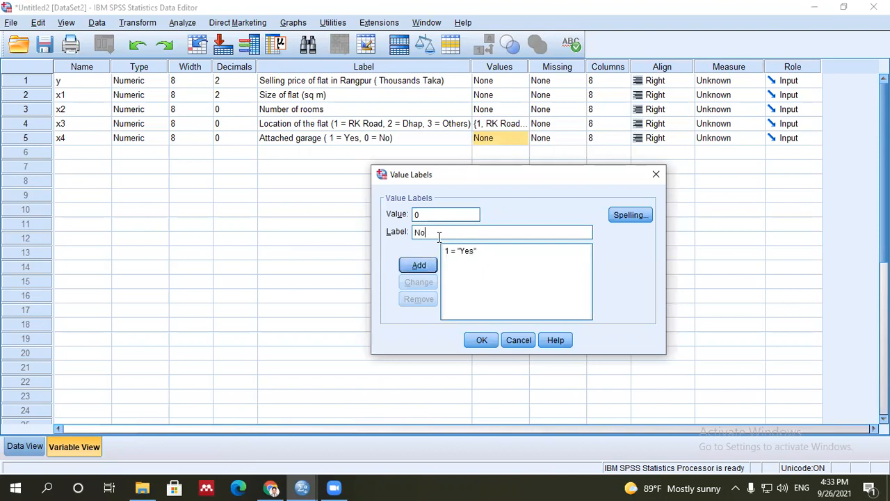
{"action": "type", "text": "o"}
{"action": "left_click", "coordinate": [421, 265]}
{"action": "left_click", "coordinate": [482, 340]}
{"action": "left_click", "coordinate": [458, 354]}
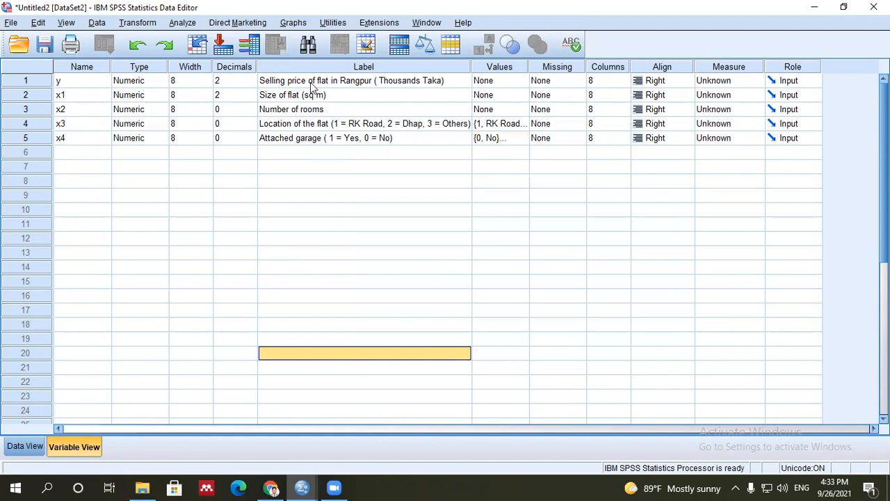
Inspect the Values attribute of y, x1 and x2, opening the empty value label definitions of y without adding any
{"action": "left_click", "coordinate": [485, 83]}
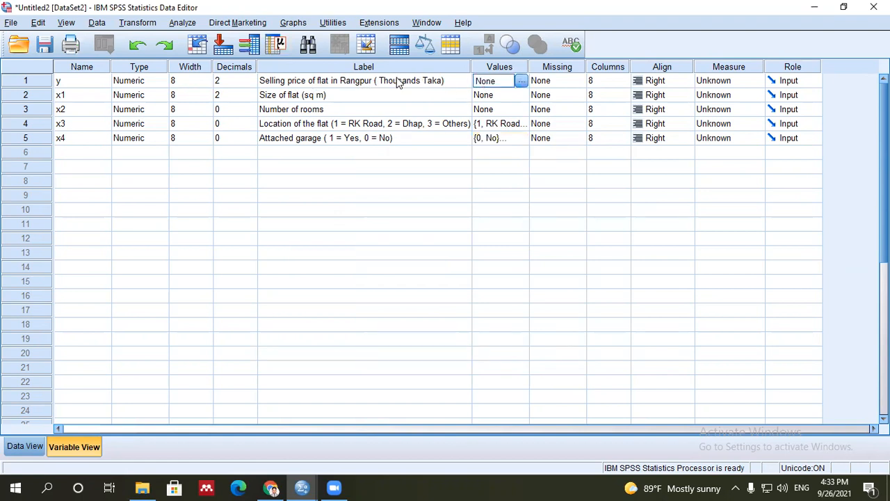
{"action": "left_click", "coordinate": [522, 81]}
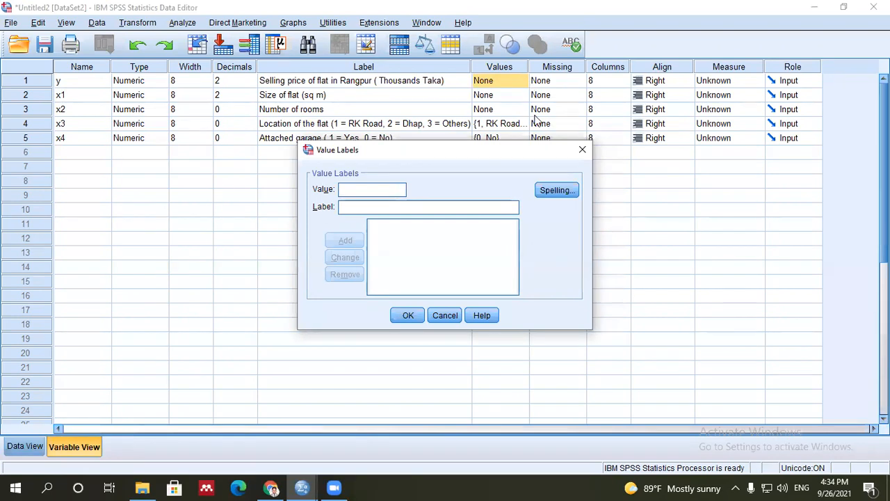
{"action": "left_click", "coordinate": [583, 150]}
{"action": "left_click", "coordinate": [41, 97]}
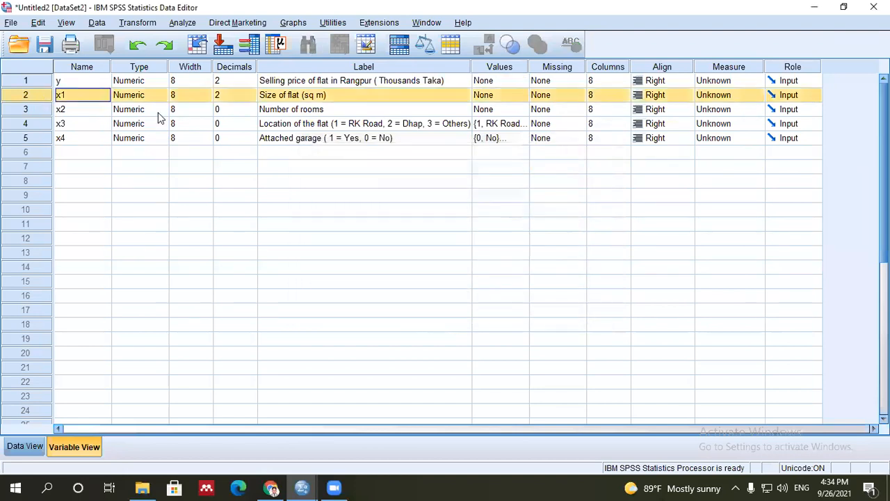
{"action": "left_click", "coordinate": [487, 94]}
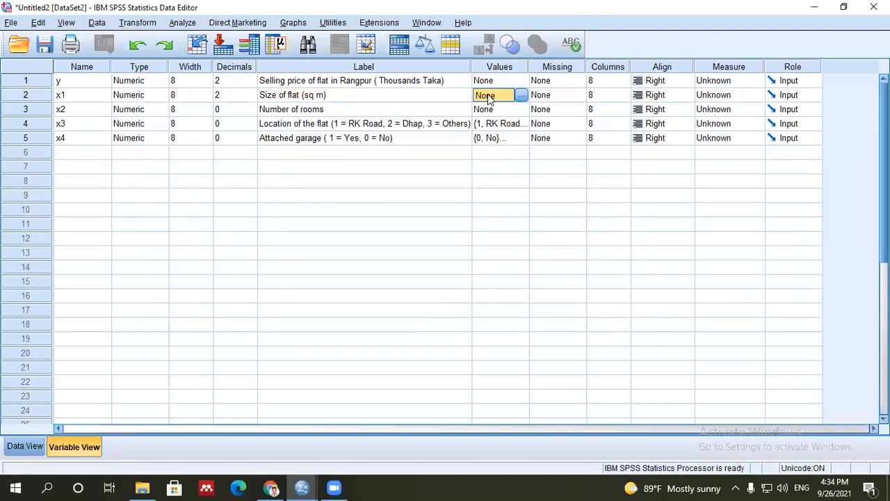
{"action": "left_click", "coordinate": [311, 110]}
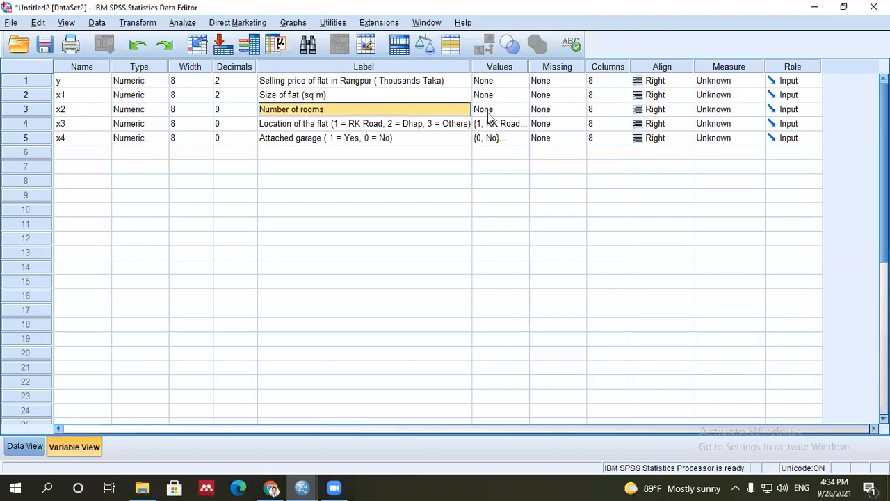
{"action": "left_click", "coordinate": [389, 181]}
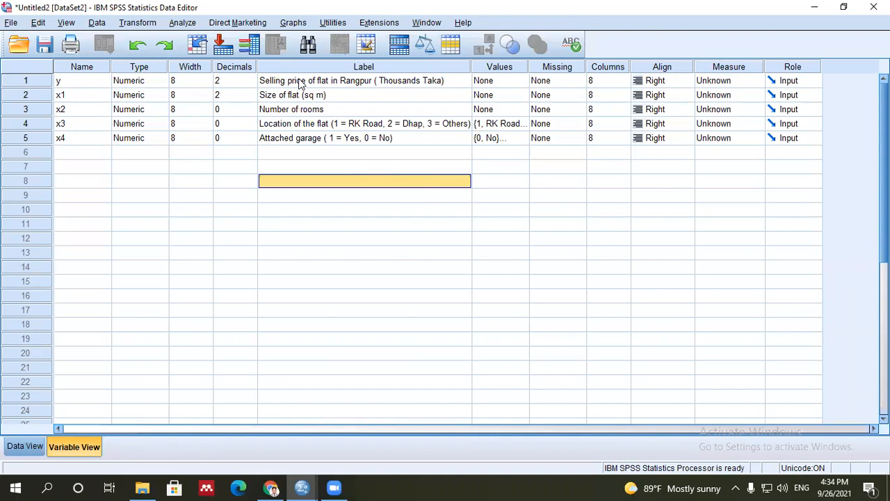
Compare the labels of the quantitative variables y, x1 and x2 with those of the categorical variables x3 and x4
{"action": "left_click", "coordinate": [300, 84]}
{"action": "left_click", "coordinate": [299, 95]}
{"action": "left_click", "coordinate": [295, 109]}
{"action": "left_click", "coordinate": [292, 95]}
{"action": "left_click", "coordinate": [291, 82]}
{"action": "left_click", "coordinate": [290, 97]}
{"action": "left_click", "coordinate": [292, 109]}
{"action": "left_click", "coordinate": [290, 96]}
{"action": "left_click", "coordinate": [289, 85]}
{"action": "left_click", "coordinate": [290, 109]}
{"action": "left_click", "coordinate": [295, 125]}
{"action": "left_click", "coordinate": [301, 141]}
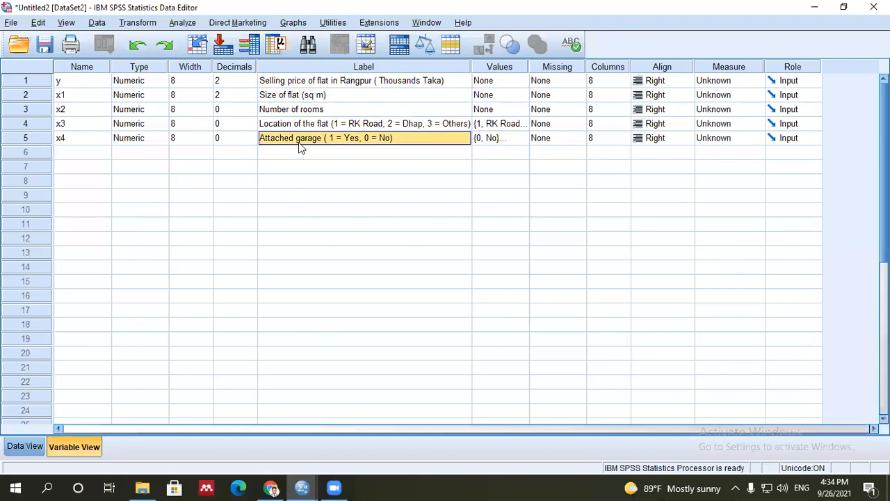
Examine the label of x2 and the coded labels of the categorical variables x3 and x4
{"action": "left_click", "coordinate": [298, 110]}
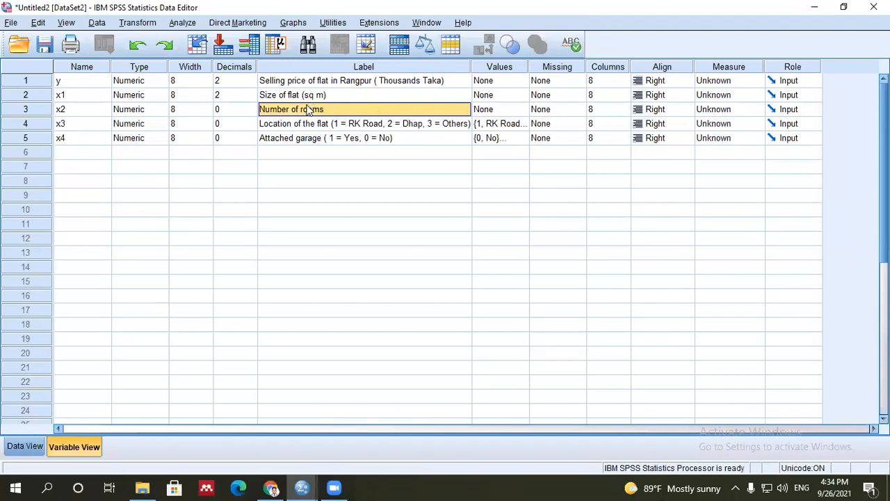
{"action": "left_click", "coordinate": [311, 167]}
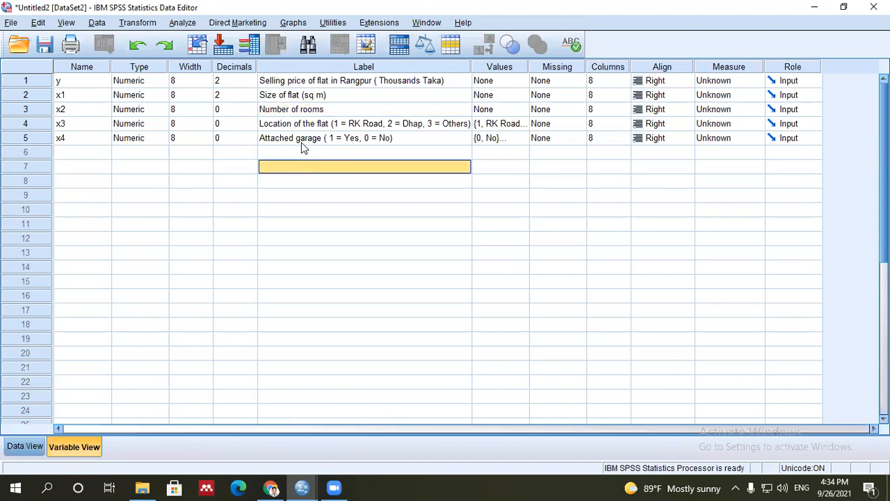
{"action": "left_click", "coordinate": [297, 123]}
{"action": "left_click", "coordinate": [292, 137]}
{"action": "left_click", "coordinate": [328, 168]}
{"action": "left_click", "coordinate": [309, 124]}
{"action": "left_click", "coordinate": [308, 136]}
{"action": "left_click_drag", "start_coordinate": [307, 124], "coordinate": [307, 133]}
{"action": "left_click", "coordinate": [344, 183]}
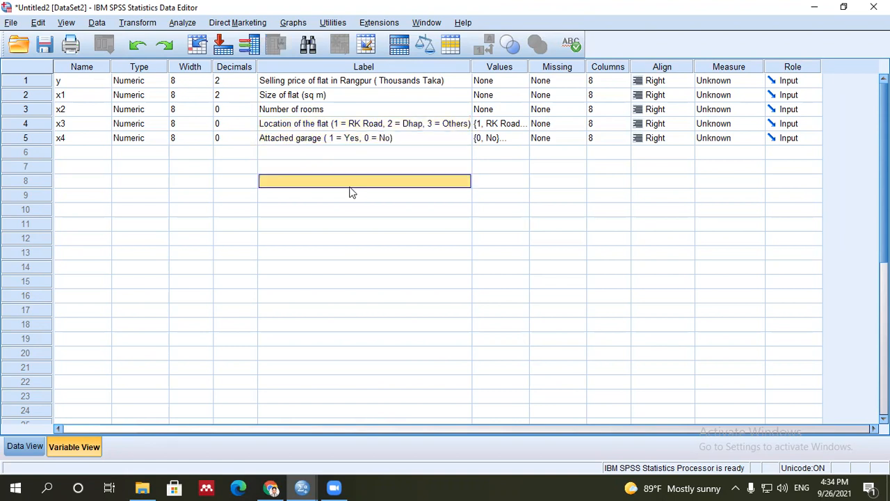
Review the Name, Type, Decimals, Label, Values and Align attributes, and glance at the data before returning to the variable definitions
{"action": "left_click", "coordinate": [77, 67]}
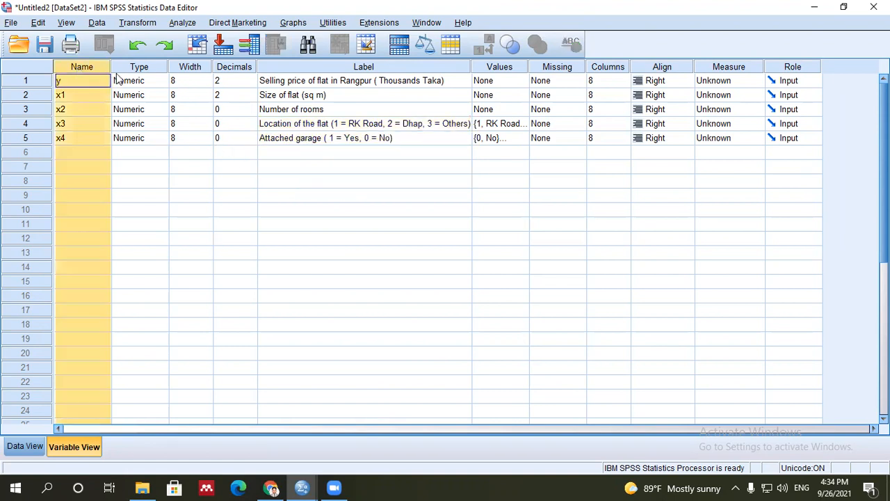
{"action": "left_click", "coordinate": [139, 67]}
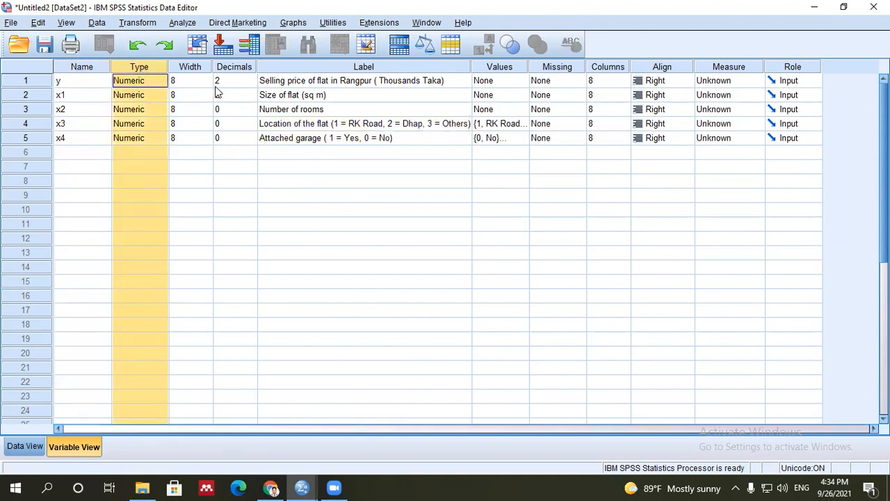
{"action": "left_click", "coordinate": [227, 67]}
{"action": "left_click", "coordinate": [364, 67]}
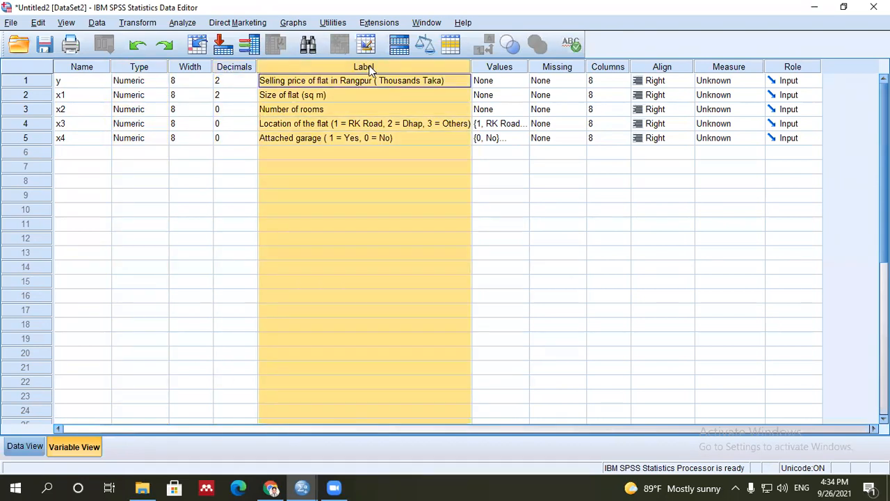
{"action": "left_click", "coordinate": [507, 67]}
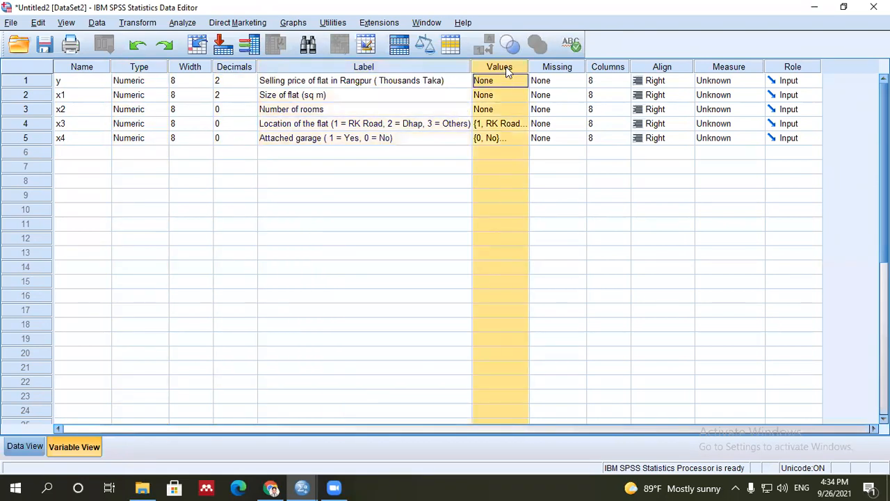
{"action": "left_click", "coordinate": [662, 65]}
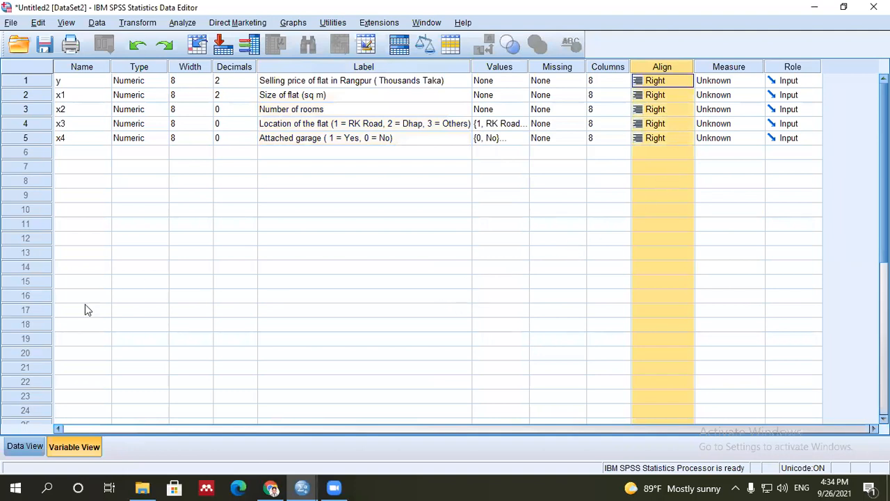
{"action": "left_click", "coordinate": [28, 446]}
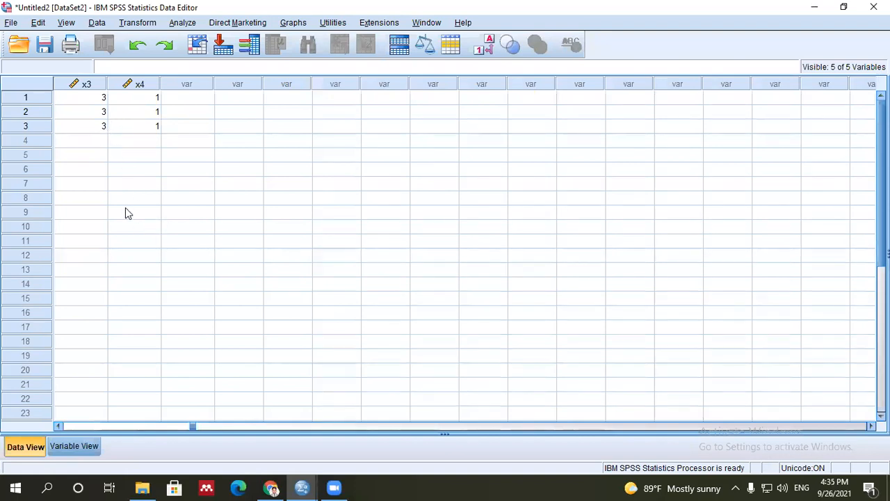
{"action": "left_click", "coordinate": [77, 440]}
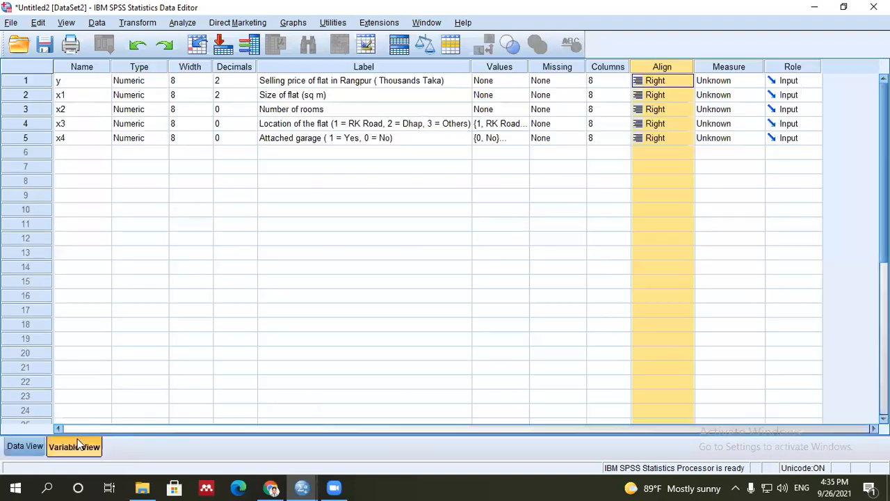
Set the alignment of the variables y and x1 to Center
{"action": "left_click", "coordinate": [663, 84]}
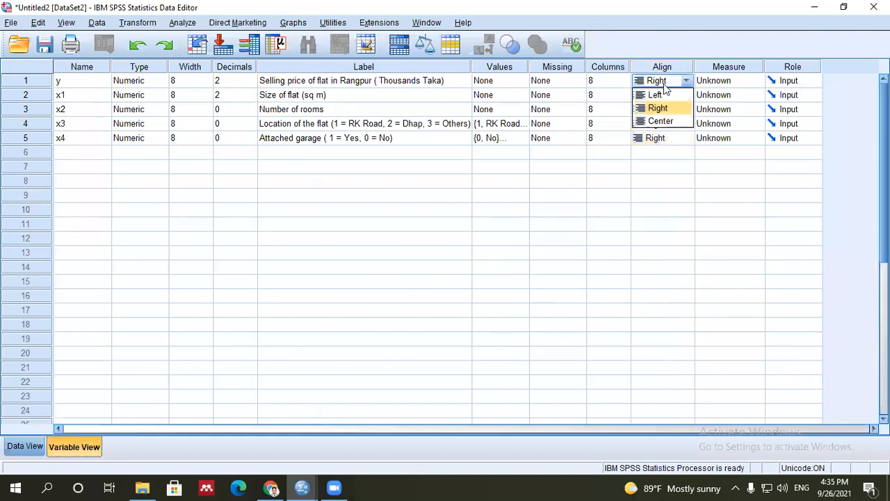
{"action": "left_click", "coordinate": [661, 121]}
{"action": "left_click", "coordinate": [662, 97]}
{"action": "left_click", "coordinate": [664, 111]}
{"action": "left_click", "coordinate": [665, 98]}
{"action": "left_click", "coordinate": [685, 95]}
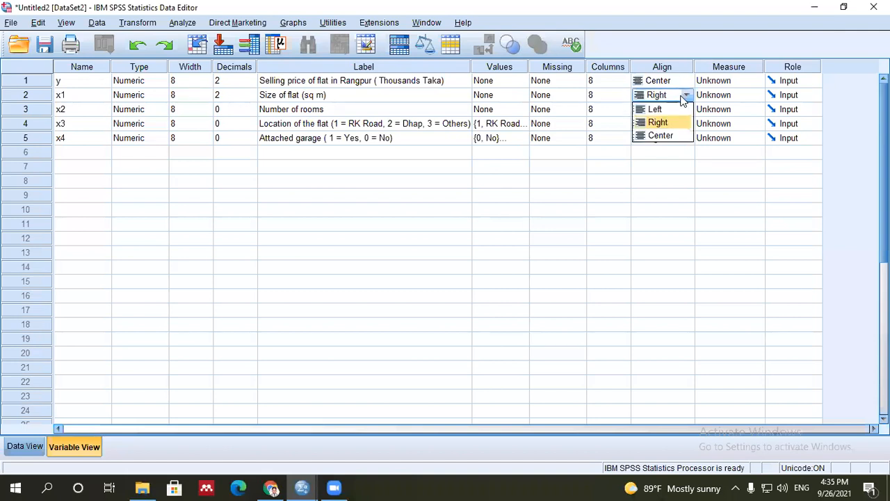
{"action": "left_click", "coordinate": [659, 135]}
Set the alignment of the variables x2, x3 and x4 to Center
{"action": "left_click", "coordinate": [665, 112]}
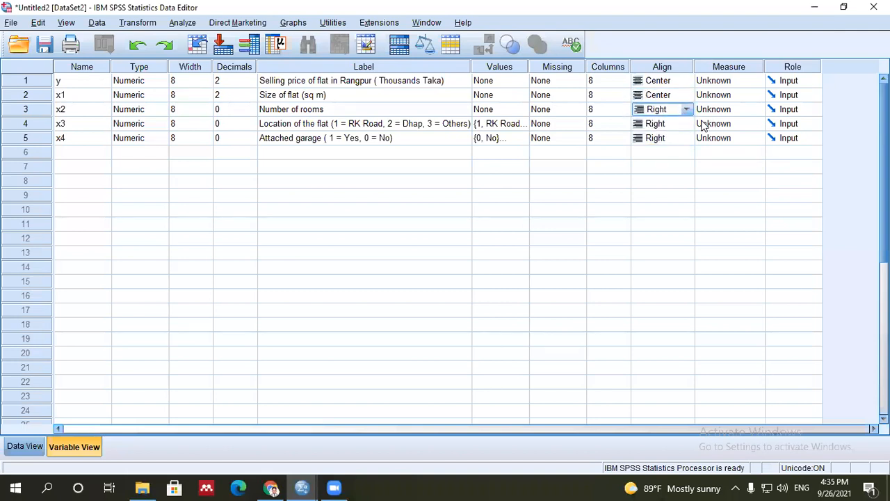
{"action": "left_click", "coordinate": [686, 110]}
{"action": "left_click", "coordinate": [670, 137]}
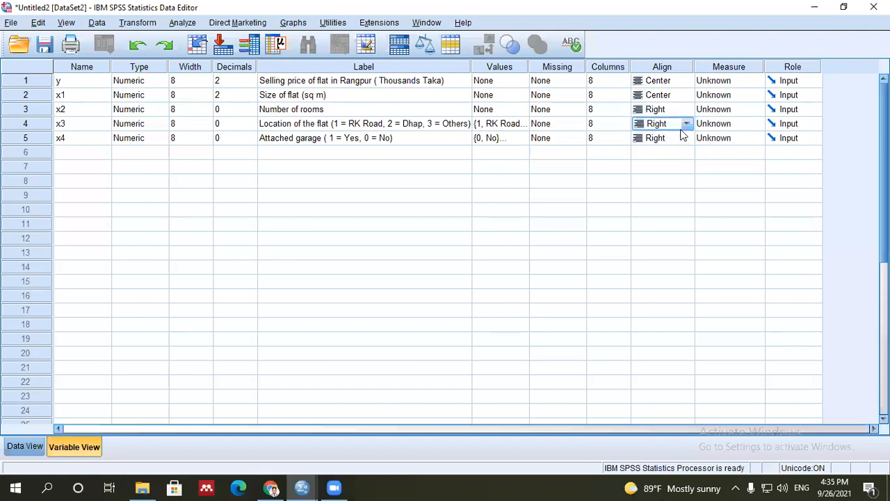
{"action": "left_click", "coordinate": [687, 111]}
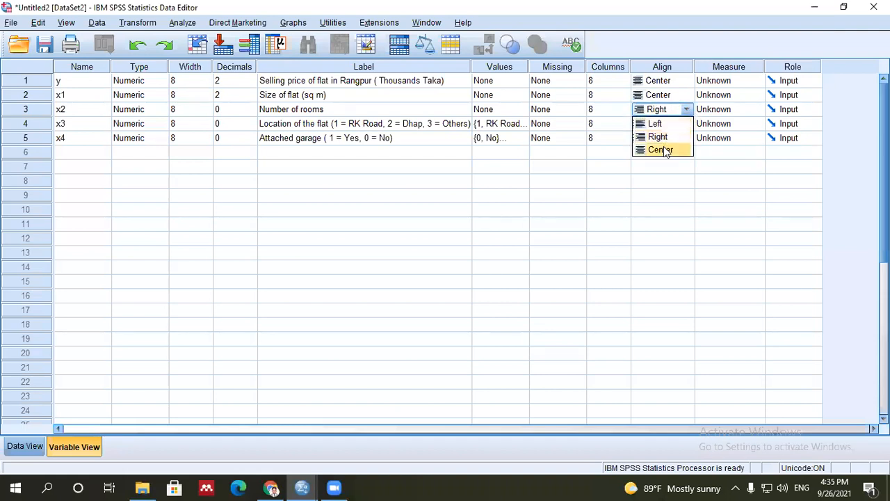
{"action": "left_click", "coordinate": [665, 150]}
{"action": "left_click", "coordinate": [686, 124]}
{"action": "left_click", "coordinate": [686, 124]}
{"action": "left_click", "coordinate": [662, 164]}
{"action": "left_click", "coordinate": [673, 139]}
{"action": "left_click", "coordinate": [686, 138]}
{"action": "left_click", "coordinate": [665, 177]}
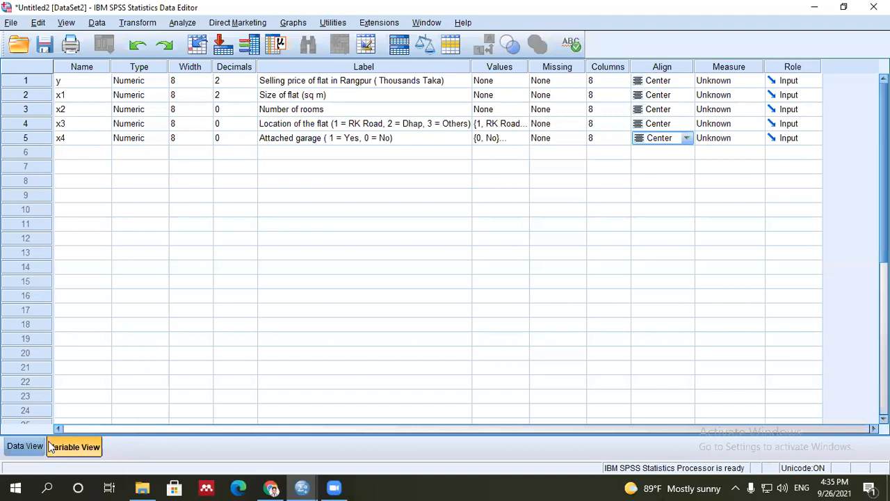
Check the alignment of the y and x1 to x4 columns in the data, then return to the variable definitions
{"action": "left_click", "coordinate": [26, 446]}
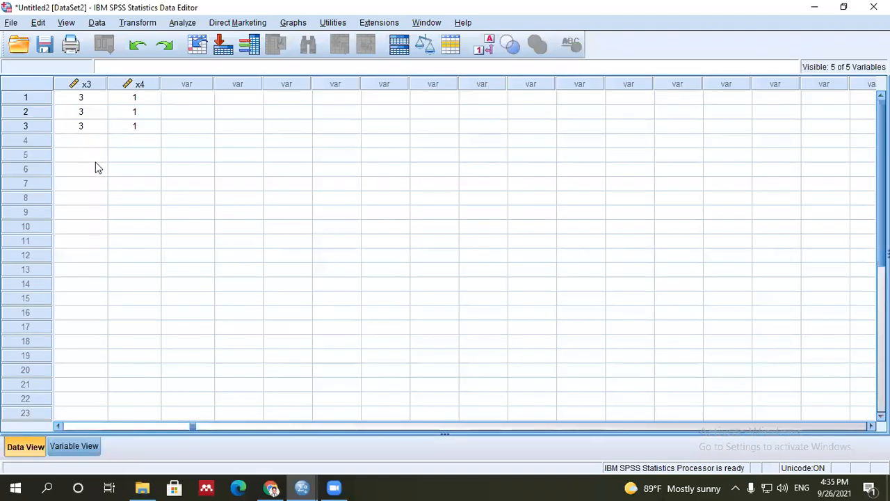
{"action": "left_click", "coordinate": [60, 427]}
{"action": "left_click", "coordinate": [149, 86]}
{"action": "left_click", "coordinate": [194, 86]}
{"action": "left_click", "coordinate": [241, 85]}
{"action": "left_click", "coordinate": [292, 85]}
{"action": "left_click", "coordinate": [84, 85]}
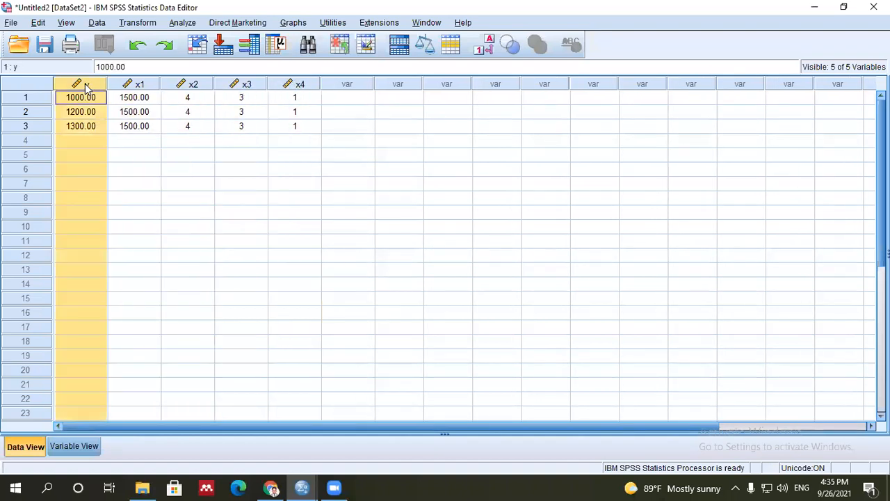
{"action": "left_click", "coordinate": [74, 446]}
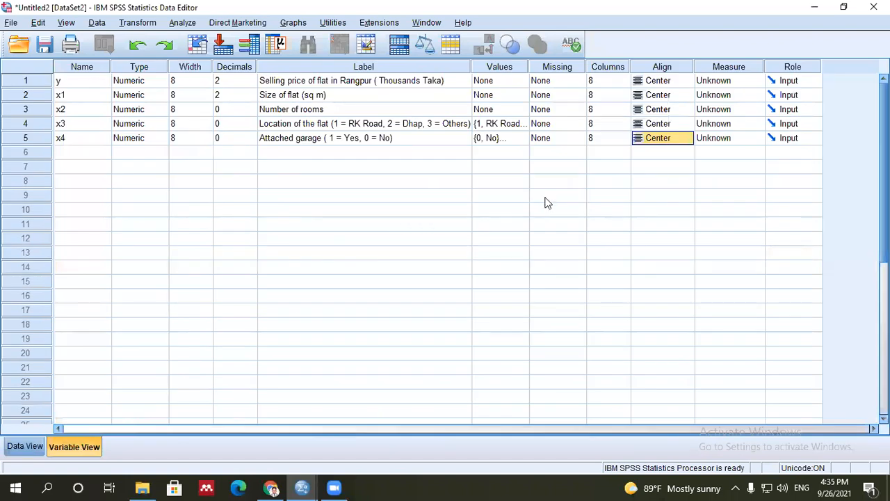
Review the Name, Type, Decimals, Label, Values and Align attributes of the variables
{"action": "left_click", "coordinate": [73, 68]}
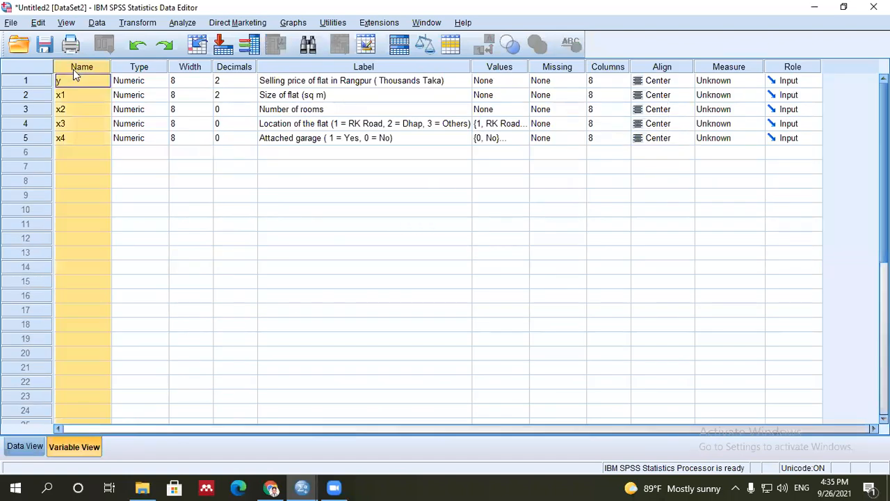
{"action": "left_click", "coordinate": [139, 66]}
{"action": "left_click", "coordinate": [234, 67]}
{"action": "left_click", "coordinate": [348, 67]}
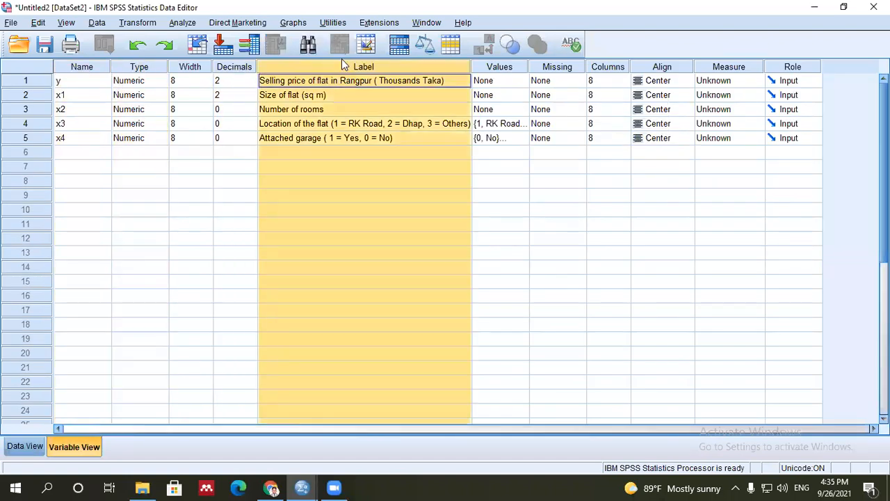
{"action": "left_click", "coordinate": [511, 67]}
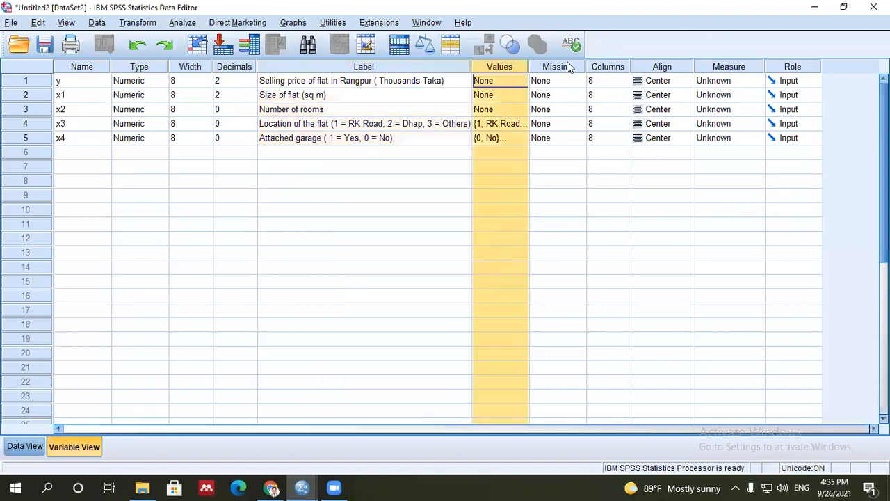
{"action": "left_click", "coordinate": [663, 67]}
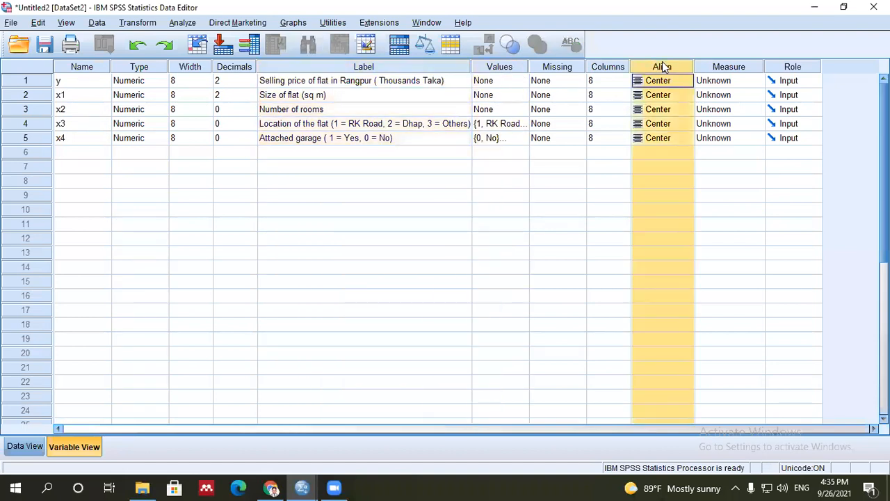
Open the missing value settings of y without changing them, and check the data for empty entries before returning to the variable definitions
{"action": "left_click", "coordinate": [563, 82]}
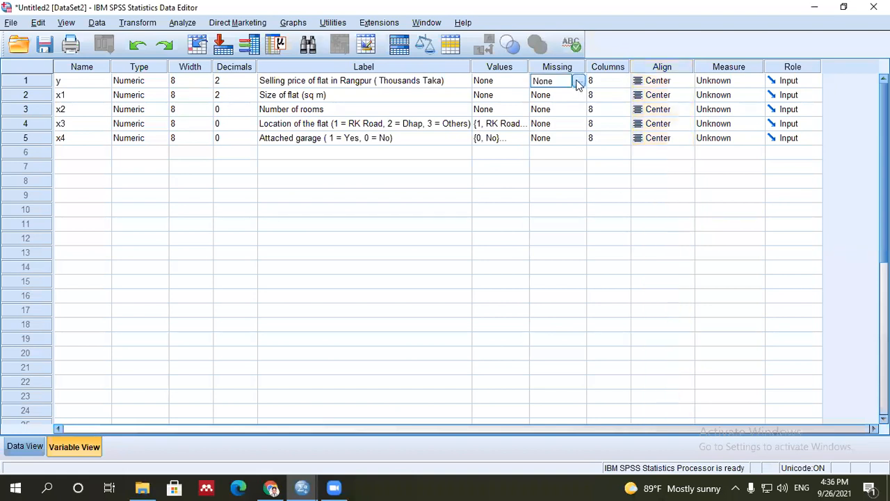
{"action": "left_click", "coordinate": [578, 81]}
{"action": "left_click", "coordinate": [535, 169]}
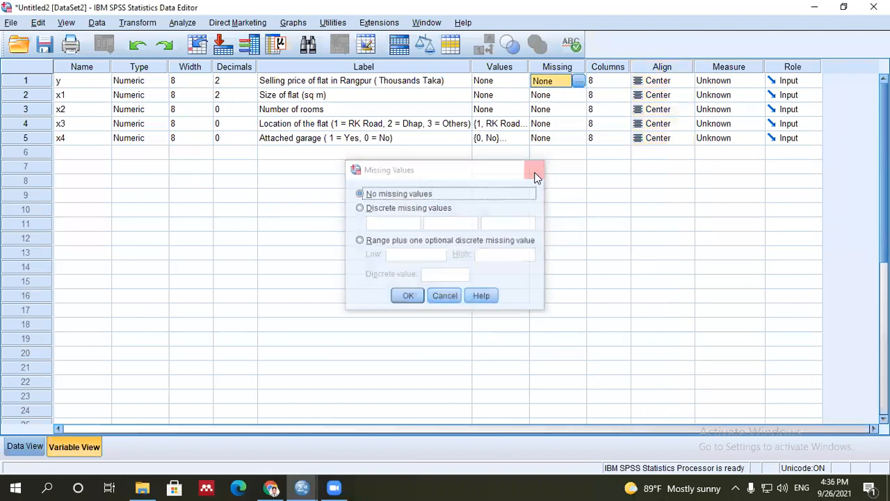
{"action": "left_click", "coordinate": [27, 452]}
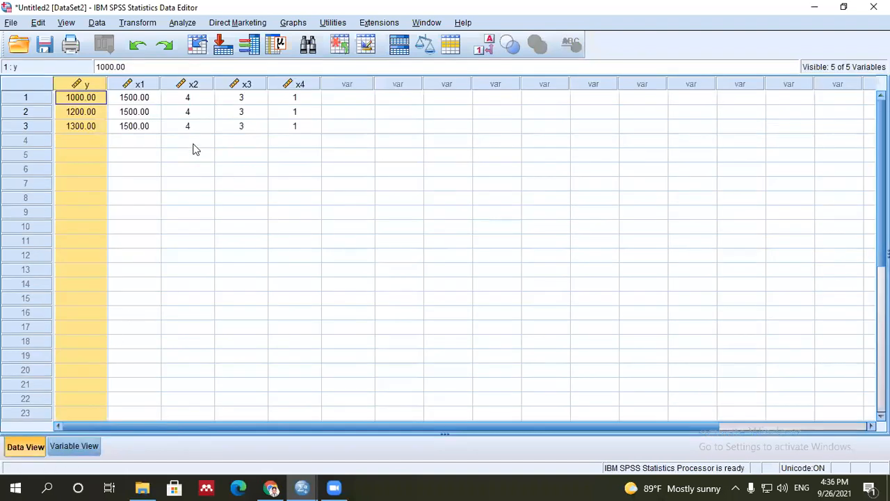
{"action": "left_click", "coordinate": [183, 113]}
{"action": "left_click", "coordinate": [231, 114]}
{"action": "left_click", "coordinate": [261, 141]}
{"action": "left_click", "coordinate": [72, 446]}
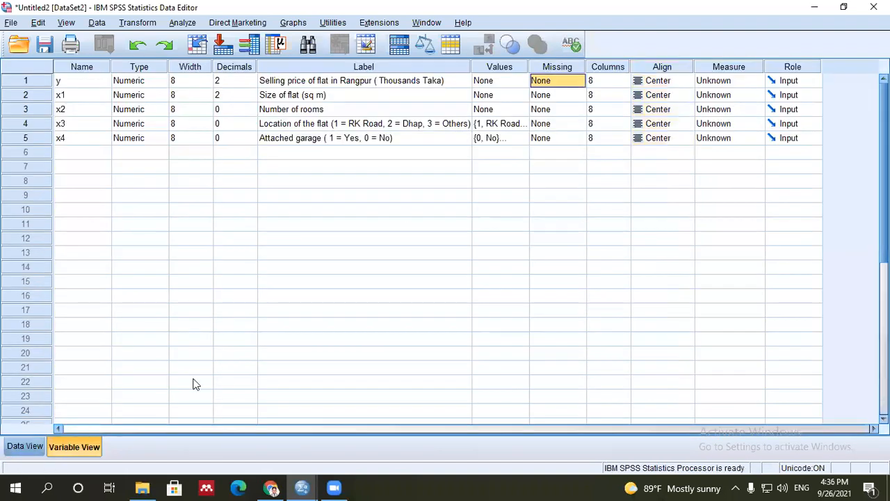
Examine the Missing attribute of the variables y to x4
{"action": "left_click", "coordinate": [543, 137]}
{"action": "left_click", "coordinate": [560, 153]}
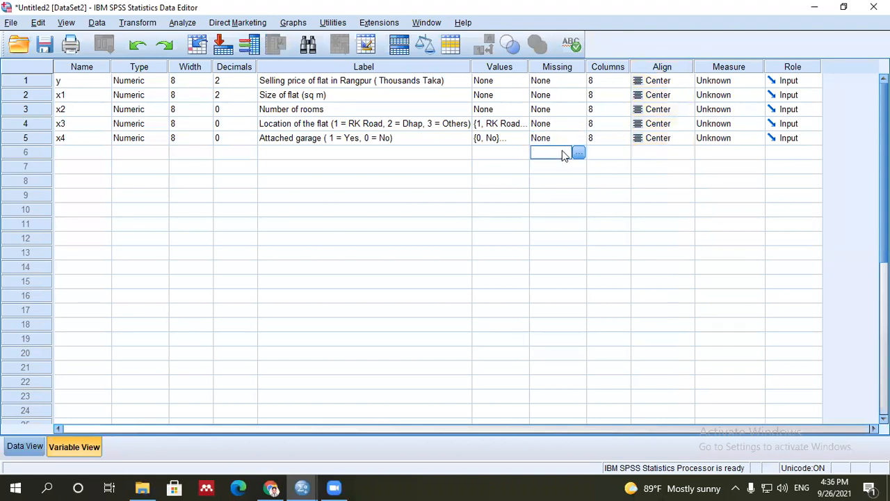
{"action": "left_click", "coordinate": [562, 181]}
{"action": "left_click", "coordinate": [548, 82]}
{"action": "left_click", "coordinate": [550, 153]}
{"action": "left_click", "coordinate": [533, 211]}
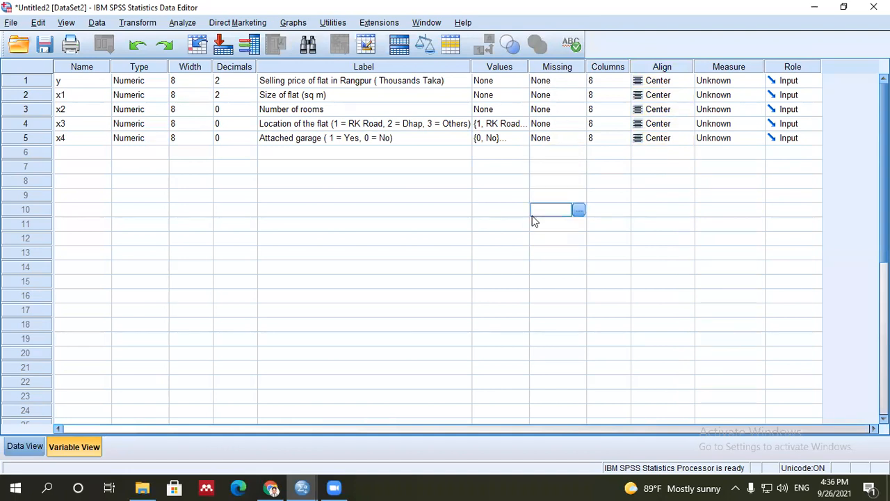
{"action": "left_click", "coordinate": [550, 95]}
{"action": "left_click", "coordinate": [550, 123]}
{"action": "left_click", "coordinate": [550, 138]}
{"action": "left_click", "coordinate": [553, 81]}
{"action": "left_click", "coordinate": [558, 143]}
{"action": "left_click", "coordinate": [548, 170]}
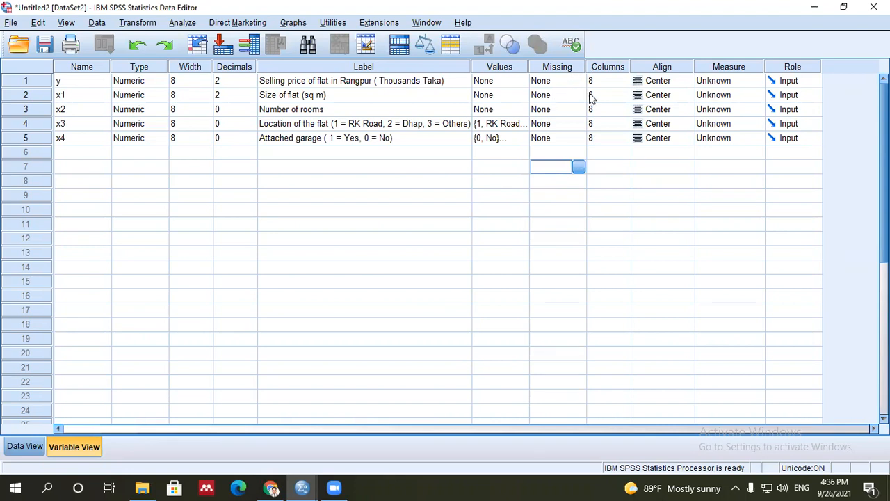
Examine the Columns attribute and compare it with the variable columns in the data before returning to the variable definitions
{"action": "left_click", "coordinate": [608, 68]}
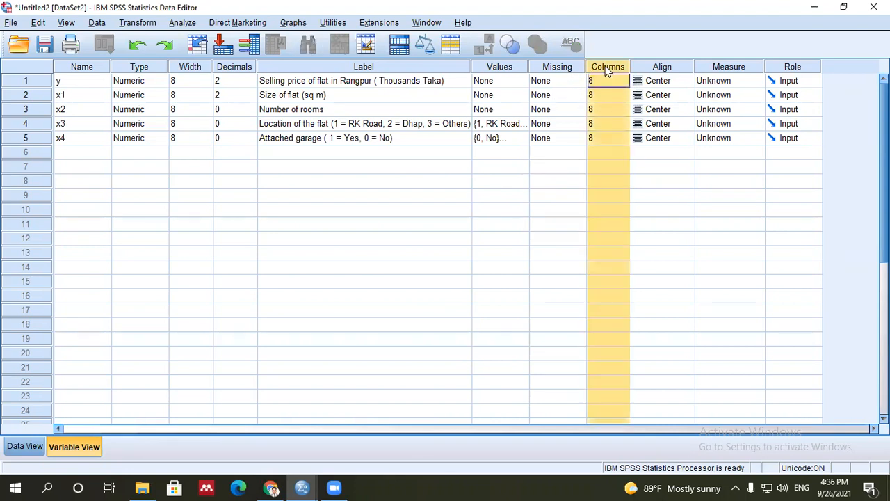
{"action": "left_click", "coordinate": [599, 151]}
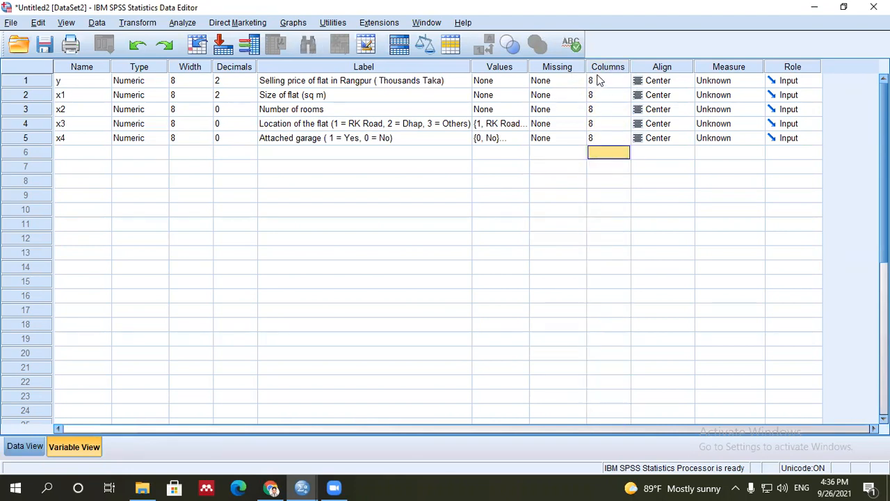
{"action": "left_click", "coordinate": [603, 68]}
{"action": "left_click", "coordinate": [25, 449]}
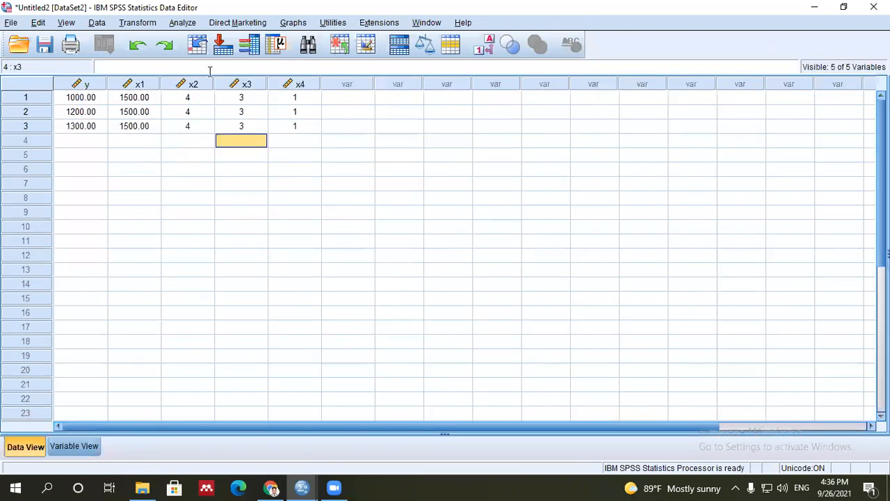
{"action": "left_click", "coordinate": [84, 450]}
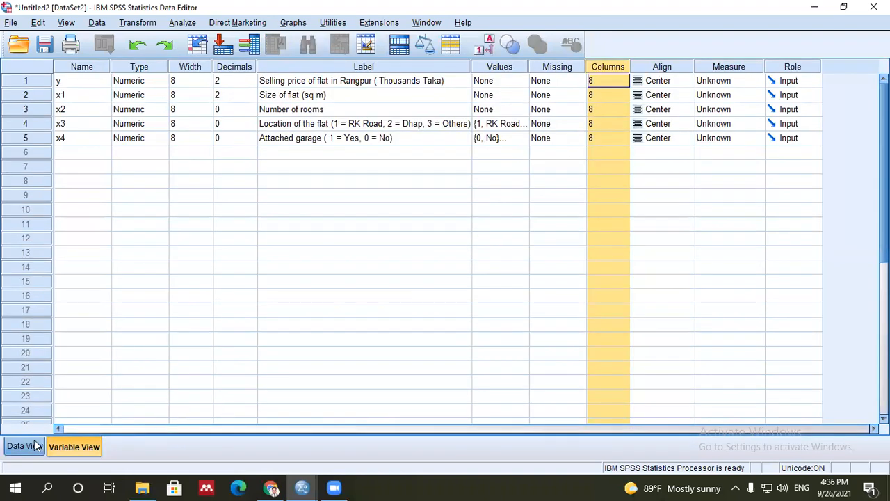
{"action": "left_click", "coordinate": [33, 447]}
{"action": "left_click_drag", "start_coordinate": [552, 426], "coordinate": [770, 416]}
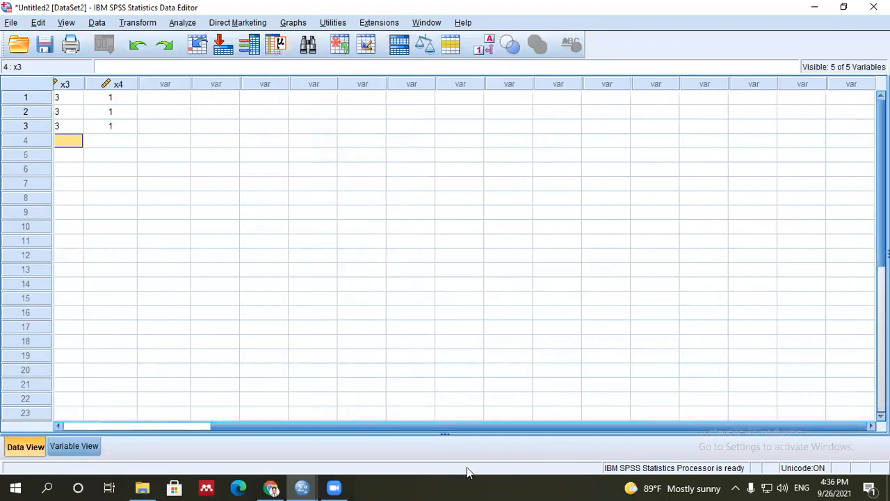
{"action": "left_click_drag", "start_coordinate": [174, 427], "coordinate": [54, 426]}
{"action": "left_click", "coordinate": [83, 446]}
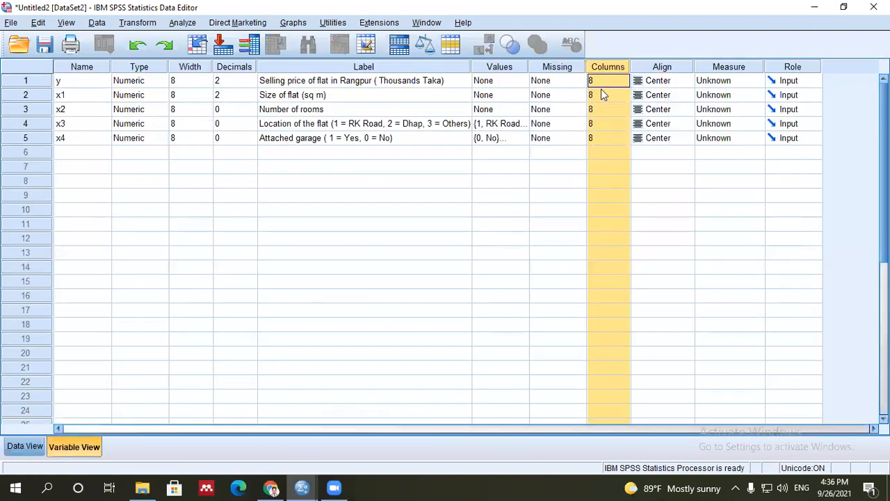
Examine the Missing attribute and the Width attribute of the variables, including y and x4
{"action": "left_click", "coordinate": [549, 67]}
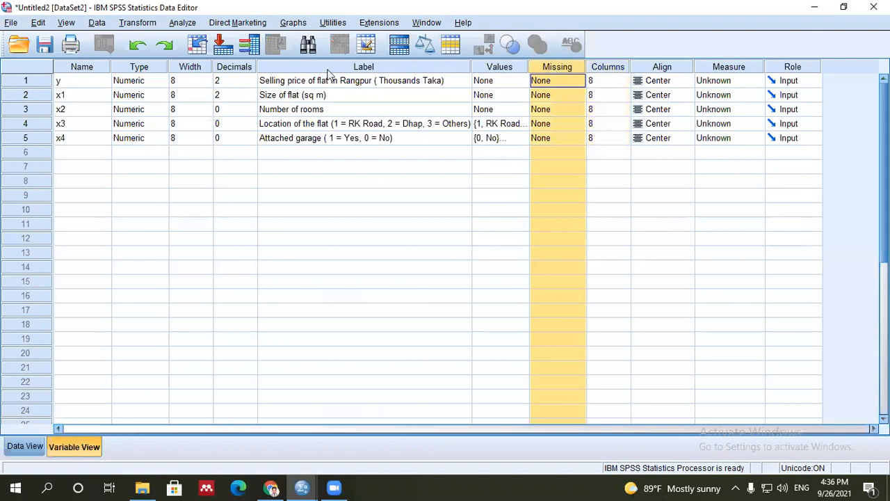
{"action": "left_click", "coordinate": [189, 68]}
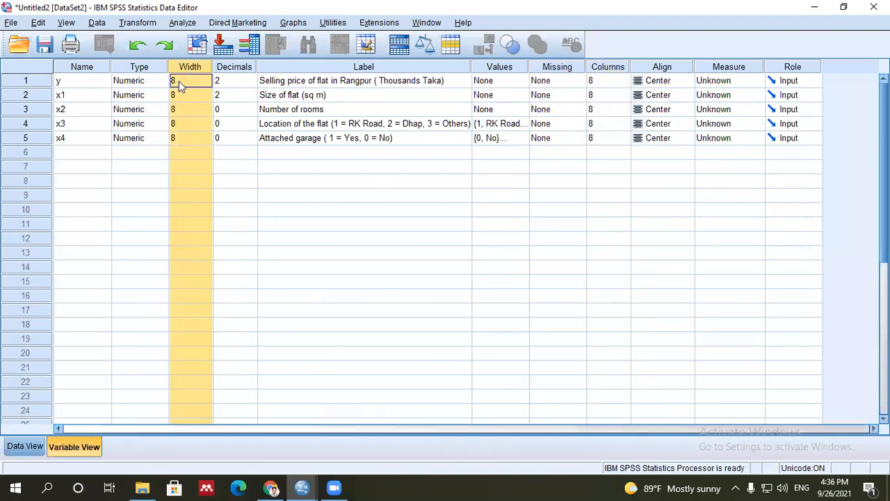
{"action": "left_click", "coordinate": [179, 81]}
{"action": "left_click", "coordinate": [187, 139]}
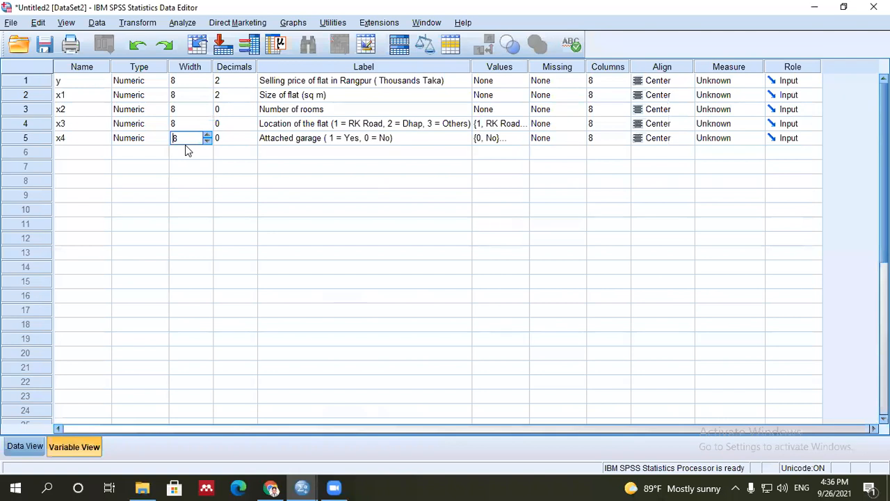
Try to clear the Width value of the variable y
{"action": "left_click", "coordinate": [173, 81]}
{"action": "mouse_move", "coordinate": [172, 81]}
{"action": "left_mouse_down"}
{"action": "mouse_move", "coordinate": [183, 80]}
{"action": "mouse_move", "coordinate": [160, 90]}
{"action": "left_mouse_up"}
{"action": "left_click", "coordinate": [183, 95]}
{"action": "left_click", "coordinate": [180, 81]}
{"action": "key", "text": "BackSpace"}
{"action": "left_click", "coordinate": [220, 298]}
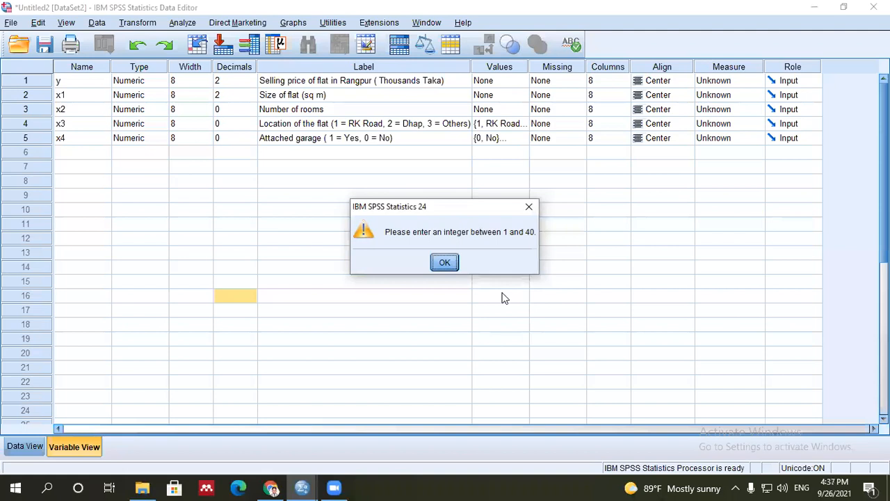
{"action": "left_click", "coordinate": [445, 262]}
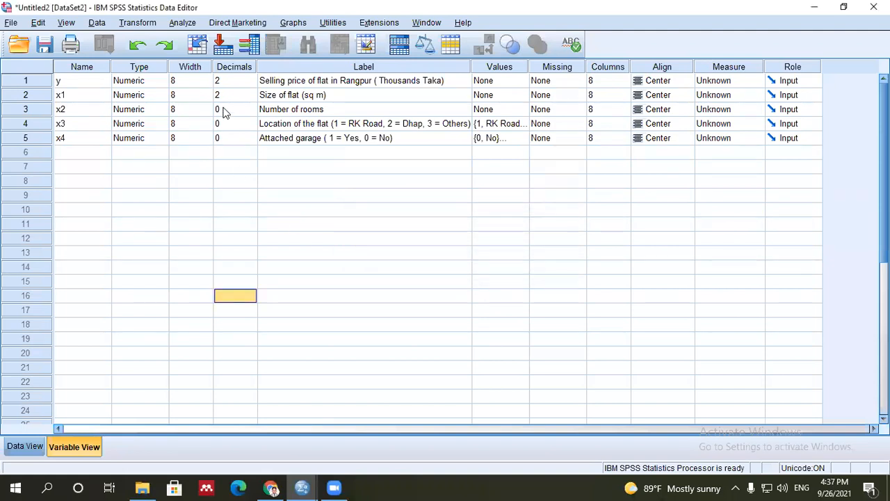
Try to set the Width of the variable y to 2
{"action": "left_click", "coordinate": [227, 82]}
{"action": "double_click", "coordinate": [174, 81]}
{"action": "type", "text": "2"}
{"action": "left_click", "coordinate": [295, 281]}
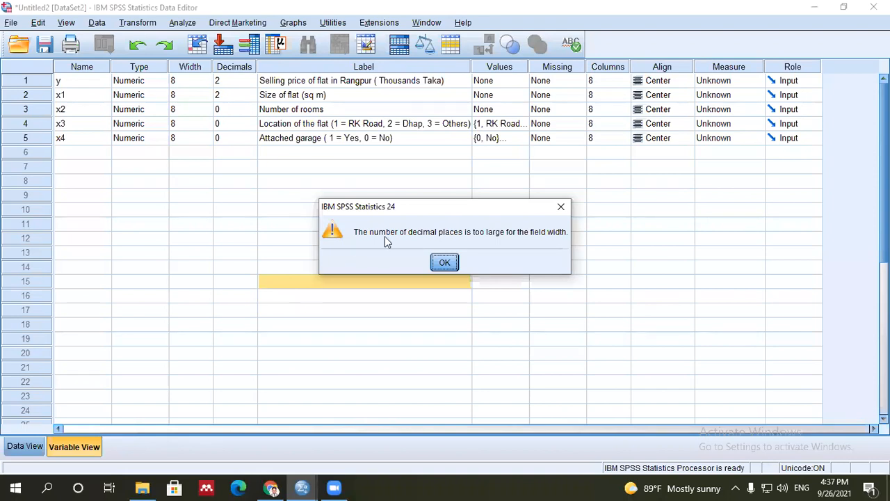
{"action": "left_click", "coordinate": [561, 206]}
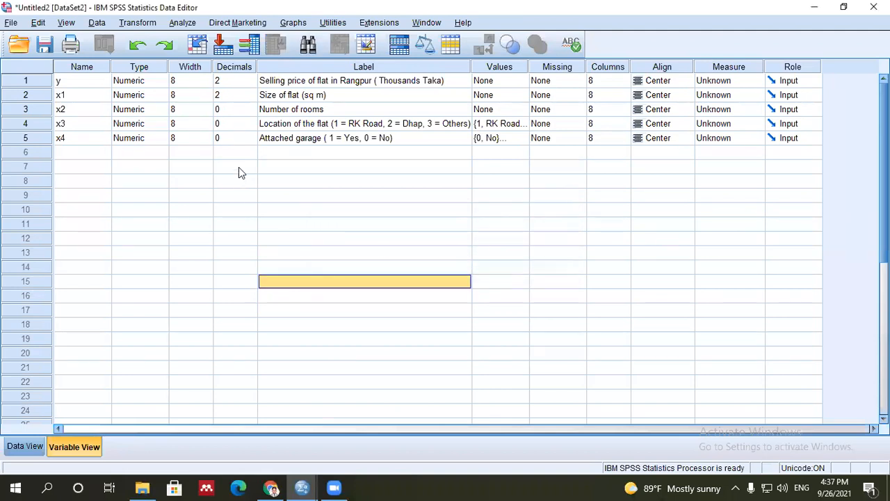
Compare the Width values of the variables y and x4
{"action": "left_click", "coordinate": [180, 80]}
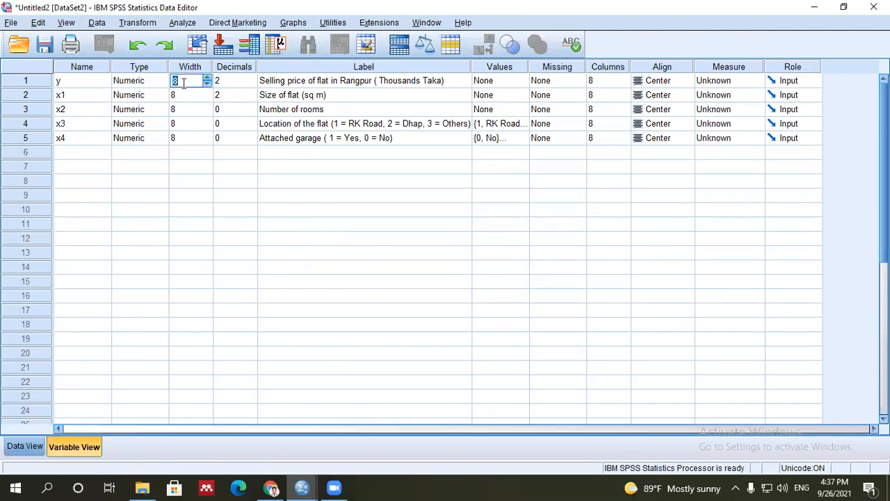
{"action": "left_click", "coordinate": [179, 138]}
{"action": "left_click", "coordinate": [181, 168]}
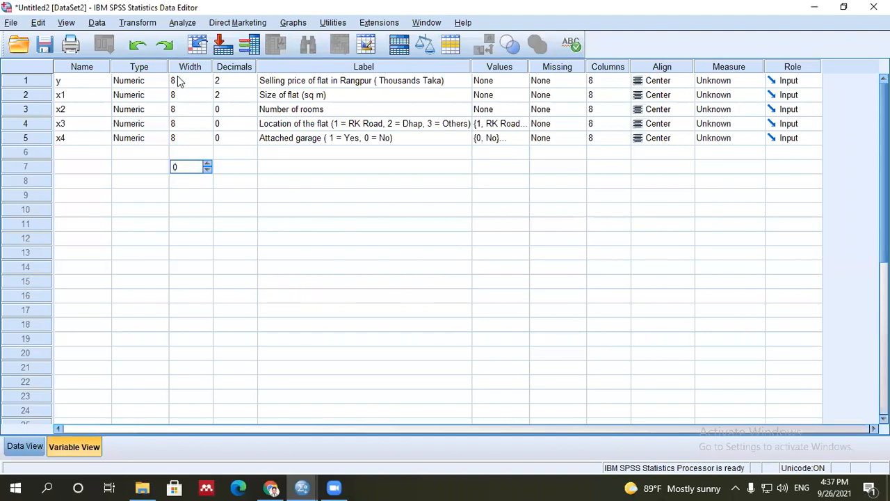
Examine the Width attribute of the variable y and compare it with the values entered for y in the data
{"action": "left_click", "coordinate": [177, 81]}
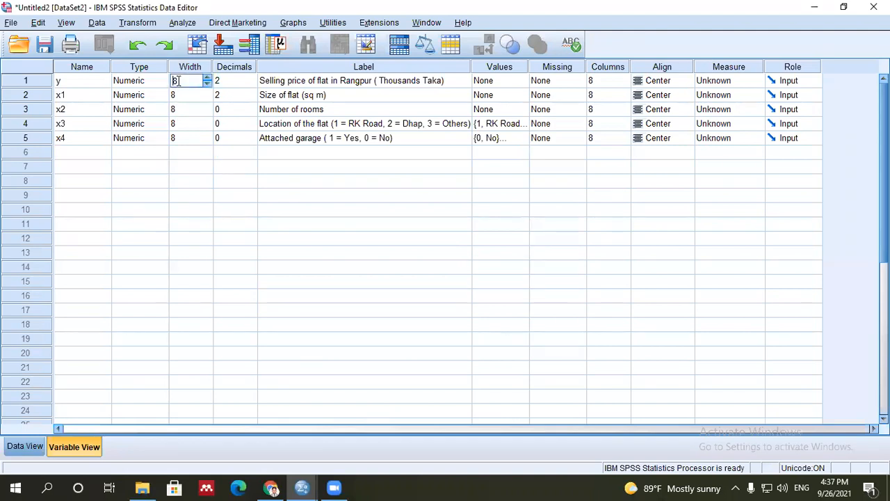
{"action": "left_click_drag", "start_coordinate": [179, 81], "coordinate": [166, 83]}
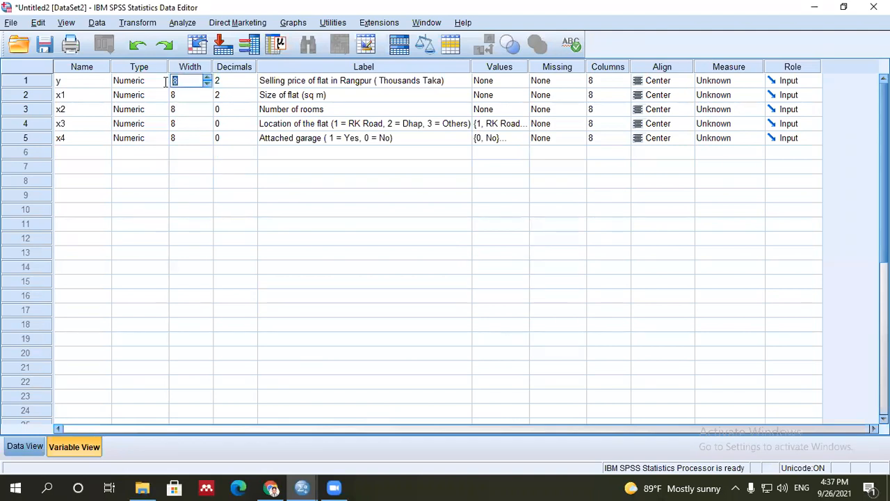
{"action": "left_click", "coordinate": [195, 182]}
{"action": "left_click", "coordinate": [179, 82]}
{"action": "double_click", "coordinate": [24, 81]}
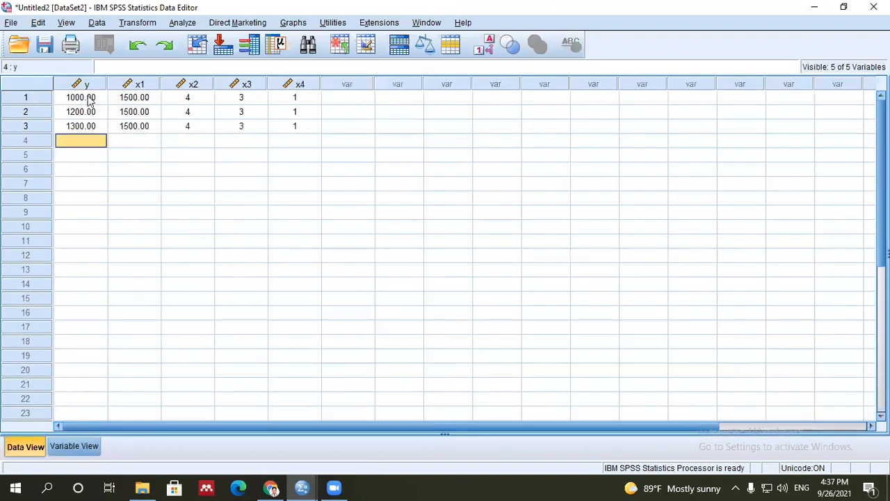
{"action": "key", "text": "Down"}
{"action": "key", "text": "Down"}
{"action": "key", "text": "Down"}
{"action": "key", "text": "Down"}
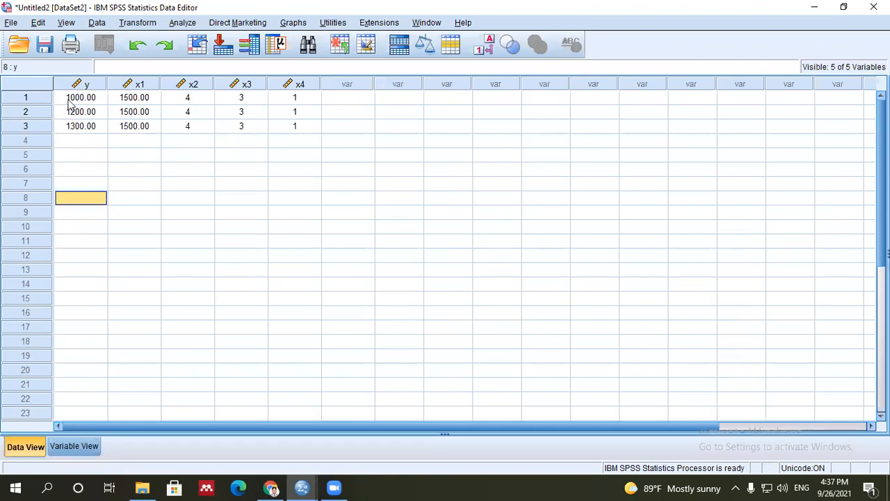
Set the Width of the variable y to 3 and check how its data values are shown
{"action": "left_click", "coordinate": [86, 446]}
{"action": "left_click", "coordinate": [176, 82]}
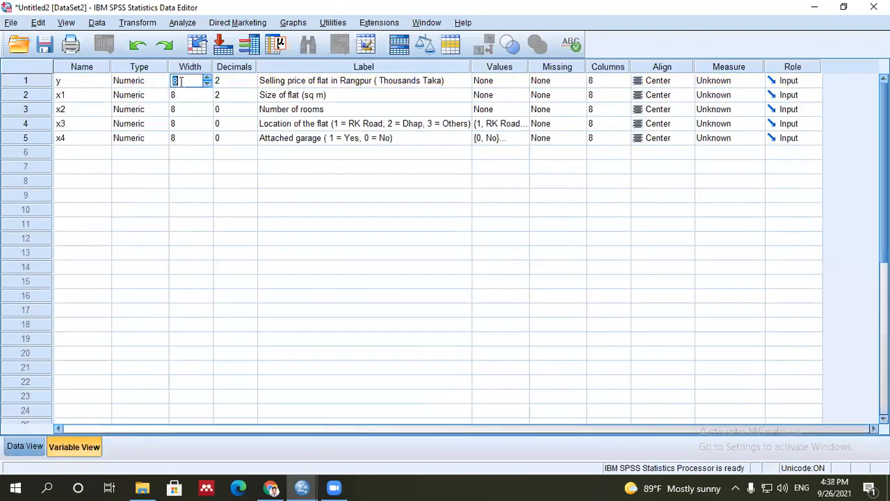
{"action": "type", "text": "3"}
{"action": "left_click", "coordinate": [219, 244]}
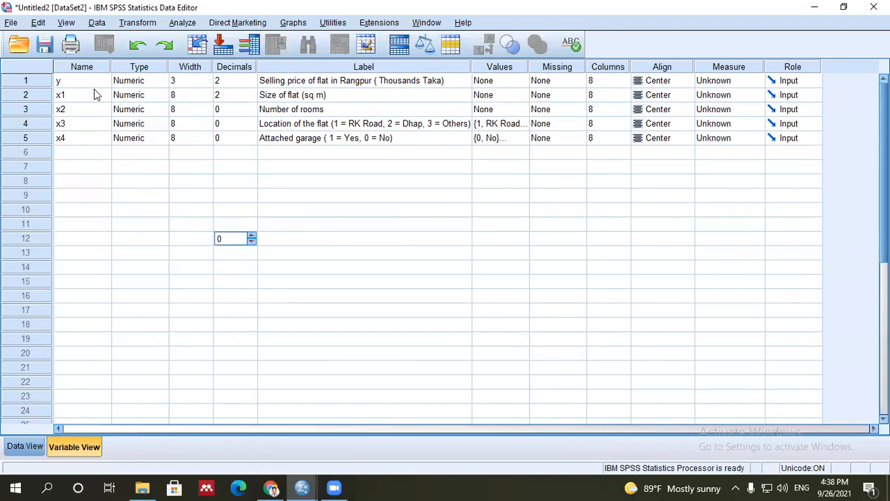
{"action": "left_click", "coordinate": [43, 82]}
{"action": "double_click", "coordinate": [34, 83]}
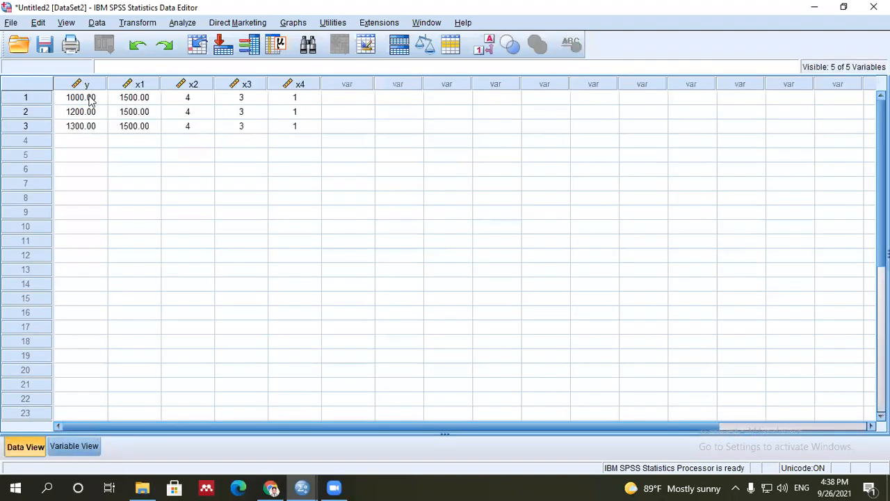
{"action": "left_click", "coordinate": [73, 447]}
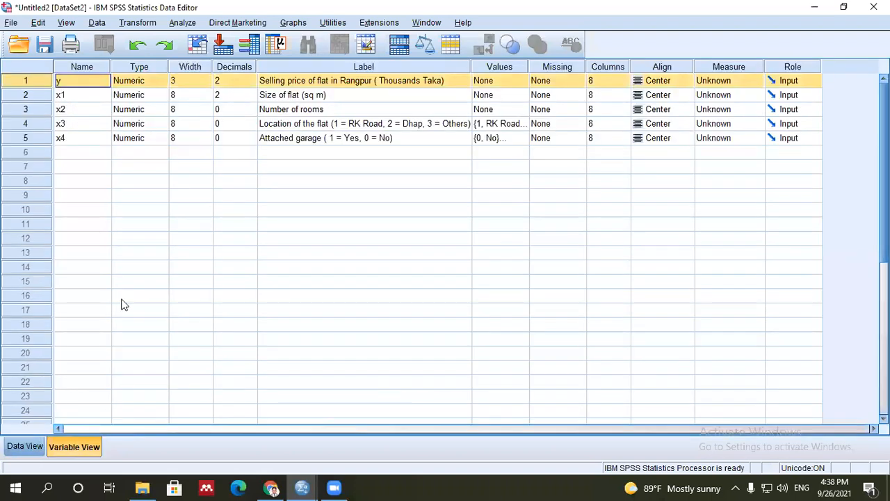
{"action": "left_click", "coordinate": [145, 230]}
Try again to enter 3 as the Width of the variable y
{"action": "left_click", "coordinate": [175, 81]}
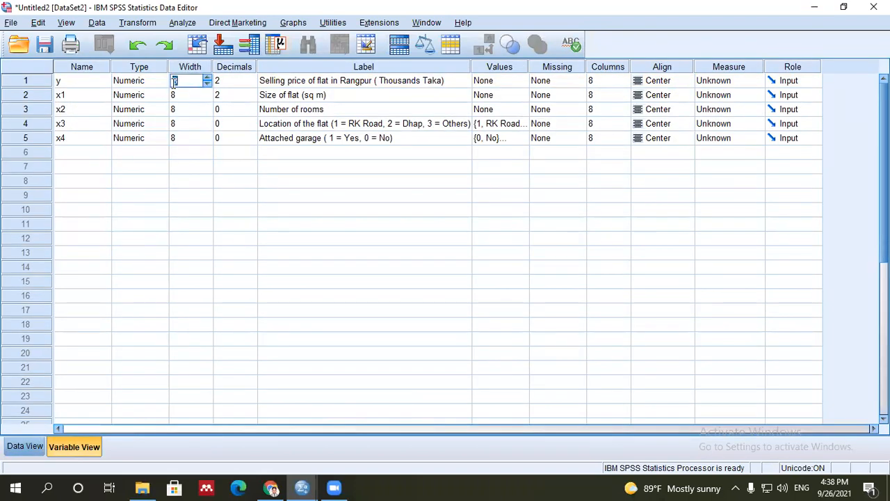
{"action": "type", "text": "3"}
{"action": "left_click", "coordinate": [203, 254]}
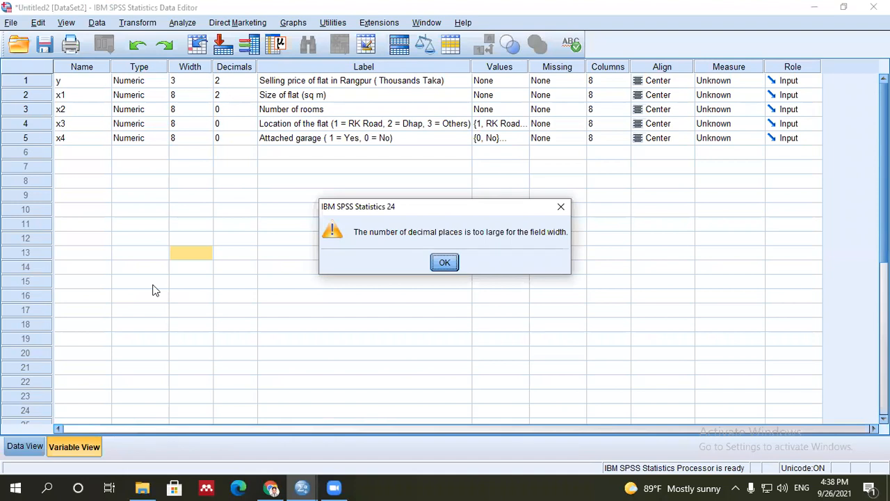
{"action": "left_click", "coordinate": [444, 262]}
Set the Width of the variable y back to 8
{"action": "left_click", "coordinate": [182, 81]}
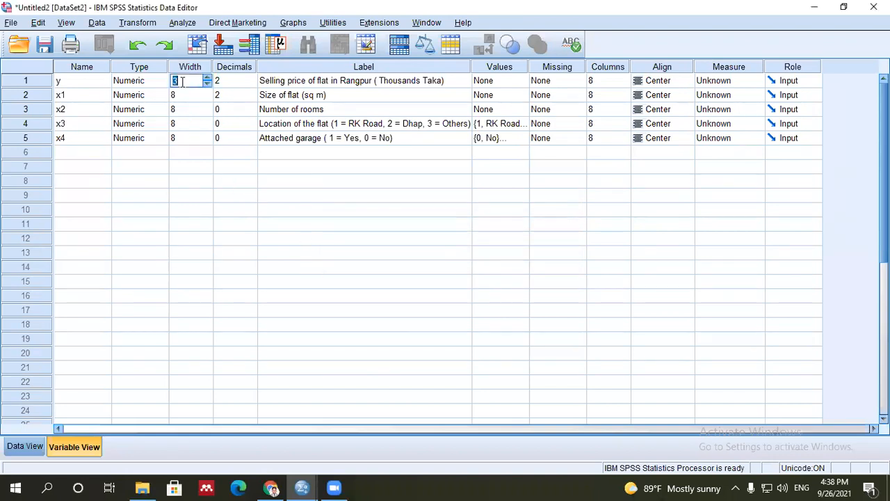
{"action": "type", "text": "8"}
{"action": "left_click", "coordinate": [209, 239]}
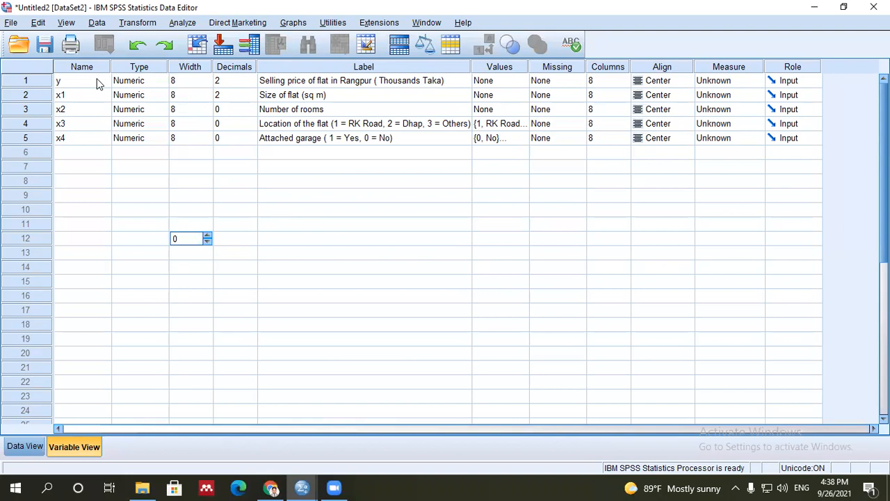
{"action": "left_click", "coordinate": [136, 194]}
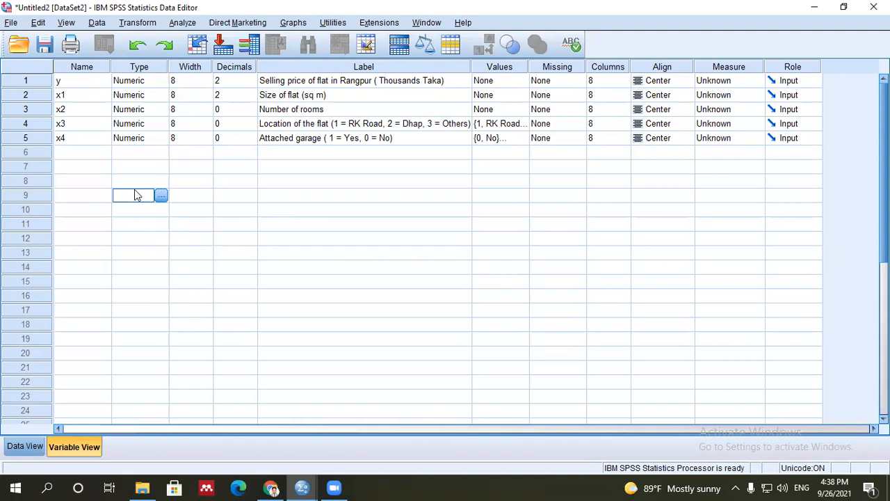
Examine the variable attributes in turn: Name, Type, Width, Decimals, Label, Values, Missing, Columns and Align
{"action": "left_click", "coordinate": [97, 70]}
{"action": "left_click", "coordinate": [135, 70]}
{"action": "left_click", "coordinate": [182, 67]}
{"action": "left_click", "coordinate": [234, 68]}
{"action": "left_click", "coordinate": [323, 68]}
{"action": "left_click", "coordinate": [500, 67]}
{"action": "left_click", "coordinate": [549, 69]}
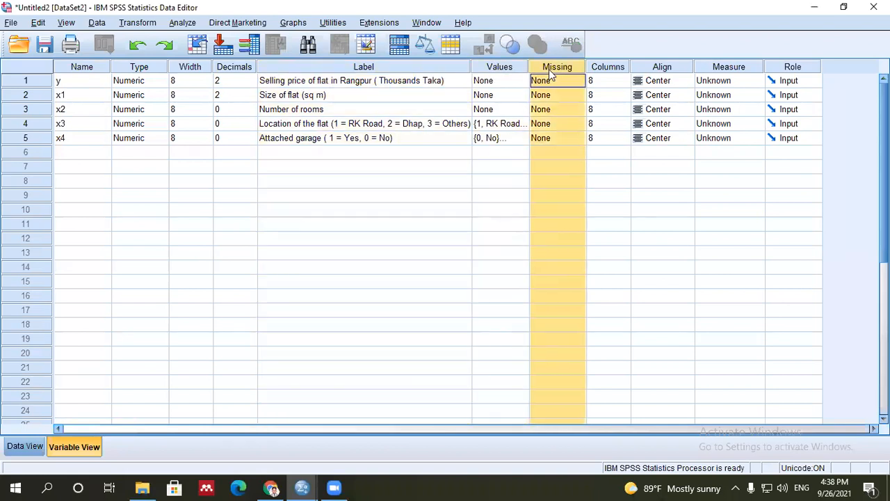
{"action": "left_click", "coordinate": [617, 69]}
{"action": "left_click", "coordinate": [669, 72]}
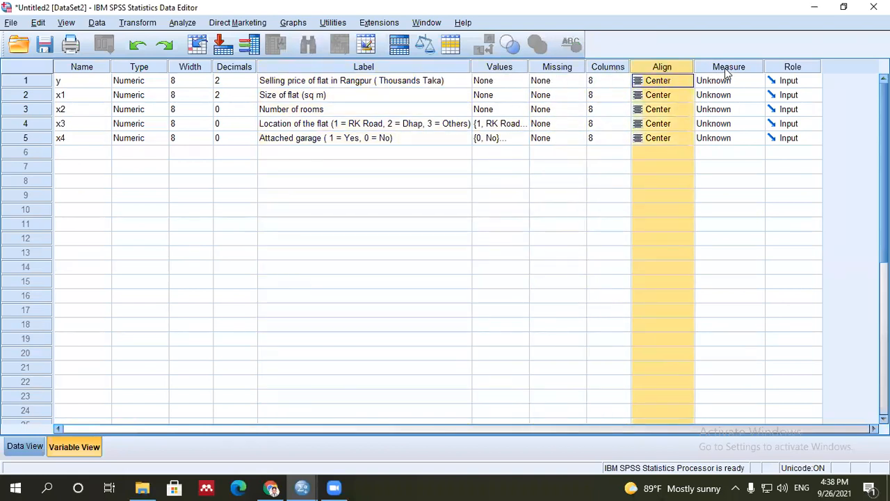
{"action": "left_click", "coordinate": [681, 182]}
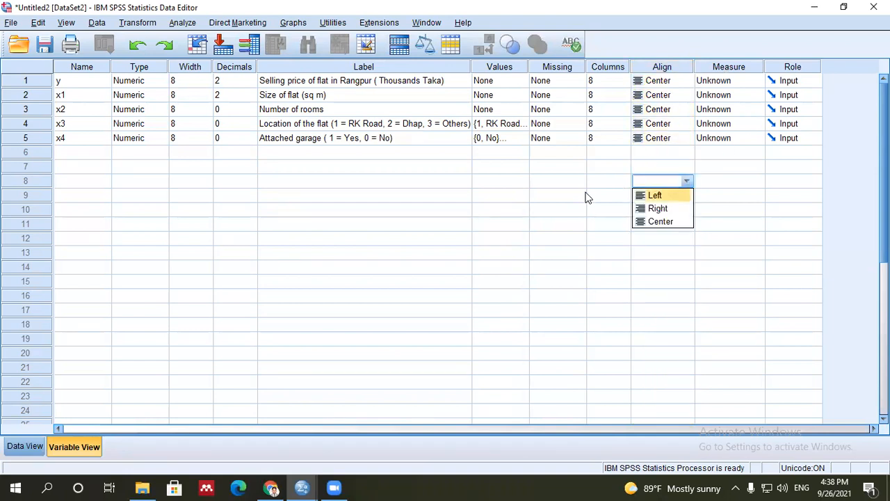
{"action": "left_click", "coordinate": [582, 237]}
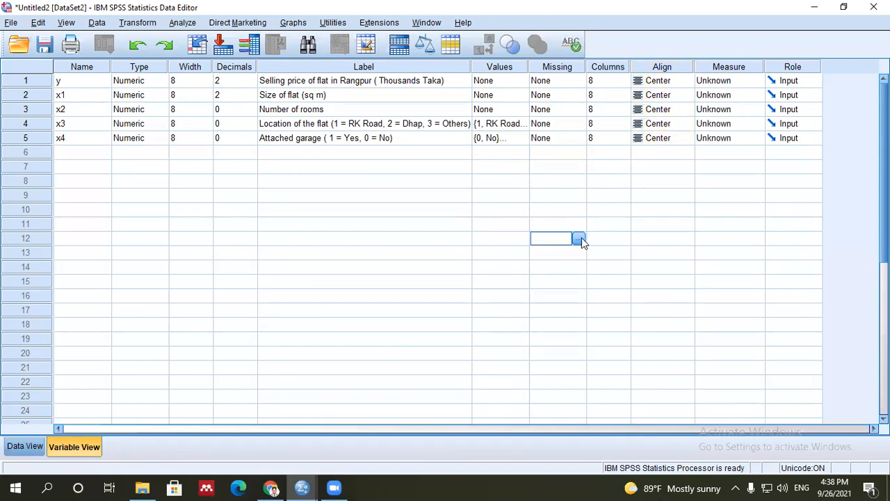
Check the Width of the variable y again and inspect its data values
{"action": "left_click", "coordinate": [179, 80]}
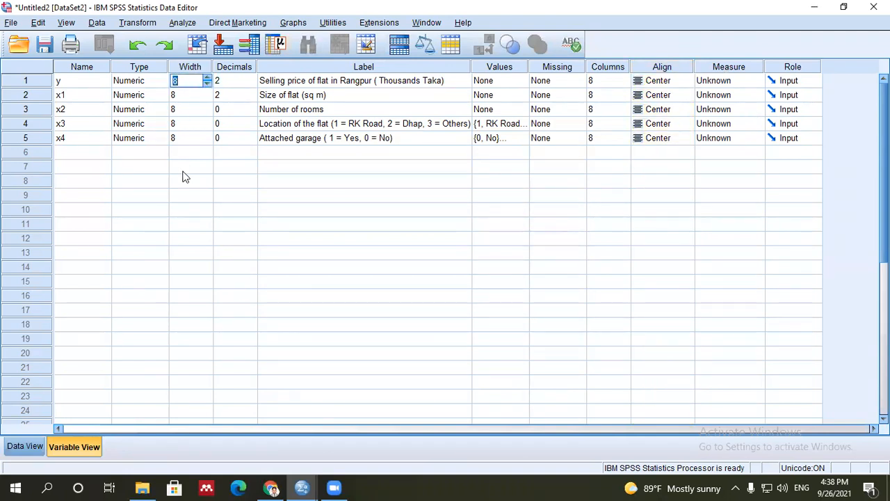
{"action": "left_click", "coordinate": [185, 222]}
{"action": "left_click", "coordinate": [175, 80]}
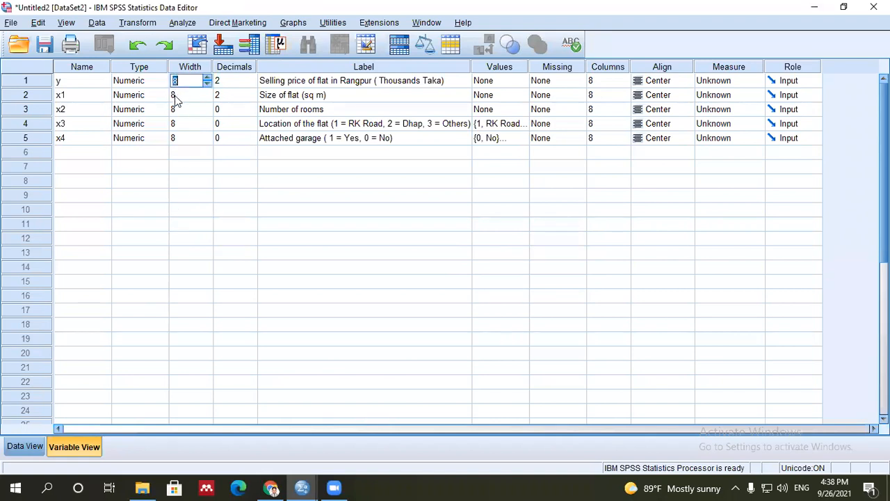
{"action": "left_click", "coordinate": [178, 182]}
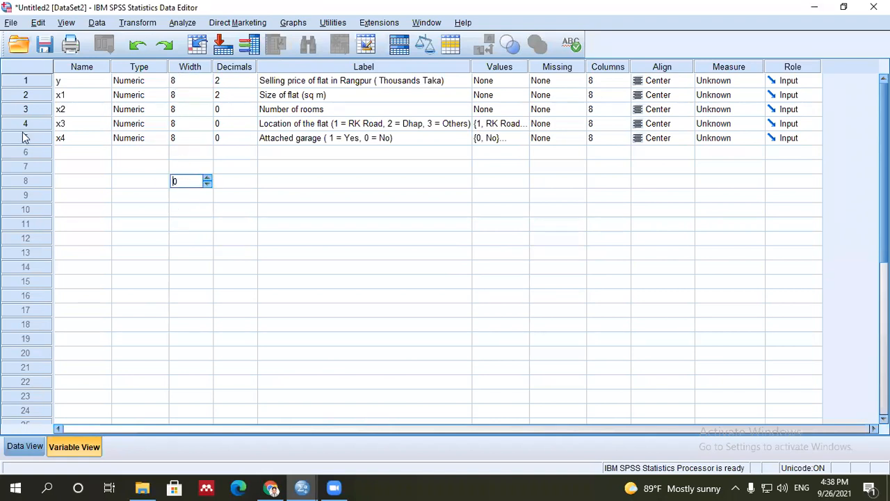
{"action": "double_click", "coordinate": [27, 83]}
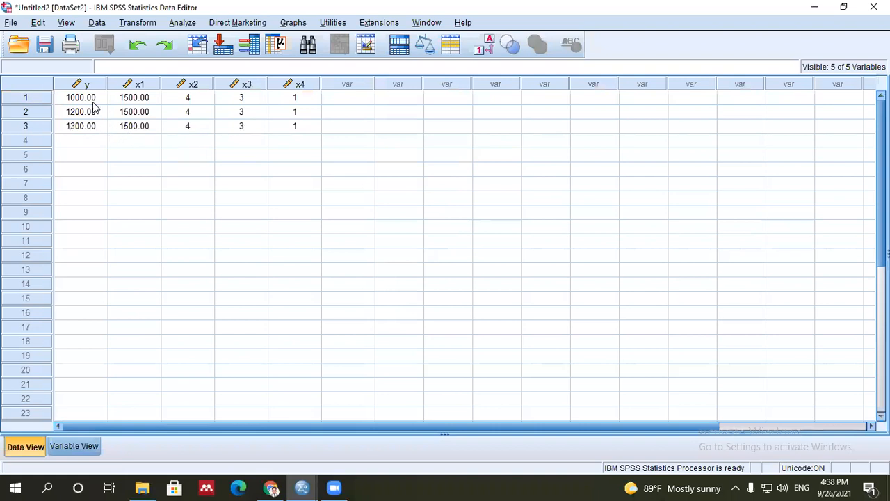
{"action": "left_click", "coordinate": [77, 446]}
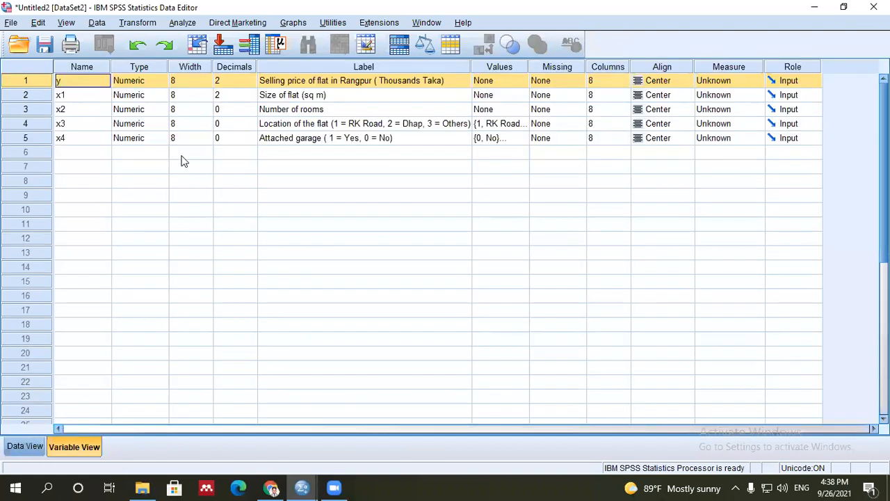
Try to set the Decimals of the variable y to 16
{"action": "left_click", "coordinate": [225, 82]}
{"action": "type", "text": "16"}
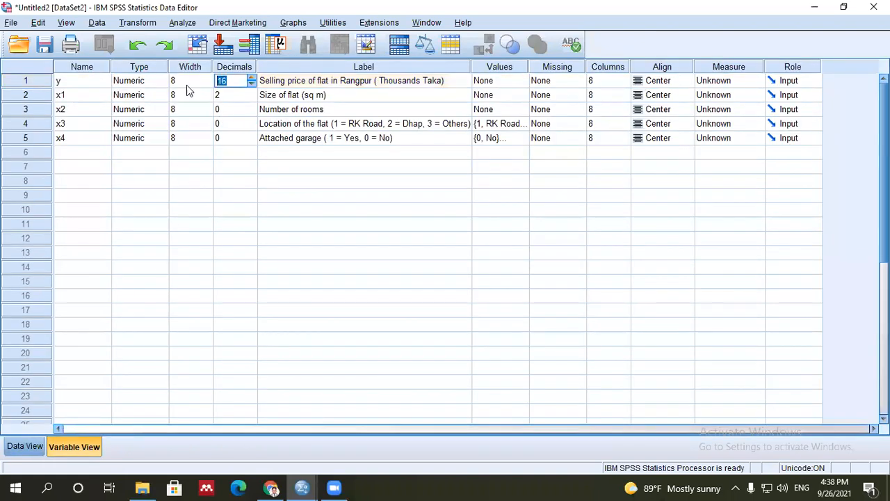
{"action": "left_click", "coordinate": [234, 226]}
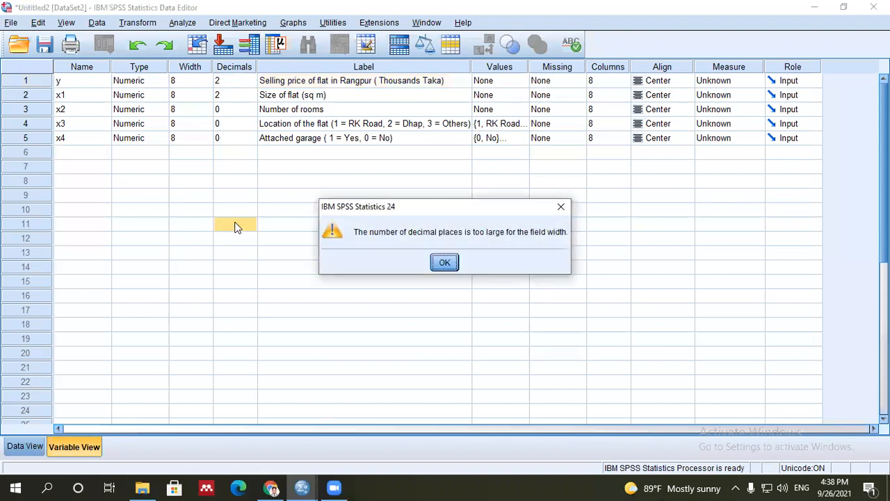
{"action": "left_click", "coordinate": [445, 262]}
Set the Decimals of the variable y to 3
{"action": "left_click", "coordinate": [217, 81]}
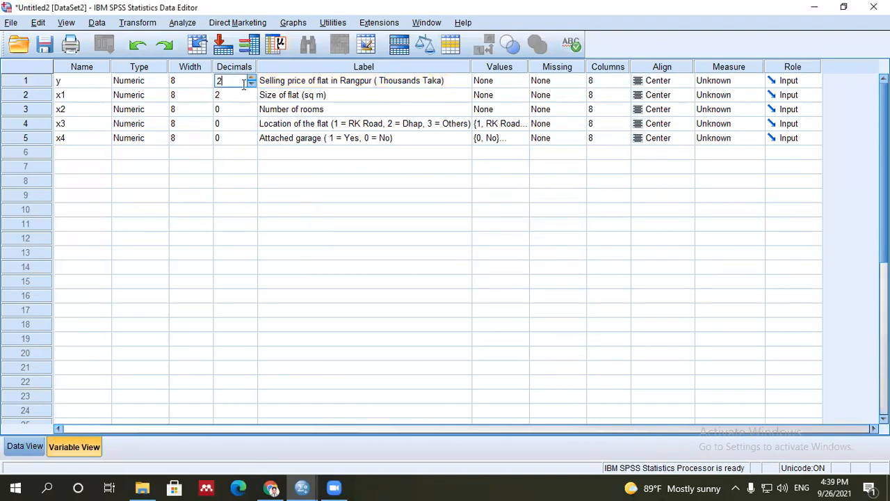
{"action": "double_click", "coordinate": [216, 82]}
{"action": "type", "text": "3"}
{"action": "left_click", "coordinate": [235, 210]}
Try to set the Width of the variable y to 3, equal to its number of decimals
{"action": "double_click", "coordinate": [179, 82]}
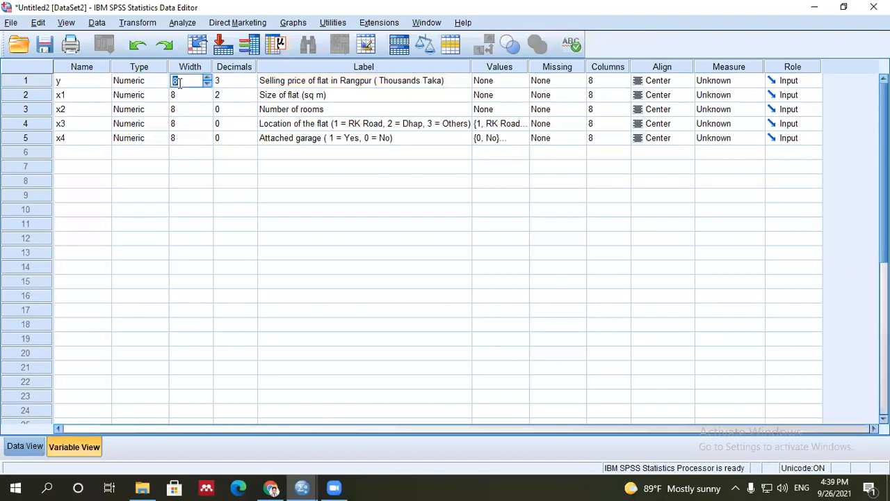
{"action": "type", "text": "3"}
{"action": "left_click", "coordinate": [260, 238]}
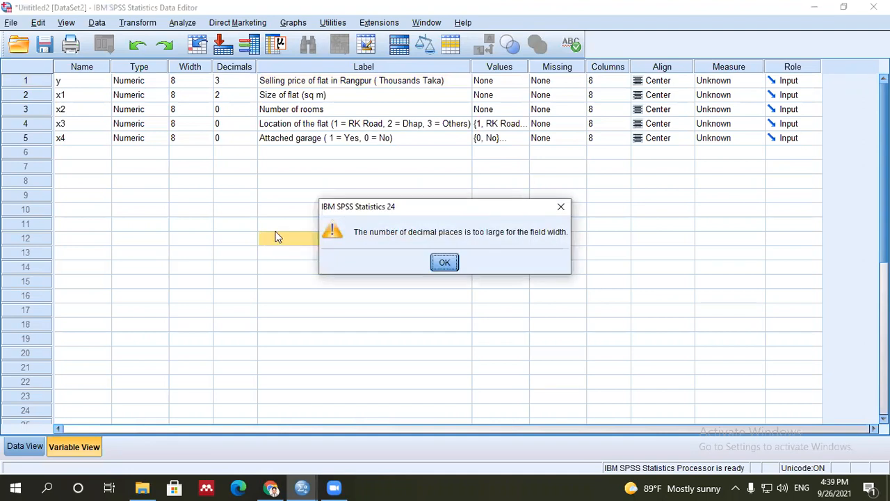
{"action": "left_click", "coordinate": [449, 263]}
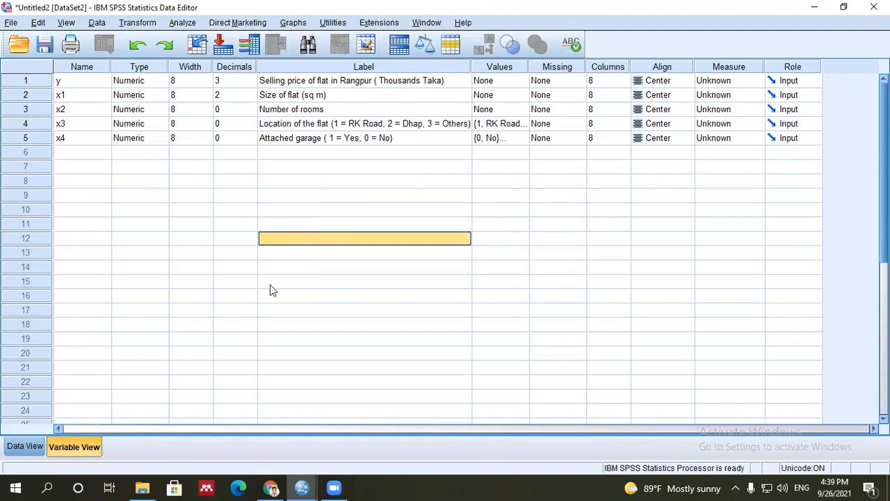
{"action": "left_click", "coordinate": [228, 266]}
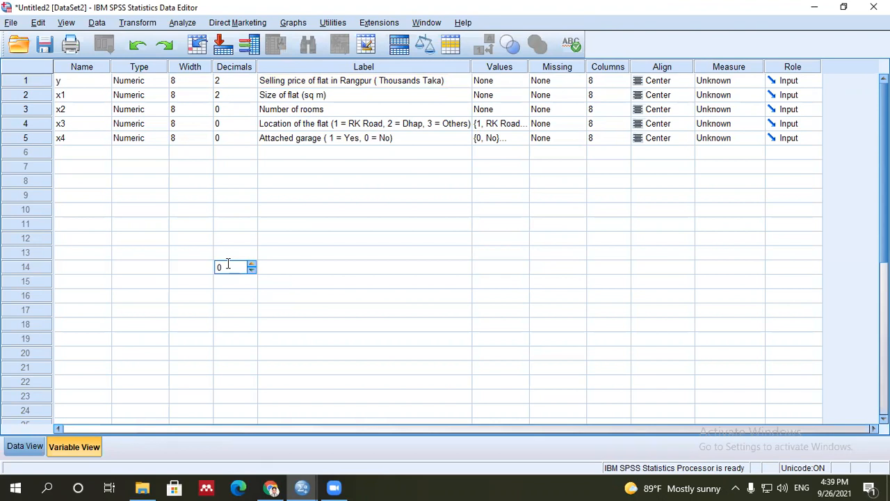
{"action": "left_click", "coordinate": [311, 258]}
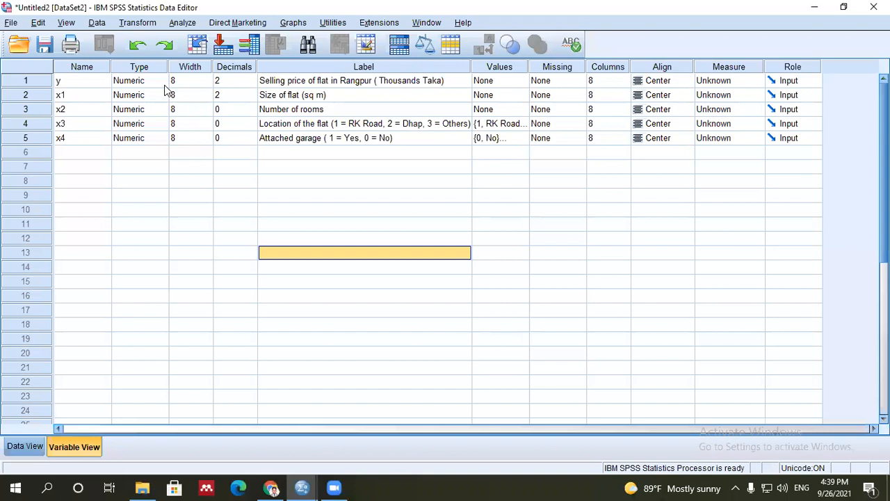
Set the Decimals of the variable y to 3 and its Width to 4
{"action": "left_click", "coordinate": [220, 83]}
{"action": "type", "text": "3"}
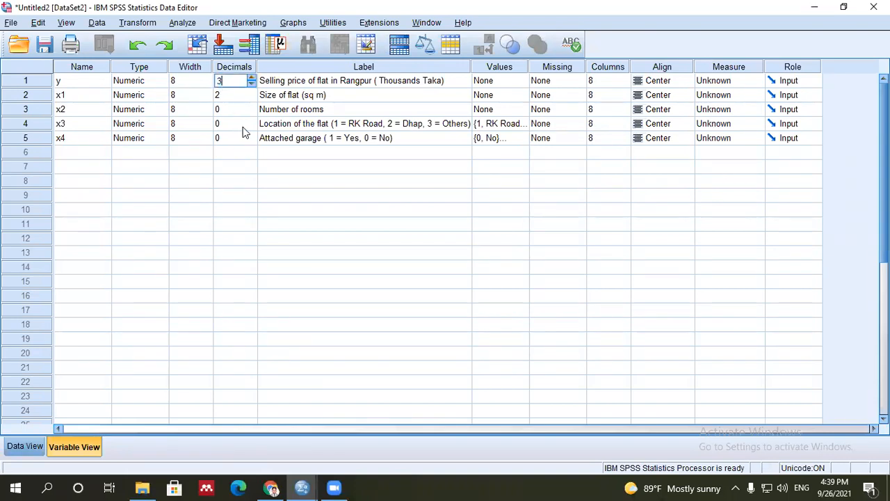
{"action": "left_click", "coordinate": [184, 82]}
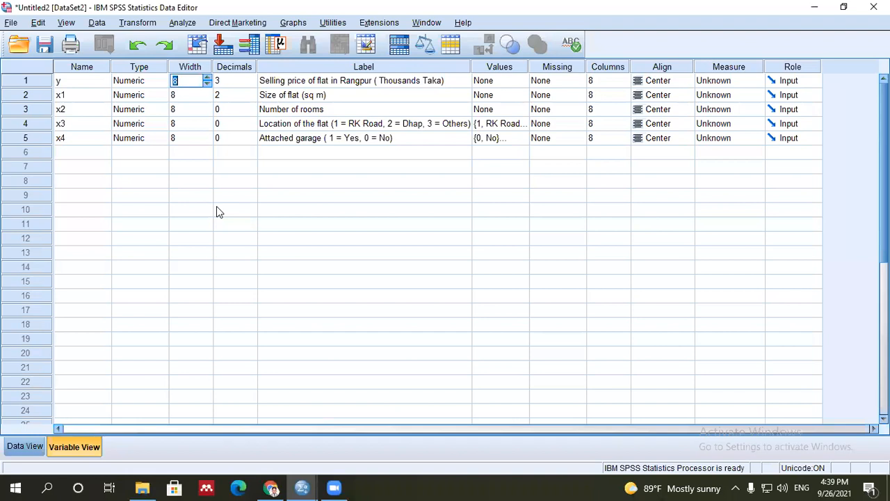
{"action": "type", "text": "4"}
{"action": "left_click", "coordinate": [273, 223]}
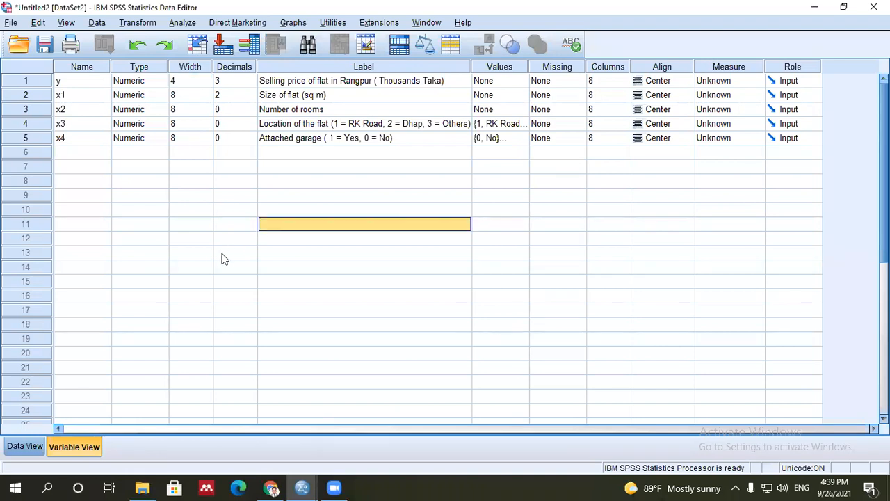
Restore the variable y to a Width of 8 with 2 Decimals
{"action": "left_click", "coordinate": [181, 80]}
{"action": "type", "text": "8"}
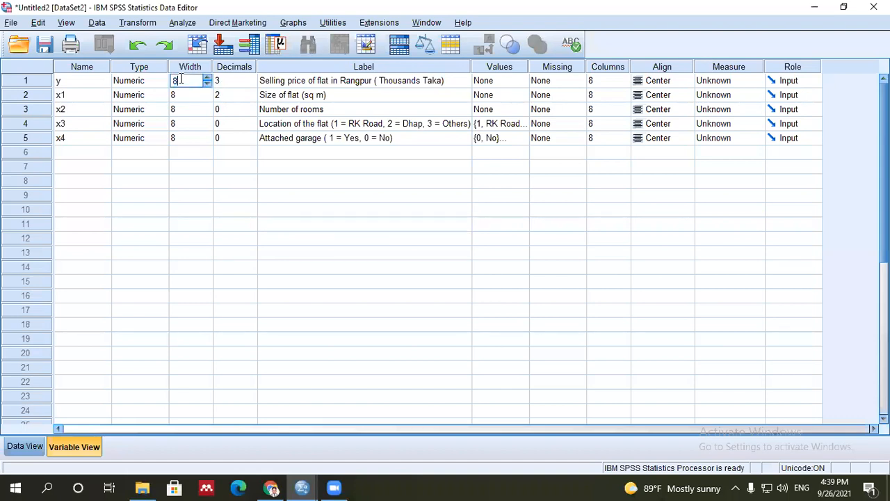
{"action": "key", "text": "Tab"}
{"action": "type", "text": "2"}
{"action": "left_click", "coordinate": [237, 238]}
{"action": "left_click", "coordinate": [243, 181]}
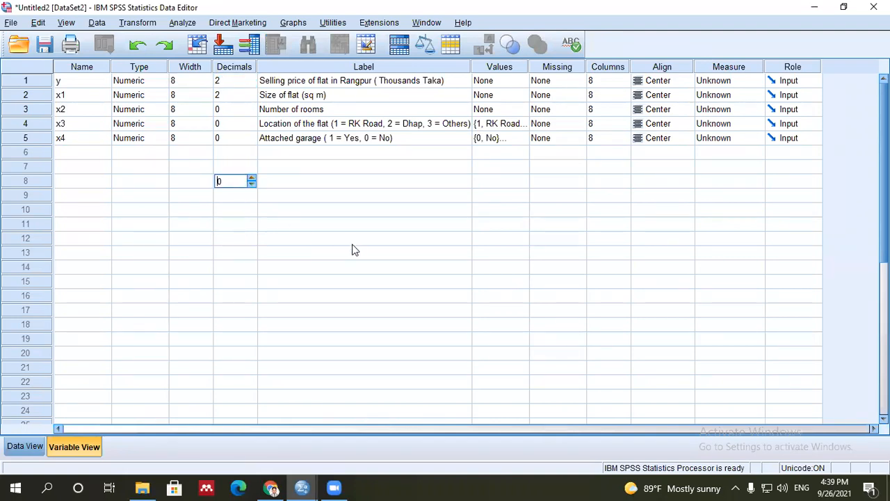
{"action": "left_click_drag", "start_coordinate": [717, 67], "coordinate": [770, 70]}
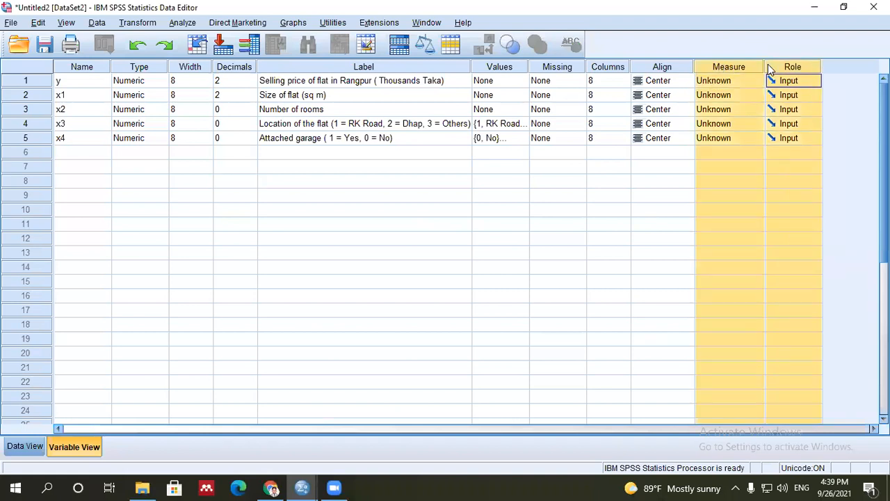
{"action": "left_click", "coordinate": [715, 166]}
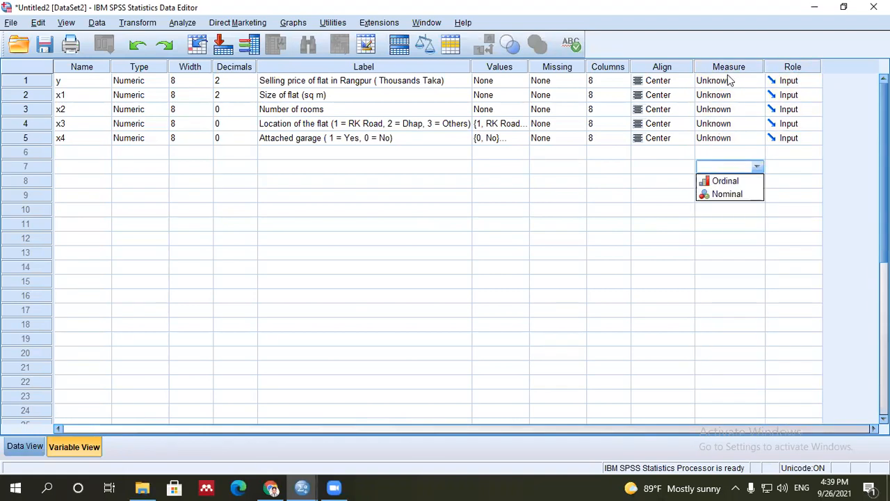
{"action": "left_click", "coordinate": [568, 216]}
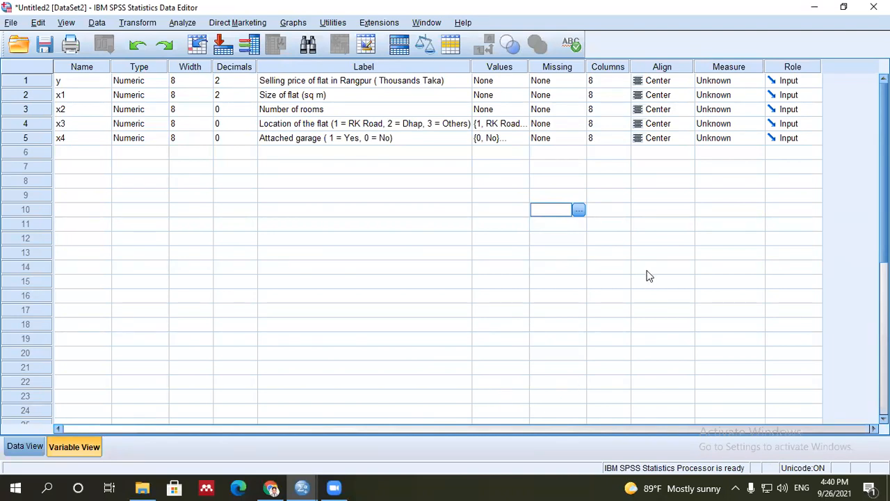
Set the measurement level of the variable y to Scale
{"action": "left_click", "coordinate": [727, 82]}
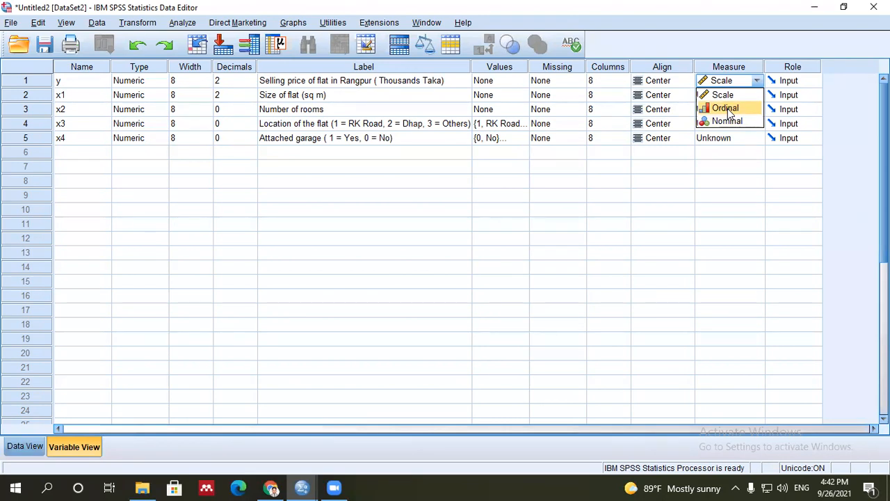
{"action": "left_click", "coordinate": [720, 180]}
{"action": "left_click", "coordinate": [624, 183]}
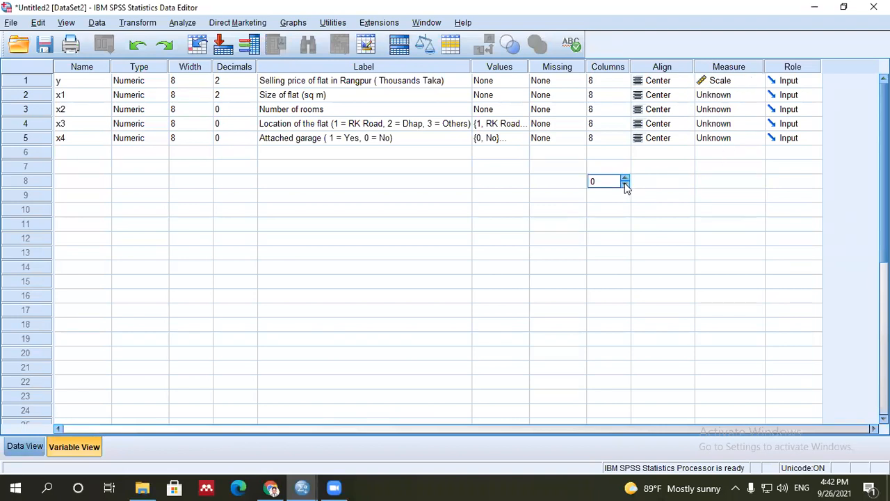
{"action": "left_click", "coordinate": [40, 84]}
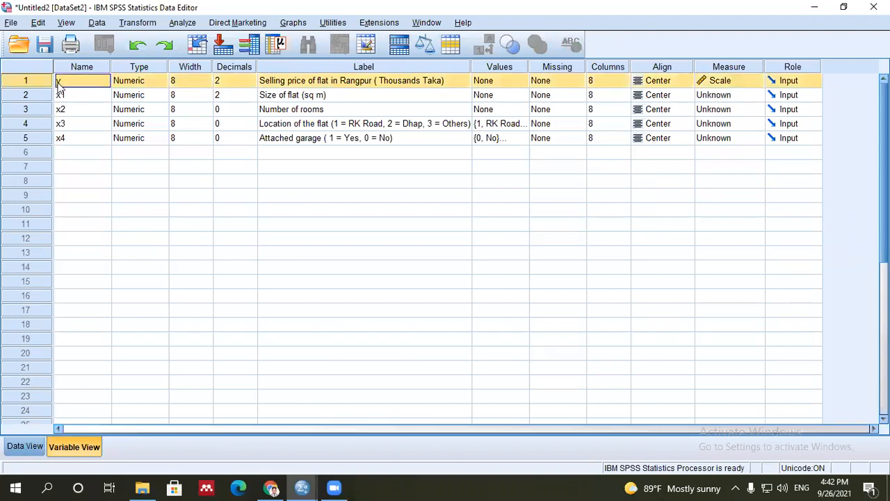
{"action": "left_click", "coordinate": [723, 85]}
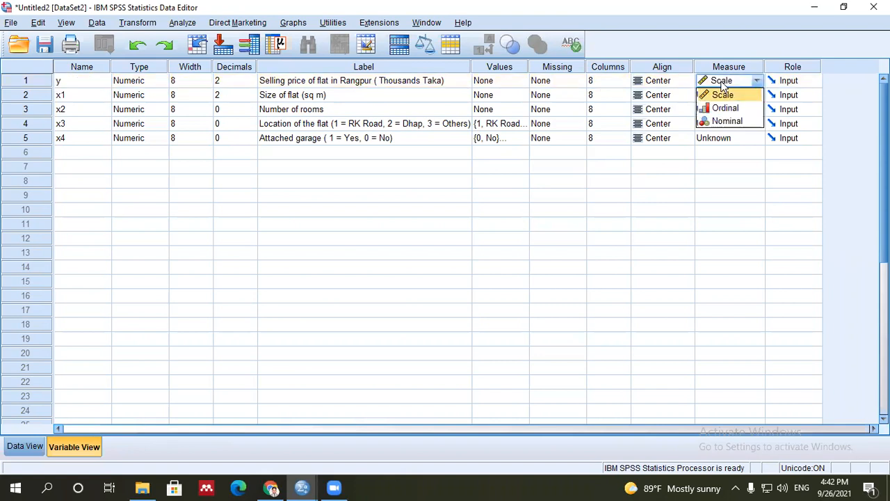
{"action": "left_click", "coordinate": [719, 210]}
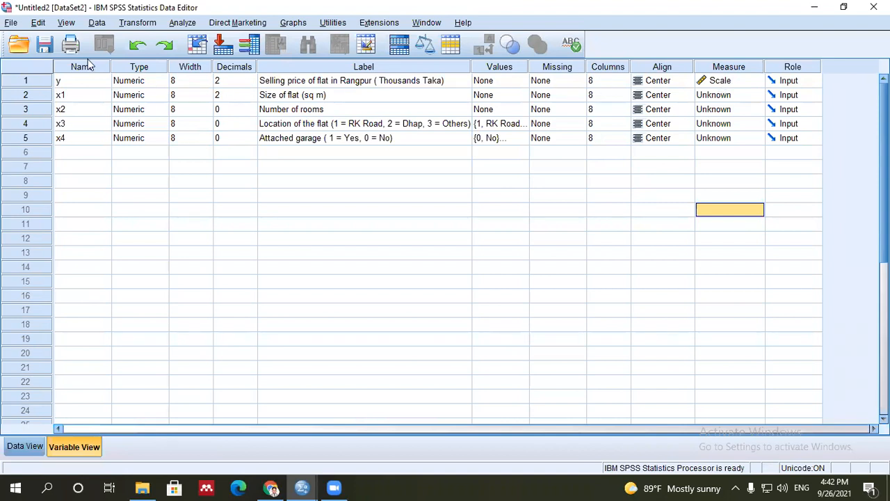
Set the measurement level of the variables y, x1 and x2 to Ordinal
{"action": "left_click", "coordinate": [706, 84]}
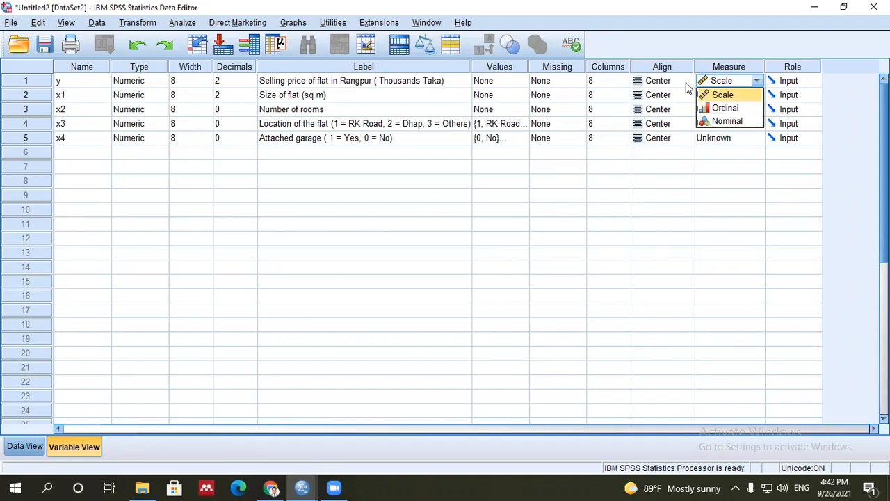
{"action": "left_click", "coordinate": [723, 108]}
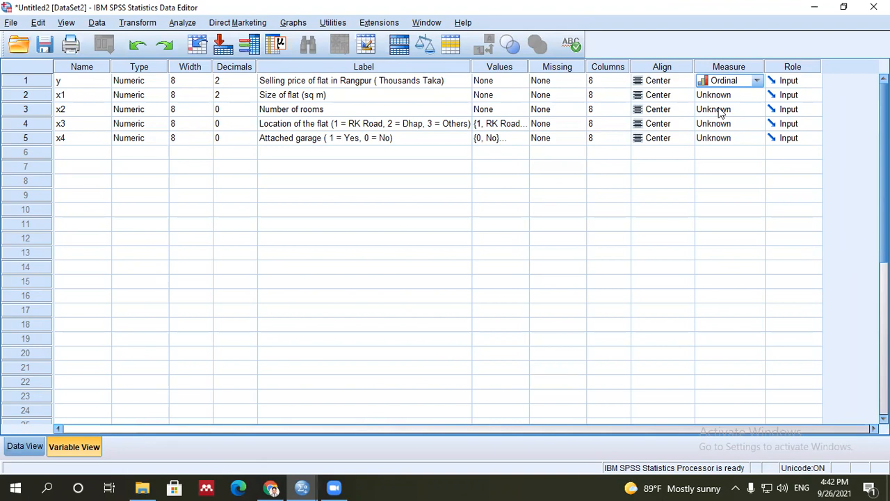
{"action": "left_click", "coordinate": [731, 96]}
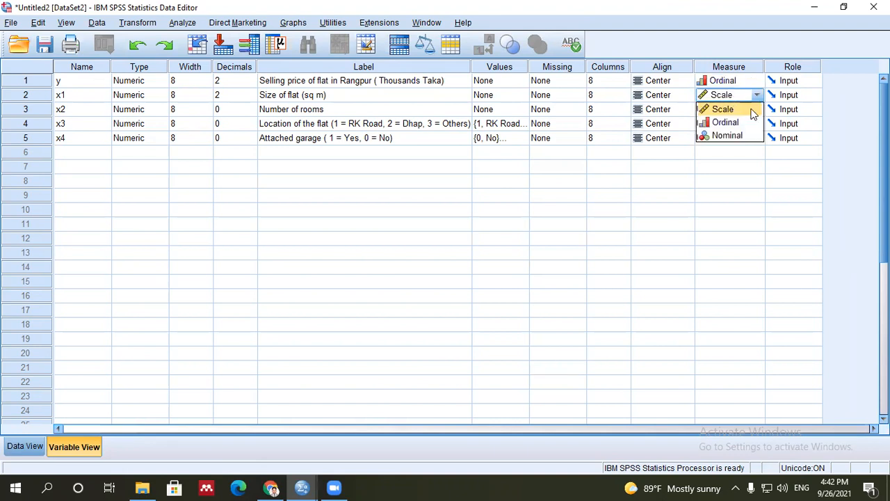
{"action": "left_click", "coordinate": [737, 123]}
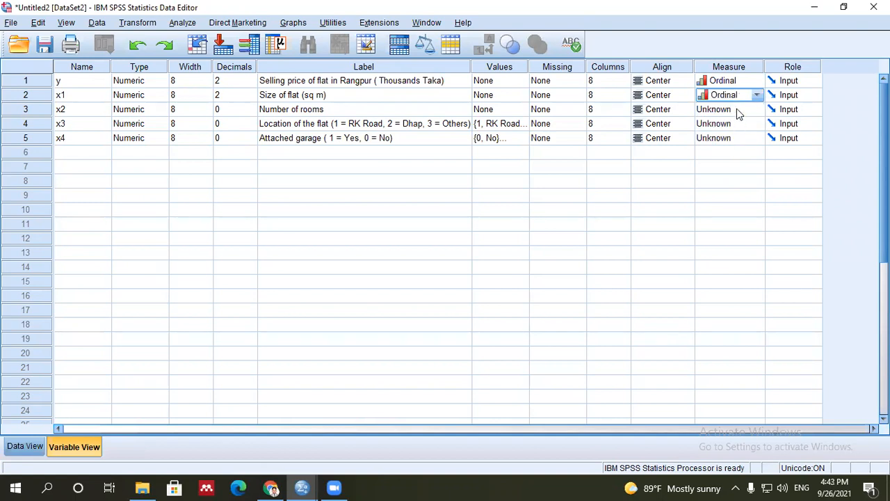
{"action": "left_click", "coordinate": [737, 113]}
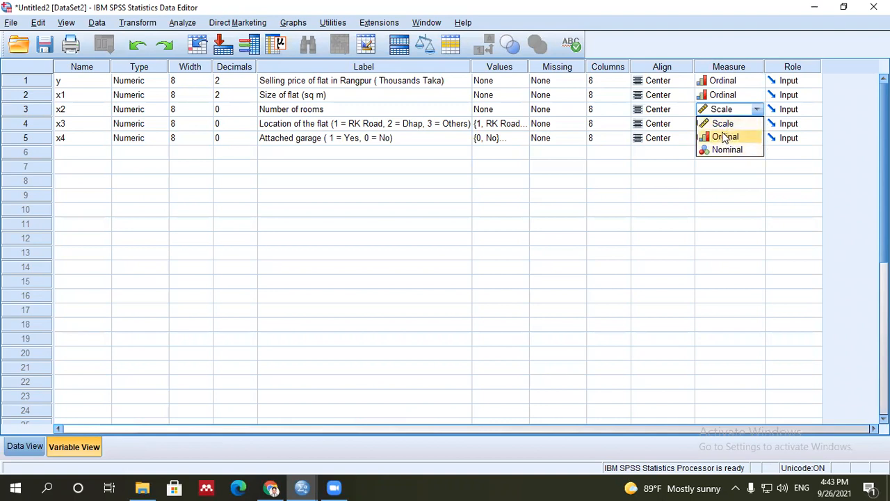
{"action": "left_click", "coordinate": [729, 137]}
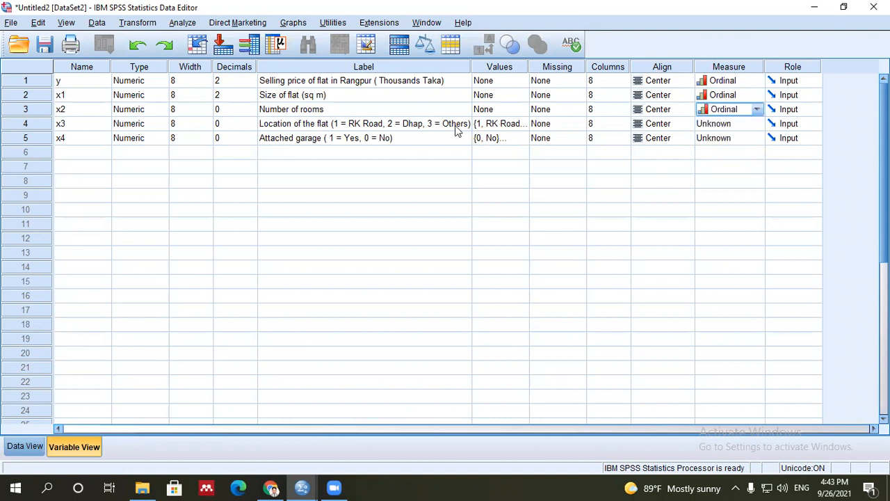
Set the measurement level of the variables x3 and x4 to Nominal
{"action": "left_click", "coordinate": [716, 127]}
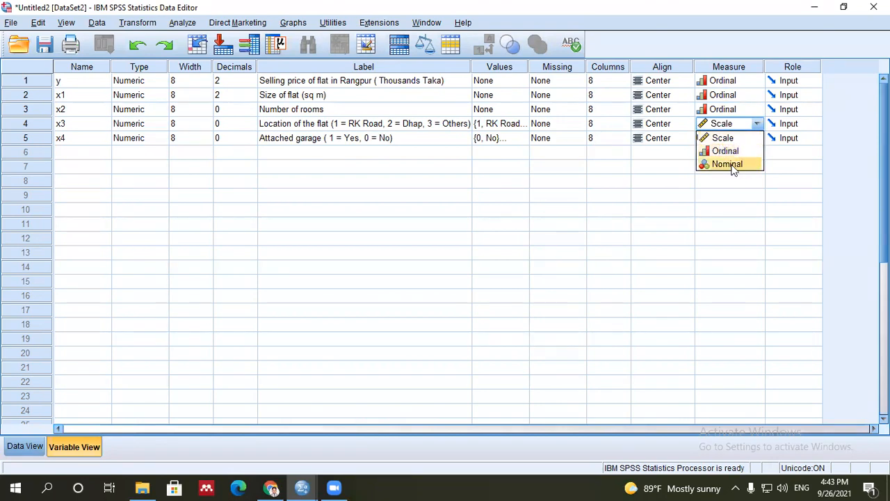
{"action": "left_click", "coordinate": [727, 164]}
{"action": "left_click", "coordinate": [707, 137]}
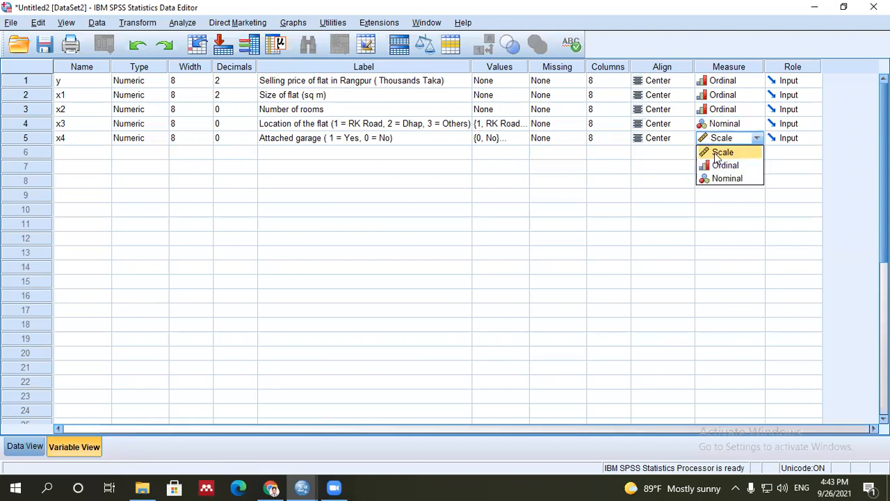
{"action": "left_click", "coordinate": [728, 179]}
{"action": "left_click", "coordinate": [716, 167]}
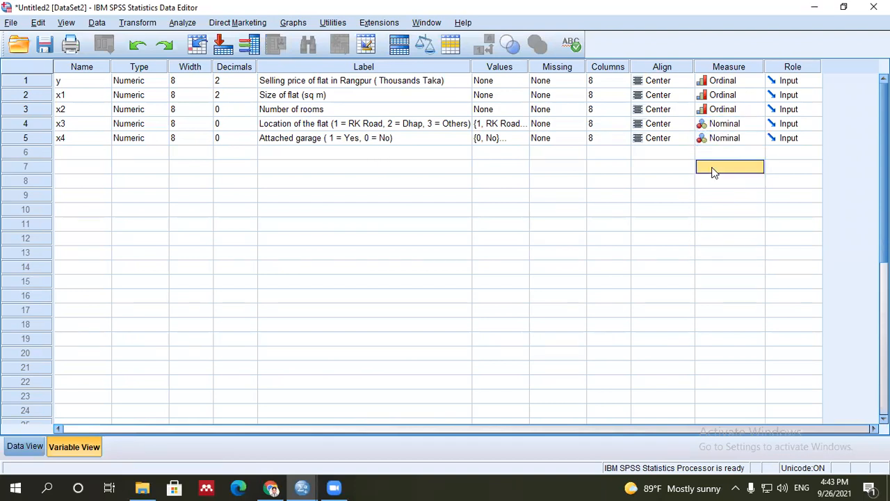
Set the measurement level of the variables x3 and x4 to Scale
{"action": "left_click", "coordinate": [726, 125]}
{"action": "left_click", "coordinate": [722, 138]}
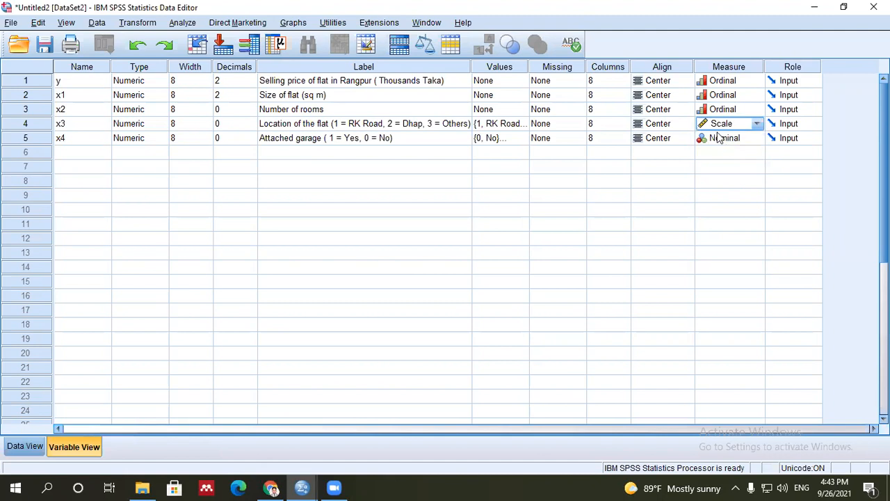
{"action": "left_click", "coordinate": [754, 140]}
{"action": "left_click", "coordinate": [709, 153]}
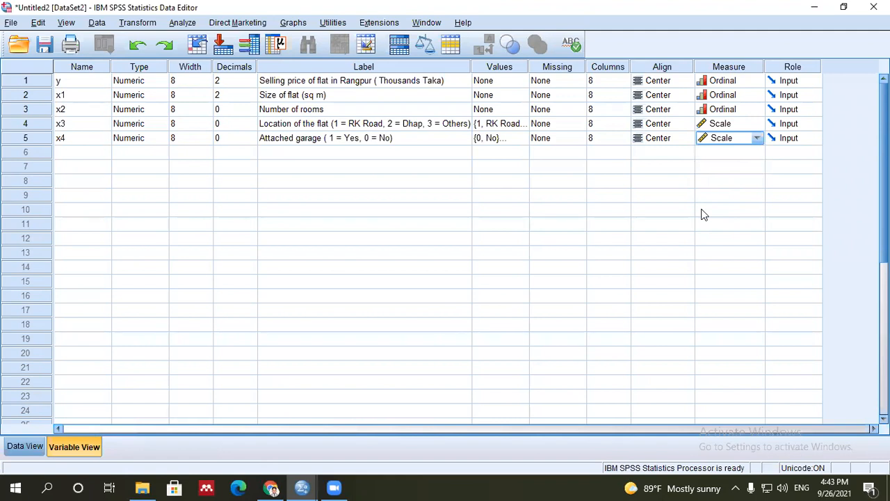
{"action": "left_click", "coordinate": [735, 67]}
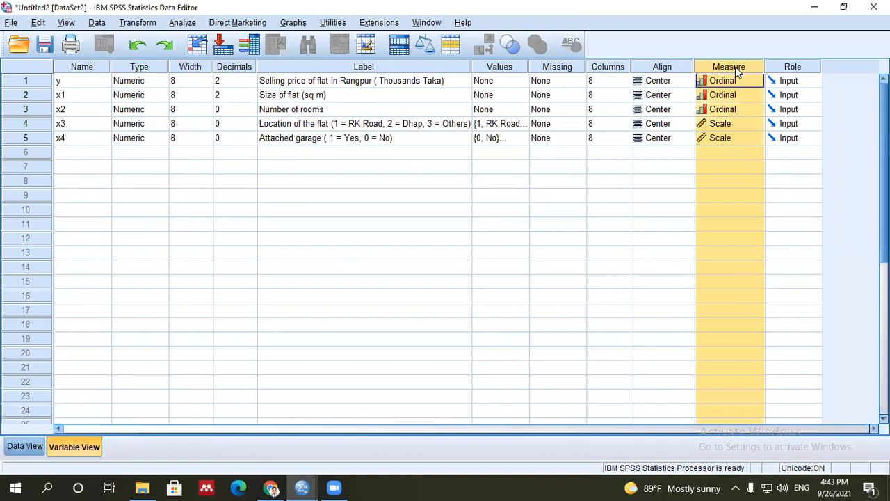
{"action": "left_click", "coordinate": [193, 67]}
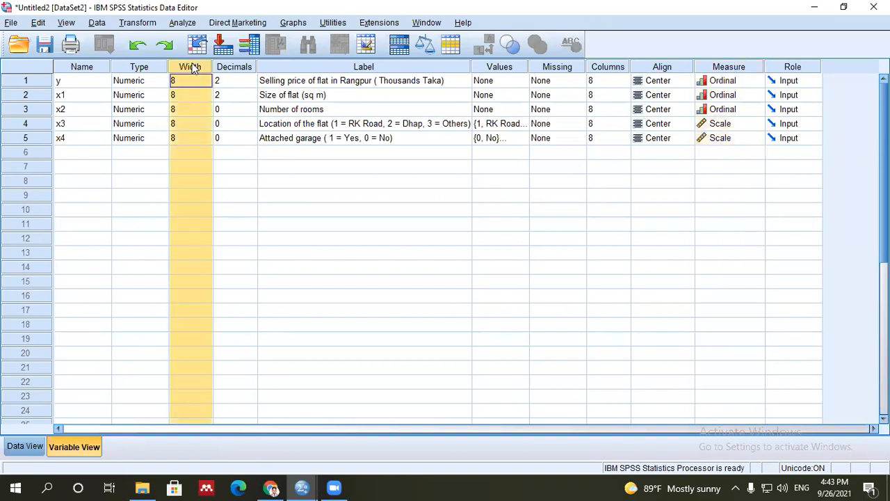
{"action": "left_click", "coordinate": [730, 68]}
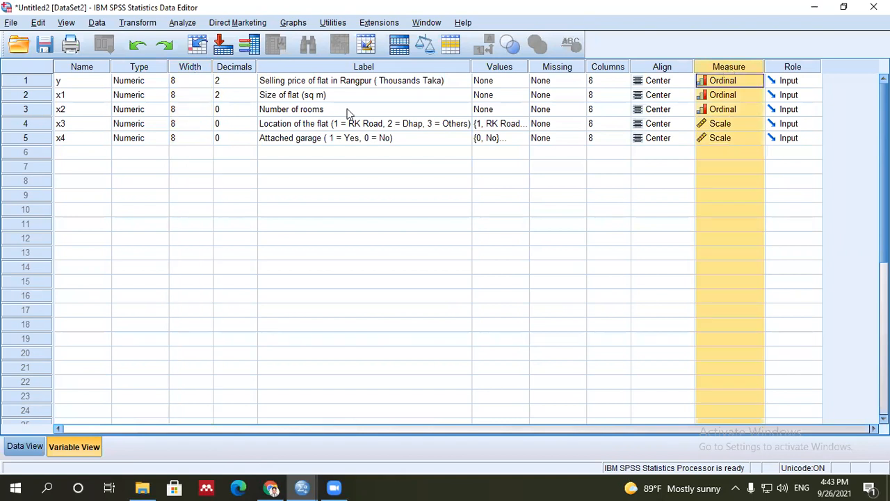
{"action": "left_click", "coordinate": [197, 68]}
{"action": "left_click", "coordinate": [725, 67]}
{"action": "left_click", "coordinate": [186, 68]}
{"action": "left_click", "coordinate": [737, 68]}
Examine the available Role options for the variable y and keep it as Input
{"action": "left_click", "coordinate": [793, 138]}
{"action": "left_click", "coordinate": [795, 82]}
{"action": "left_click", "coordinate": [805, 82]}
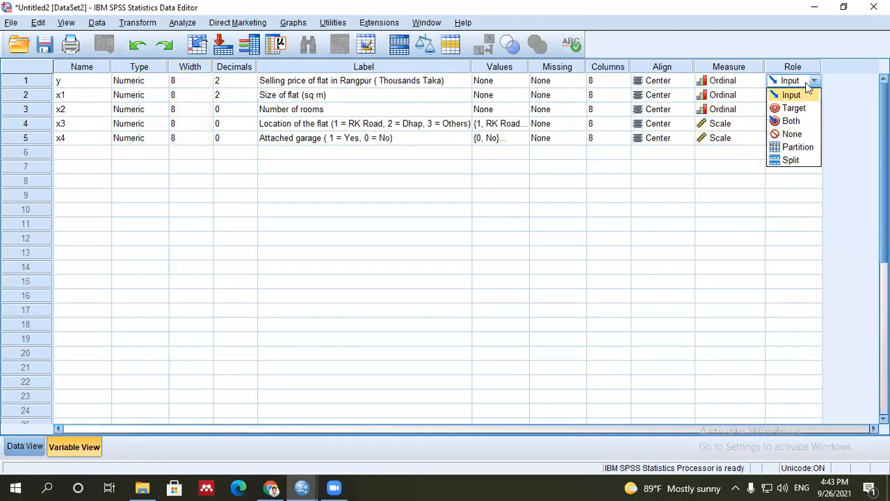
{"action": "left_click", "coordinate": [807, 88]}
{"action": "left_click", "coordinate": [800, 97]}
{"action": "left_click", "coordinate": [788, 210]}
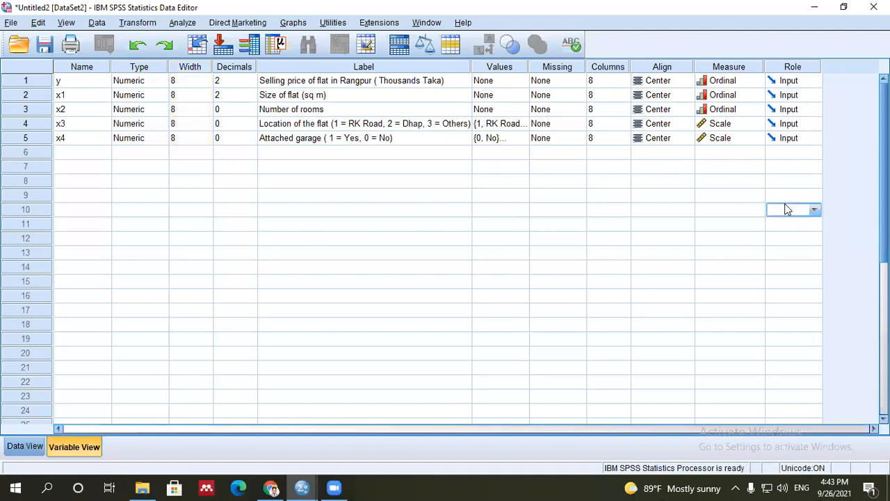
{"action": "left_click", "coordinate": [728, 67]}
{"action": "left_click", "coordinate": [792, 67], "text": "shift"}
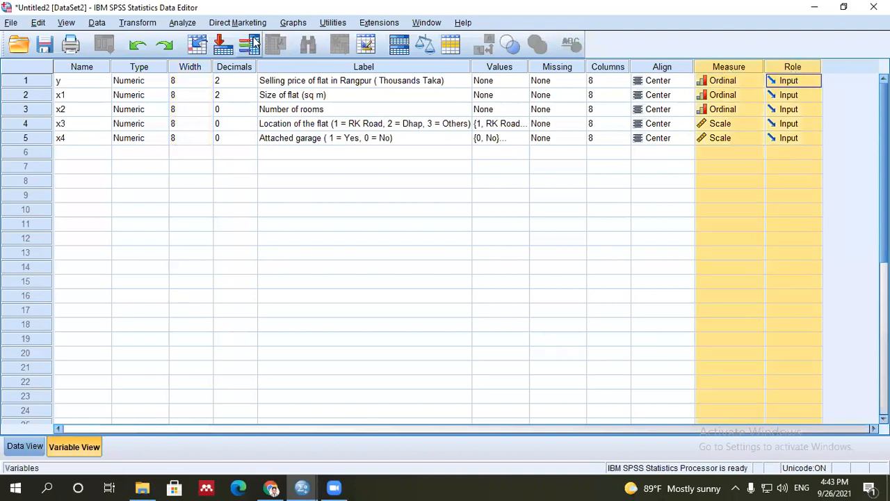
{"action": "left_click", "coordinate": [183, 66]}
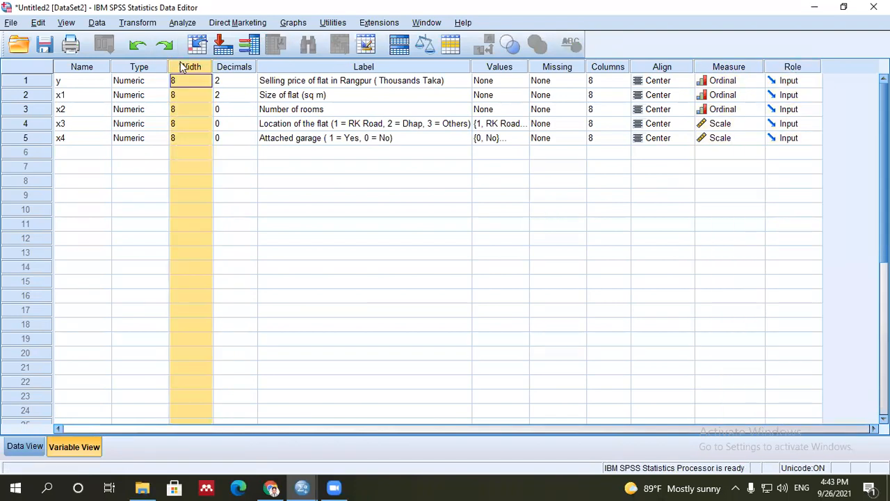
{"action": "left_click", "coordinate": [716, 66]}
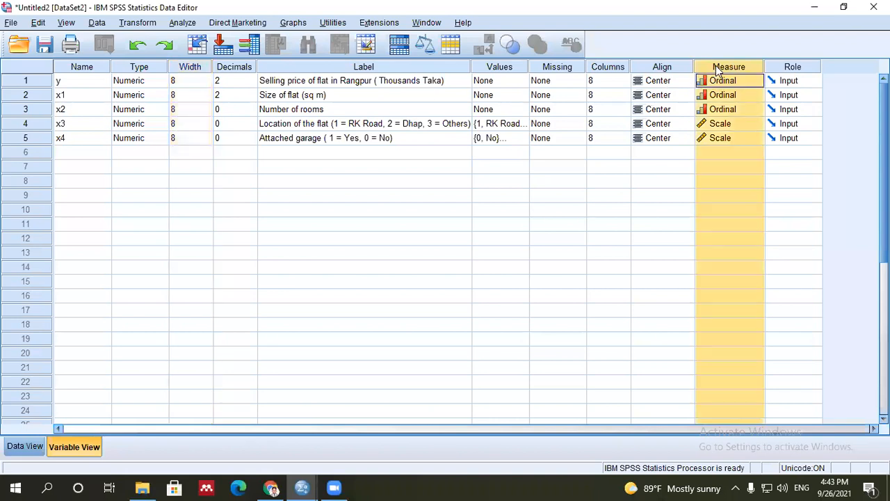
{"action": "left_click_drag", "start_coordinate": [769, 67], "coordinate": [784, 68]}
{"action": "left_click", "coordinate": [784, 167]}
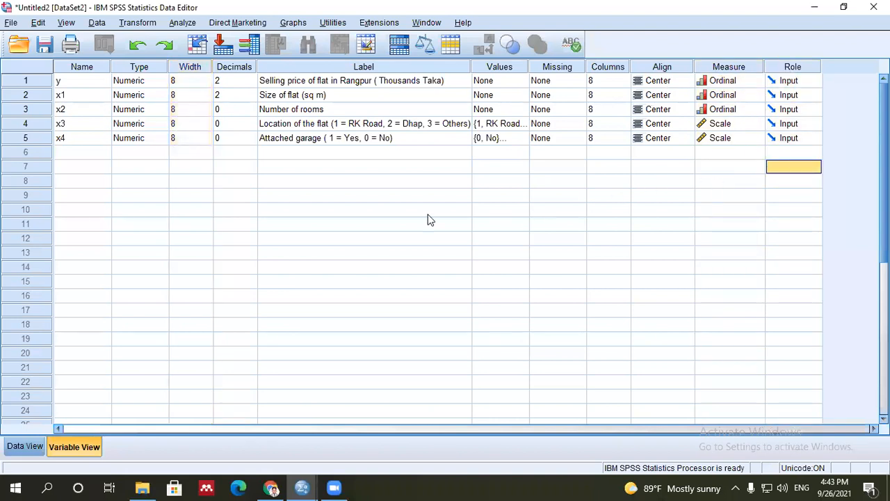
{"action": "left_click", "coordinate": [224, 213]}
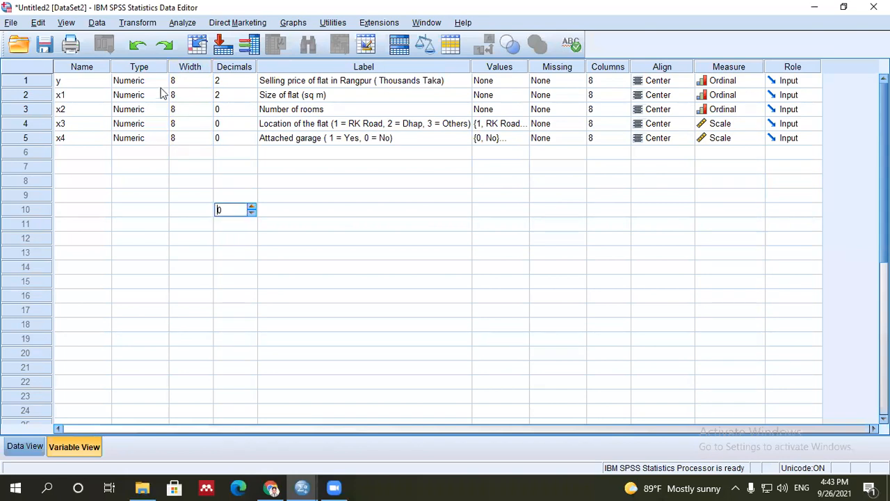
{"action": "left_click", "coordinate": [182, 69]}
{"action": "left_click", "coordinate": [358, 308]}
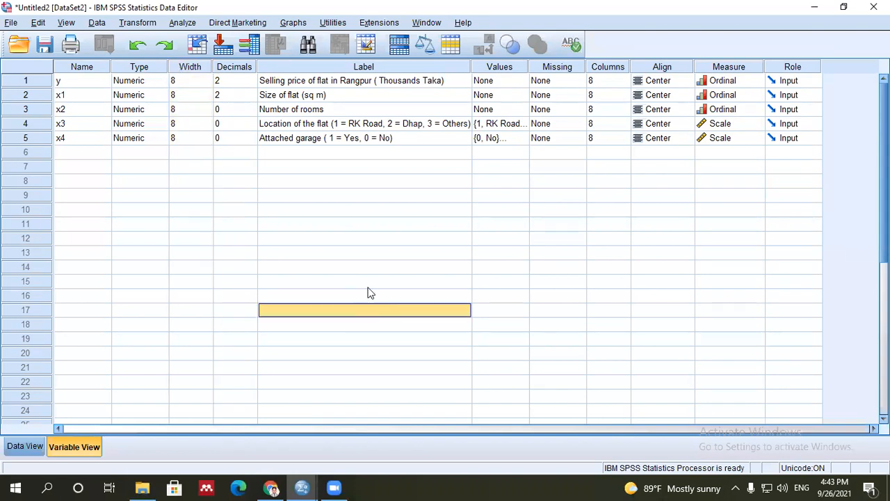
Alternate between the dataset's data sheet and its variable definitions to compare the two views
{"action": "left_click", "coordinate": [24, 449]}
{"action": "left_click", "coordinate": [74, 446]}
{"action": "left_click", "coordinate": [268, 342]}
{"action": "left_click", "coordinate": [23, 452]}
{"action": "left_click", "coordinate": [78, 444]}
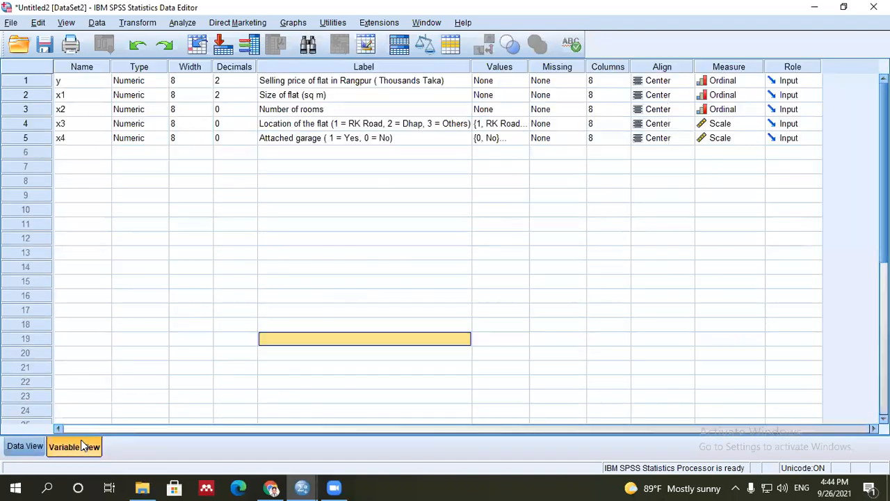
{"action": "left_click", "coordinate": [24, 447]}
{"action": "left_click", "coordinate": [75, 447]}
{"action": "left_click", "coordinate": [21, 449]}
{"action": "left_click", "coordinate": [83, 448]}
Start saving the dataset as a new file and choose the Desktop as the save location
{"action": "left_click", "coordinate": [10, 23]}
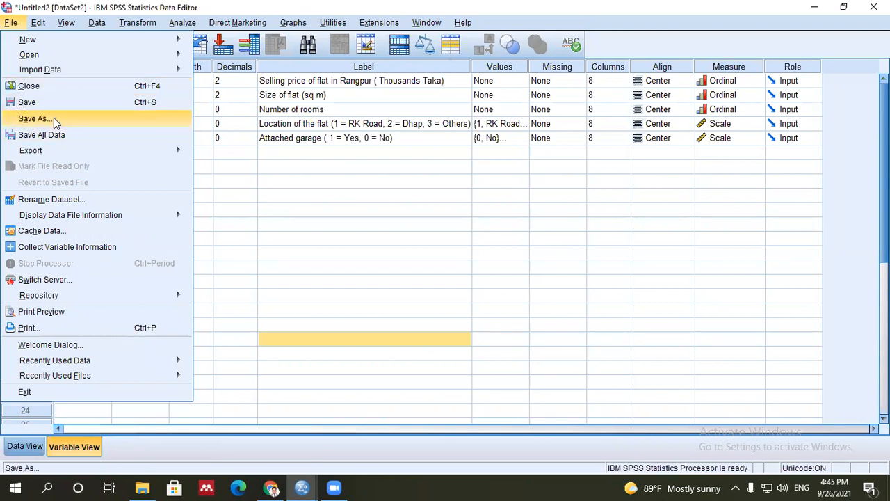
{"action": "key", "text": "Return"}
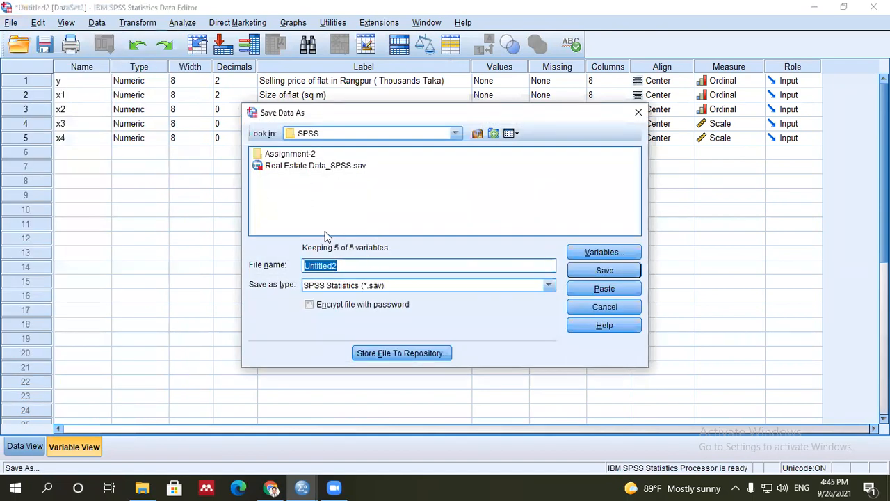
{"action": "left_click", "coordinate": [340, 135]}
{"action": "scroll", "coordinate": [345, 174], "scroll_direction": "up", "scroll_amount": 5}
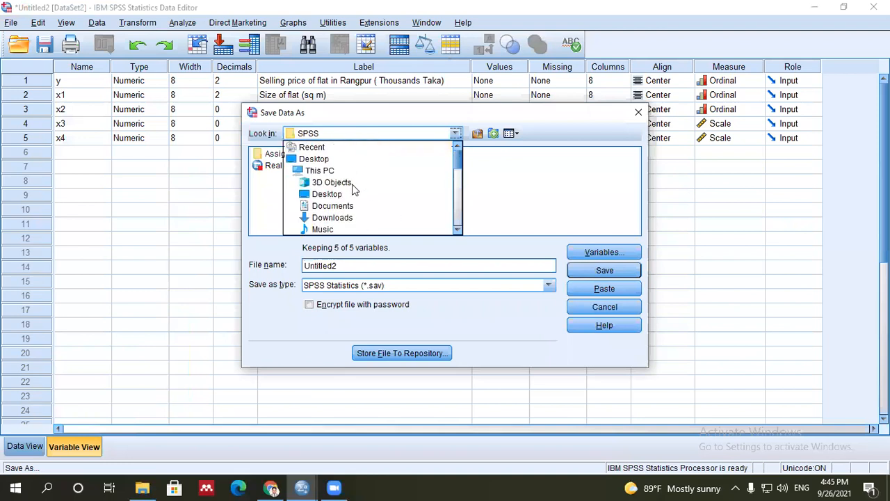
{"action": "left_click", "coordinate": [345, 166]}
{"action": "left_click", "coordinate": [340, 134]}
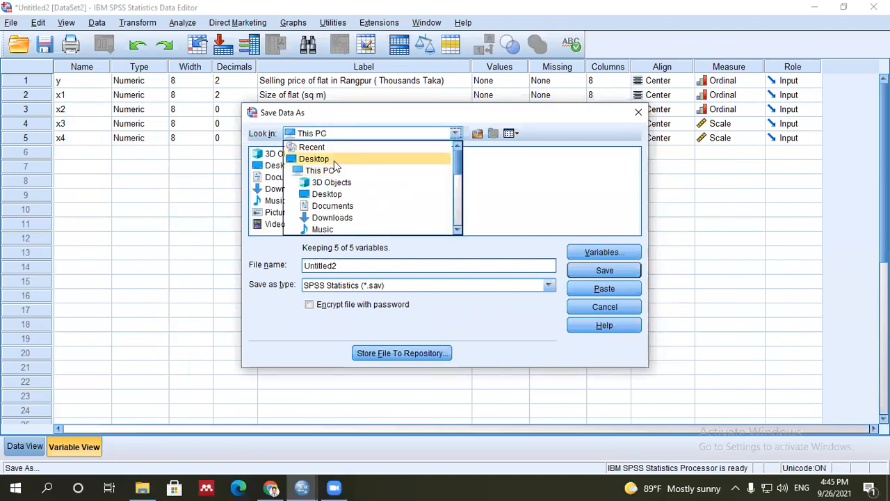
{"action": "left_click", "coordinate": [334, 161]}
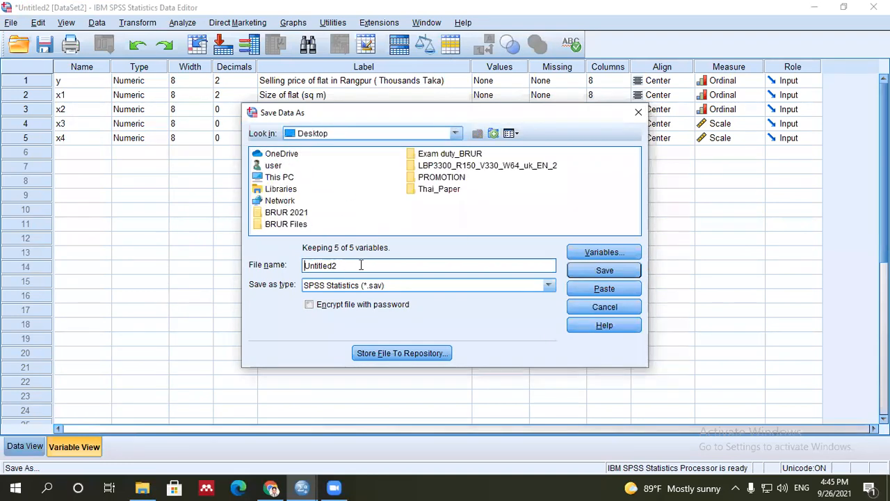
Name the file real estate data and save it in the SPSS Statistics (*.sav) format
{"action": "left_click_drag", "start_coordinate": [337, 265], "coordinate": [237, 262]}
{"action": "type", "text": "real estate data"}
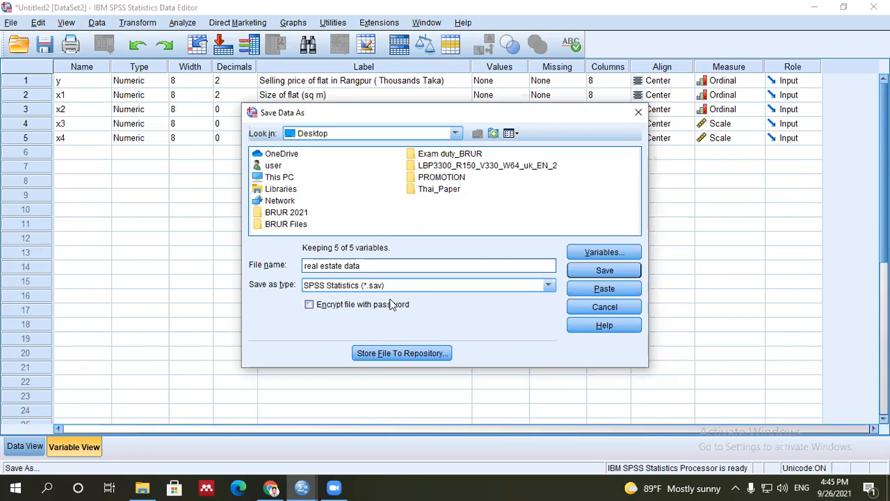
{"action": "left_click", "coordinate": [371, 287]}
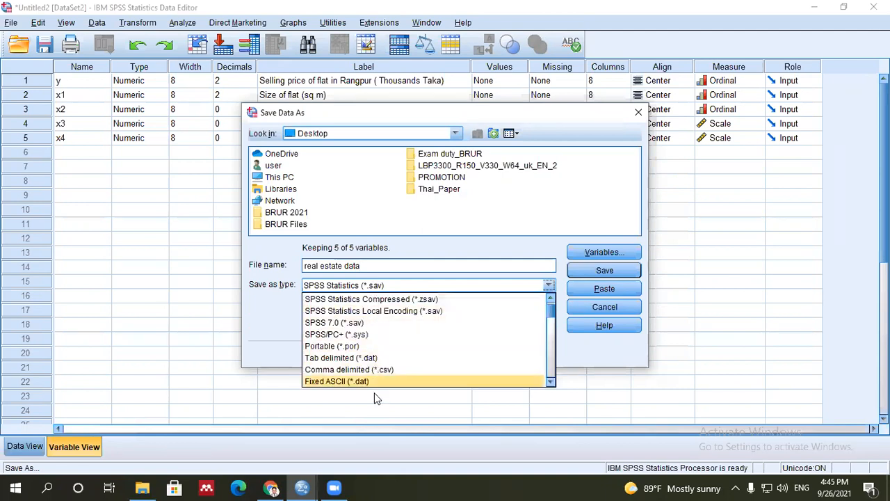
{"action": "left_click", "coordinate": [417, 285]}
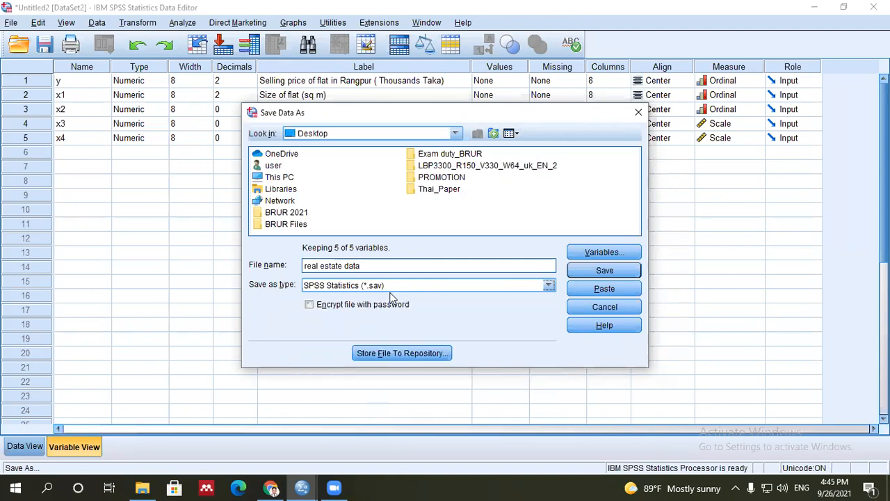
{"action": "left_click", "coordinate": [578, 271]}
{"action": "left_click", "coordinate": [328, 227]}
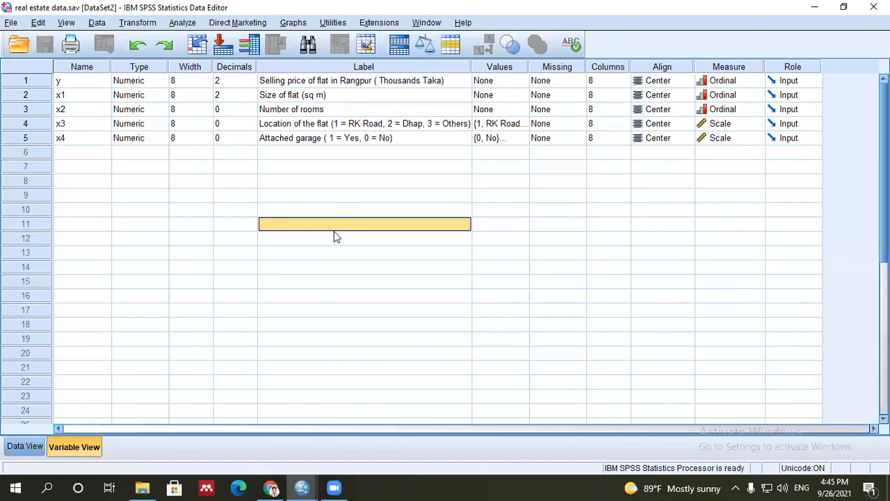
{"action": "left_click", "coordinate": [157, 194]}
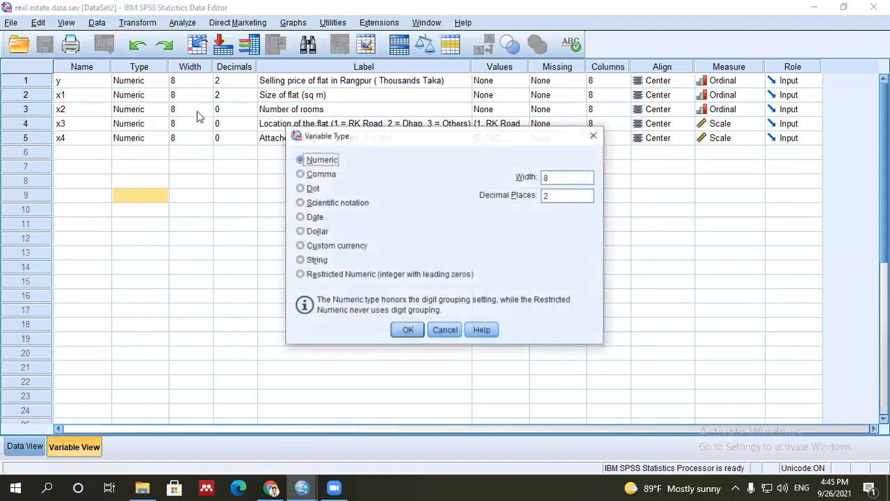
{"action": "left_click", "coordinate": [594, 136]}
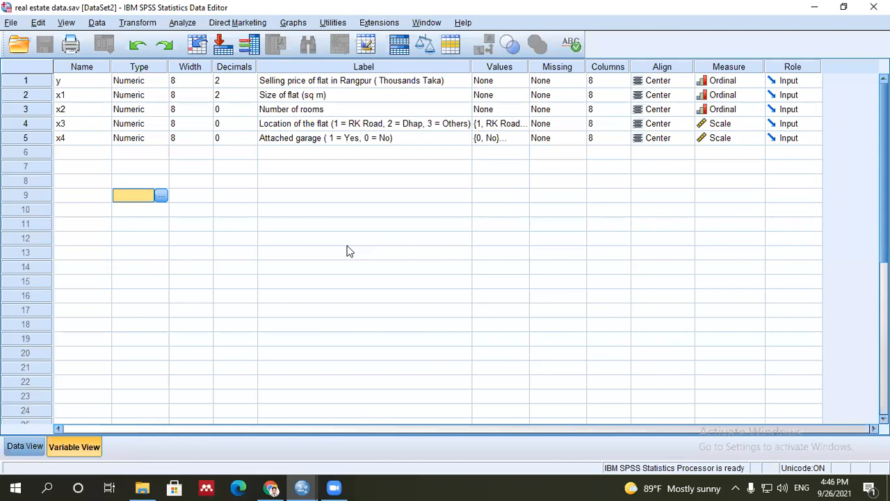
Export the dataset to the Desktop as the Excel 2007 through 2010 file real estate data.xlsx
{"action": "left_click", "coordinate": [7, 23]}
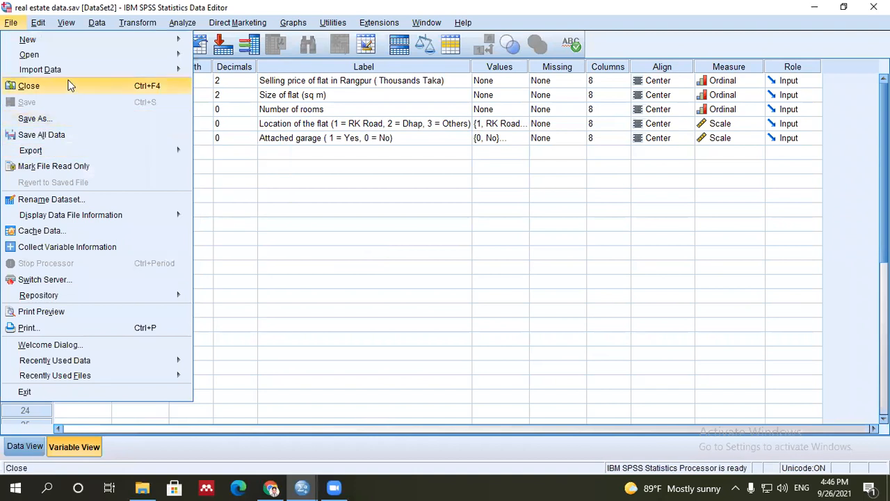
{"action": "mouse_move", "coordinate": [92, 298]}
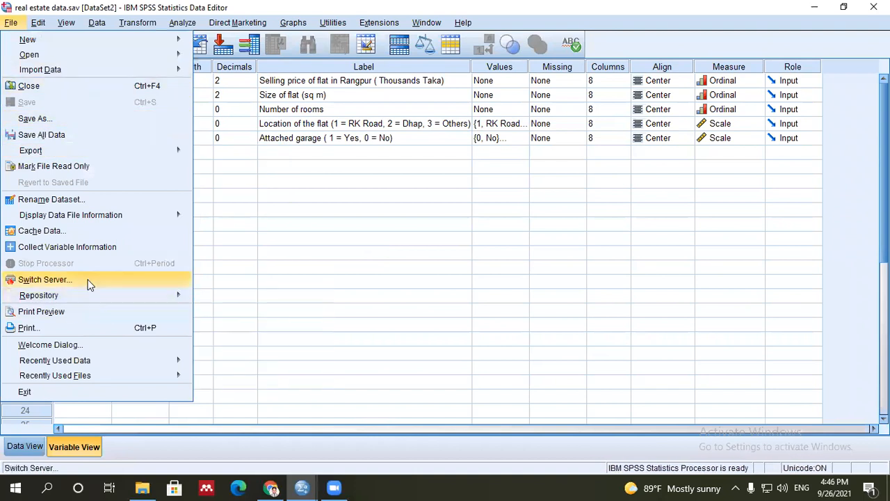
{"action": "mouse_move", "coordinate": [83, 155]}
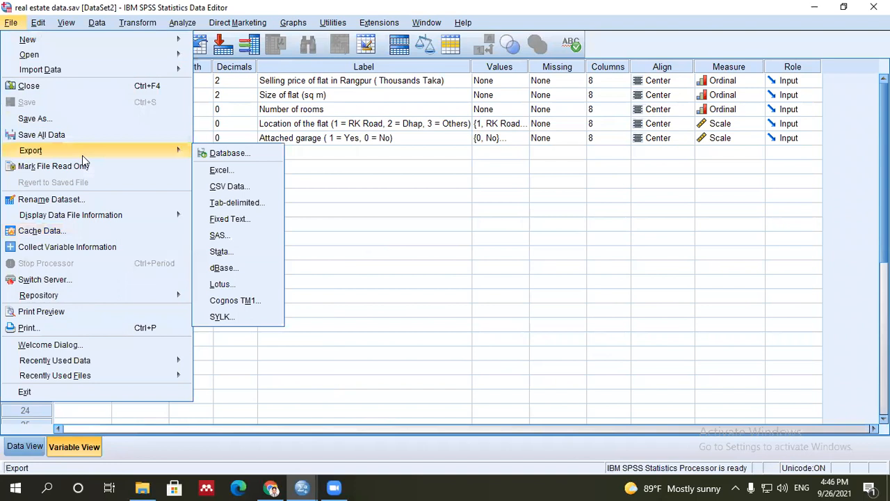
{"action": "left_click", "coordinate": [232, 171]}
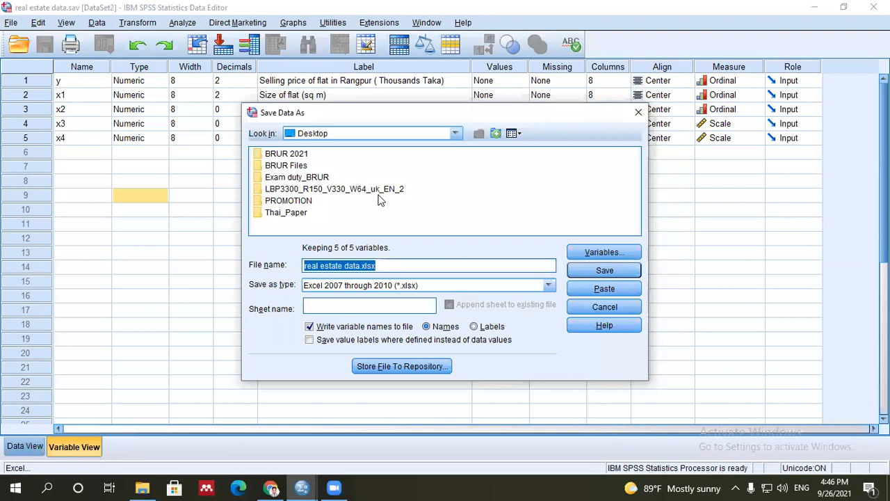
{"action": "left_click", "coordinate": [595, 270]}
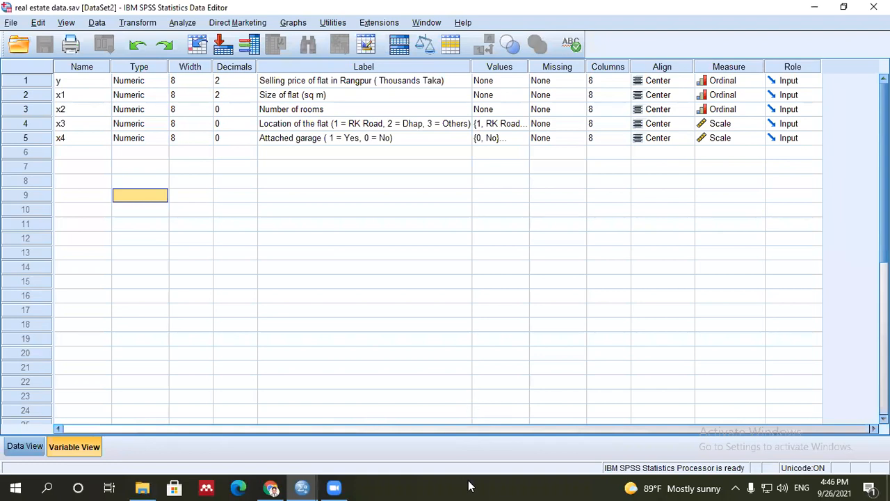
Show the Windows desktop and place the saved SPSS and Excel real estate data files side by side
{"action": "right_click", "coordinate": [421, 486]}
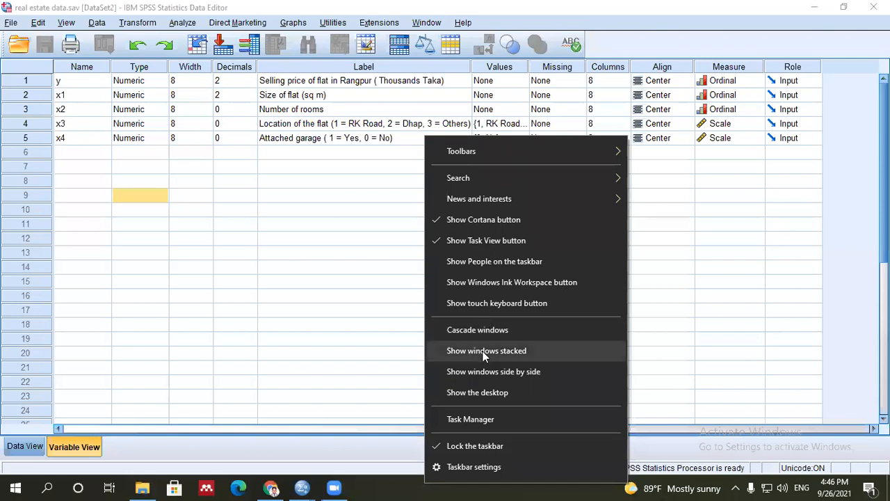
{"action": "left_click", "coordinate": [491, 394]}
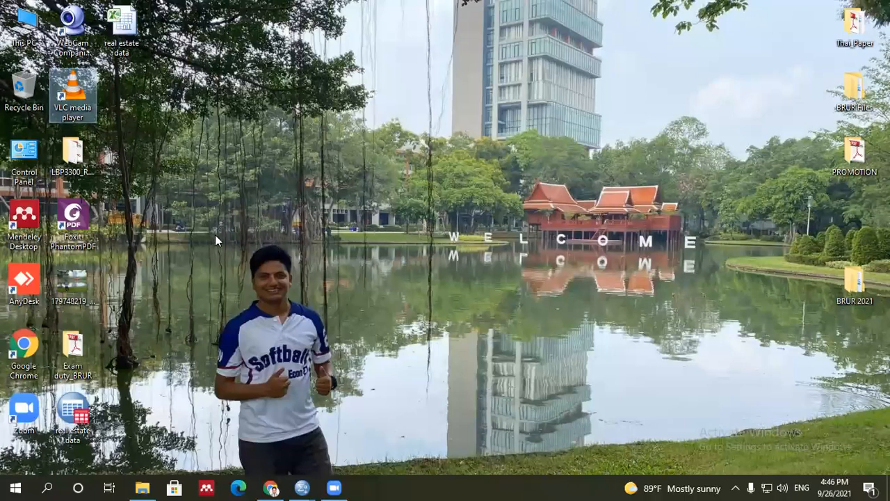
{"action": "left_click_drag", "start_coordinate": [73, 410], "coordinate": [464, 154]}
{"action": "left_click_drag", "start_coordinate": [133, 28], "coordinate": [280, 285]}
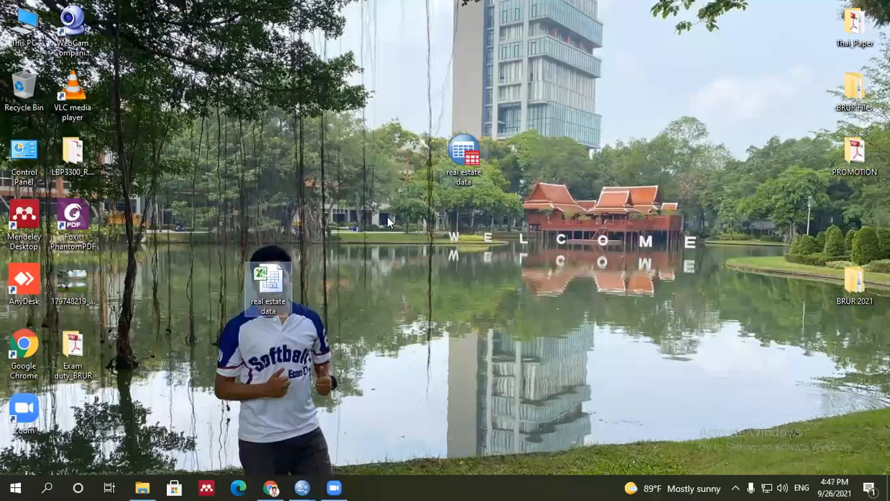
{"action": "left_click_drag", "start_coordinate": [474, 161], "coordinate": [326, 297]}
{"action": "left_click_drag", "start_coordinate": [273, 280], "coordinate": [274, 340]}
{"action": "left_click_drag", "start_coordinate": [318, 283], "coordinate": [319, 348]}
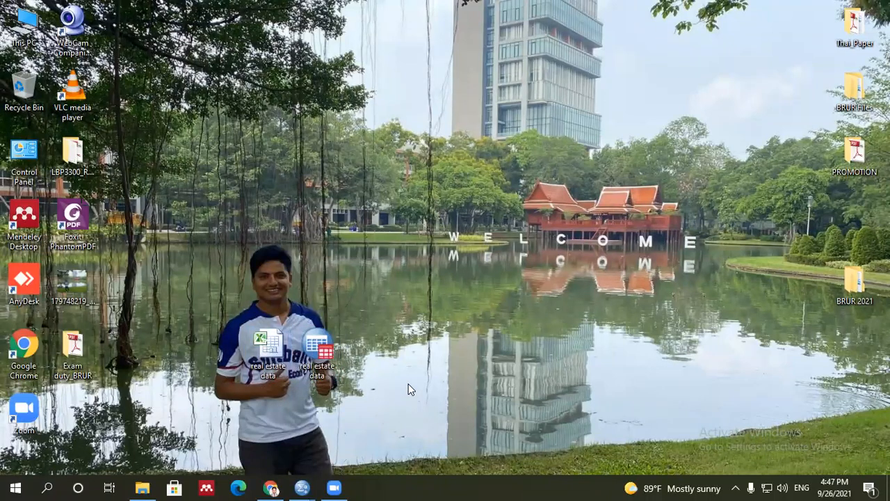
Open the exported real estate data workbook in Excel and maximize its window
{"action": "double_click", "coordinate": [276, 342]}
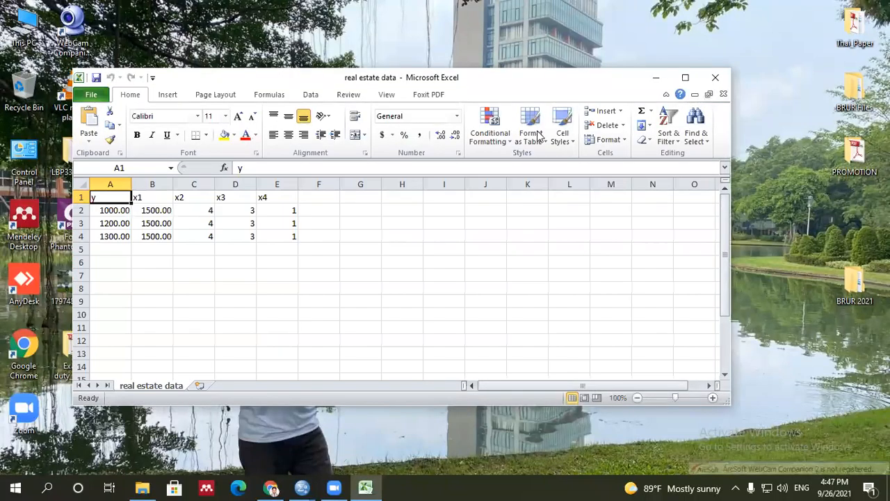
{"action": "left_click", "coordinate": [685, 80]}
{"action": "left_click", "coordinate": [337, 293]}
{"action": "left_click", "coordinate": [229, 320]}
{"action": "left_click", "coordinate": [21, 127]}
{"action": "left_click", "coordinate": [123, 129]}
{"action": "left_click", "coordinate": [164, 131]}
{"action": "left_click", "coordinate": [203, 130]}
{"action": "left_click", "coordinate": [203, 177]}
Left-align the headers and values in cells A1:E4
{"action": "left_click_drag", "start_coordinate": [36, 128], "coordinate": [207, 164]}
{"action": "left_click", "coordinate": [245, 64]}
{"action": "left_click", "coordinate": [252, 200]}
{"action": "left_click", "coordinate": [186, 253]}
Make the variable names in the header cells A1:E1 bold
{"action": "left_click_drag", "start_coordinate": [21, 127], "coordinate": [187, 126]}
{"action": "left_click", "coordinate": [108, 64]}
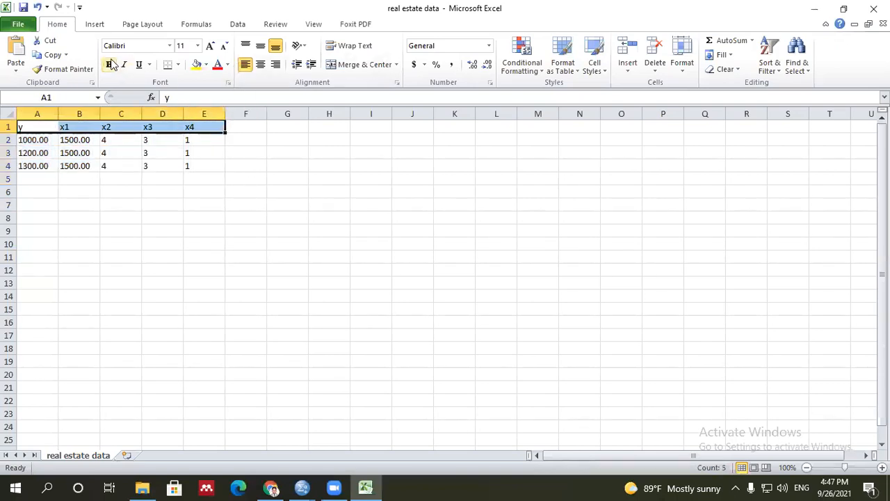
{"action": "left_click", "coordinate": [273, 226]}
{"action": "left_click", "coordinate": [244, 282]}
Center the headers and values in cells A1:E4 horizontally
{"action": "left_click_drag", "start_coordinate": [48, 128], "coordinate": [195, 165]}
{"action": "left_click", "coordinate": [247, 65]}
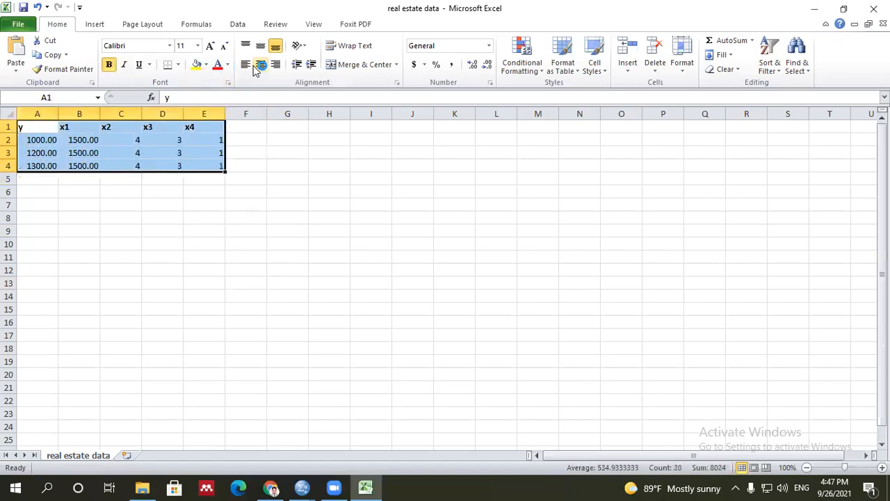
{"action": "left_click", "coordinate": [284, 193]}
{"action": "left_click_drag", "start_coordinate": [44, 127], "coordinate": [209, 167]}
{"action": "left_click", "coordinate": [261, 64]}
{"action": "left_click", "coordinate": [329, 218]}
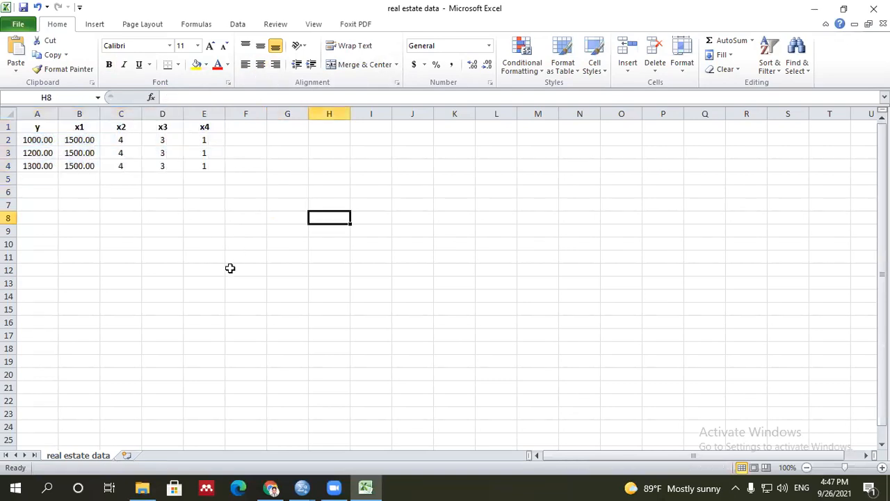
Switch to real estate data.sav in SPSS and compare its data sheet and variable definitions with the exported worksheet
{"action": "scroll", "coordinate": [236, 224], "scroll_direction": "up", "scroll_amount": 3, "text": "ctrl"}
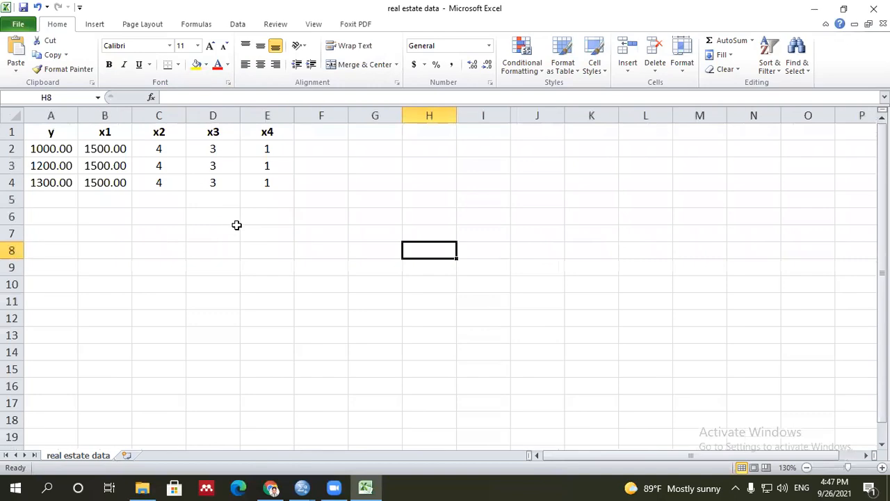
{"action": "scroll", "coordinate": [237, 225], "scroll_direction": "up", "scroll_amount": 2, "text": "ctrl"}
{"action": "left_click", "coordinate": [251, 324]}
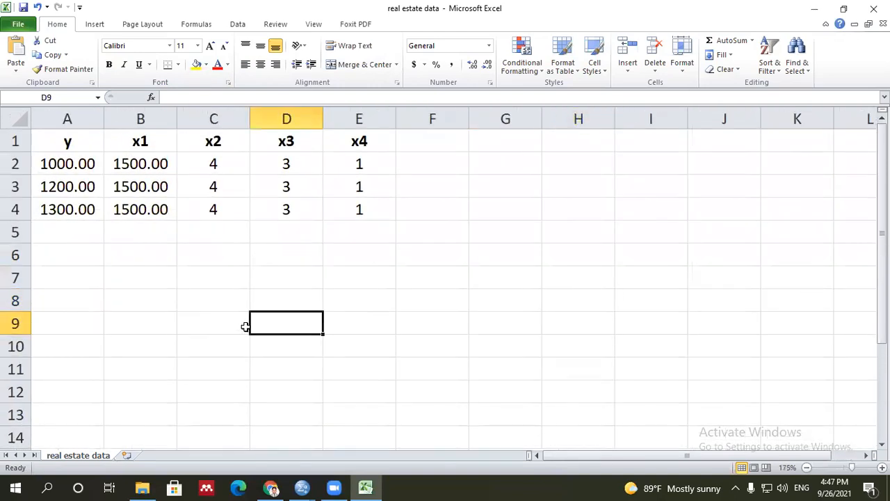
{"action": "left_click", "coordinate": [303, 487]}
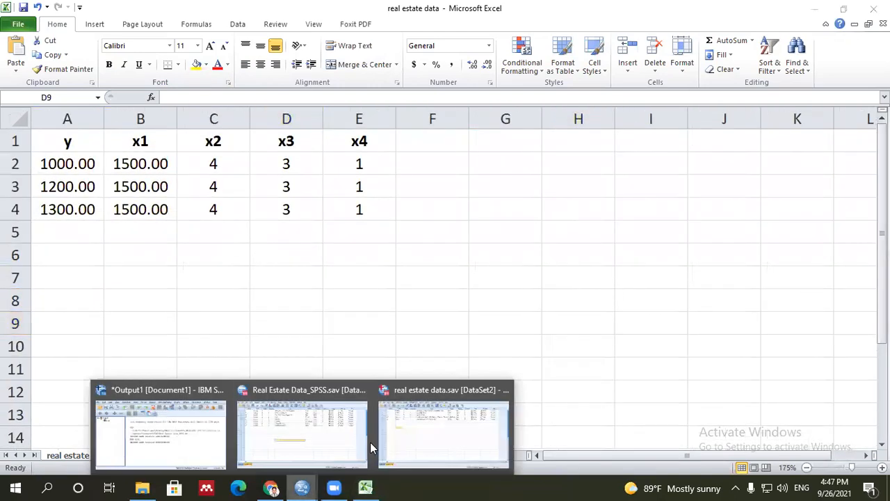
{"action": "left_click", "coordinate": [409, 442]}
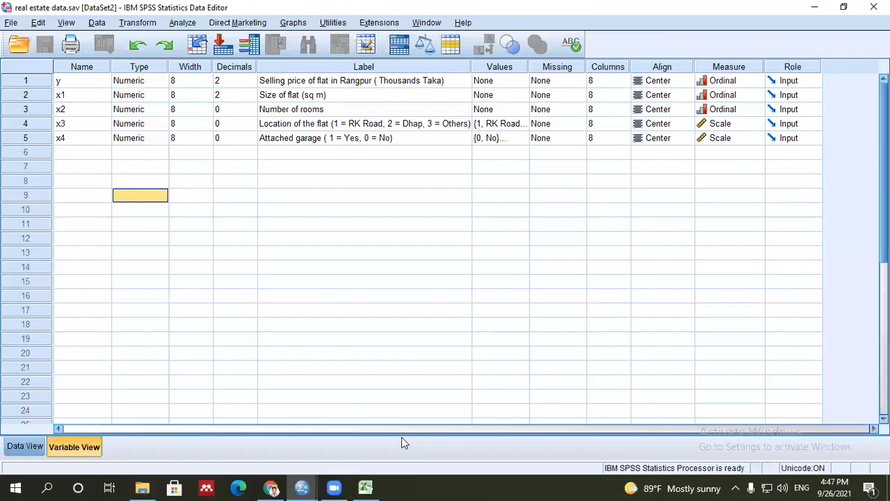
{"action": "left_click", "coordinate": [33, 448]}
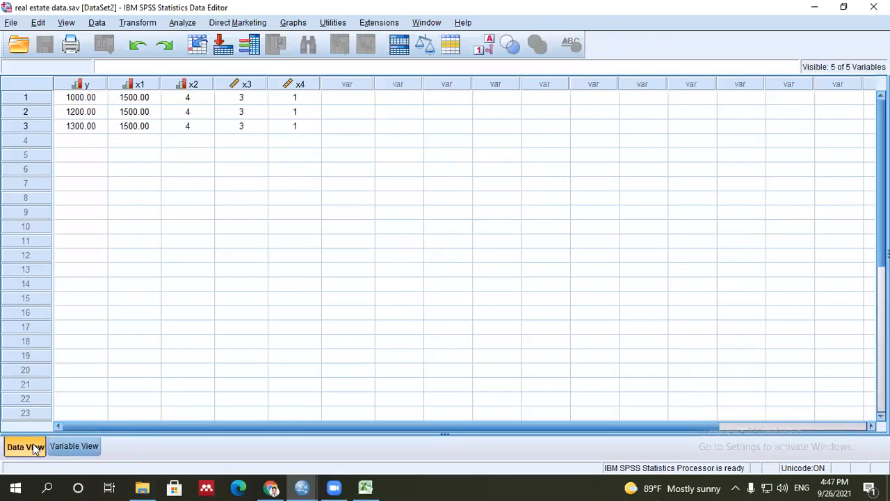
{"action": "left_click", "coordinate": [83, 445]}
{"action": "left_click", "coordinate": [37, 451]}
{"action": "left_click", "coordinate": [73, 445]}
Return to the Excel workbook and examine the exported variable names and values in A1:E4
{"action": "left_click", "coordinate": [366, 487]}
{"action": "left_click", "coordinate": [179, 282]}
{"action": "left_click", "coordinate": [155, 235]}
{"action": "left_click_drag", "start_coordinate": [67, 142], "coordinate": [343, 138]}
{"action": "left_click", "coordinate": [286, 235]}
{"action": "left_click", "coordinate": [143, 270]}
{"action": "left_click_drag", "start_coordinate": [70, 144], "coordinate": [363, 219]}
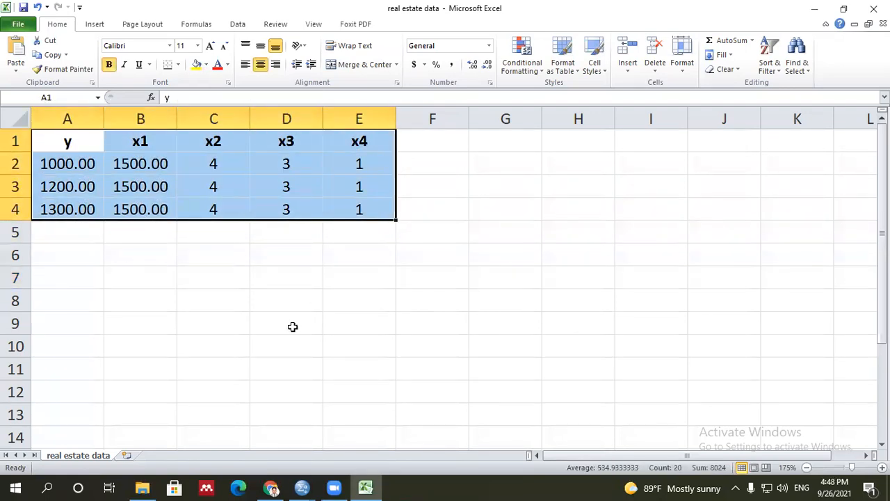
{"action": "left_click", "coordinate": [256, 320]}
{"action": "left_click", "coordinate": [227, 247]}
{"action": "left_click_drag", "start_coordinate": [78, 134], "coordinate": [368, 208]}
{"action": "left_click", "coordinate": [249, 262]}
Keep the Excel workbook open and switch back to the variable definitions of real estate data.sav in SPSS
{"action": "left_click", "coordinate": [874, 8]}
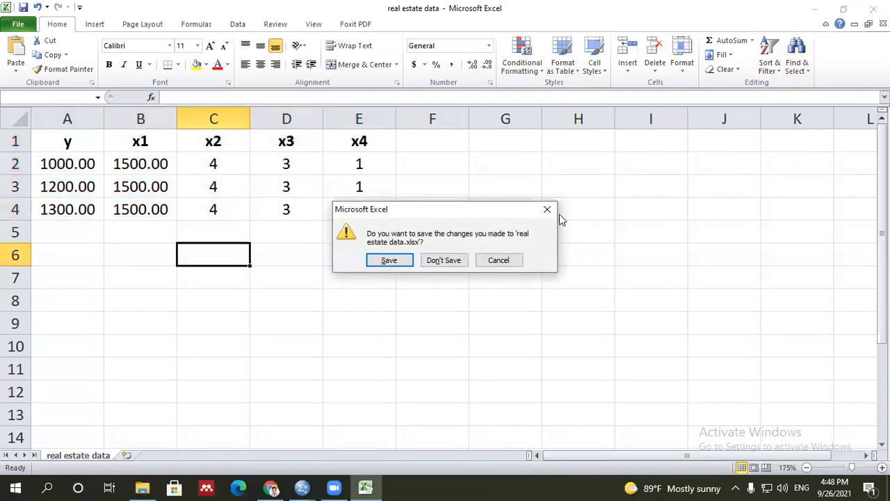
{"action": "left_click", "coordinate": [547, 208]}
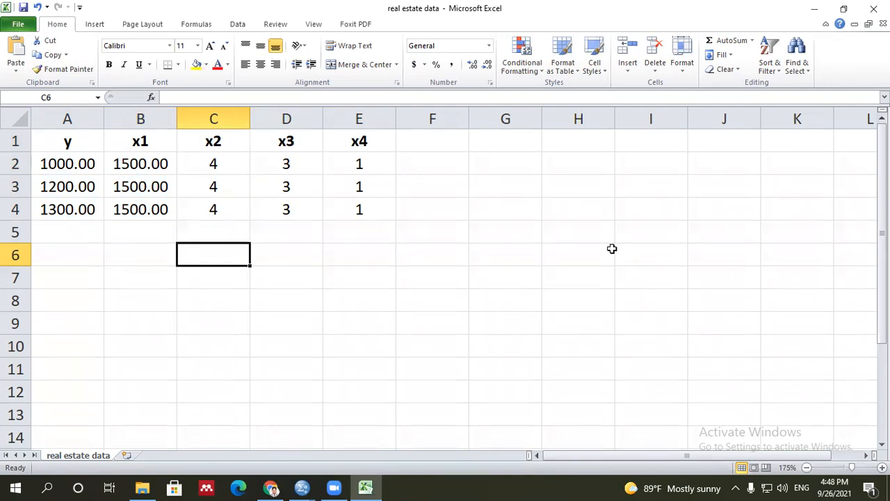
{"action": "left_click", "coordinate": [302, 488]}
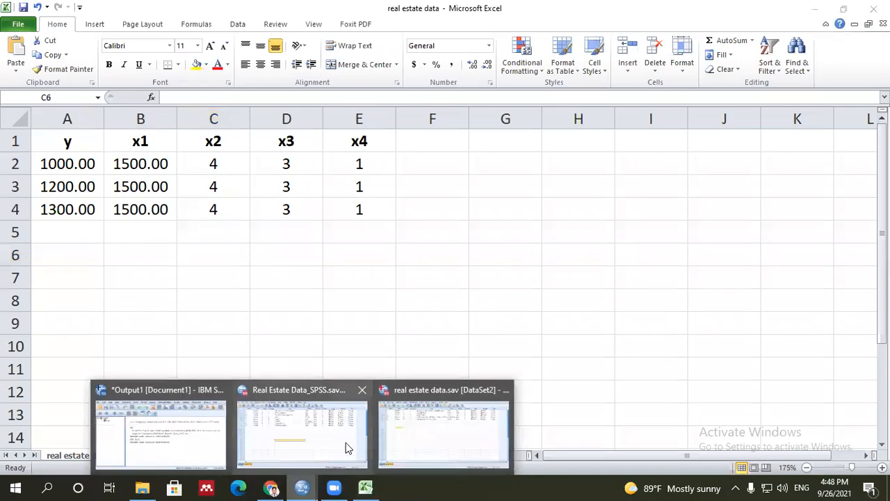
{"action": "left_click", "coordinate": [418, 427]}
{"action": "left_click", "coordinate": [346, 344]}
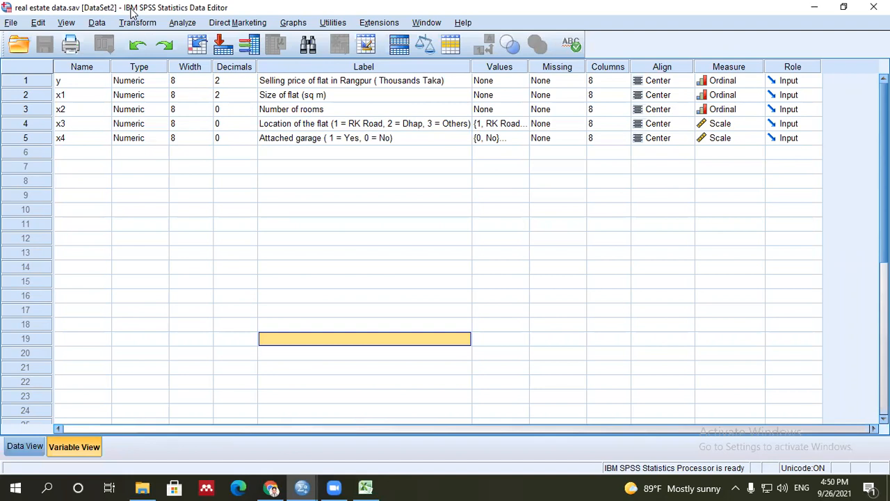
{"action": "left_click", "coordinate": [84, 175]}
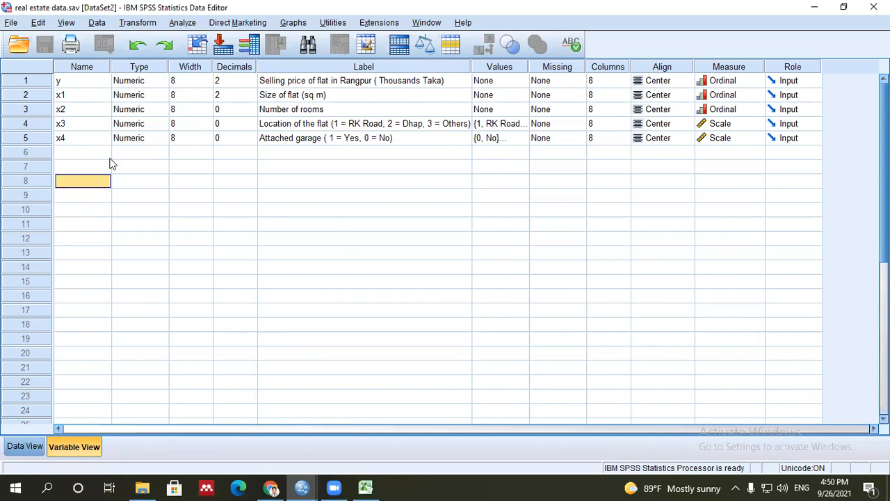
Examine the variable names y and x1 to x4 in the variable definitions of real estate data.sav
{"action": "left_click", "coordinate": [85, 152]}
{"action": "left_click", "coordinate": [78, 68]}
{"action": "left_click", "coordinate": [80, 149]}
{"action": "left_click", "coordinate": [83, 72]}
{"action": "left_click", "coordinate": [76, 180]}
{"action": "left_click", "coordinate": [74, 70]}
{"action": "left_click", "coordinate": [74, 141]}
{"action": "left_click", "coordinate": [73, 163]}
{"action": "left_click", "coordinate": [66, 124]}
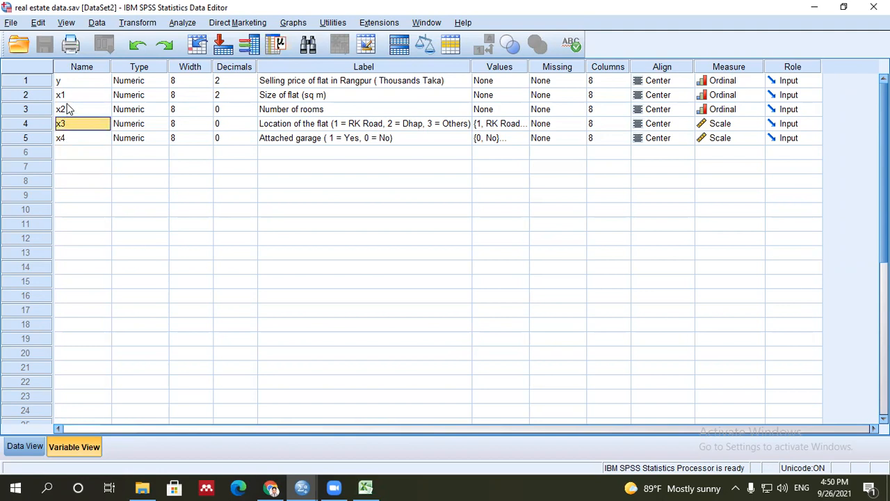
{"action": "left_click", "coordinate": [71, 83]}
{"action": "left_click", "coordinate": [72, 70]}
{"action": "left_click", "coordinate": [102, 156]}
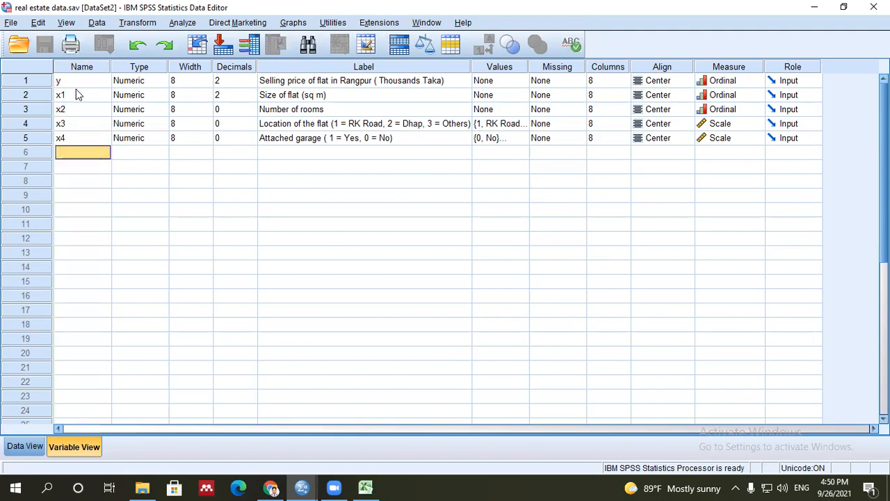
{"action": "left_click_drag", "start_coordinate": [74, 82], "coordinate": [74, 124]}
Compare the data sheet of real estate data.sav with its variable definitions, ending on the name of variable y
{"action": "left_click", "coordinate": [26, 452]}
{"action": "left_click", "coordinate": [79, 450]}
{"action": "left_click", "coordinate": [25, 448]}
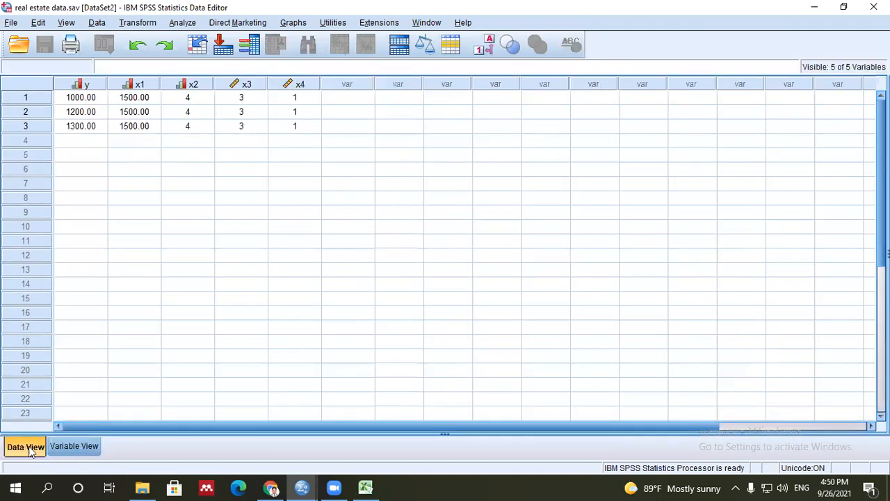
{"action": "left_click", "coordinate": [81, 446]}
{"action": "left_click", "coordinate": [143, 340]}
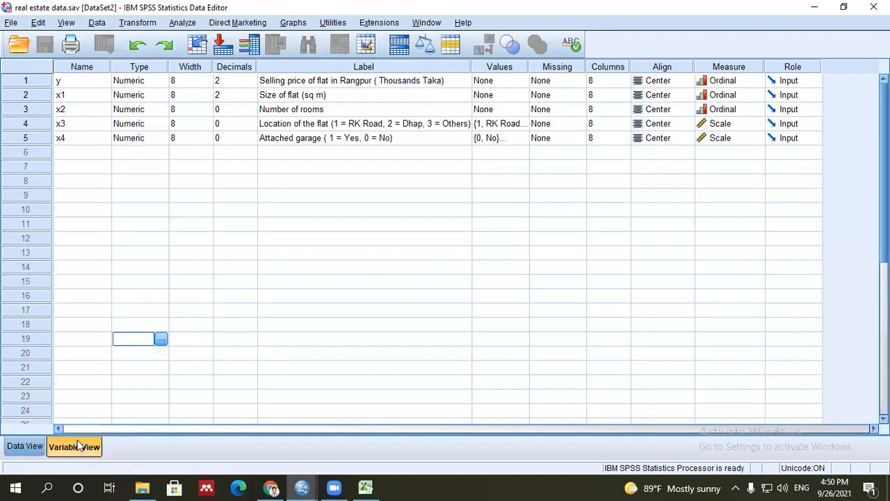
{"action": "left_click", "coordinate": [92, 253]}
{"action": "left_click", "coordinate": [85, 82]}
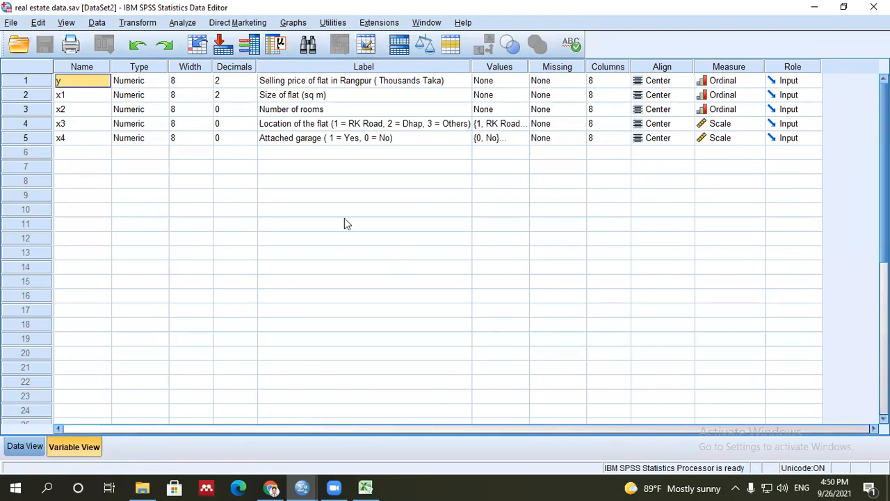
Review the values entered for the five variables in the data sheet and return to the variable definitions
{"action": "left_click", "coordinate": [43, 446]}
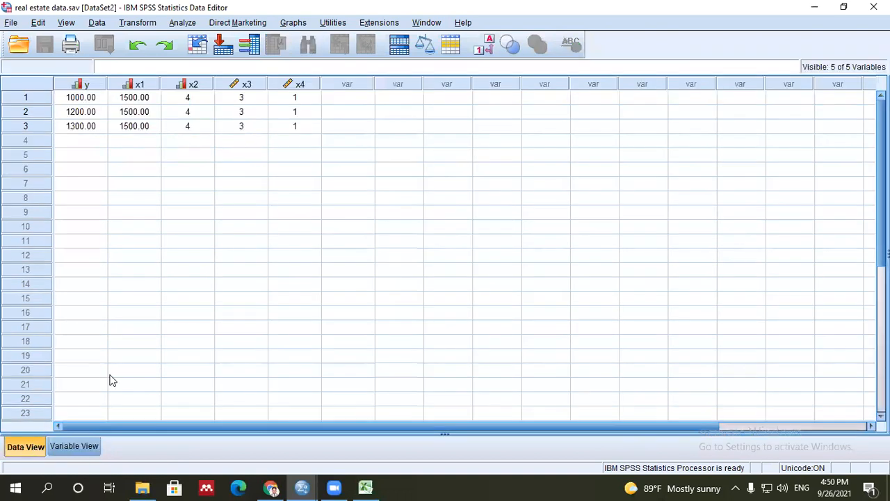
{"action": "left_click", "coordinate": [165, 261]}
{"action": "left_click", "coordinate": [169, 168]}
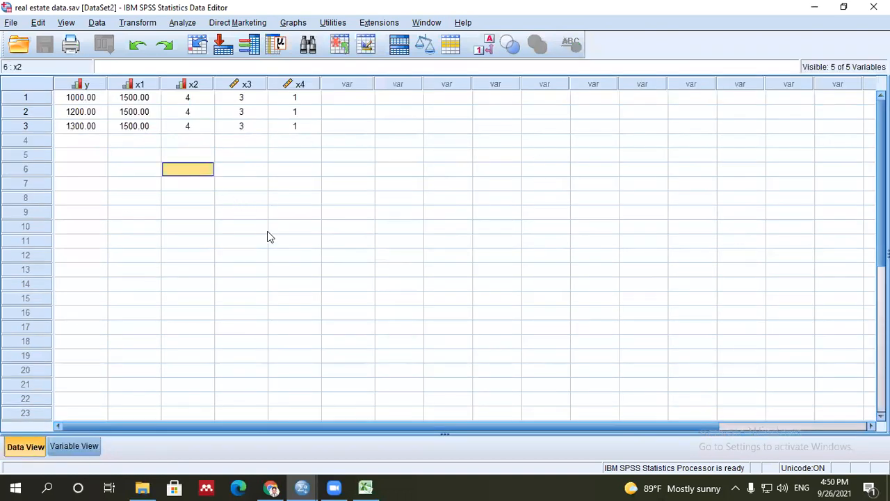
{"action": "left_click", "coordinate": [292, 245]}
{"action": "left_click", "coordinate": [364, 279]}
{"action": "left_click_drag", "start_coordinate": [526, 172], "coordinate": [467, 253]}
{"action": "left_click", "coordinate": [365, 273]}
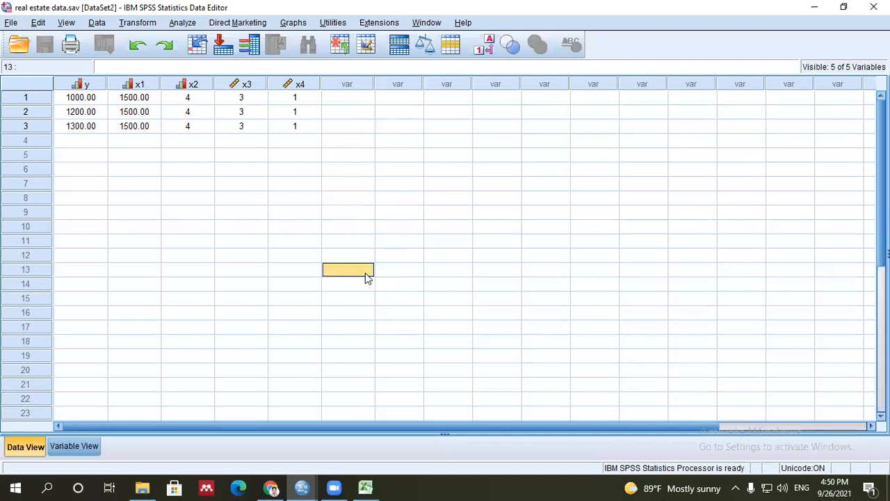
{"action": "left_click", "coordinate": [79, 446]}
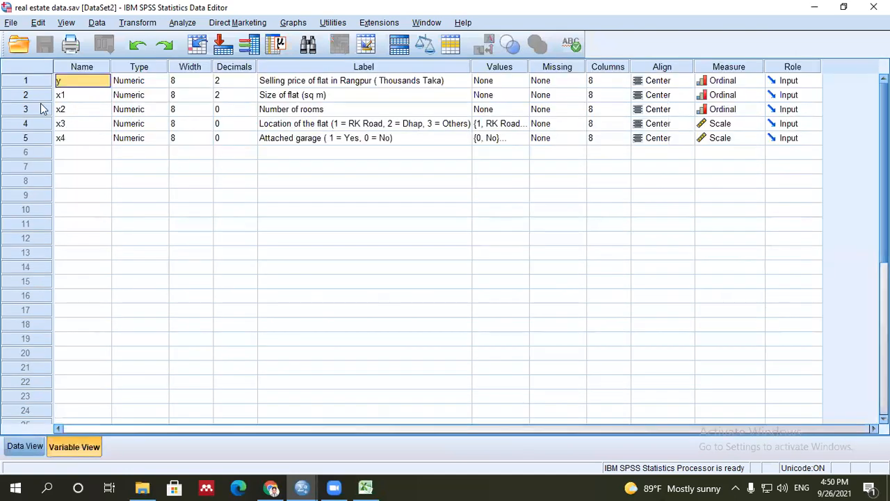
{"action": "left_click", "coordinate": [15, 23]}
{"action": "left_click", "coordinate": [322, 238]}
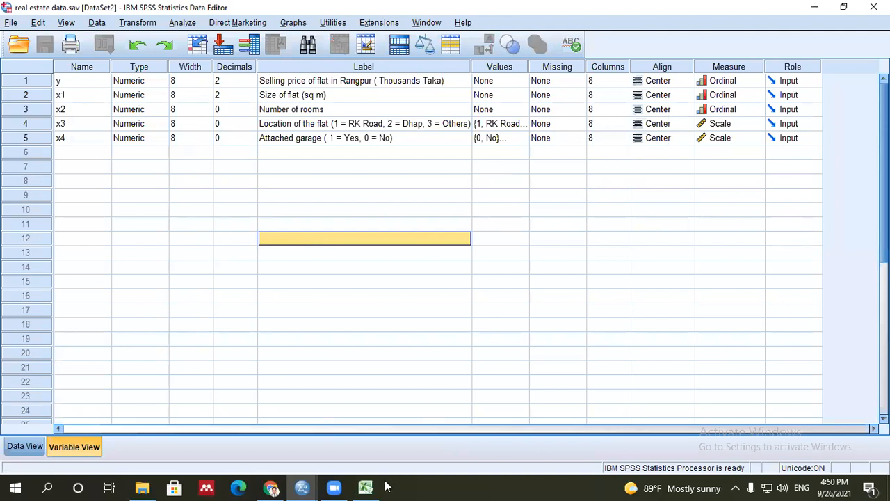
{"action": "left_click", "coordinate": [321, 281]}
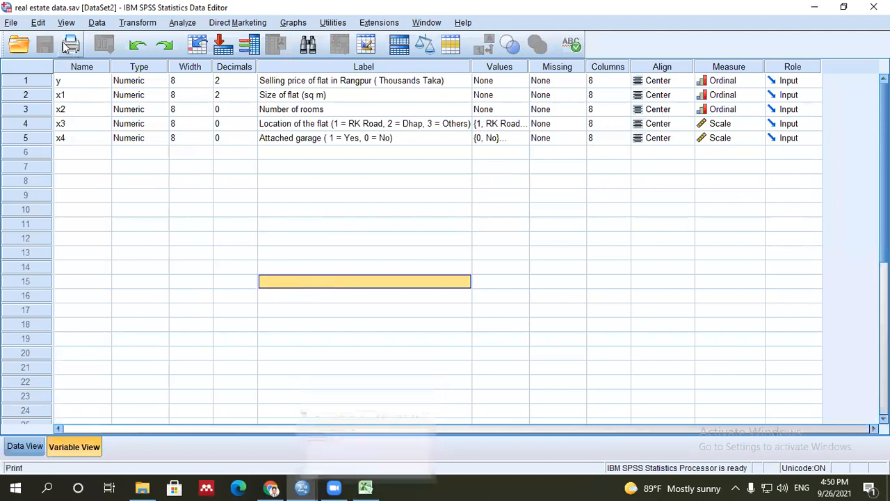
{"action": "left_click", "coordinate": [11, 22]}
{"action": "mouse_move", "coordinate": [69, 73]}
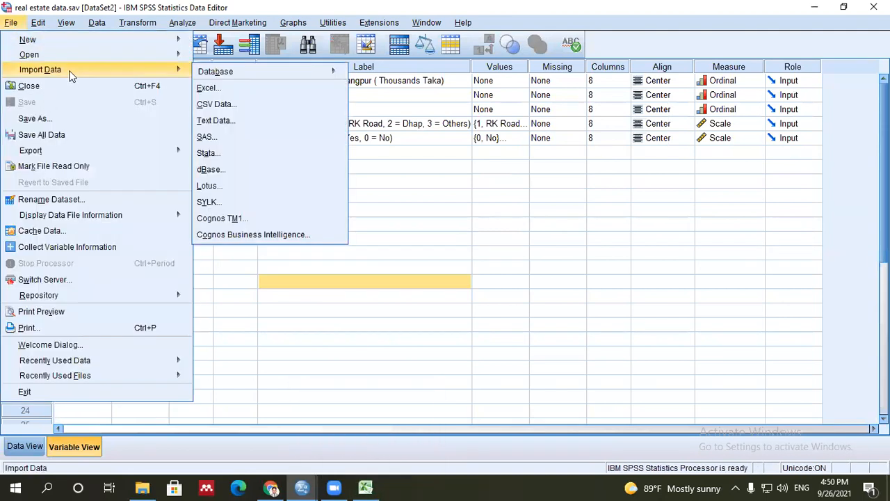
{"action": "left_click", "coordinate": [208, 86]}
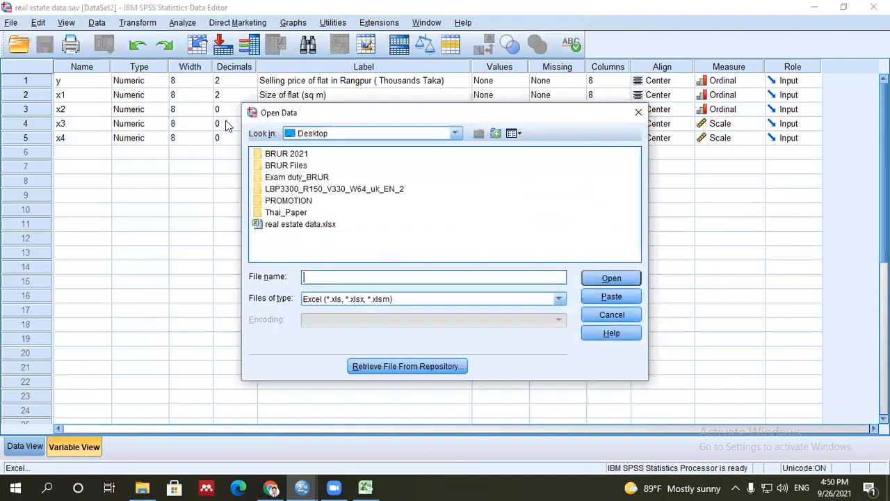
{"action": "left_click", "coordinate": [638, 112]}
Import the Excel file real estate data.xlsx from the Desktop, reading variable names from the first row of worksheet real estate data [A1:E4]
{"action": "left_click", "coordinate": [9, 23]}
{"action": "mouse_move", "coordinate": [107, 74]}
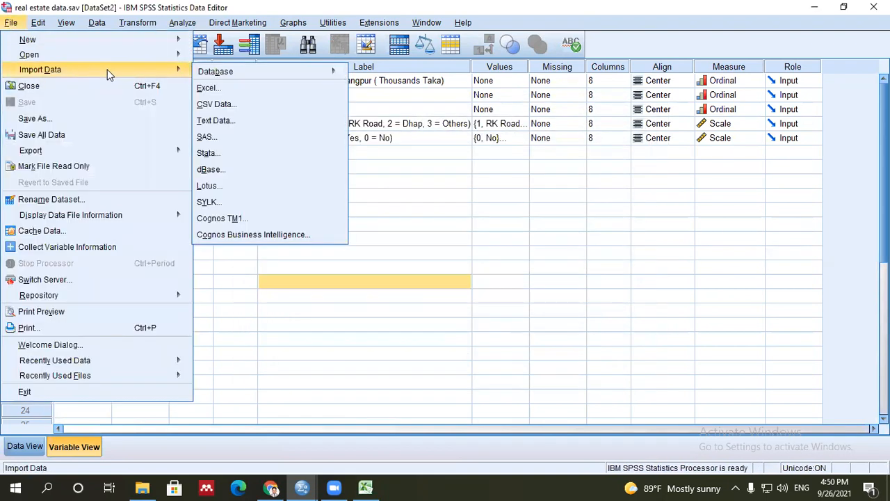
{"action": "left_click", "coordinate": [234, 84]}
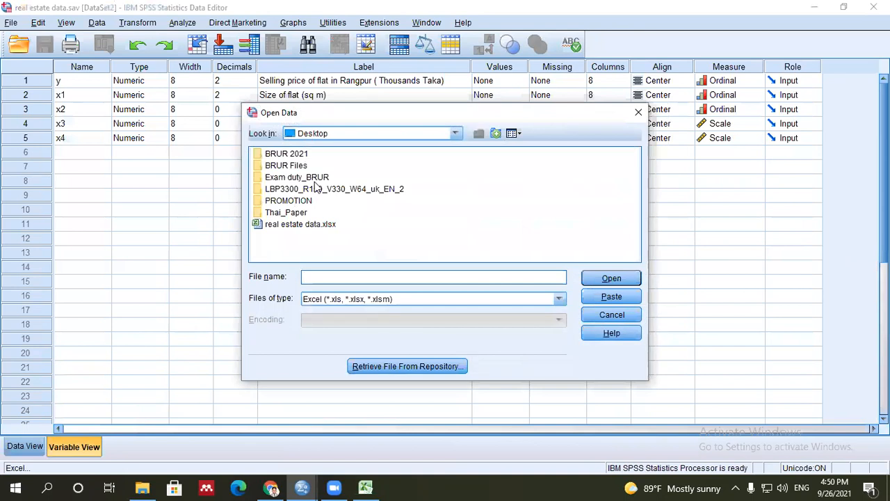
{"action": "left_click", "coordinate": [310, 224]}
{"action": "double_click", "coordinate": [309, 224]}
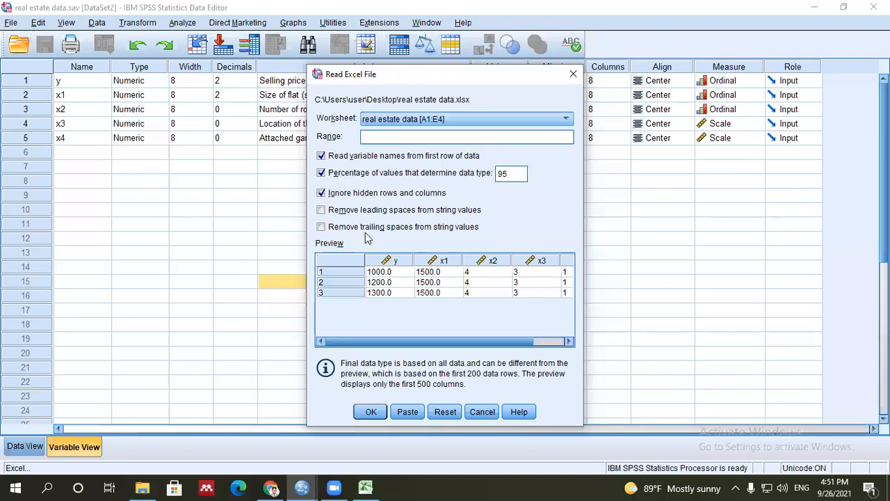
{"action": "left_click", "coordinate": [371, 411]}
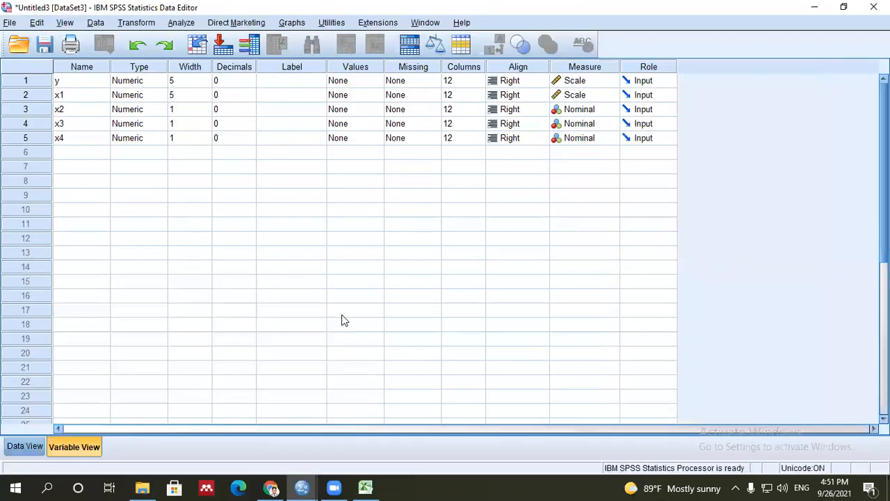
Examine the Label entries of y and x1 to x4 in the variable definitions of the imported dataset
{"action": "left_click", "coordinate": [294, 265]}
{"action": "left_click", "coordinate": [291, 69]}
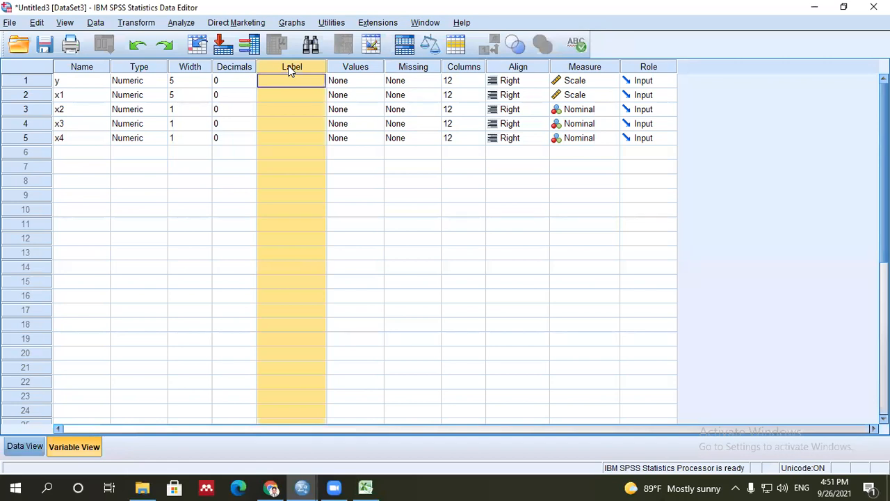
{"action": "left_click", "coordinate": [288, 141]}
{"action": "left_click", "coordinate": [312, 212]}
{"action": "left_click", "coordinate": [271, 127]}
{"action": "left_click", "coordinate": [274, 83]}
{"action": "left_click", "coordinate": [279, 125]}
{"action": "left_click", "coordinate": [283, 137]}
{"action": "left_click", "coordinate": [279, 102]}
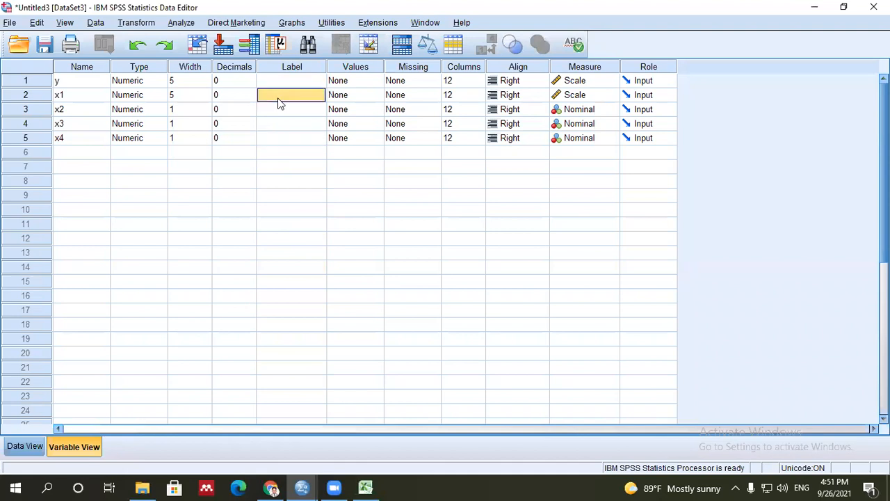
{"action": "left_click", "coordinate": [290, 82]}
{"action": "left_click", "coordinate": [290, 123]}
{"action": "left_click", "coordinate": [306, 152]}
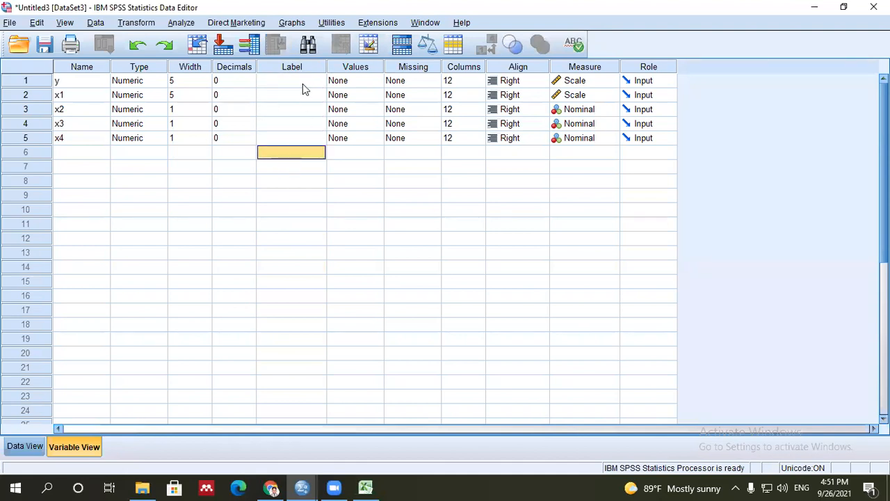
{"action": "left_click", "coordinate": [299, 69]}
{"action": "left_click", "coordinate": [288, 137]}
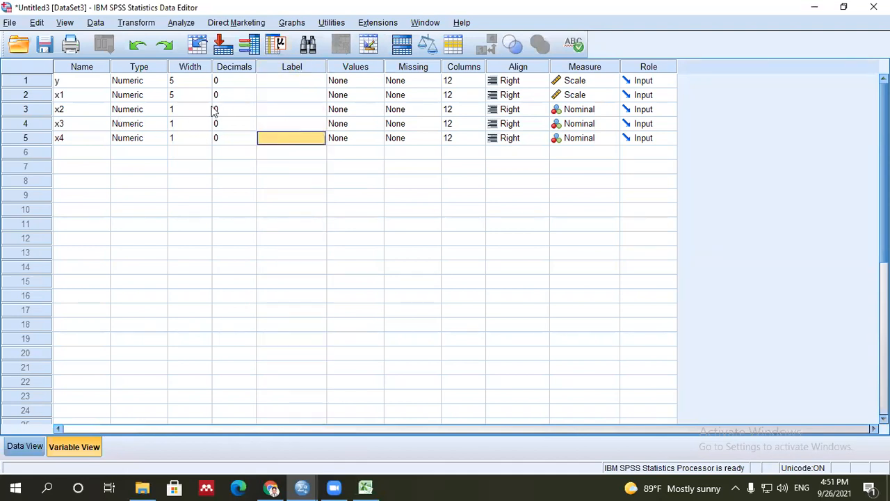
{"action": "left_click", "coordinate": [280, 96]}
{"action": "left_click", "coordinate": [292, 69]}
{"action": "left_click", "coordinate": [277, 98]}
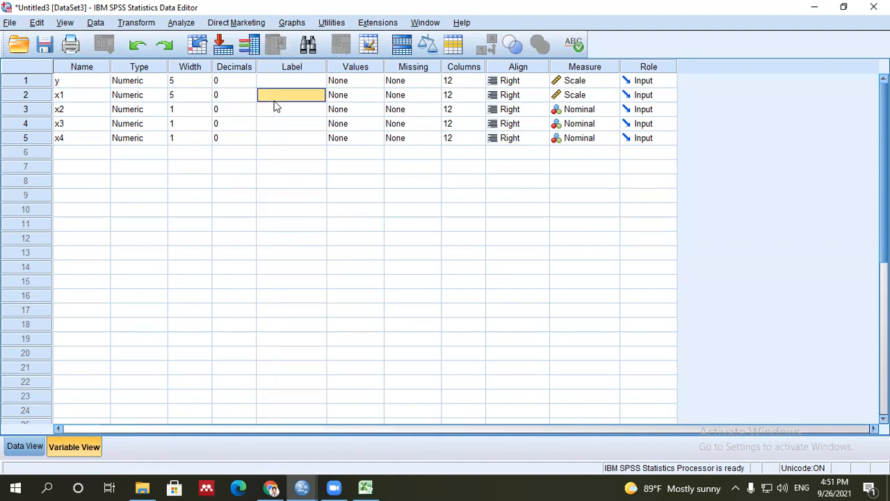
{"action": "left_click", "coordinate": [278, 82]}
{"action": "left_click", "coordinate": [273, 201]}
{"action": "left_click", "coordinate": [297, 112]}
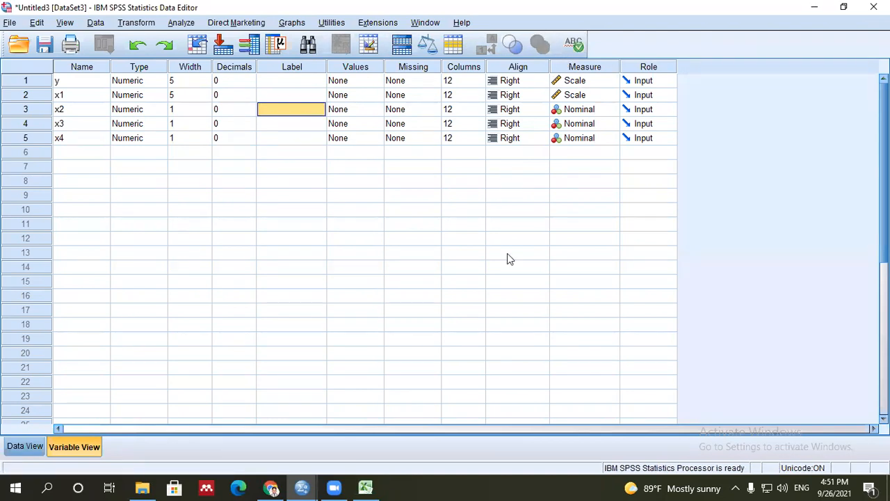
{"action": "left_click", "coordinate": [413, 196]}
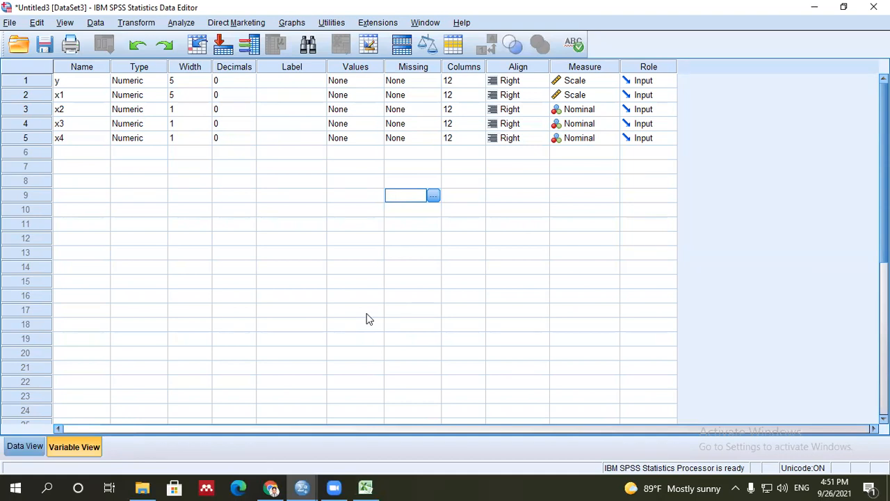
Switch to the real estate data.sav window and review its data sheet and variable definitions against the imported dataset
{"action": "left_click", "coordinate": [302, 487]}
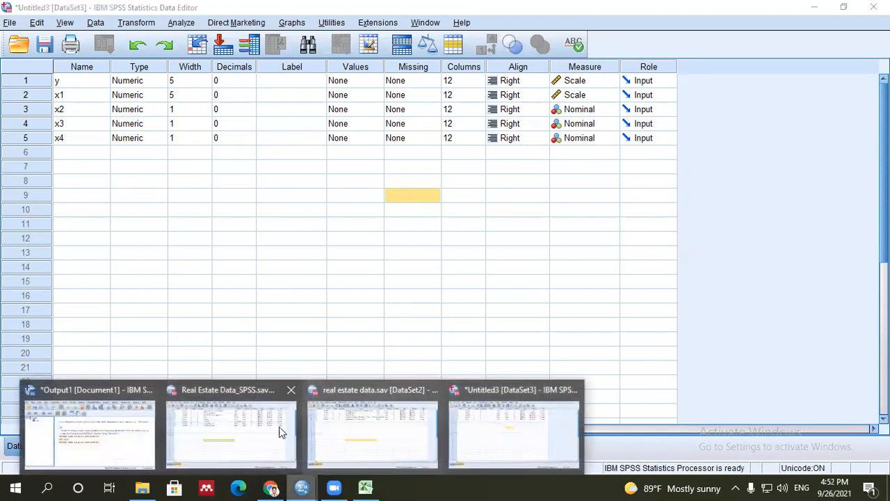
{"action": "left_click", "coordinate": [348, 428]}
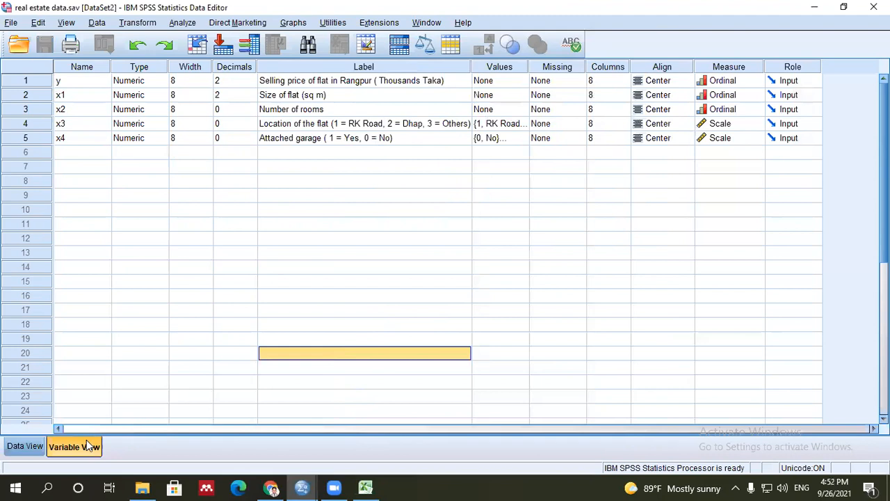
{"action": "left_click", "coordinate": [37, 453]}
{"action": "left_click", "coordinate": [70, 446]}
{"action": "left_click", "coordinate": [238, 213]}
{"action": "left_click", "coordinate": [271, 297]}
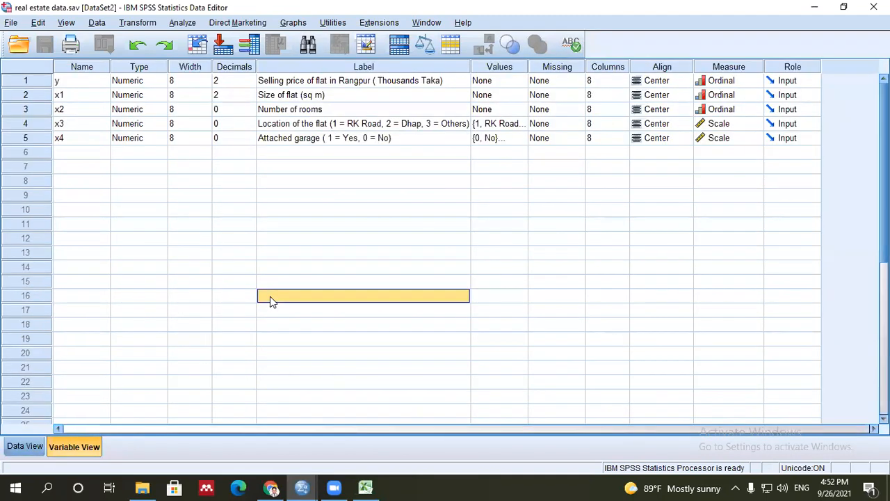